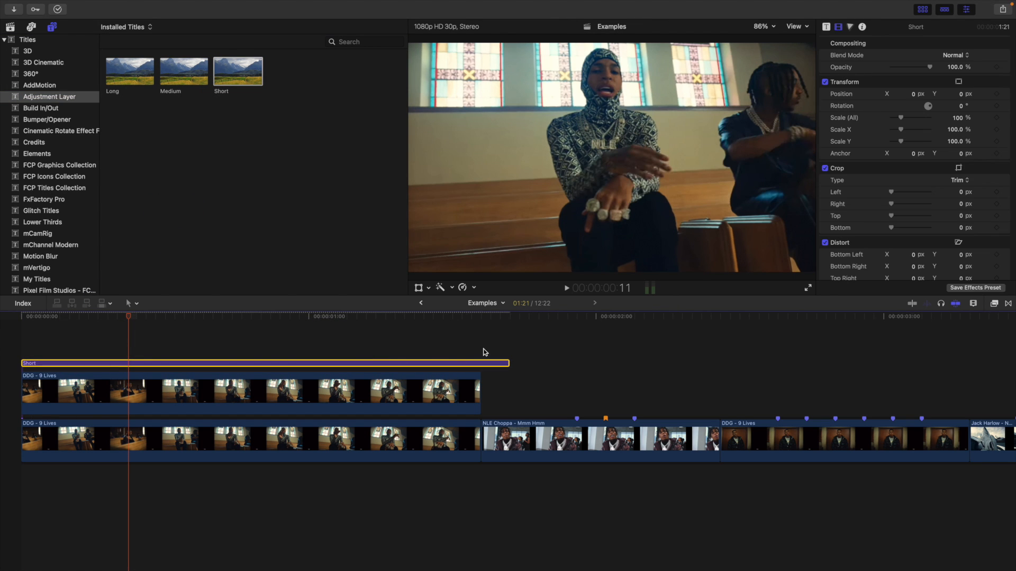
Step: Trim the Short adjustment layer's end to match the DDG - 9 Lives clip beneath it, and show the library's projects in the browser
click(481, 364)
key(alt+bracketright)
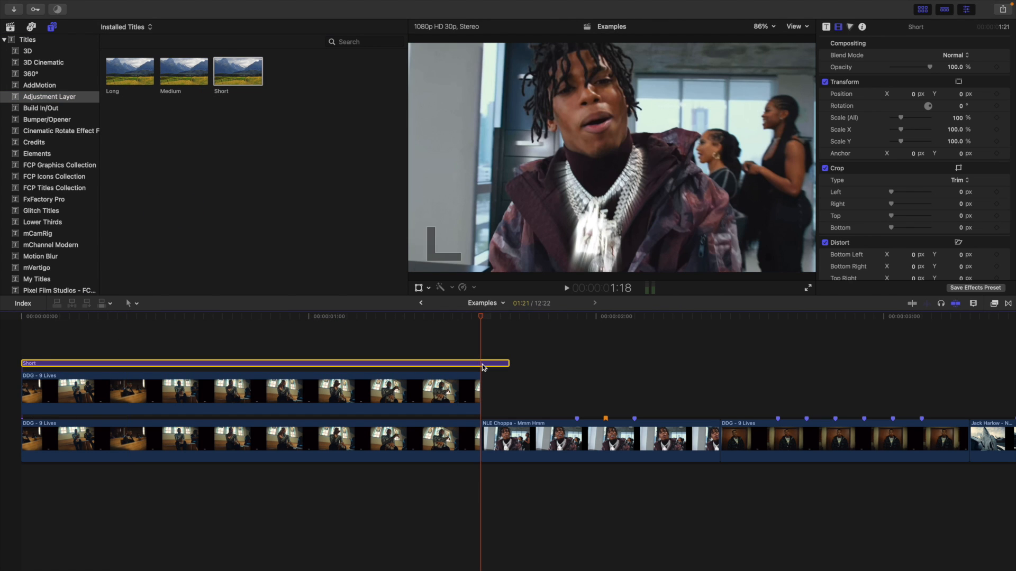
click(216, 353)
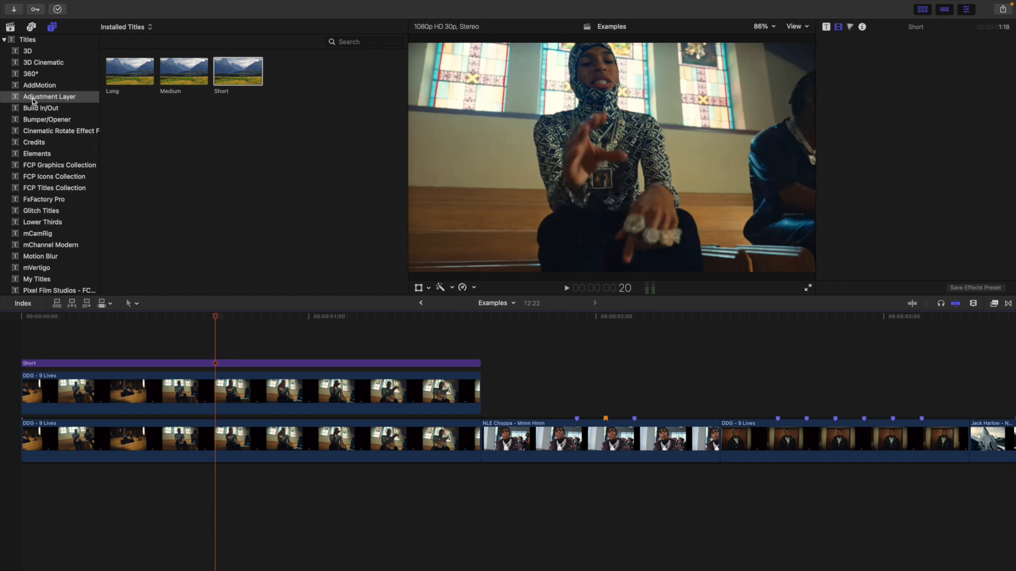
click(10, 27)
click(215, 347)
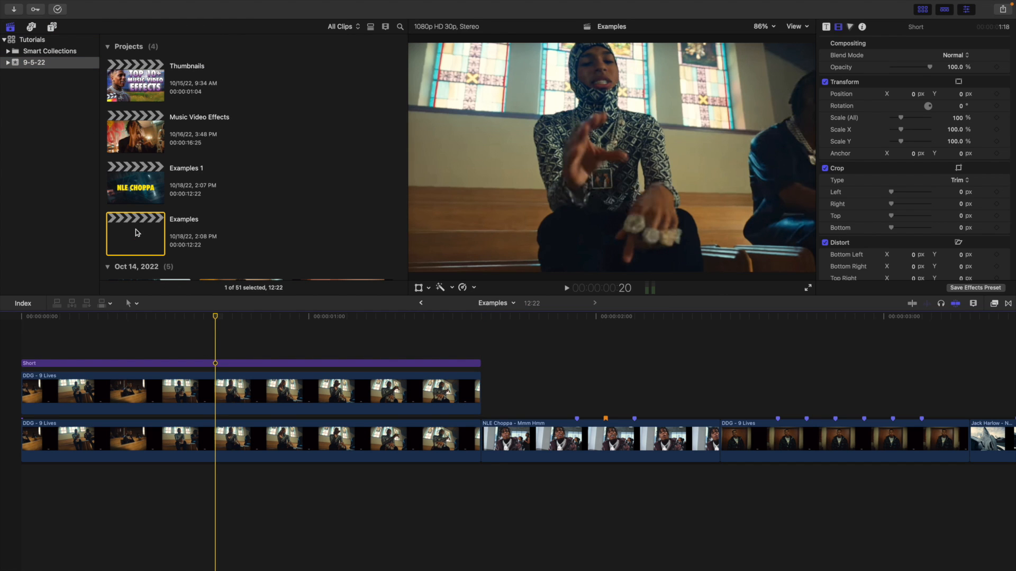
Step: Find the Fisheye effect and apply it to the Short adjustment layer
click(217, 364)
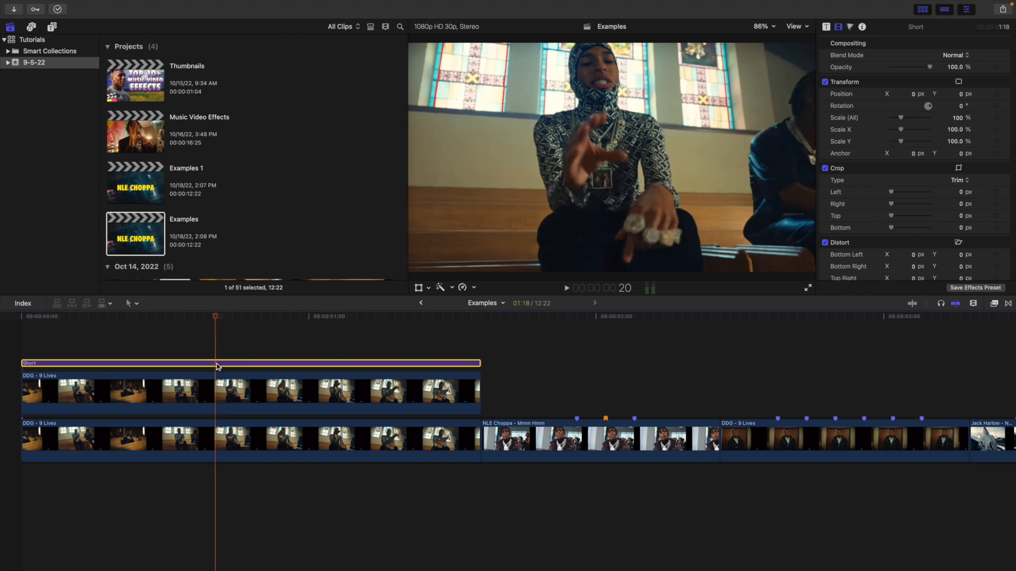
click(994, 303)
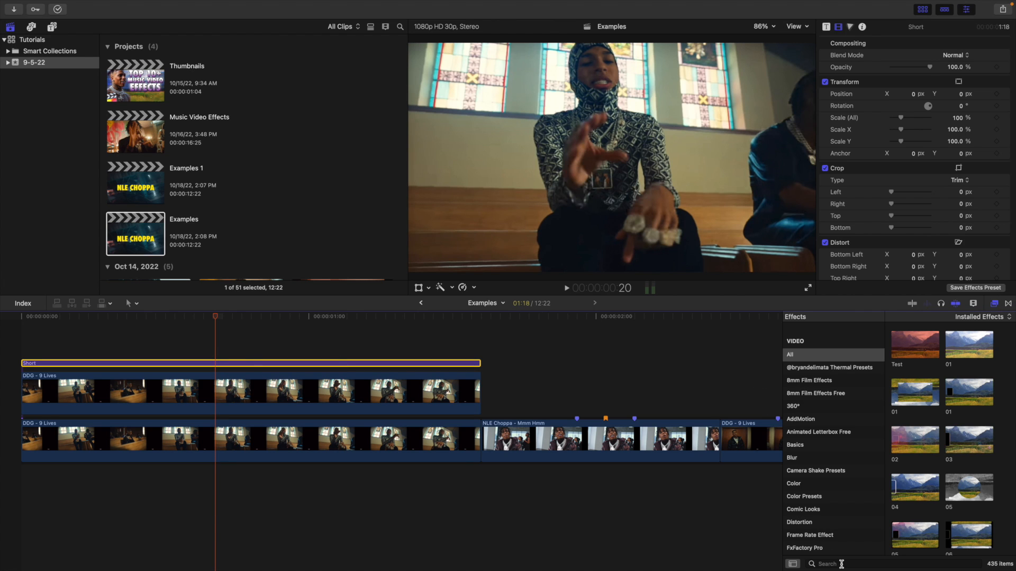
click(841, 564)
text(fisheye)
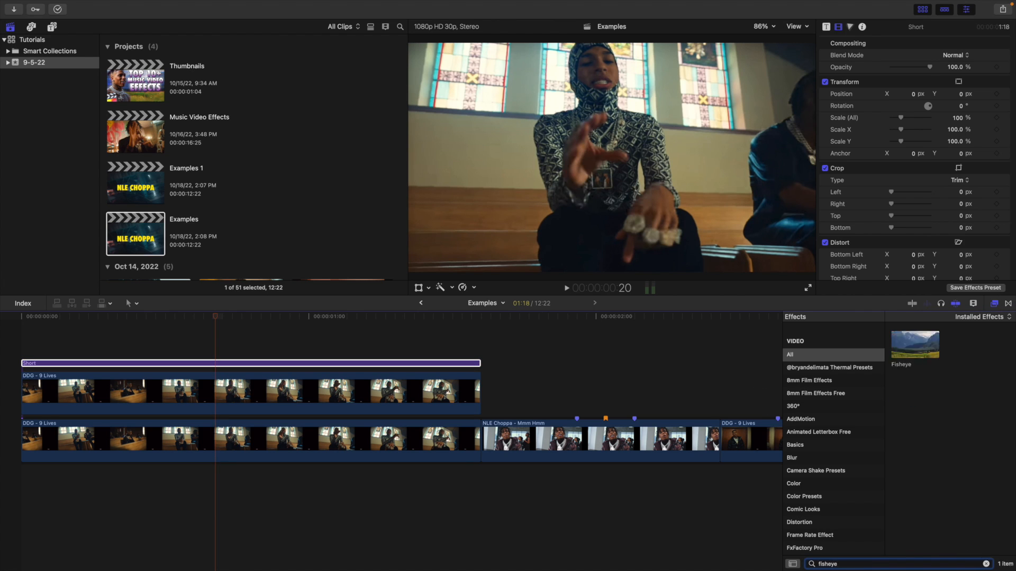
drag(913, 349, 215, 364)
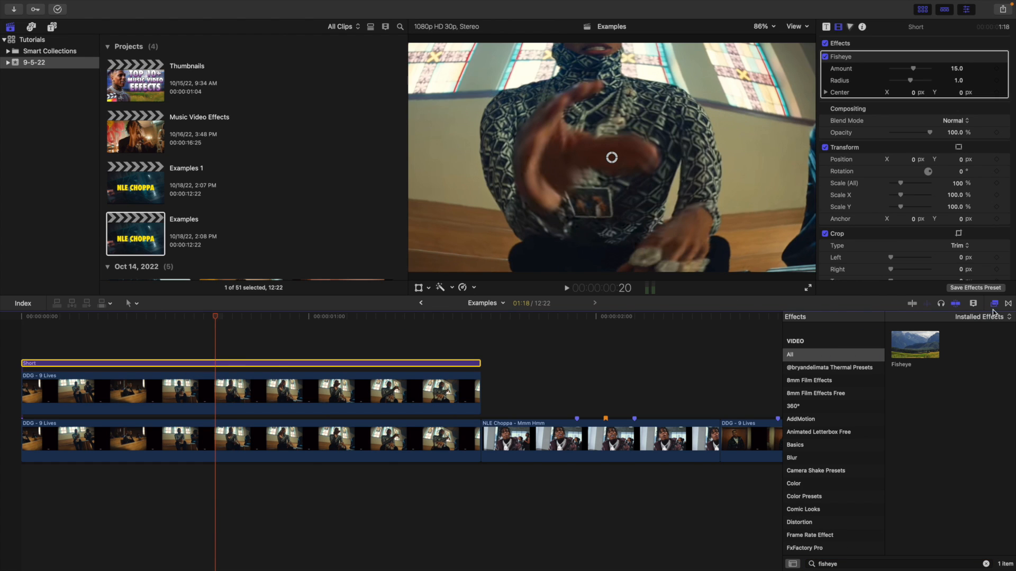
click(994, 303)
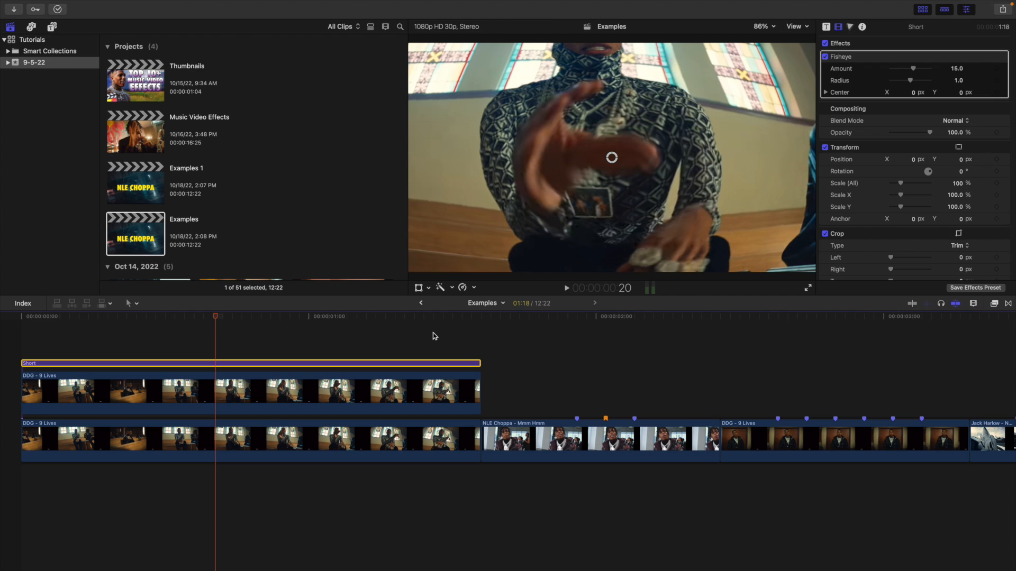
Step: Set the Fisheye amount to -3 and its radius to 0.3 on the adjustment layer
click(955, 68)
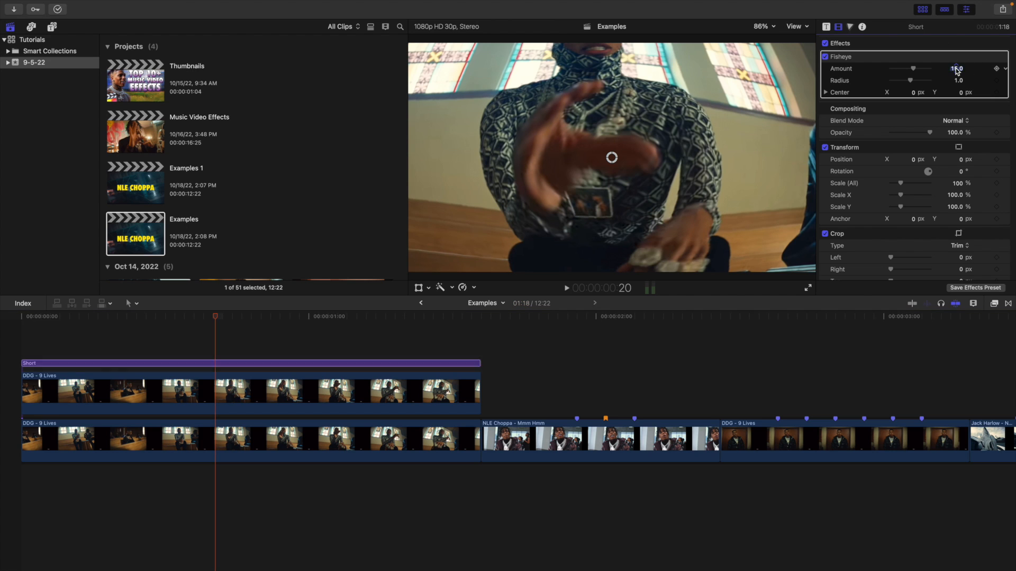
text(-3)
key(Return)
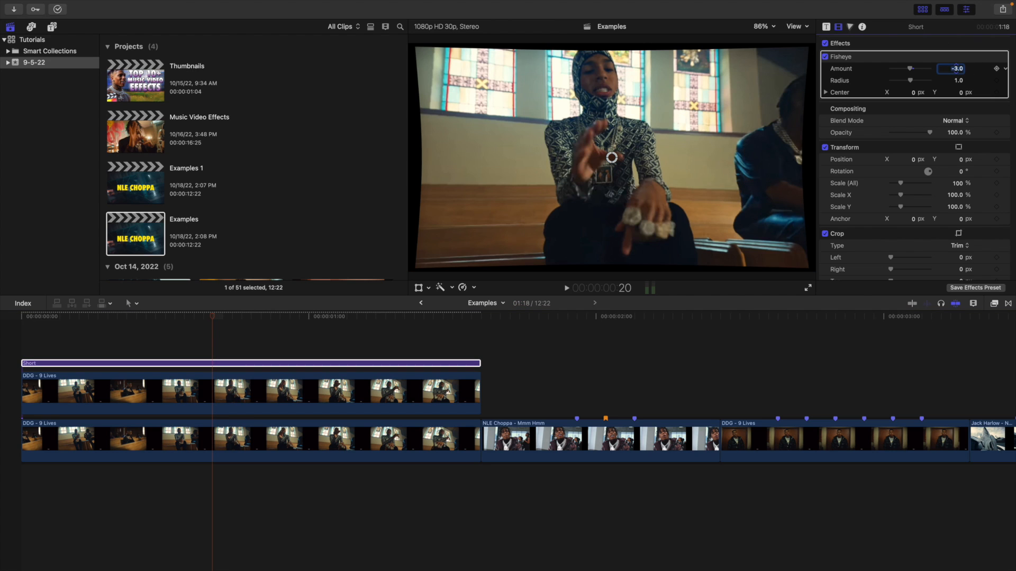
click(958, 80)
text(0.3)
key(Return)
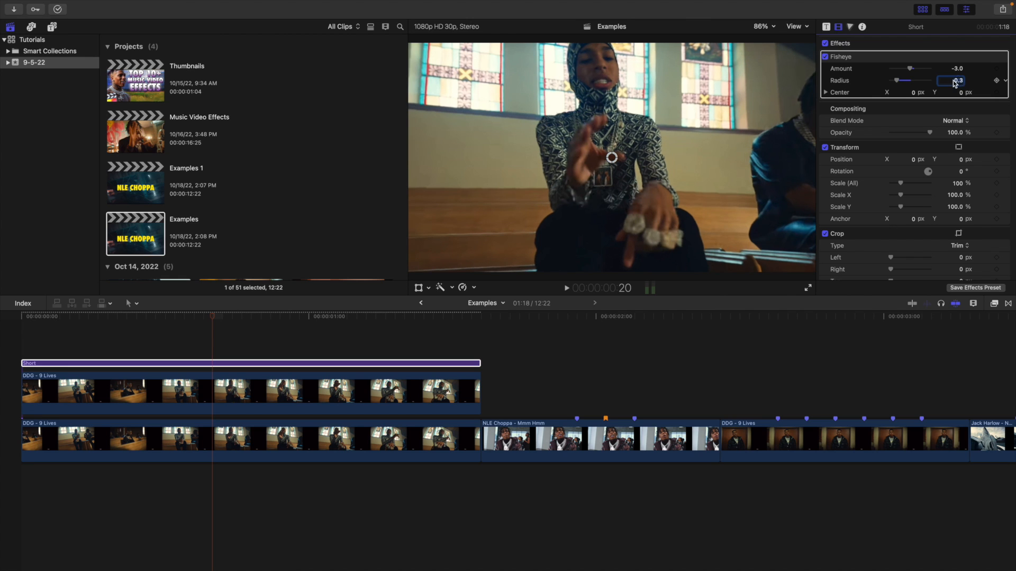
Step: Adjust the Fisheye amount on the adjustment layer to -4
drag(909, 69, 911, 72)
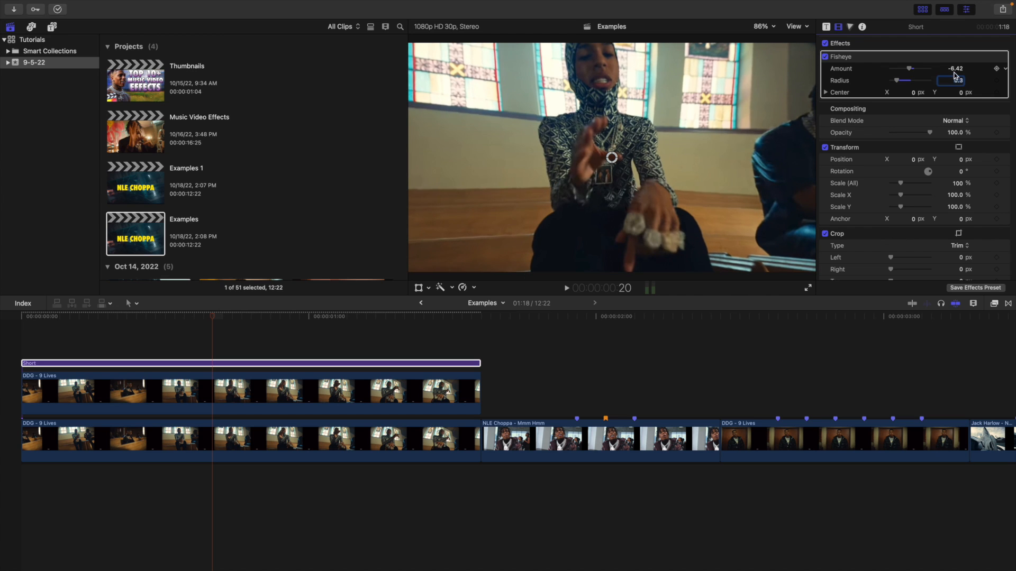
text(-4)
key(Return)
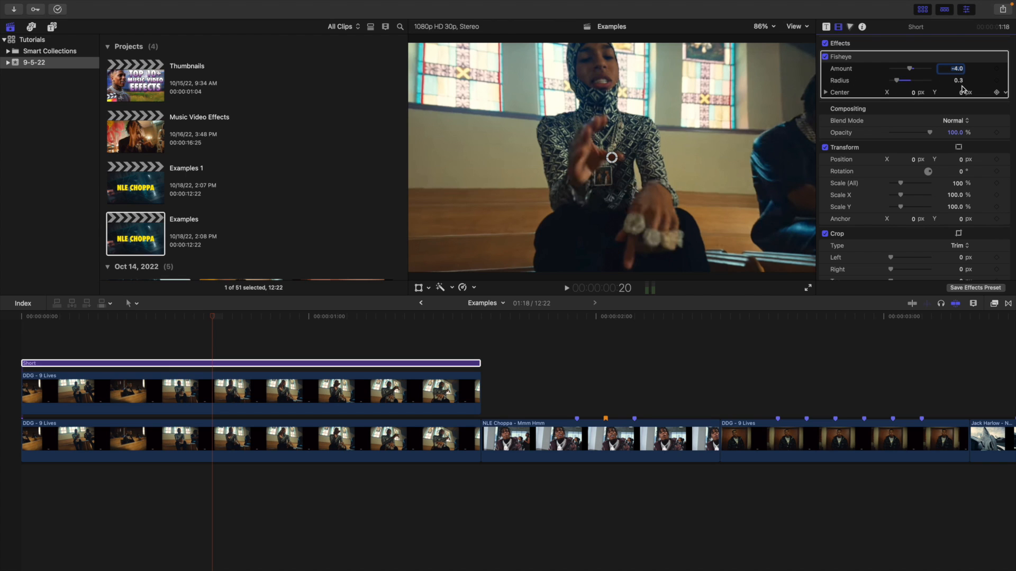
Step: Disable the lower DDG - 9 Lives clip and apply the Shape Mask effect to the upper copy
click(214, 431)
key(v)
click(215, 401)
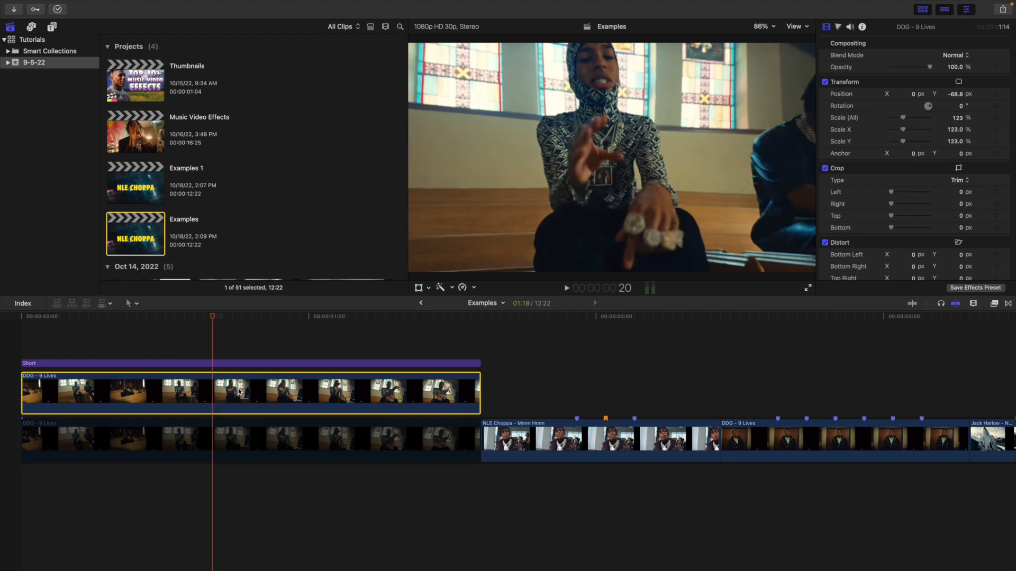
click(995, 305)
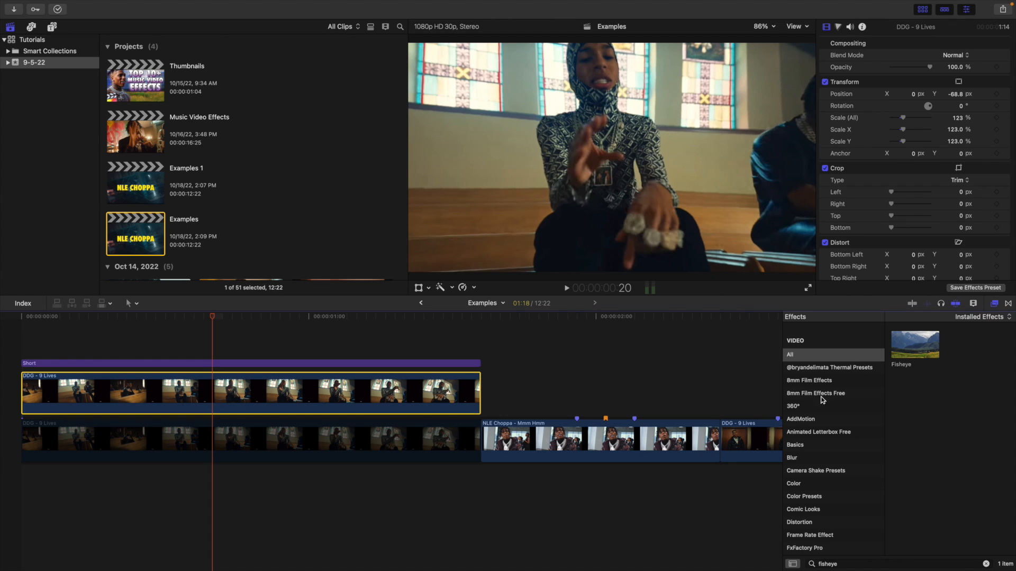
click(857, 563)
text(shap)
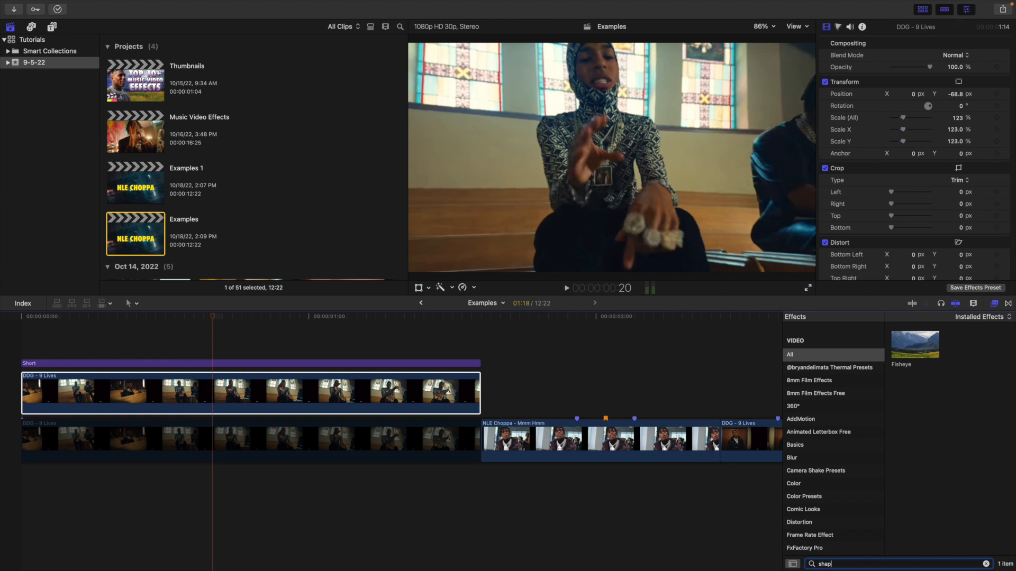
text(e)
drag(916, 345, 284, 404)
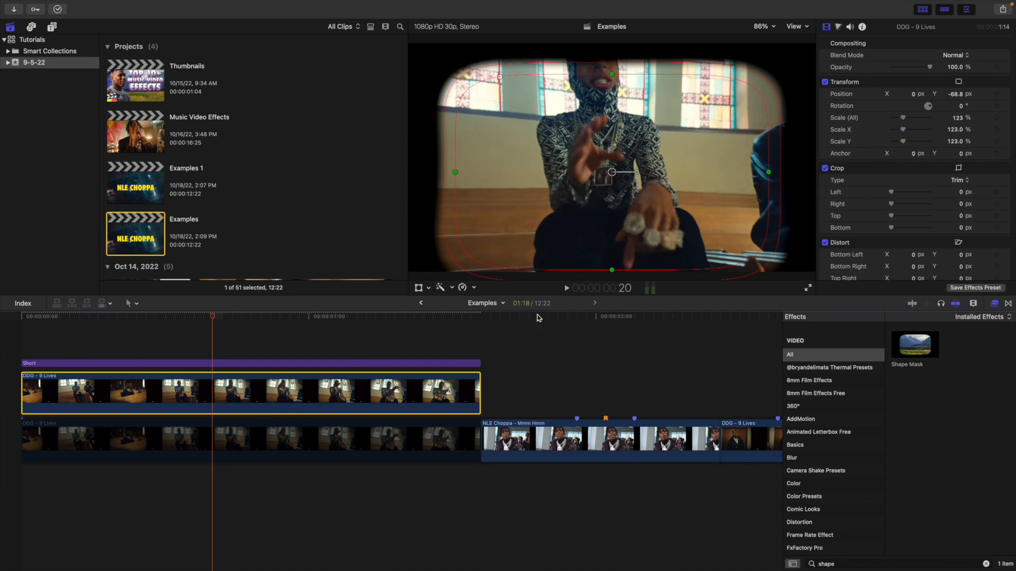
click(994, 303)
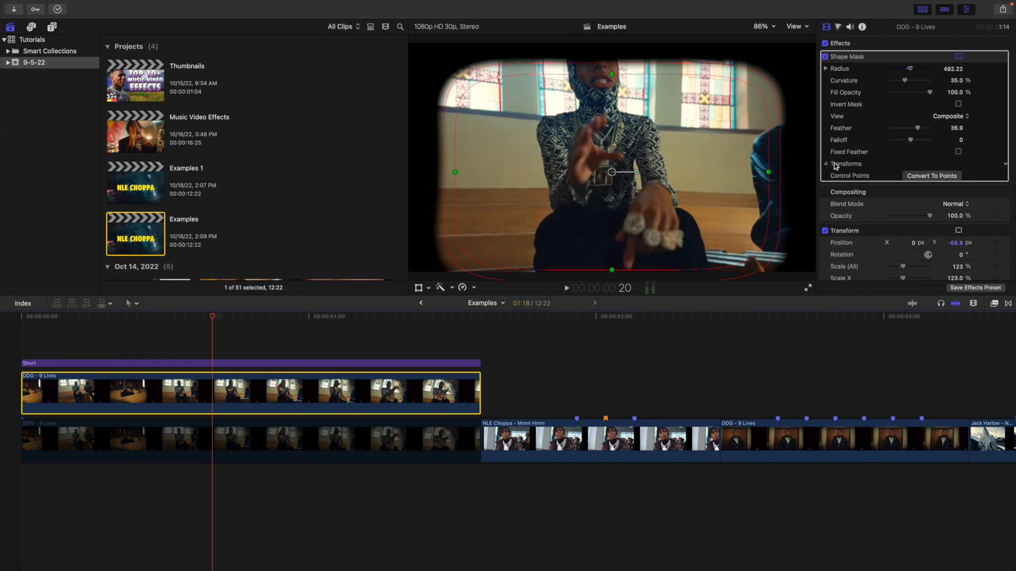
Step: Set the Shape Mask's Y position to 37 px, radius to 240, curvature to about 45.7% and feather to about 317
click(827, 164)
drag(963, 178, 962, 160)
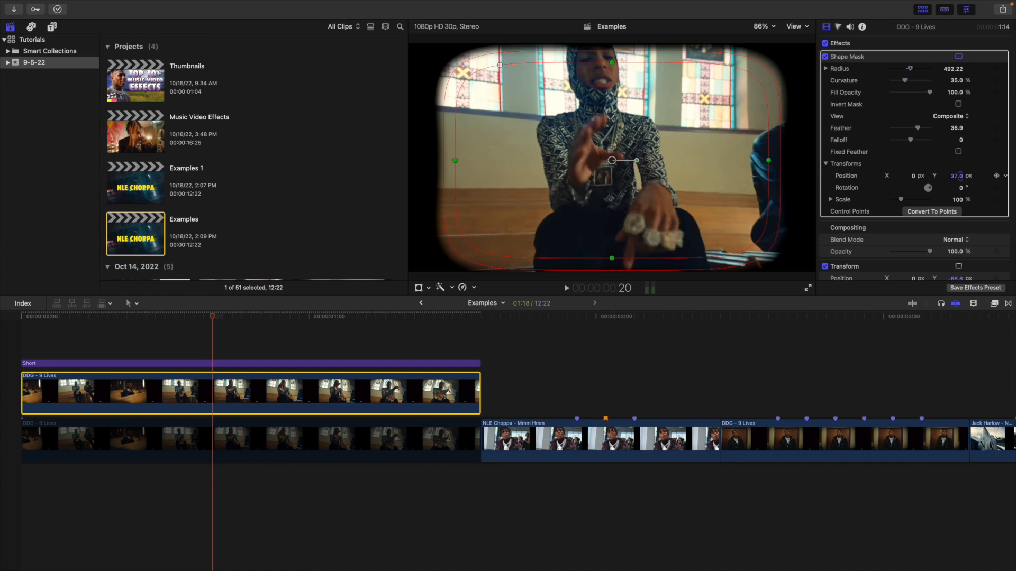
mouse_move(911, 69)
mouse_down()
mouse_move(901, 68)
mouse_move(908, 81)
mouse_up()
mouse_move(955, 132)
mouse_down()
mouse_move(957, 77)
mouse_move(948, 133)
mouse_move(955, 127)
mouse_up()
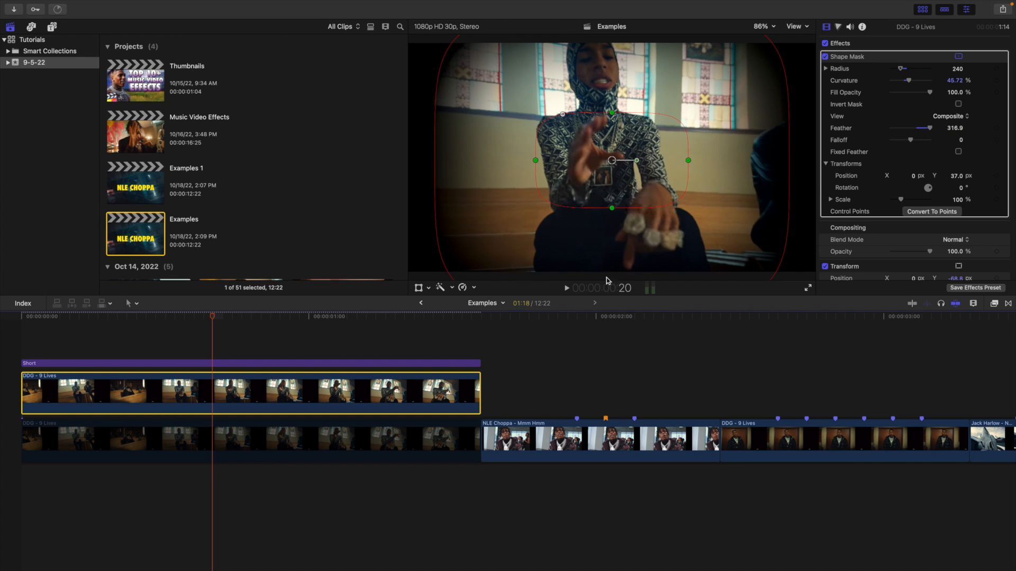
Step: Disable the upper DDG - 9 Lives clip and re-enable the lower copy
click(217, 342)
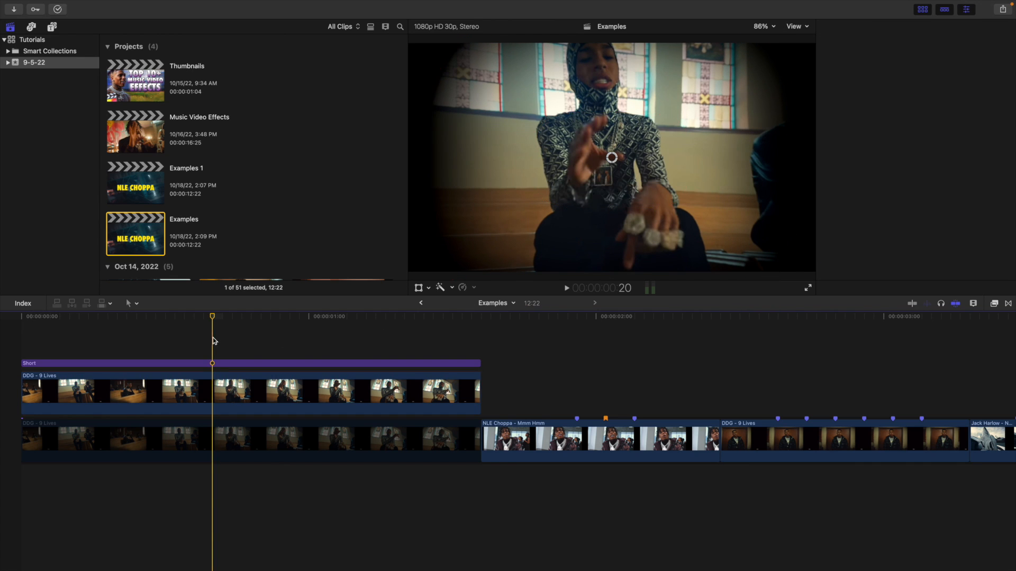
click(222, 397)
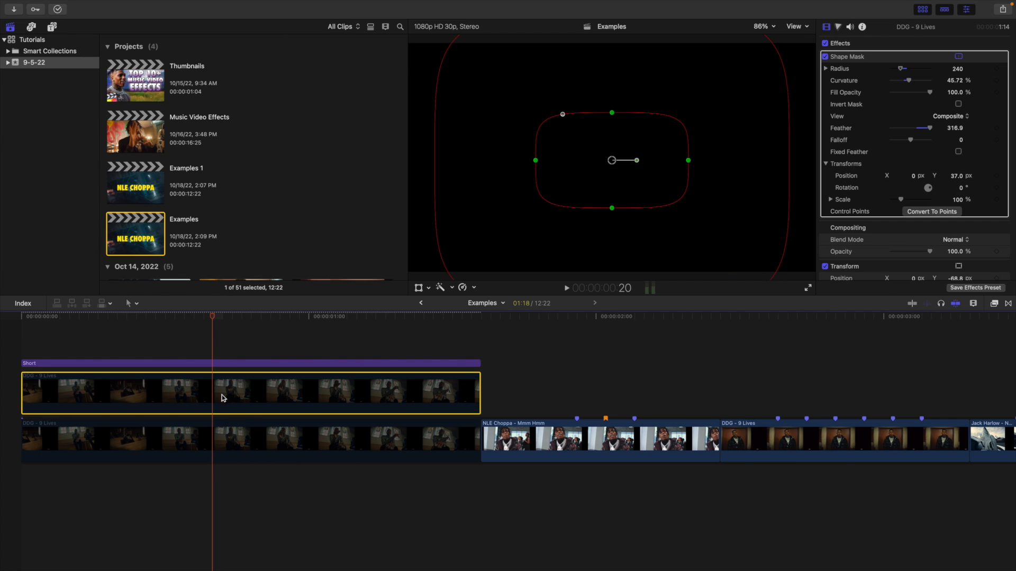
click(229, 428)
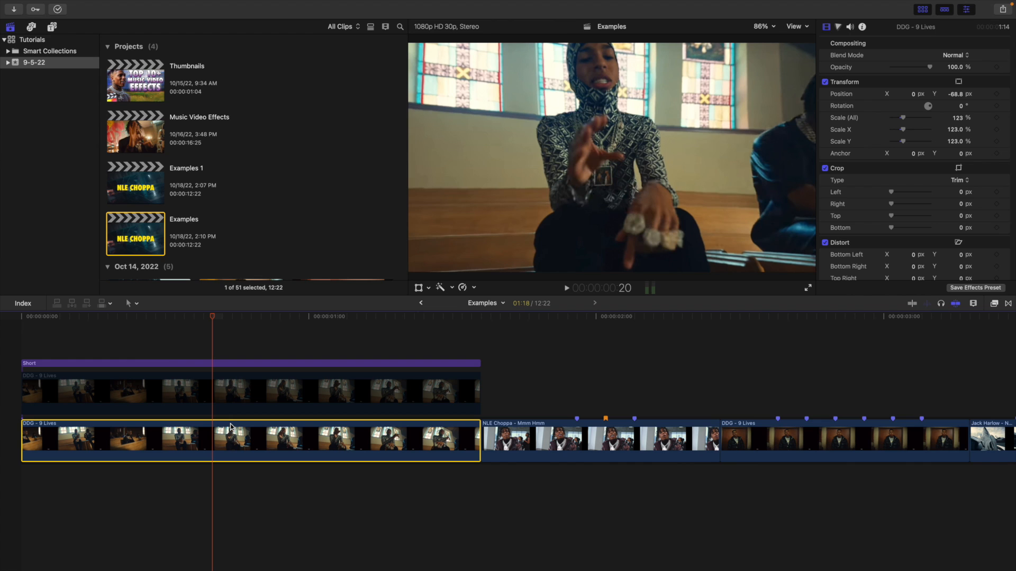
Step: Find the Prism effect and apply it to the lower DDG - 9 Lives clip
click(995, 303)
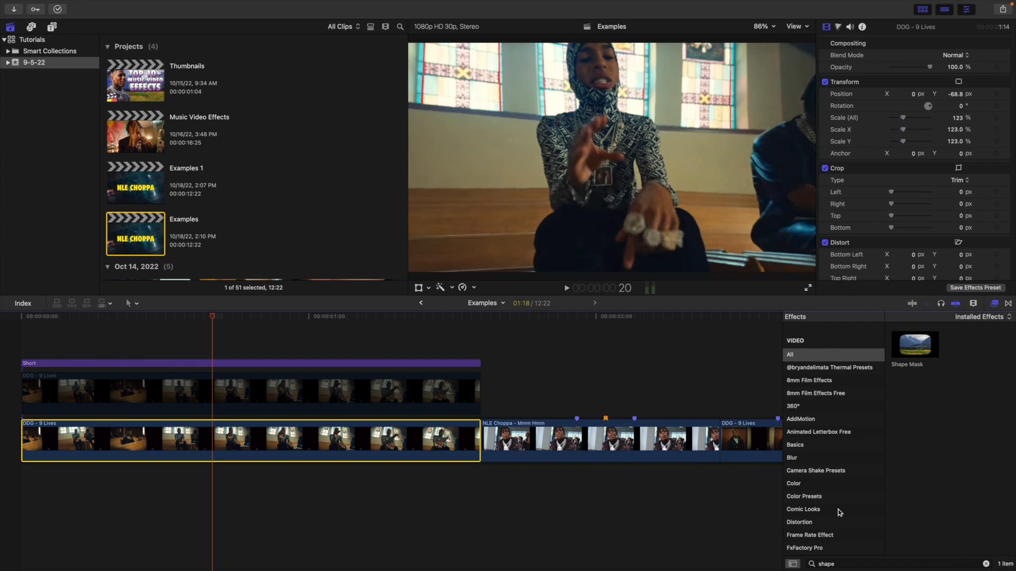
click(847, 563)
key(BackSpace)
key(BackSpace)
key(BackSpace)
key(BackSpace)
key(BackSpace)
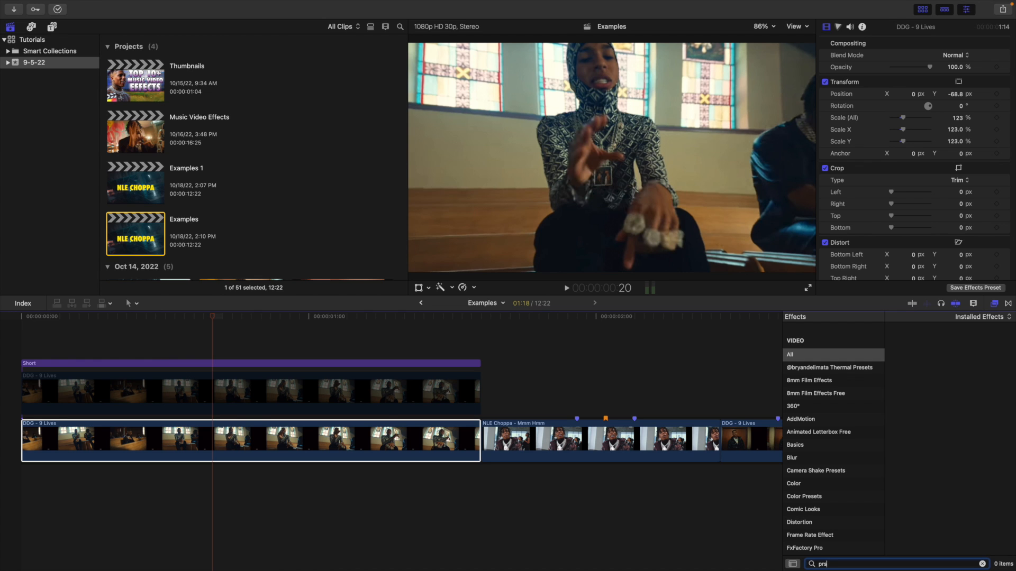
text(pri)
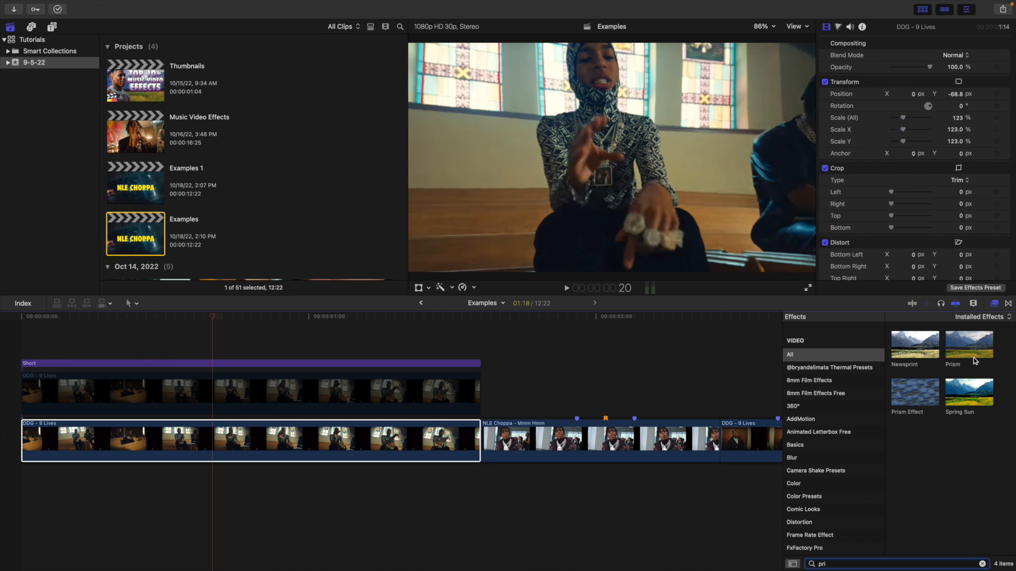
drag(973, 347, 296, 424)
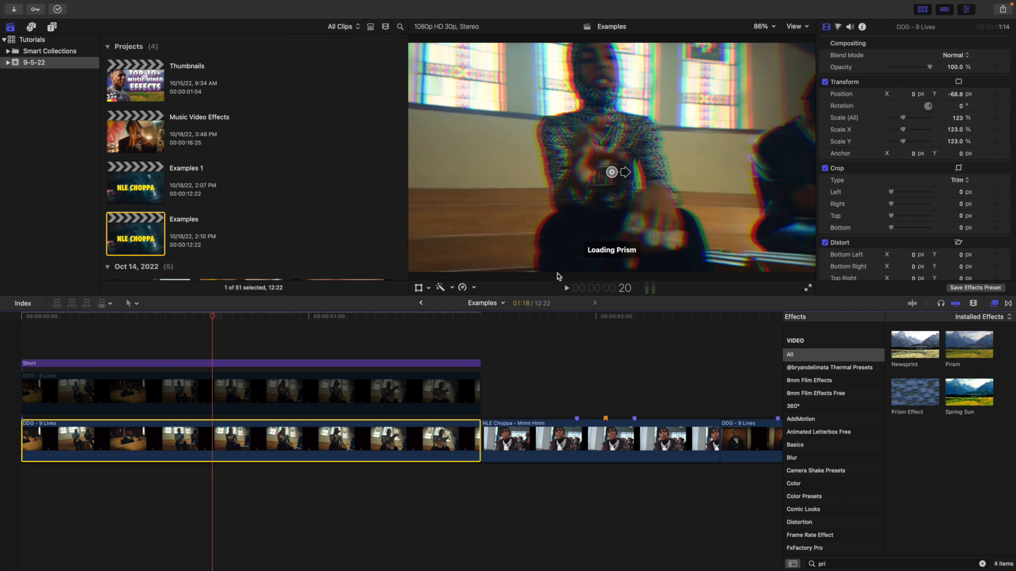
Step: Set the Prism amount to 30 and its angle to 90° on the lower clip
click(957, 68)
text(30)
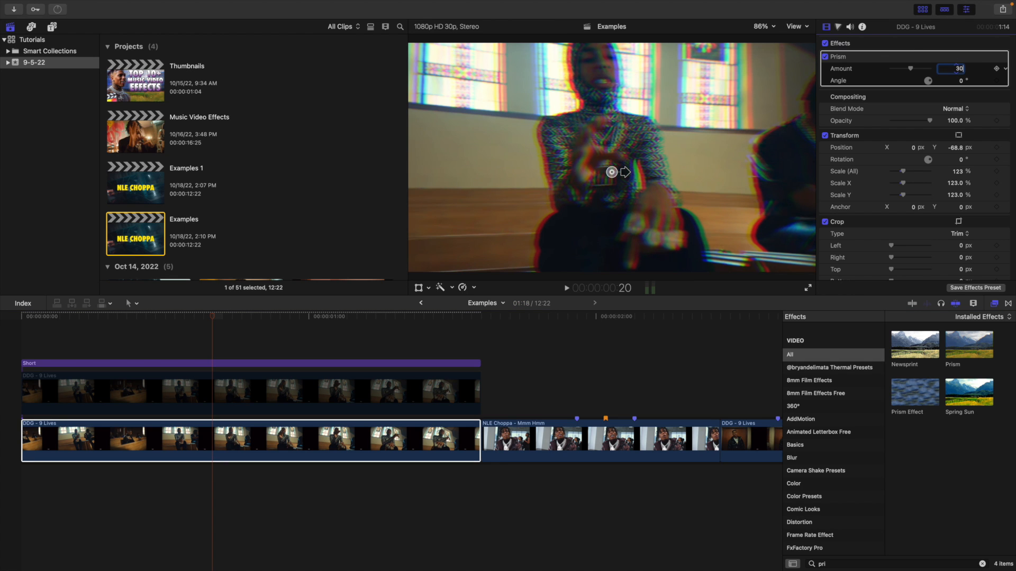
key(Return)
click(961, 81)
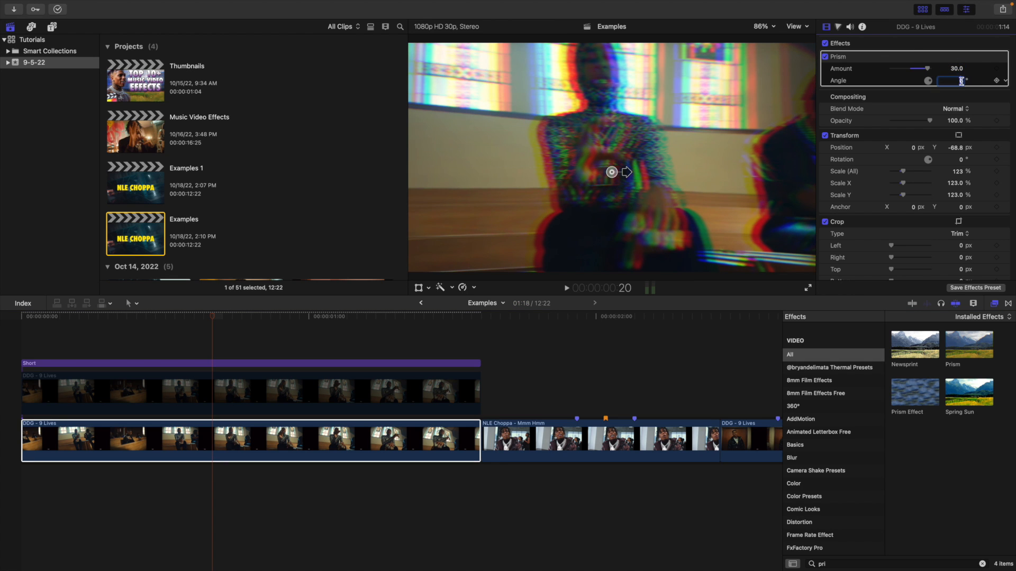
key(Return)
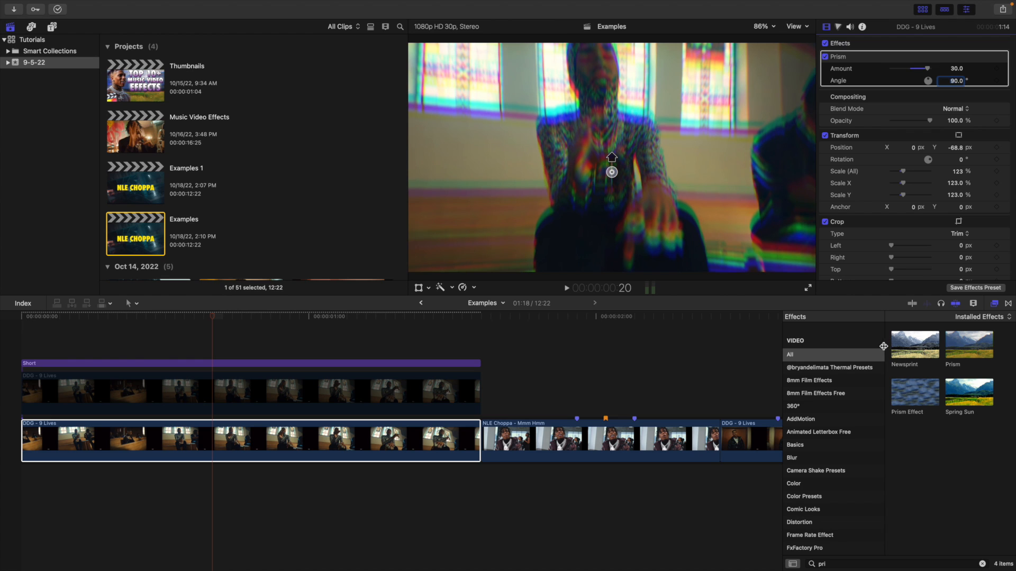
Step: Find the Zoom effect and add it to the lower DDG - 9 Lives clip
click(874, 565)
text(zoom)
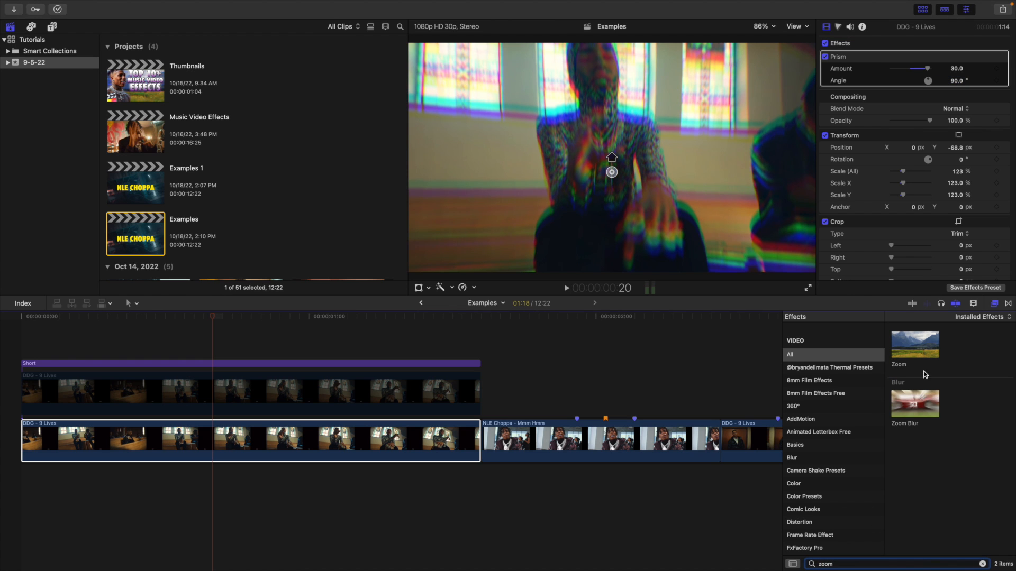
drag(914, 345, 335, 433)
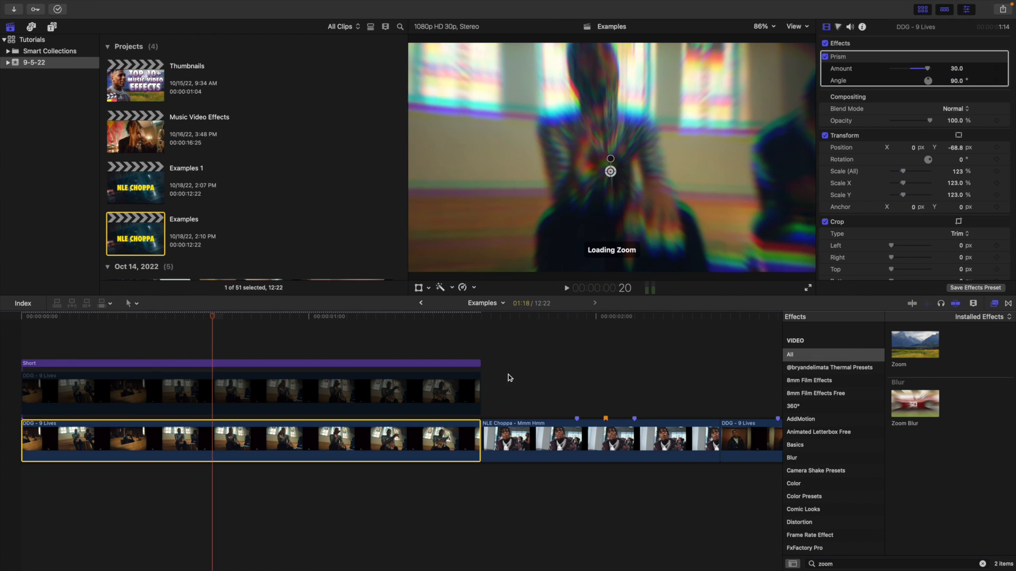
click(995, 304)
Step: Set the Zoom effect's amount to 200 and its center Y to 0.1 px
click(956, 117)
text(2)
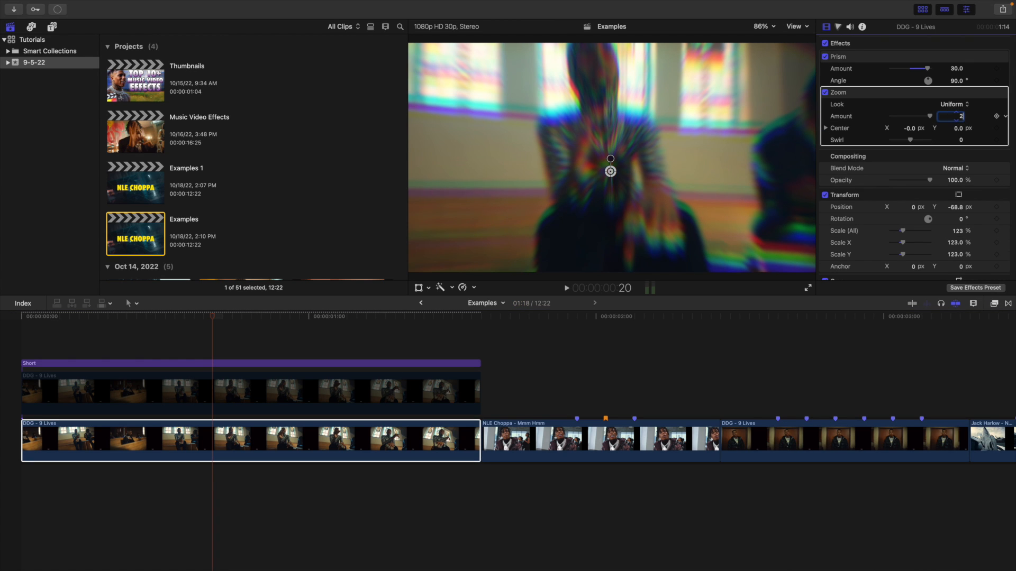
text(00)
key(Return)
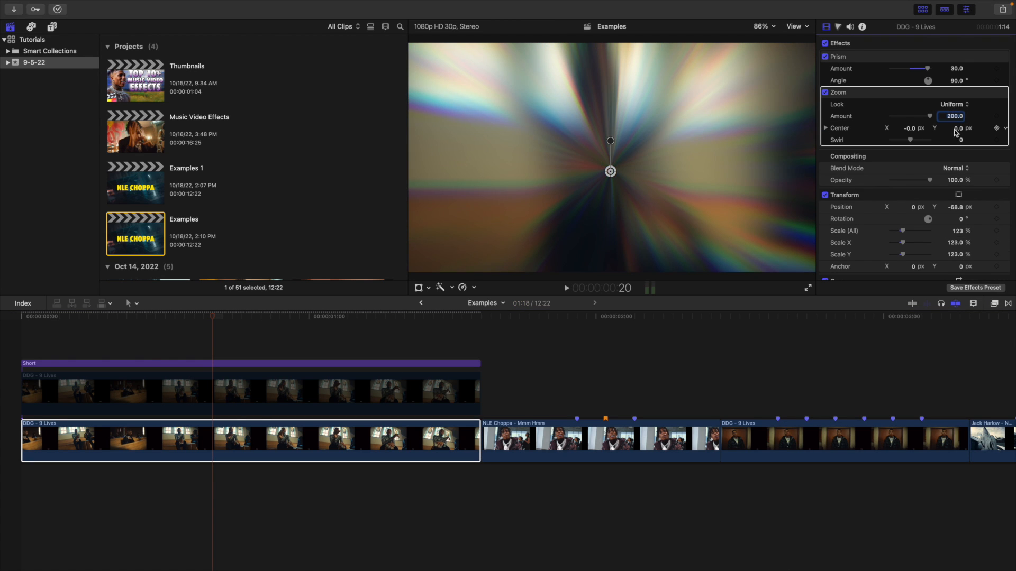
drag(957, 131, 958, 129)
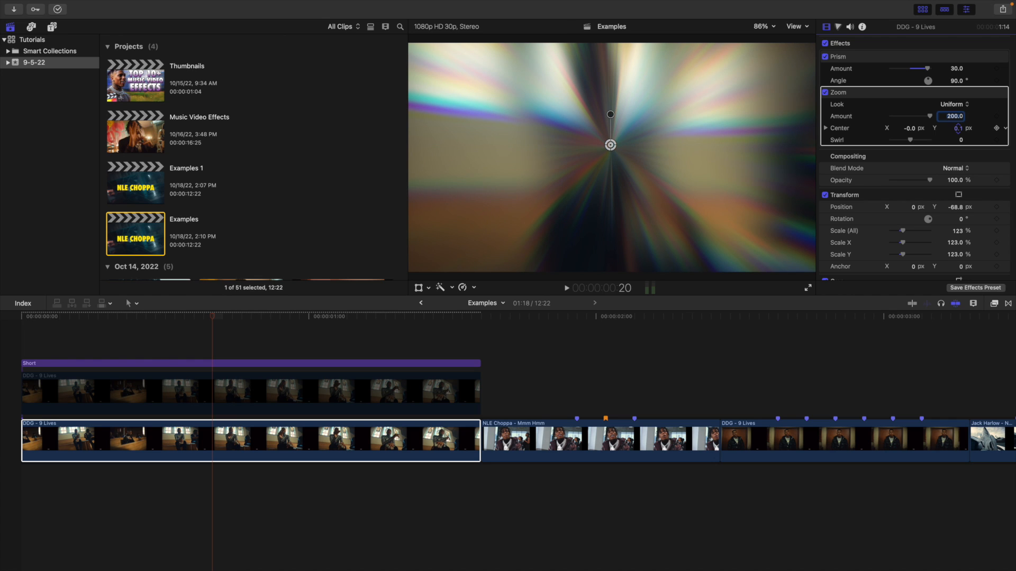
Step: Set the Zoom effect's center Y to 0.05 px using the horizon overlay as a guide, and hide the overlay again
click(799, 30)
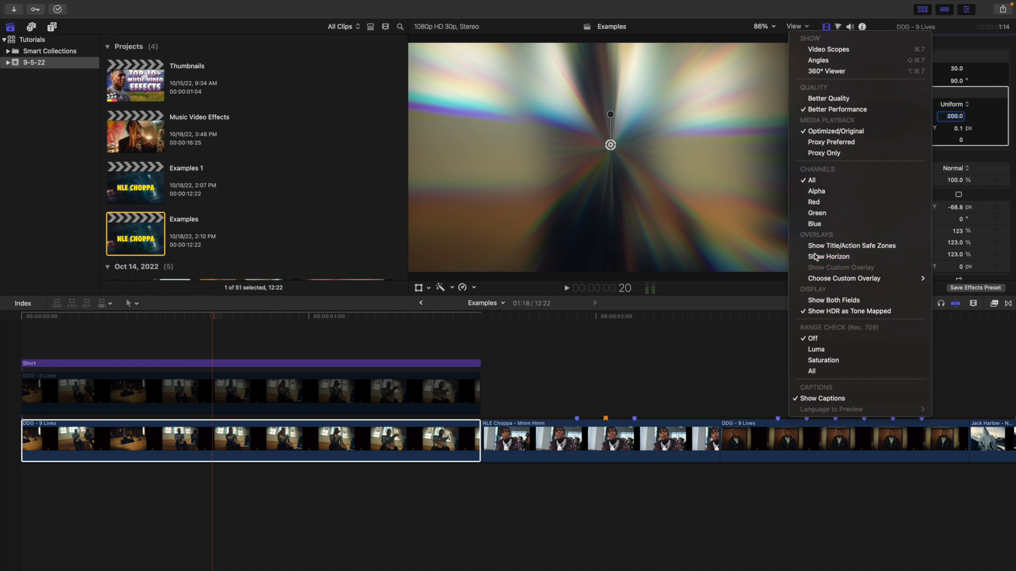
click(808, 256)
drag(957, 130, 958, 128)
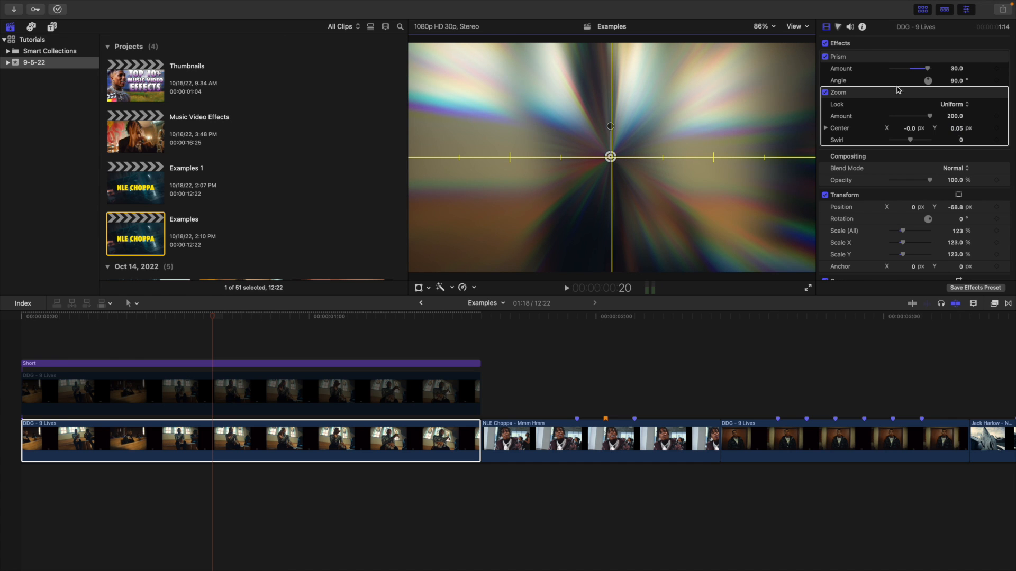
click(798, 26)
click(812, 260)
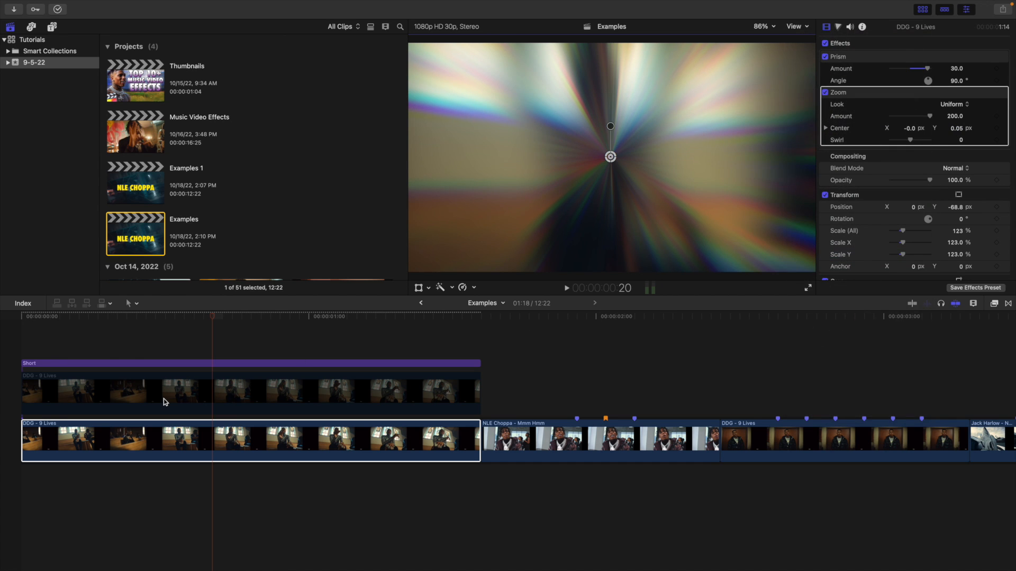
Step: Re-enable the upper DDG - 9 Lives clip and preview the combined look in the timeline
click(186, 404)
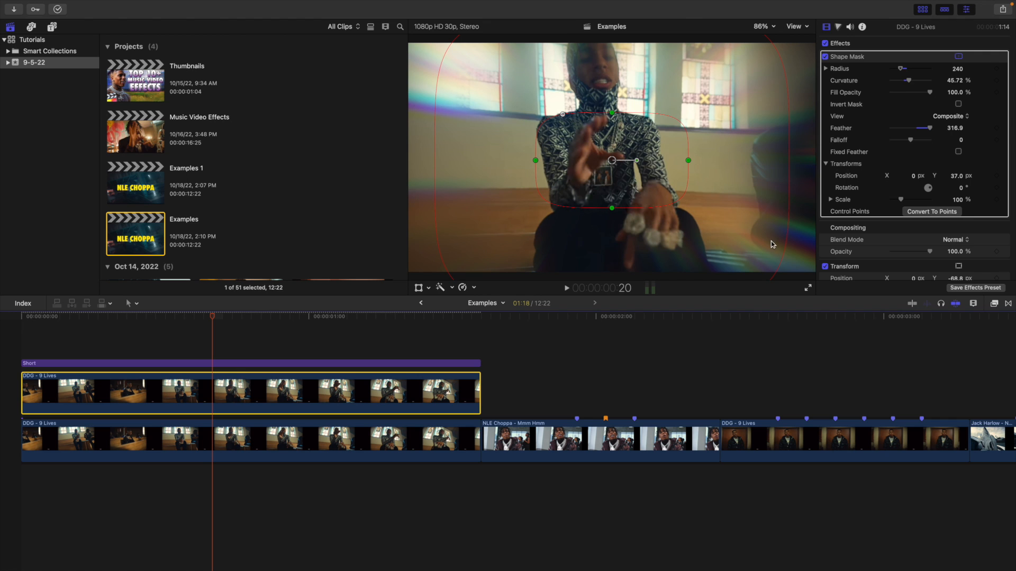
click(230, 325)
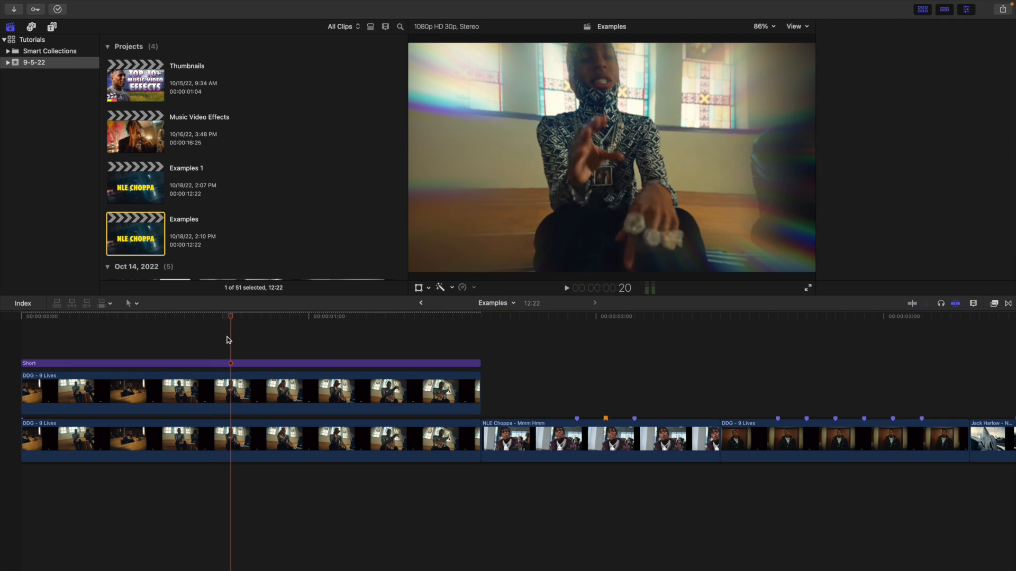
drag(226, 322, 203, 322)
Step: Add a Short adjustment layer above the NLE Choppa clip at its first marker and trim its end to the clip's last marker
scroll(480, 380, right, 2)
click(481, 381)
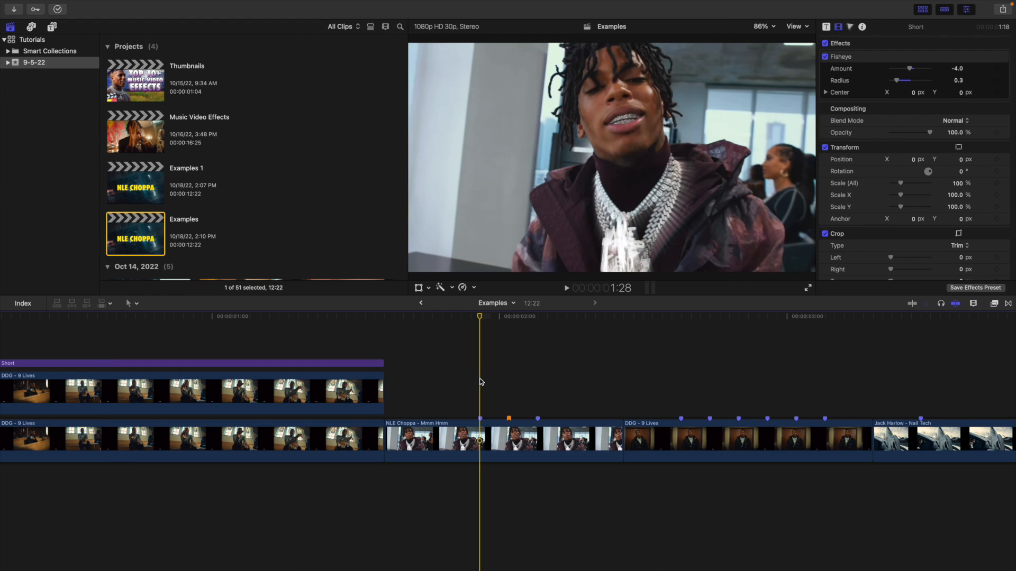
key(super+equal)
scroll(480, 380, right, 3)
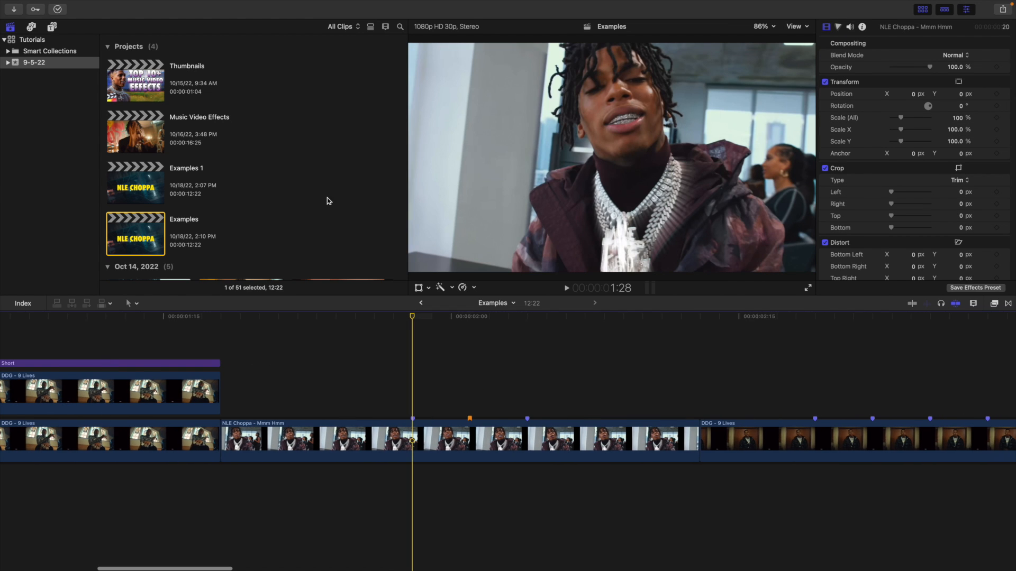
click(54, 27)
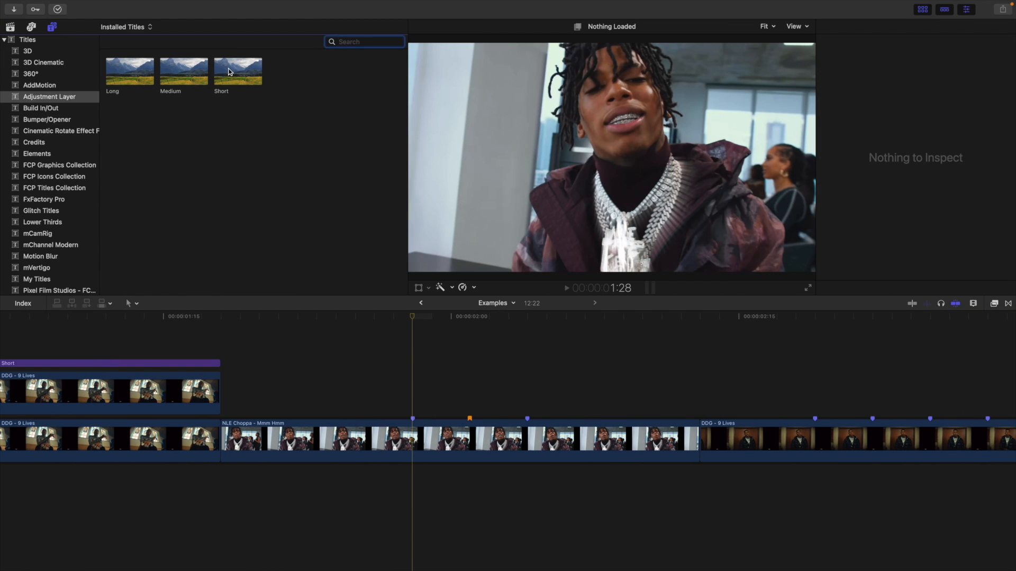
drag(238, 71, 421, 380)
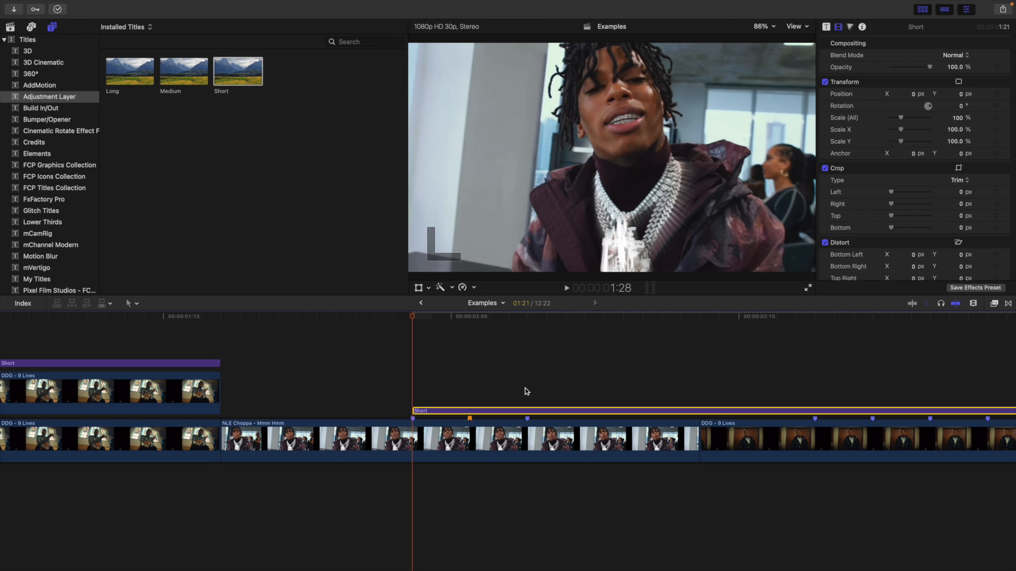
click(527, 411)
key(alt+bracketright)
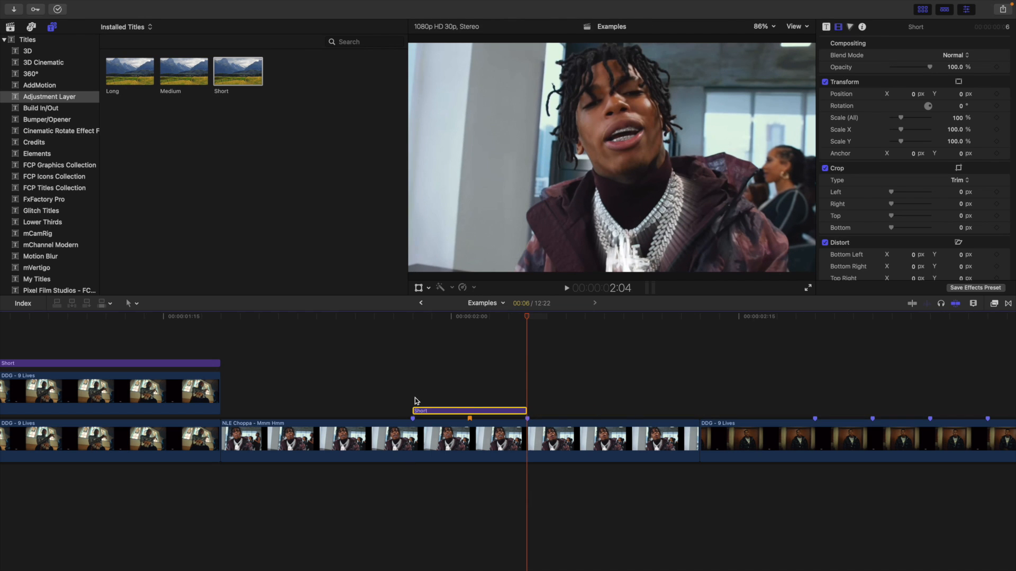
Step: Apply the Radial blur effect to the new Short adjustment layer above the NLE Choppa clip
click(412, 400)
click(445, 411)
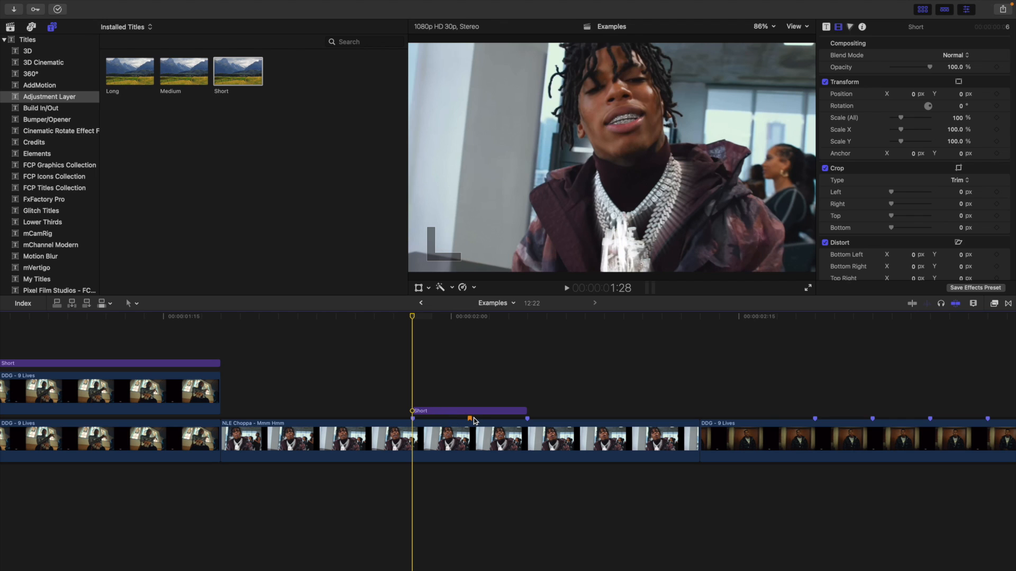
click(447, 412)
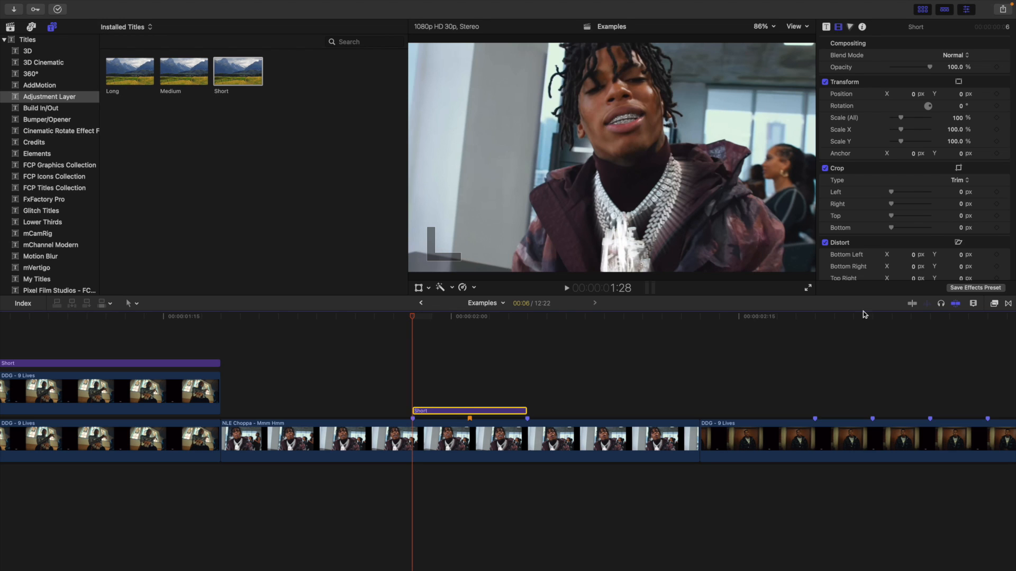
click(995, 304)
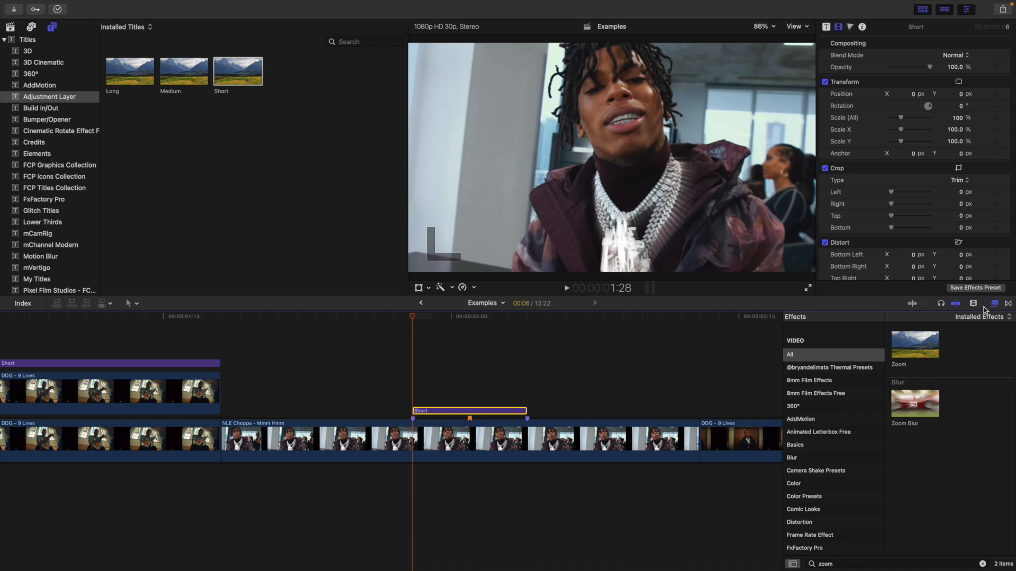
click(809, 458)
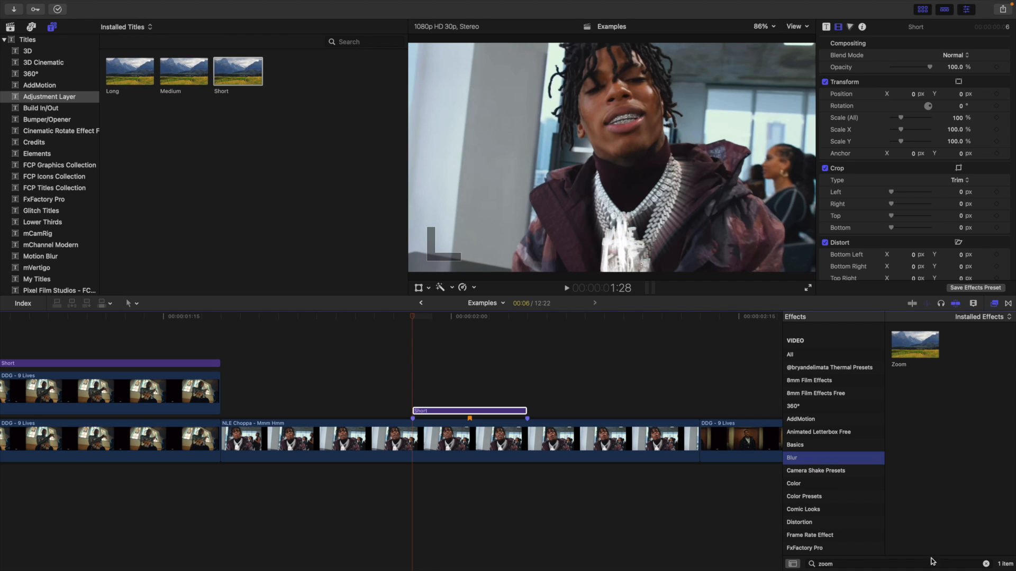
click(986, 564)
drag(923, 446, 468, 417)
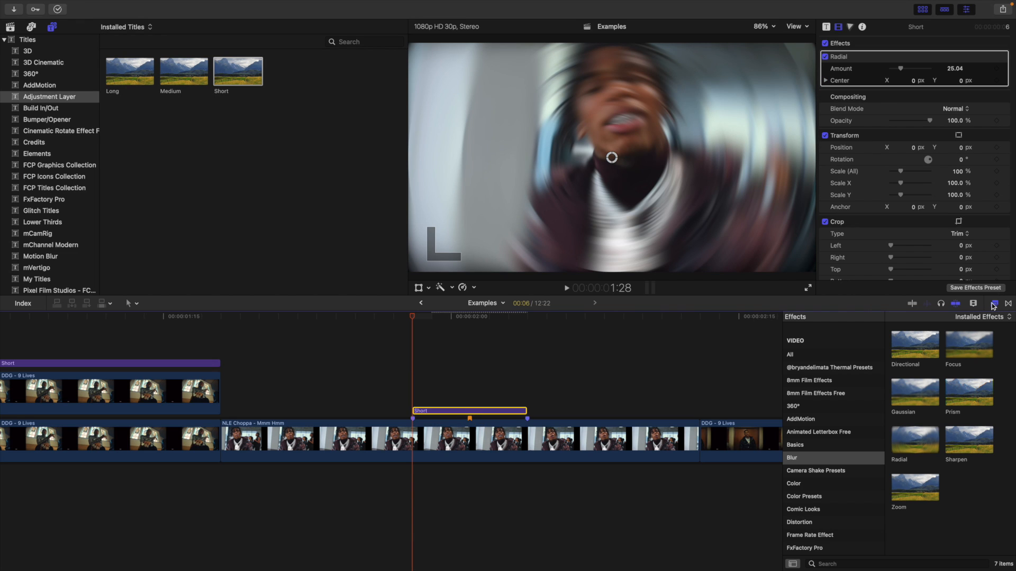
key(super+5)
Step: Keyframe the Radial amount at 0 at the adjustment layer's start and at 40 at the orange marker
drag(899, 70, 832, 70)
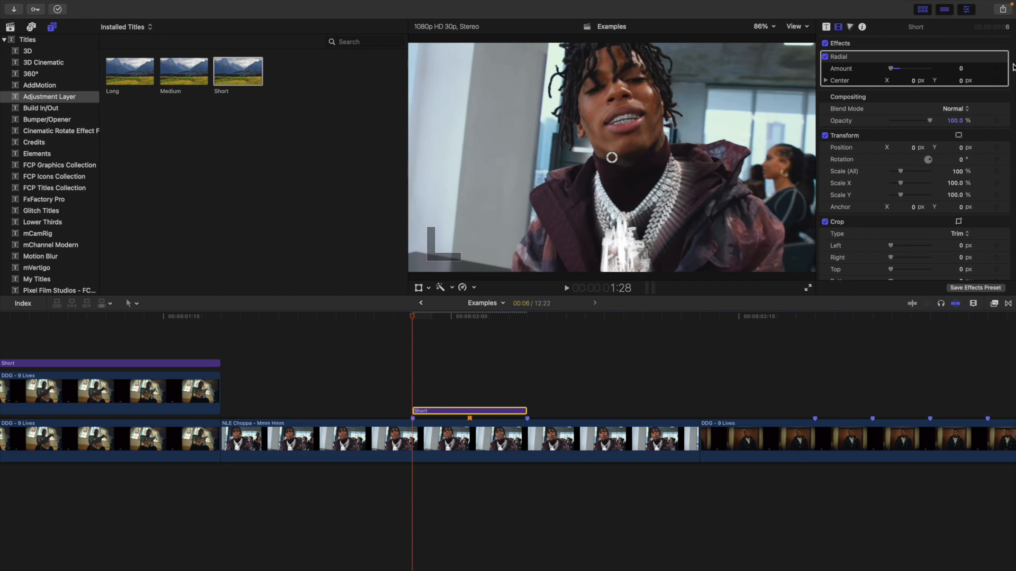
click(995, 69)
drag(413, 318, 469, 319)
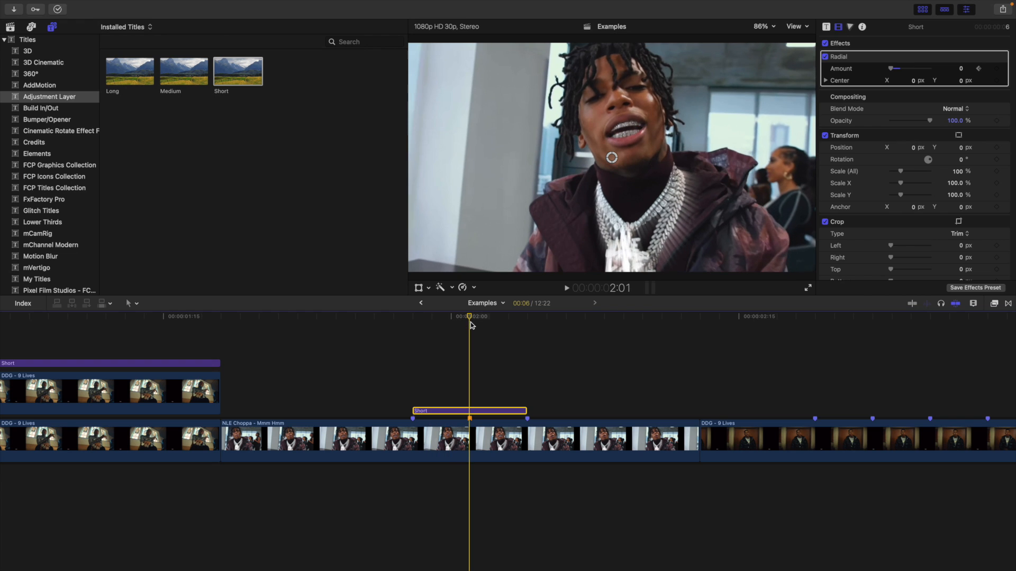
click(960, 69)
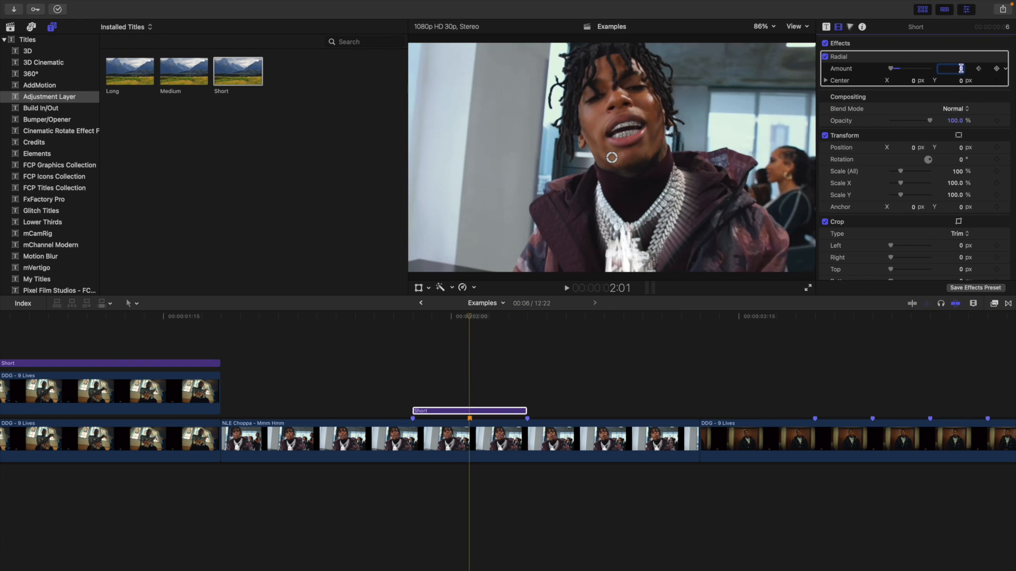
key(Return)
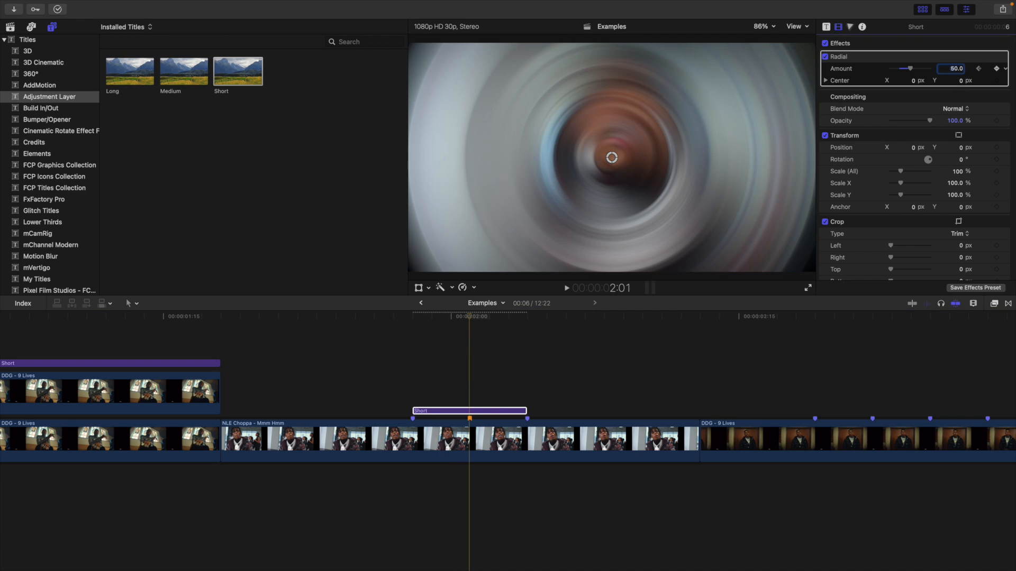
click(951, 69)
text(40)
key(Return)
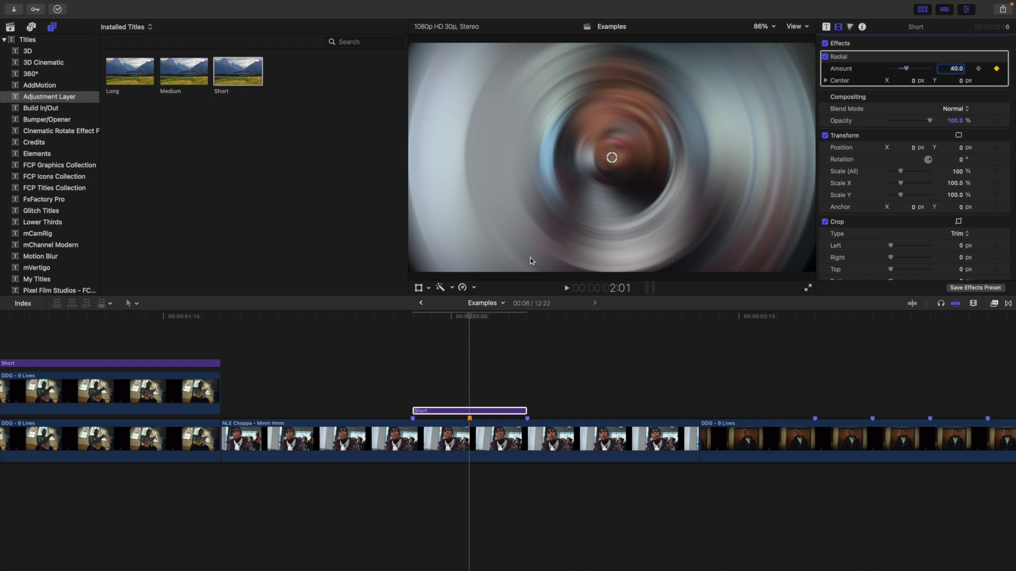
Step: Set the Radial amount to 0 at the end of the adjustment layer
click(527, 404)
click(520, 412)
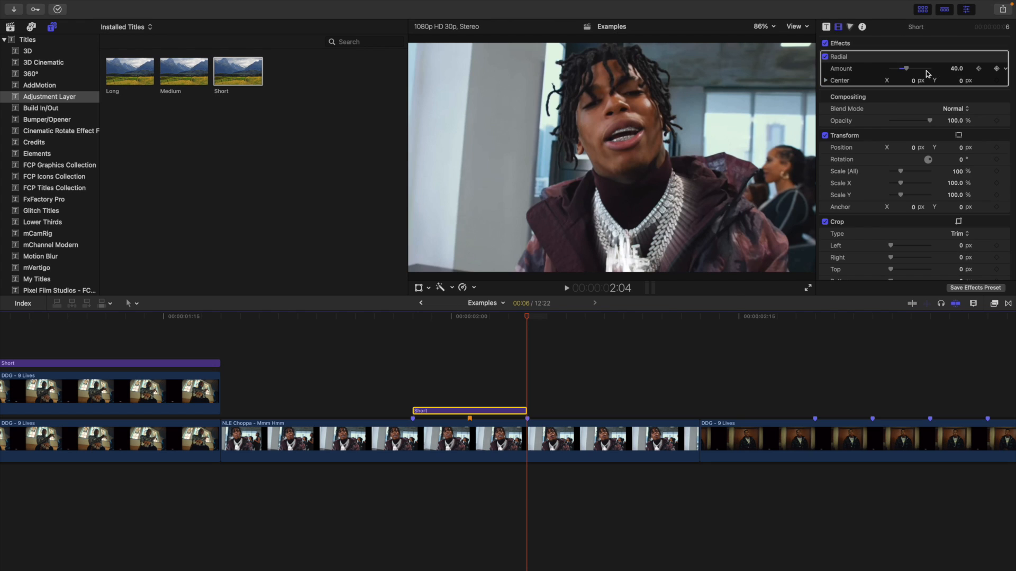
drag(909, 71, 890, 71)
Step: Check the keyframed Radial blur frame by frame across the adjustment layer, forward and back
click(413, 376)
click(431, 411)
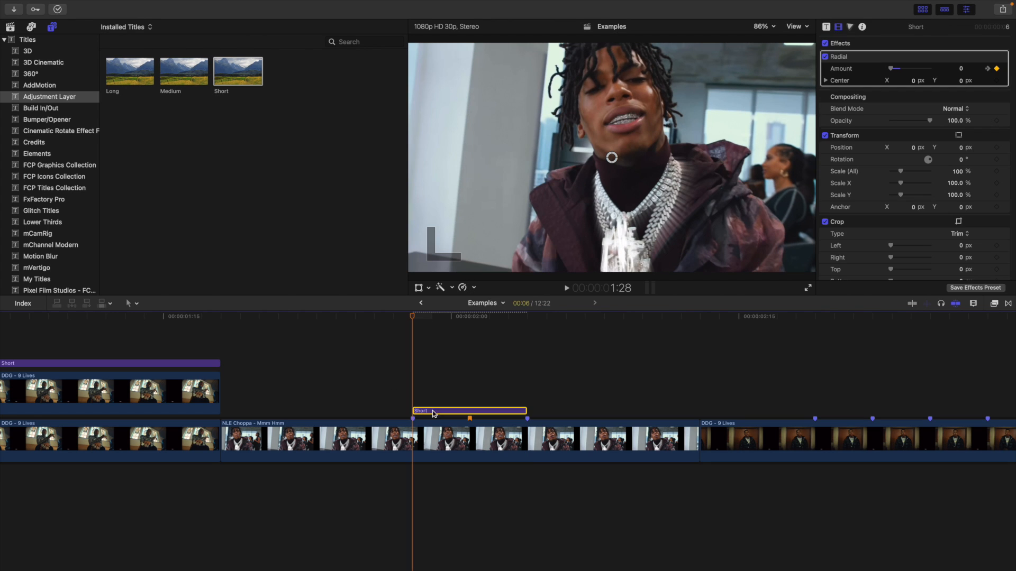
key(Right)
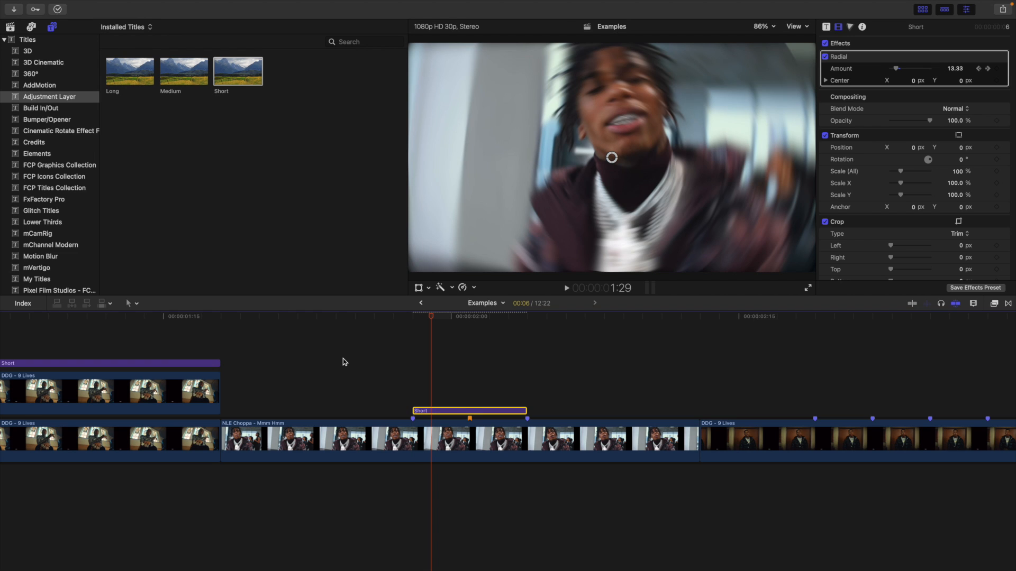
key(Right)
key(Right)
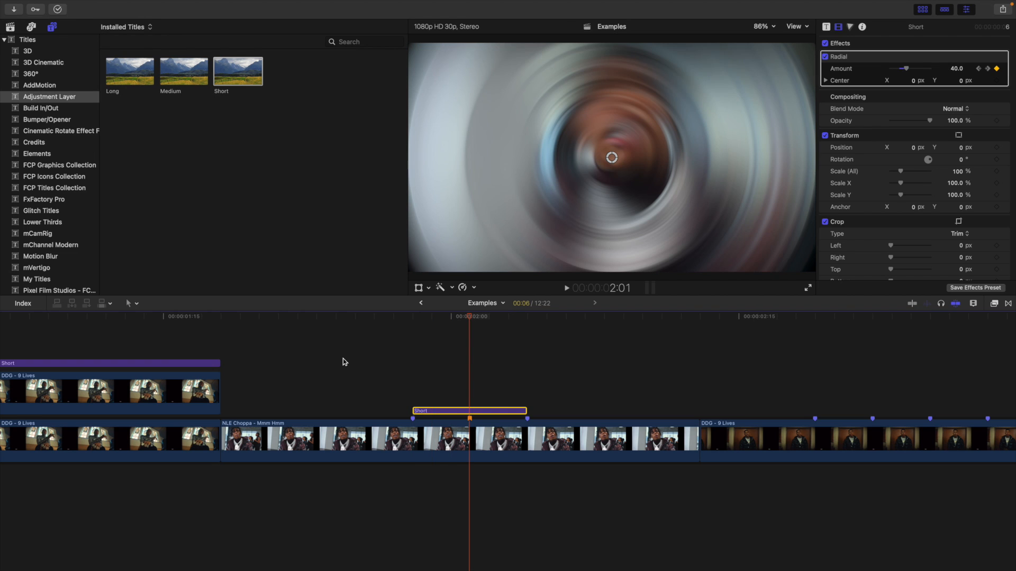
key(Right)
key(Right)
key(Right)
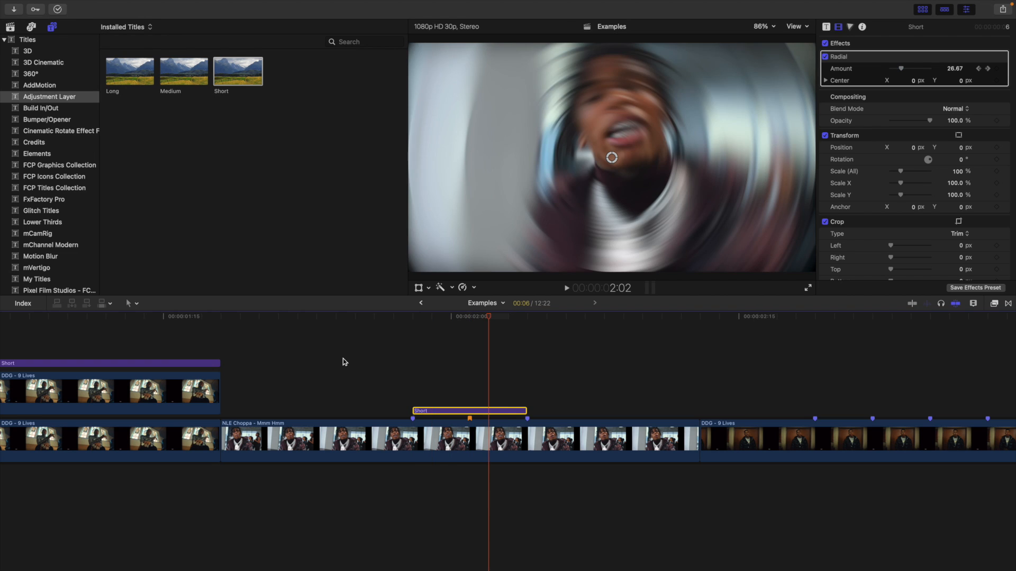
key(Left)
key(Left)
key(Left)
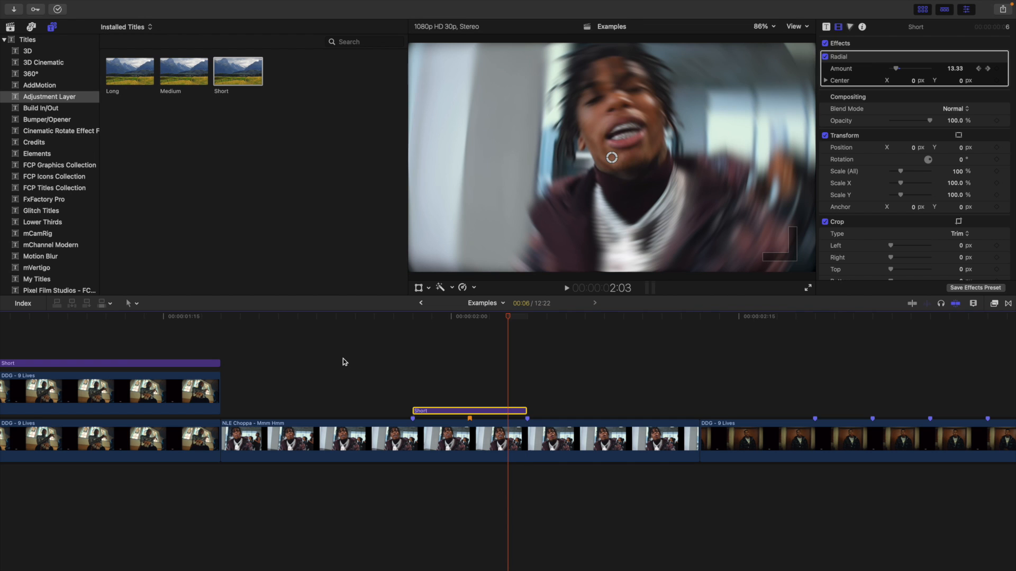
key(Left)
key(Left)
key(Left)
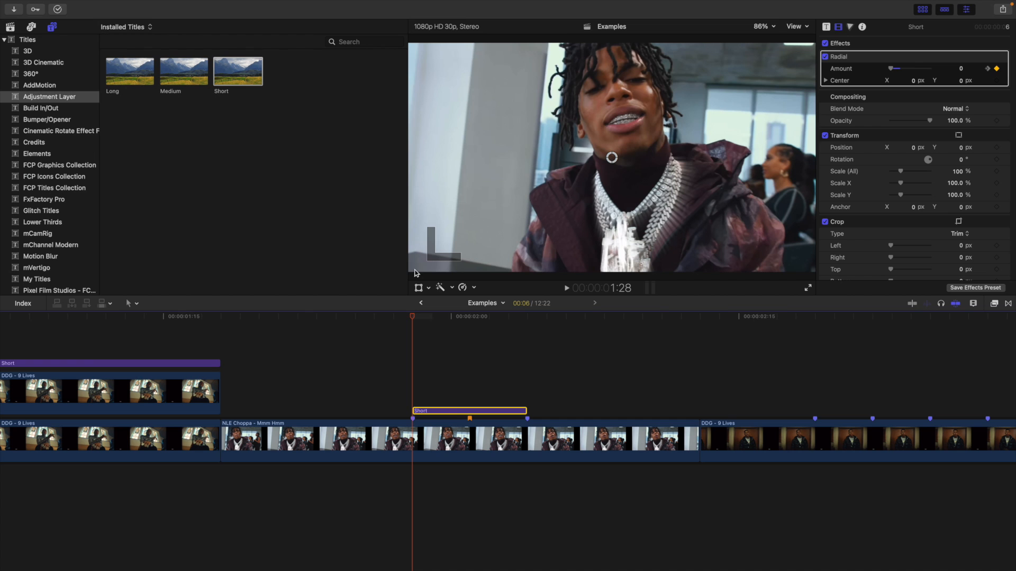
Step: Move the Radial blur's center onto the artist's face at about X 0.02 px, Y 0.27 px, and play back the blur
drag(413, 316, 469, 321)
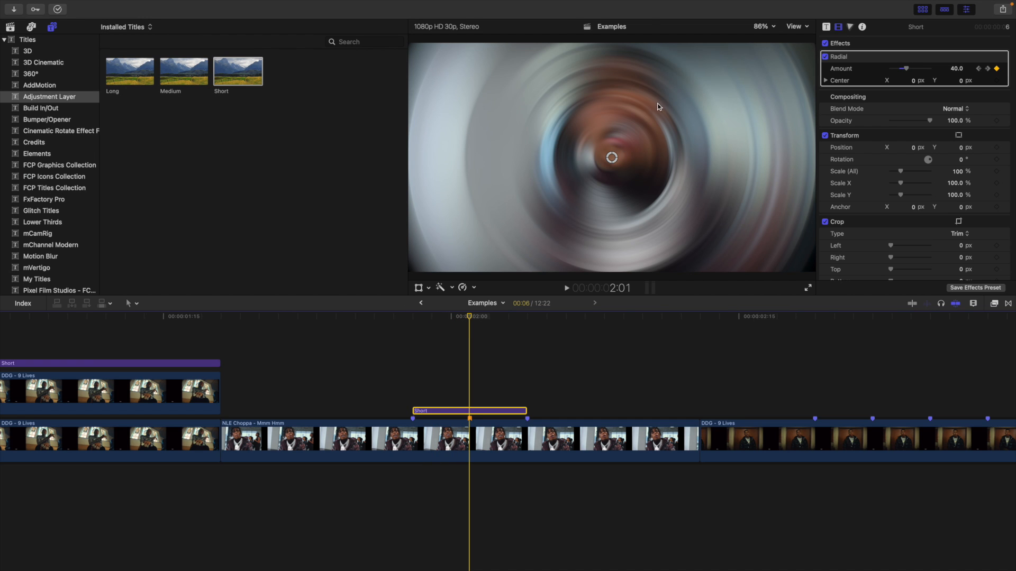
drag(613, 157, 617, 96)
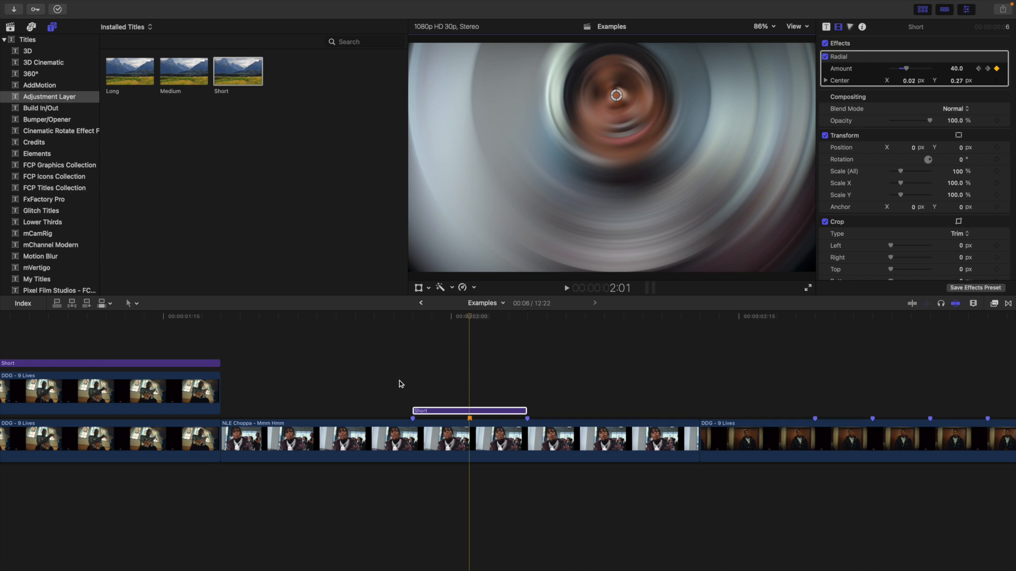
click(222, 347)
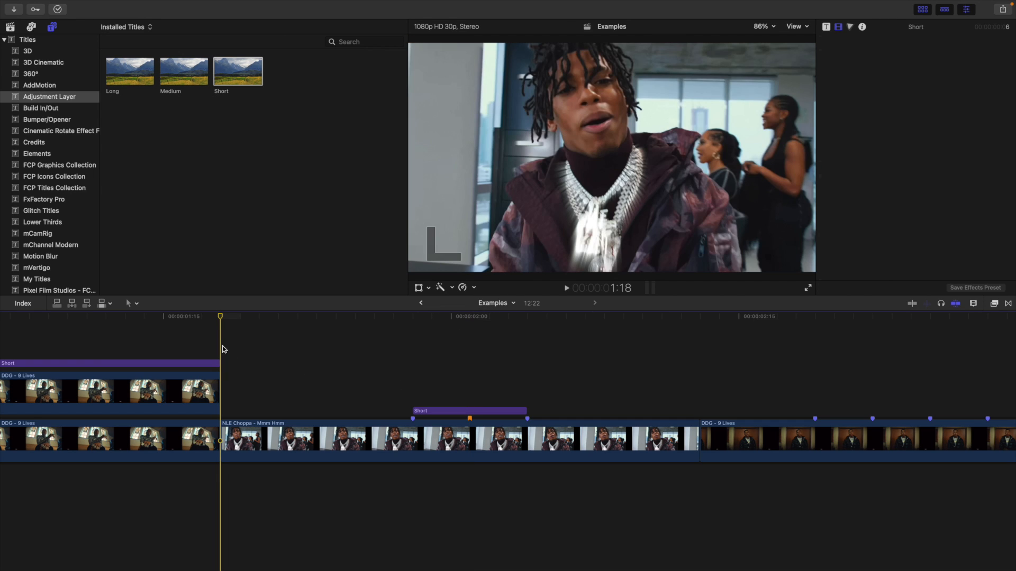
key(space)
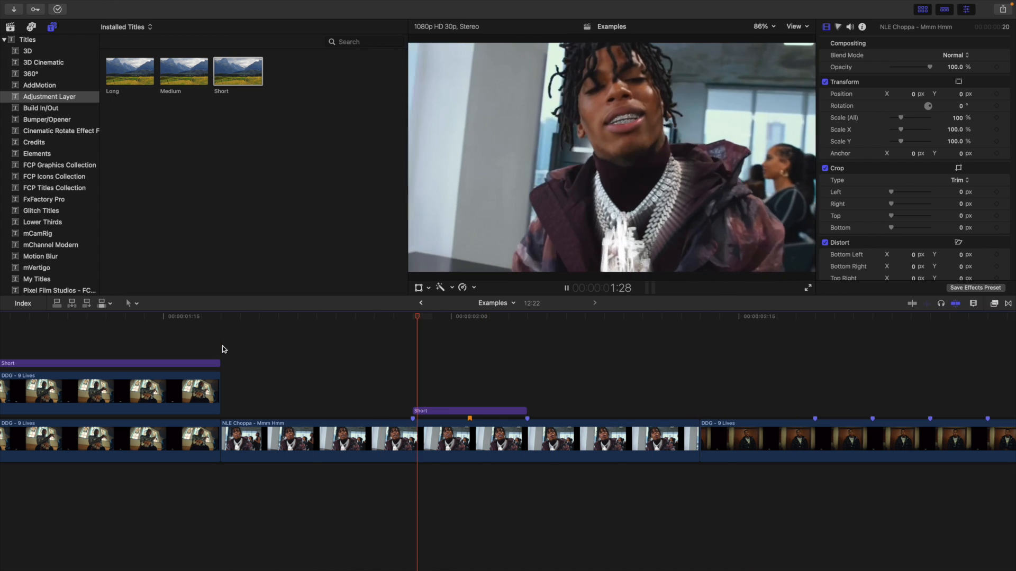
click(223, 349)
key(space)
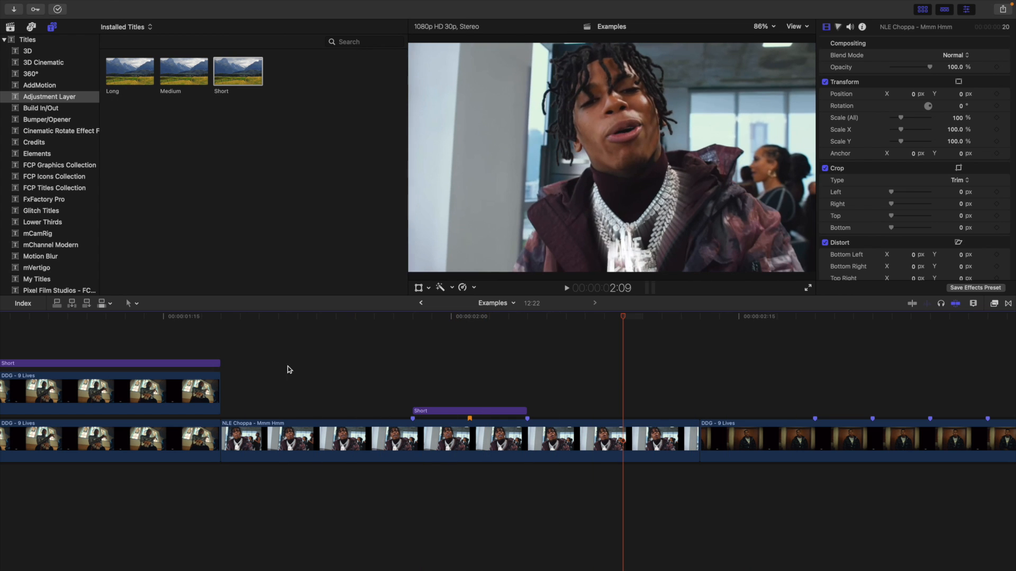
Step: Add a Scale (All) keyframe at 100% to the NLE Choppa clip at its first marker
click(411, 384)
click(434, 442)
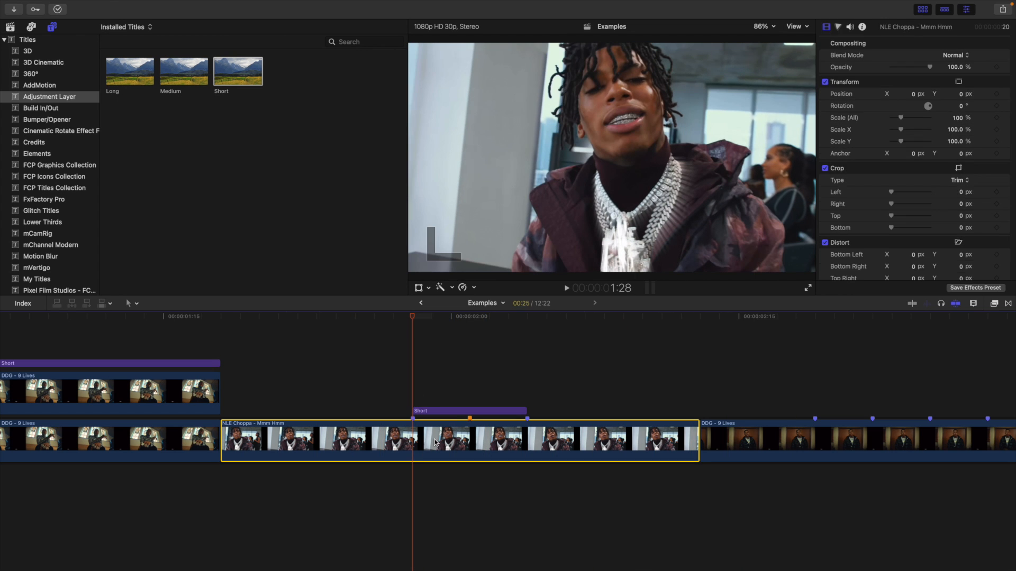
click(998, 118)
Step: Keyframe Scale (All) at 160% on the NLE Choppa clip at its second marker
key(space)
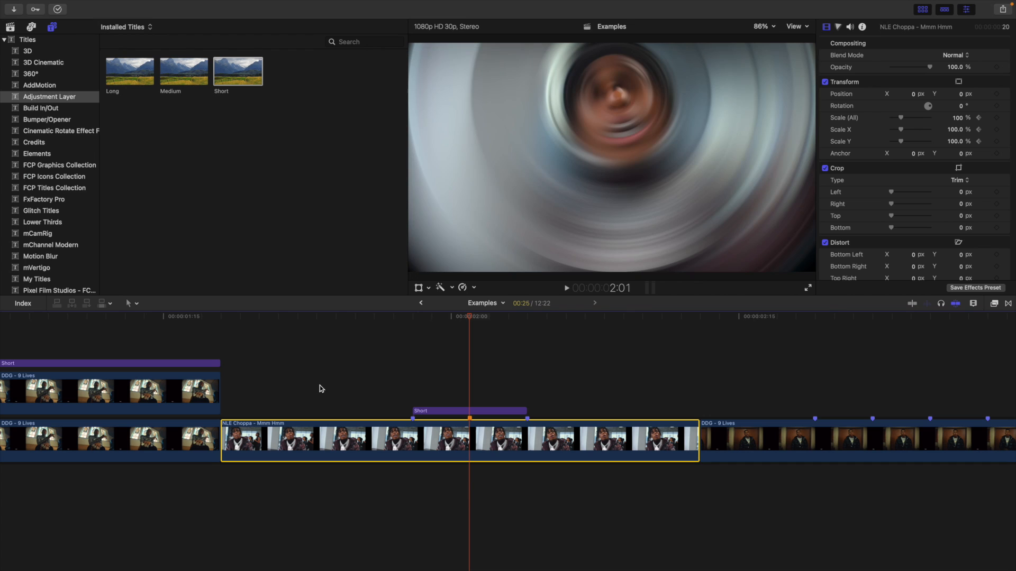
click(959, 117)
text(1)
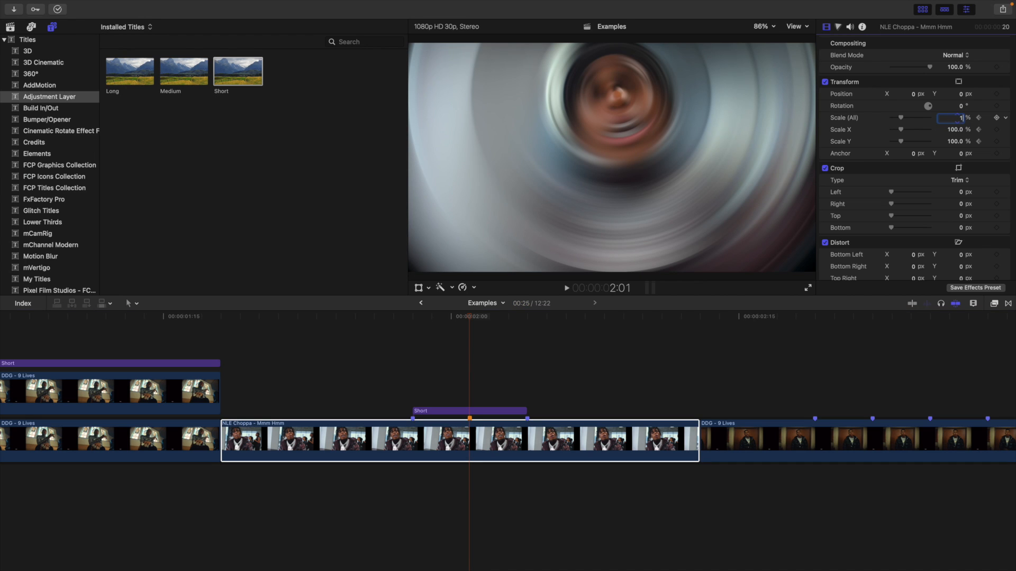
text(60)
key(Return)
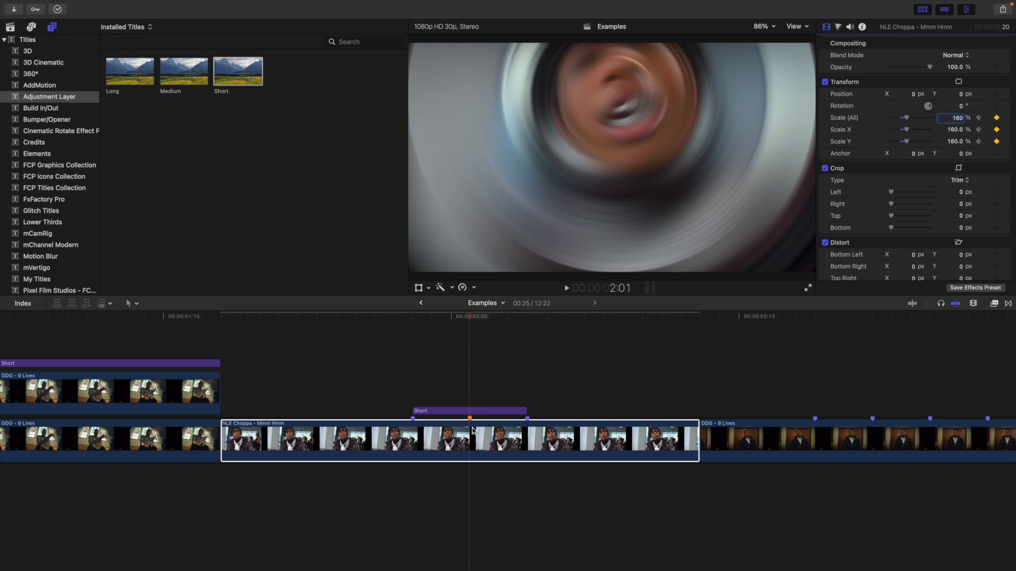
Step: Keyframe Scale (All) back at 100% on the NLE Choppa clip at its third marker
click(472, 432)
key(space)
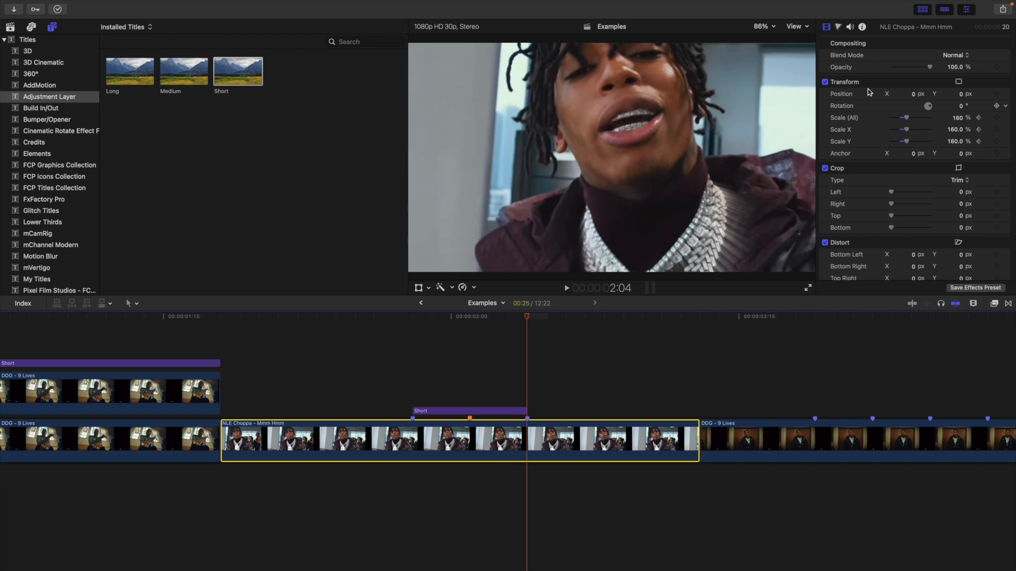
click(957, 117)
text(1)
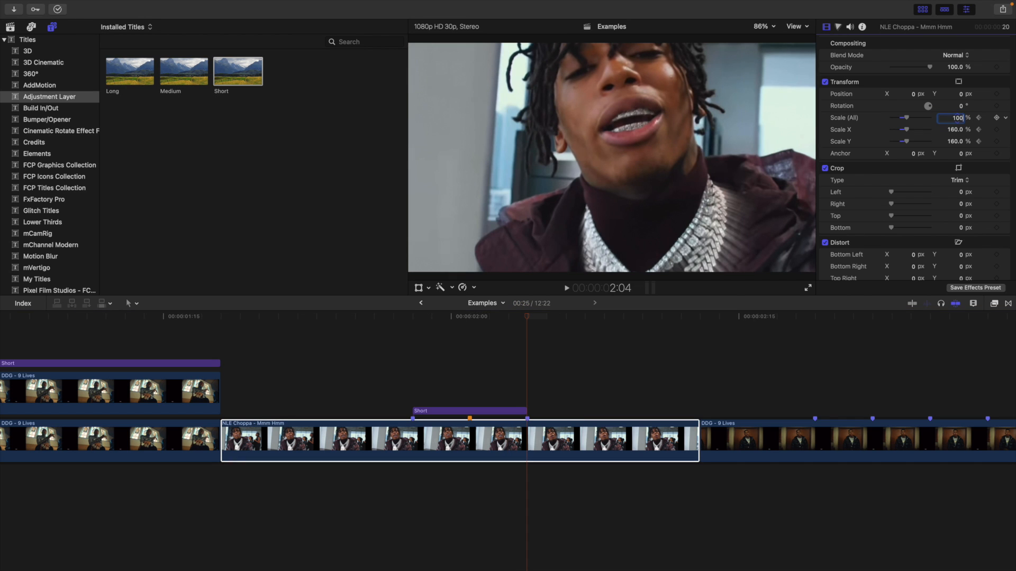
text(00)
key(Return)
Step: Check the combined radial blur and scale pulse frame by frame from the first to the third marker of the NLE Choppa clip
click(416, 431)
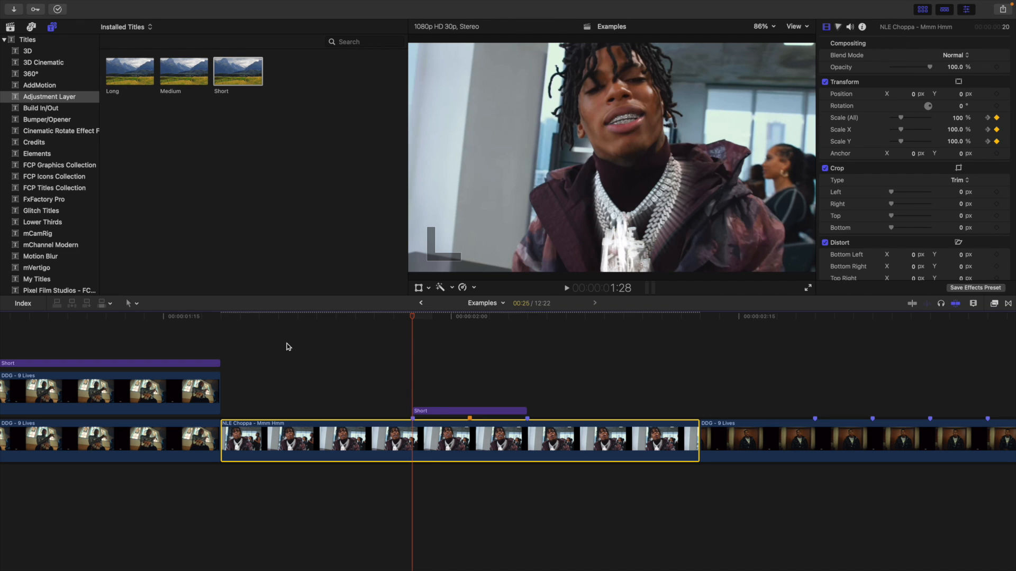
key(Right)
key(Right)
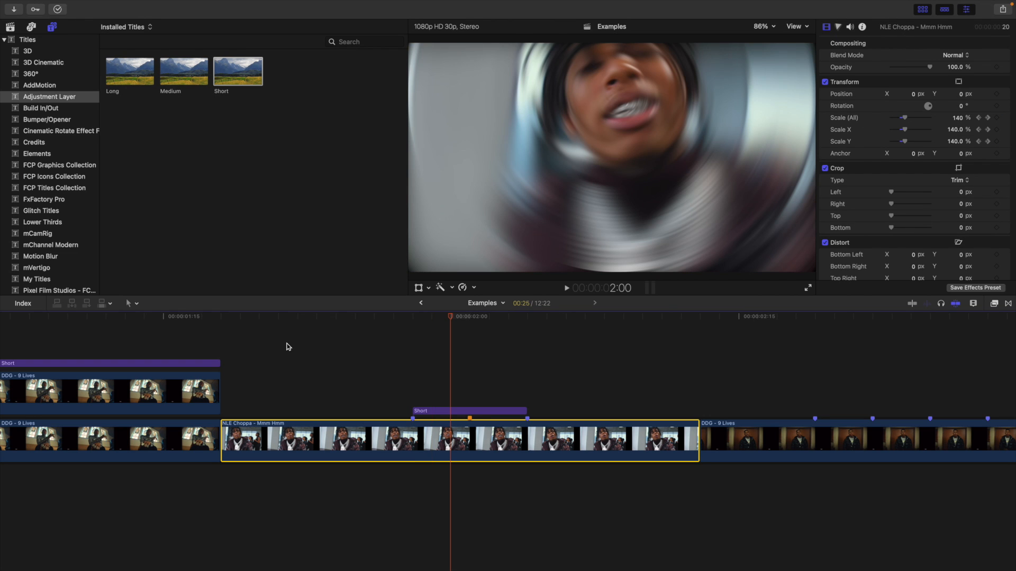
key(Right)
key(Right)
key(Right)
key(Right)
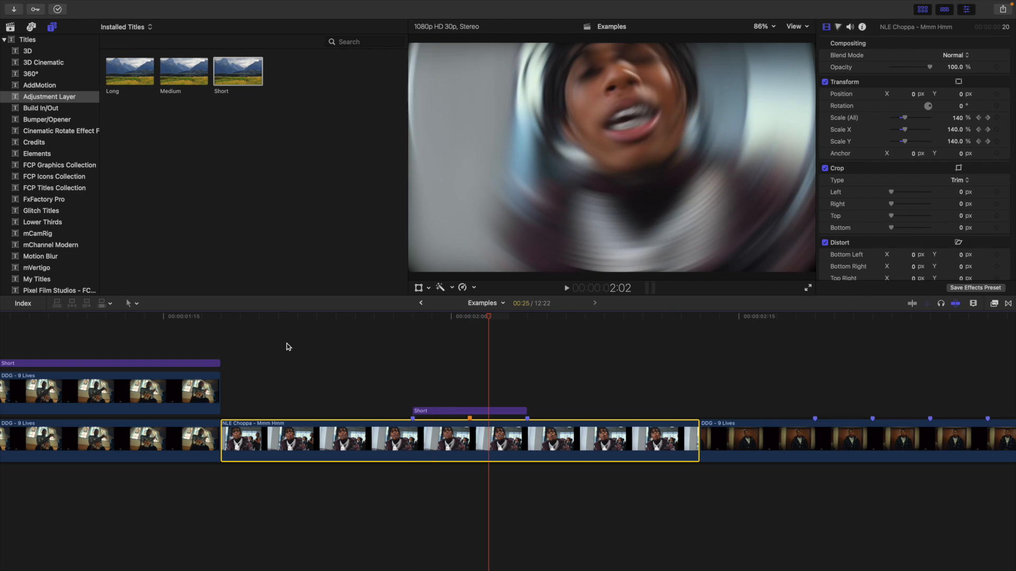
key(Right)
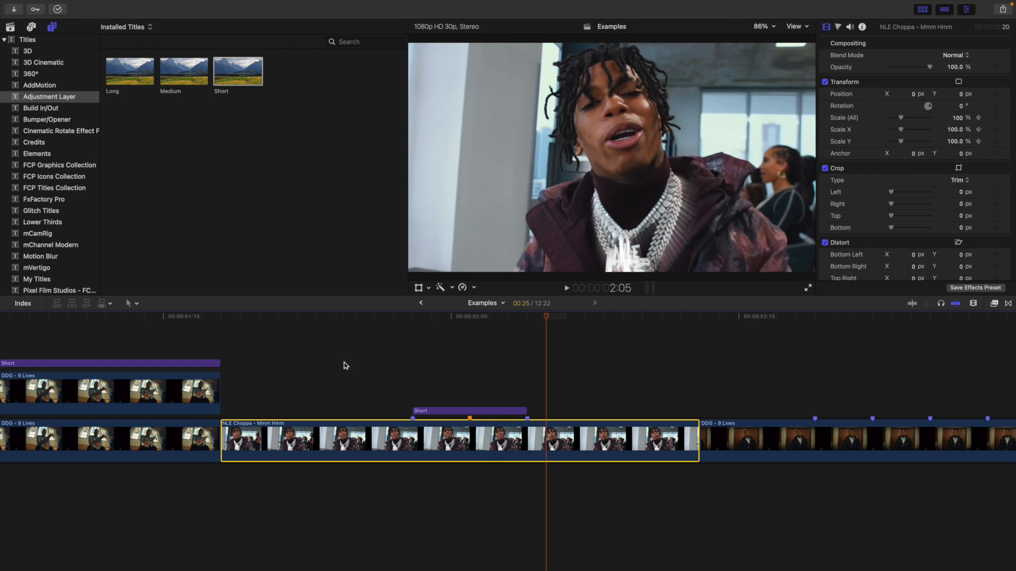
click(415, 370)
click(420, 446)
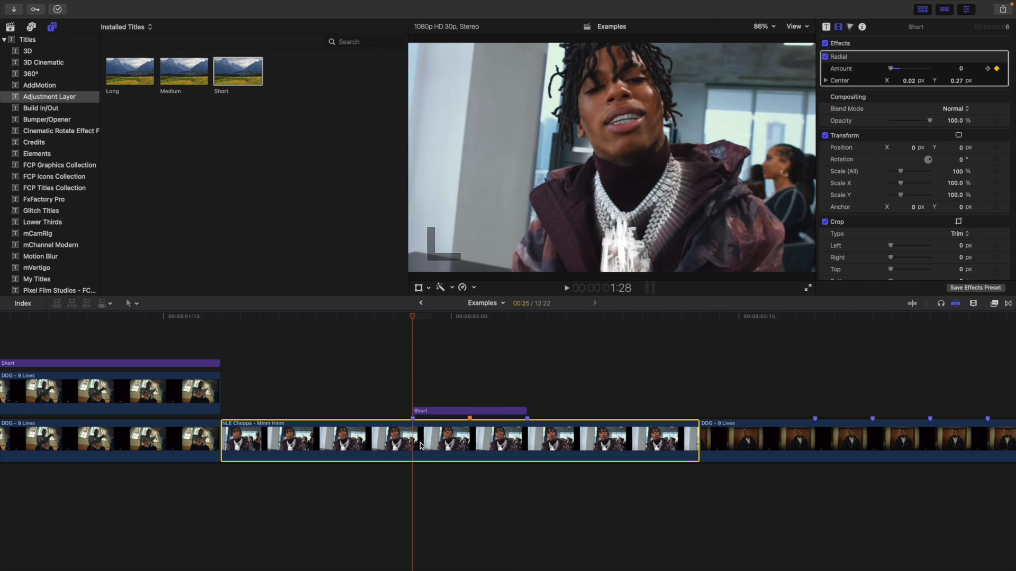
key(Right)
key(Right)
key(Right)
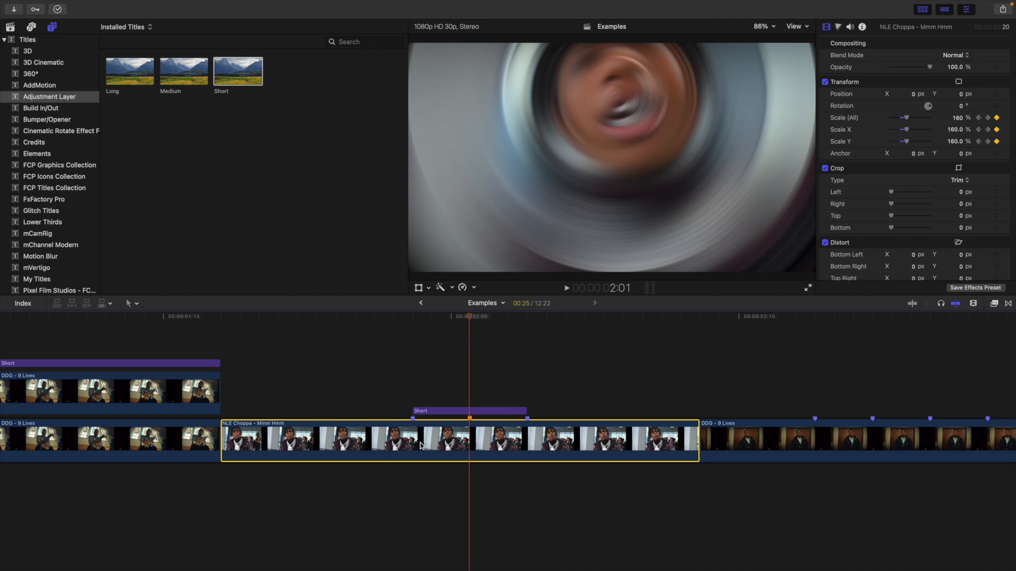
key(Right)
key(Right)
key(Right)
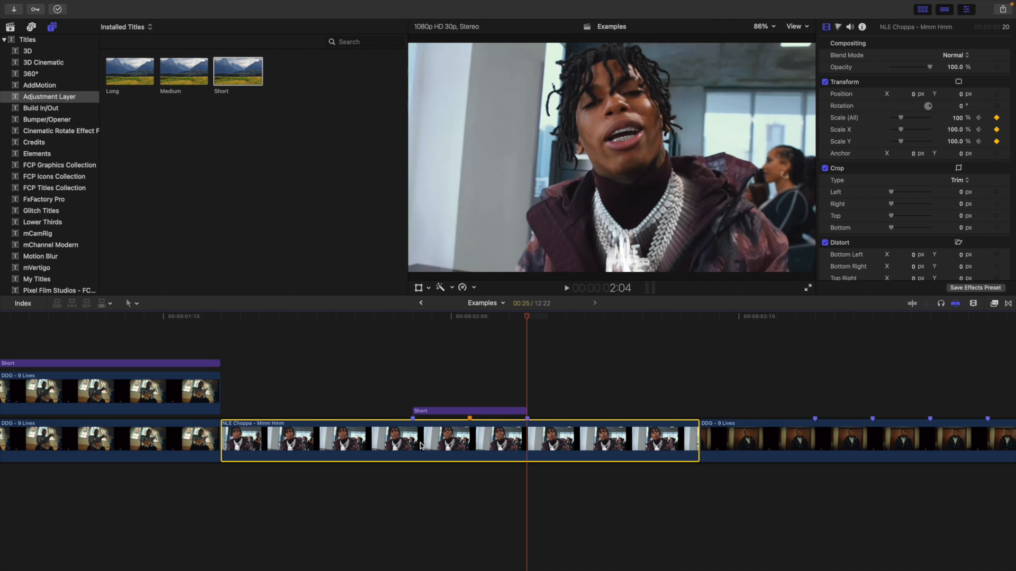
Step: Examine the marker positions along the DDG - 9 Lives clip that follows the NLE Choppa clip
click(217, 348)
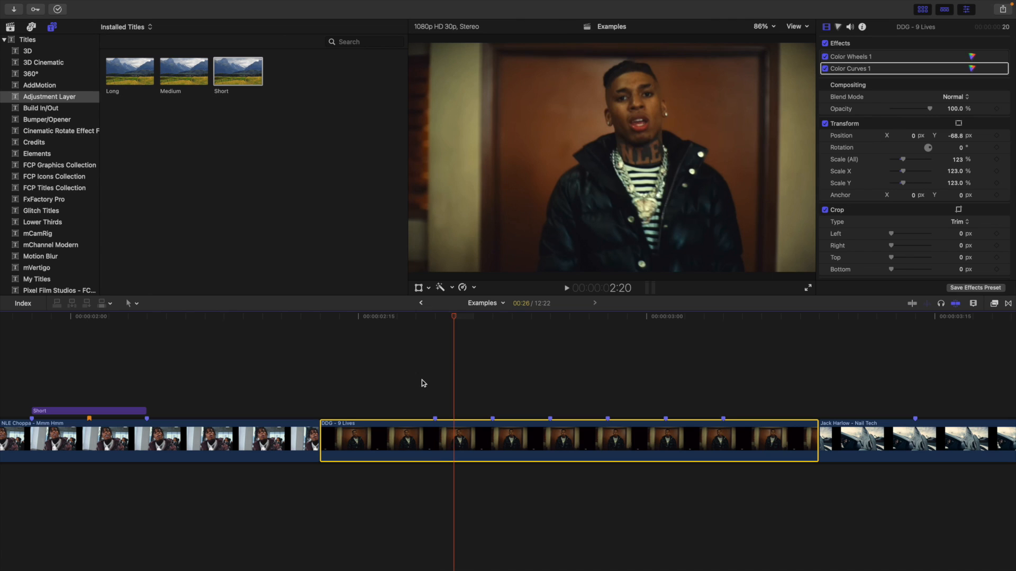
key(Right)
key(Right)
key(Right)
key(Right)
key(Right)
key(Right)
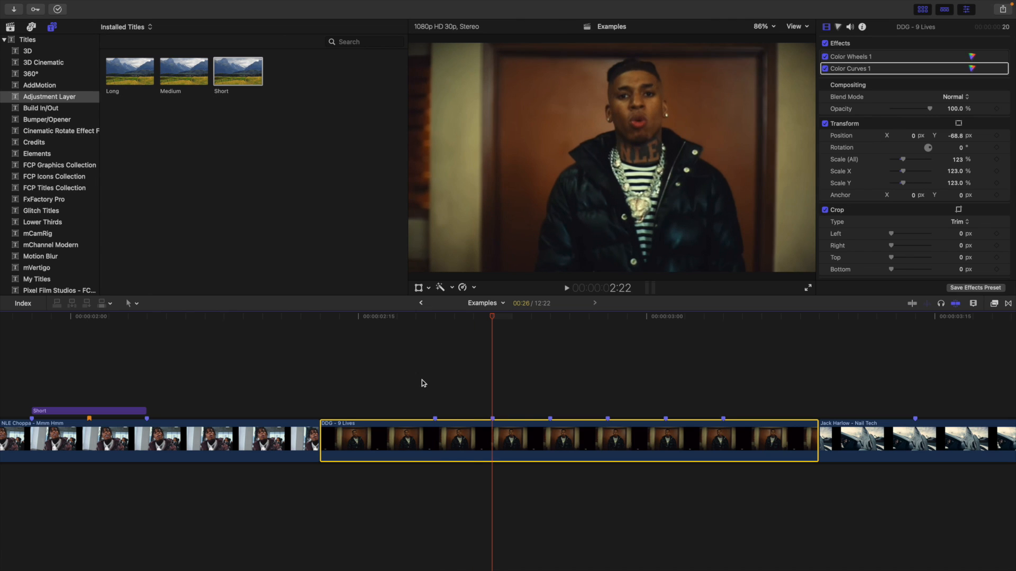
key(Right)
key(Right)
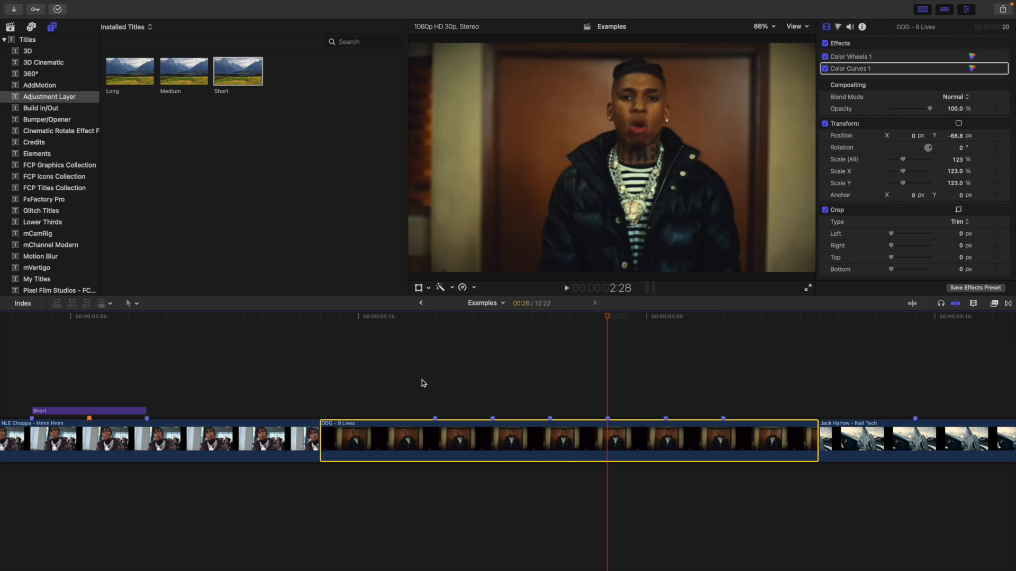
scroll(429, 380, right, 1)
Step: Duplicate the DDG - 9 Lives clip directly above itself as a connected clip, with the playhead at its first marker
click(434, 378)
click(446, 437)
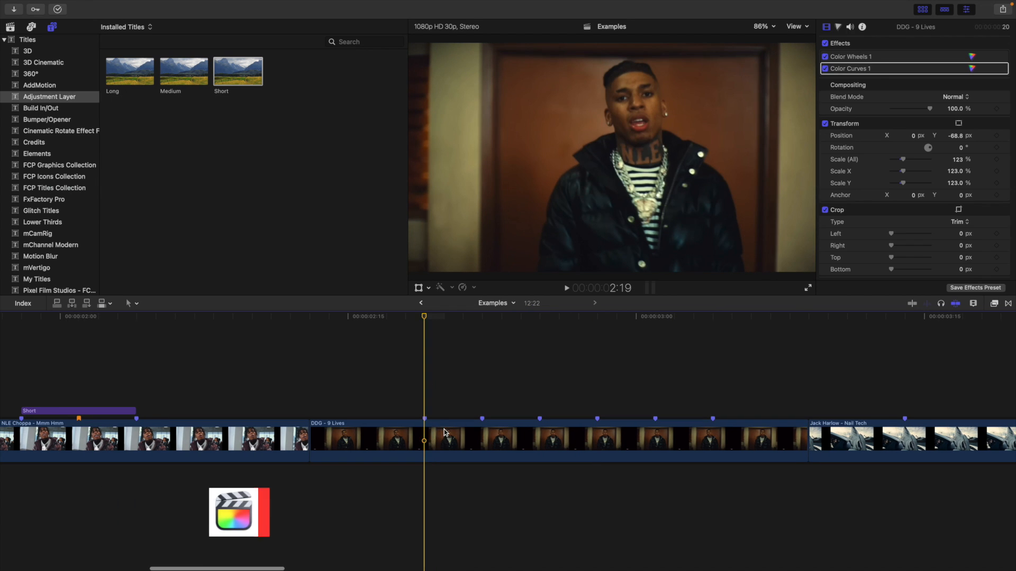
drag(446, 436, 444, 365)
click(429, 355)
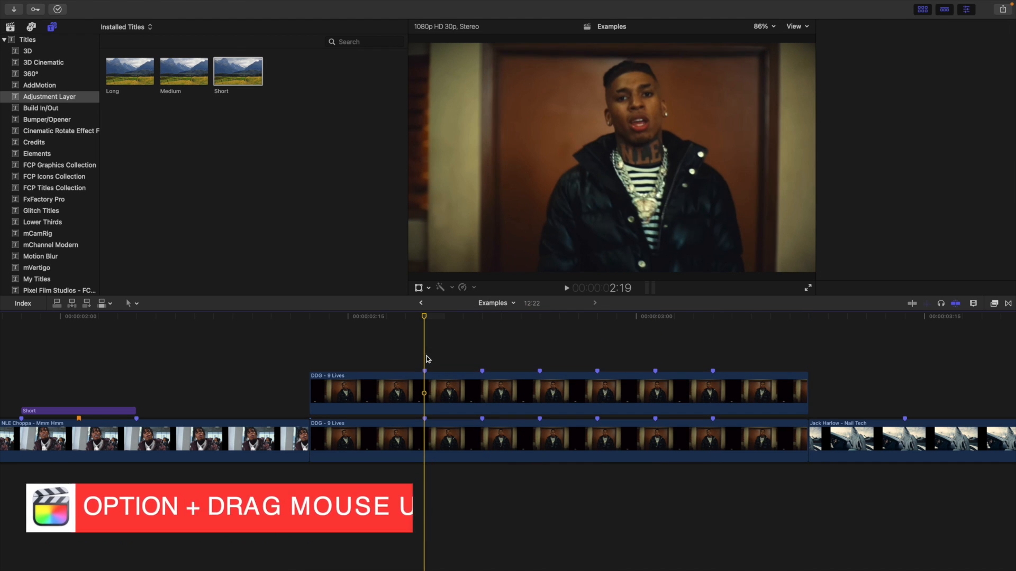
Step: Trim the duplicated DDG - 9 Lives clip to start at its first marker and end at its fourth marker
click(433, 389)
key(alt+[)
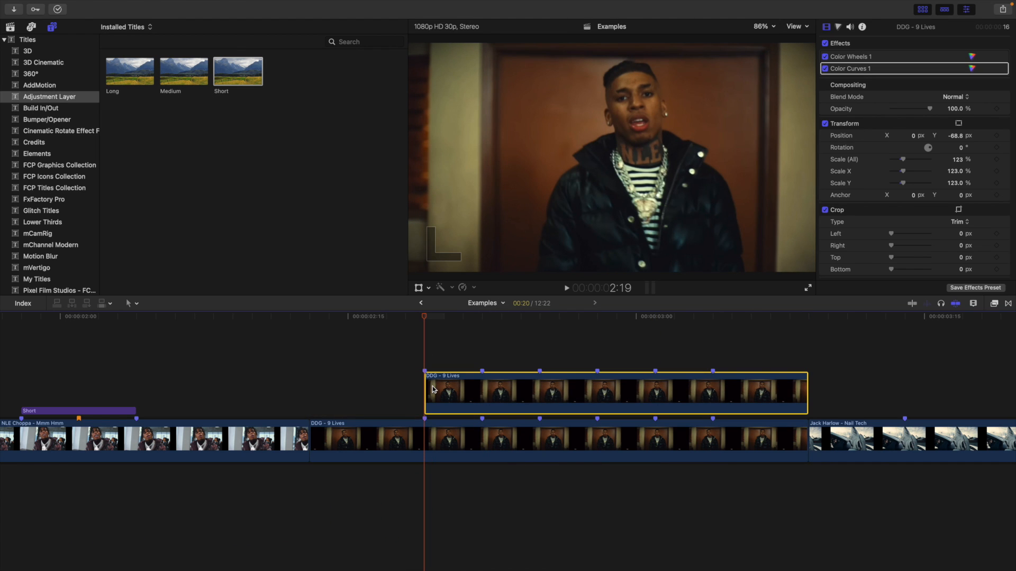
click(598, 372)
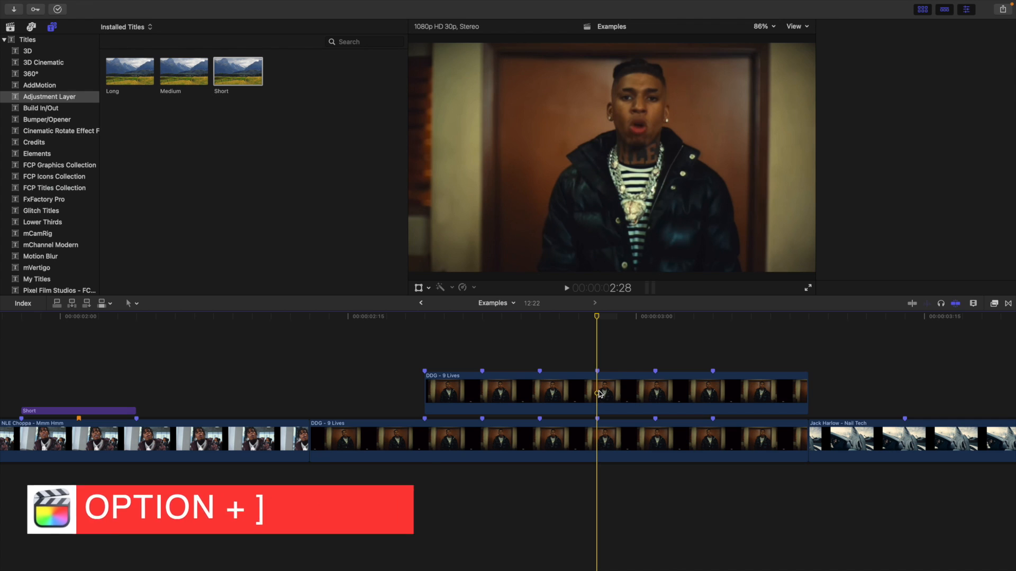
click(599, 378)
key(alt+bracketright)
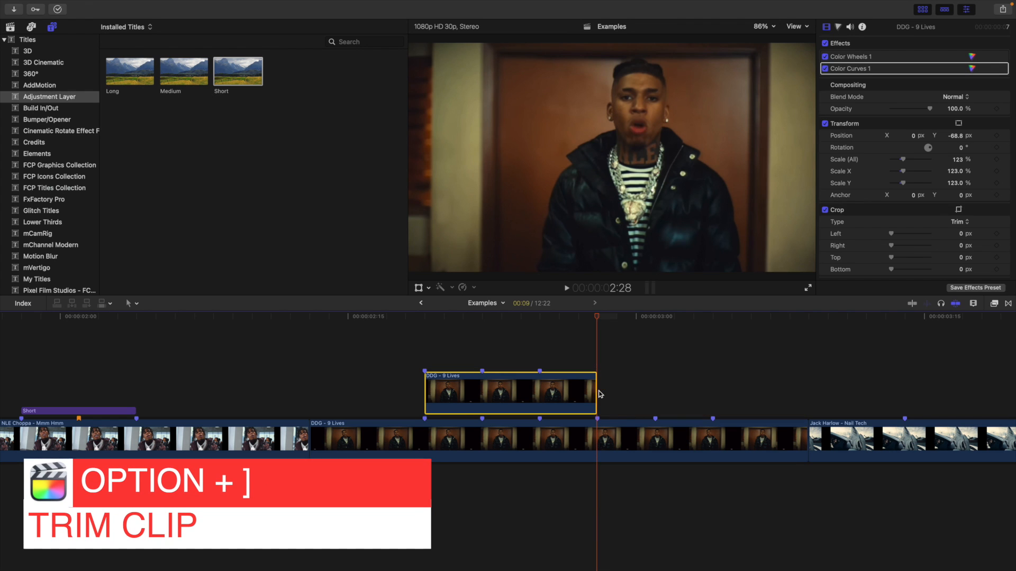
Step: Blade the duplicated DDG - 9 Lives clip at its second and third markers, splitting it into three pieces
click(482, 360)
click(496, 392)
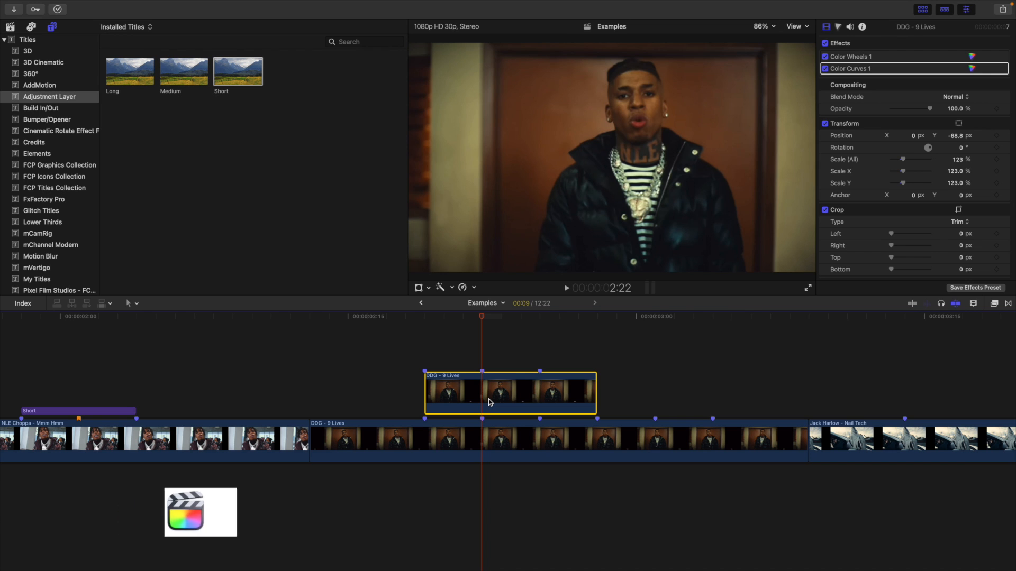
key(super+b)
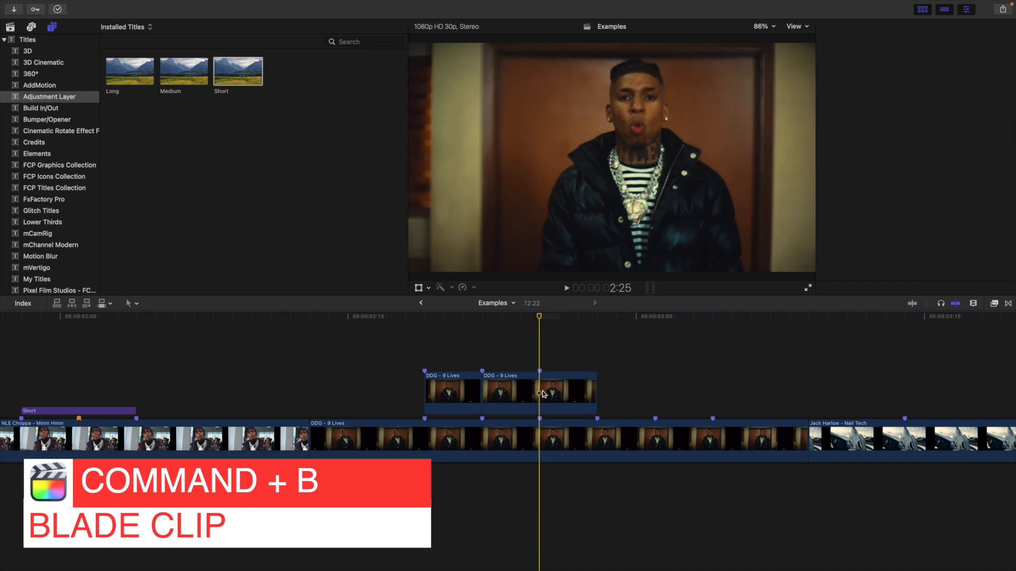
click(540, 374)
key(super+b)
Step: Search the effects for "draw mask" and apply Draw Mask to the first piece of the duplicated clip
click(451, 364)
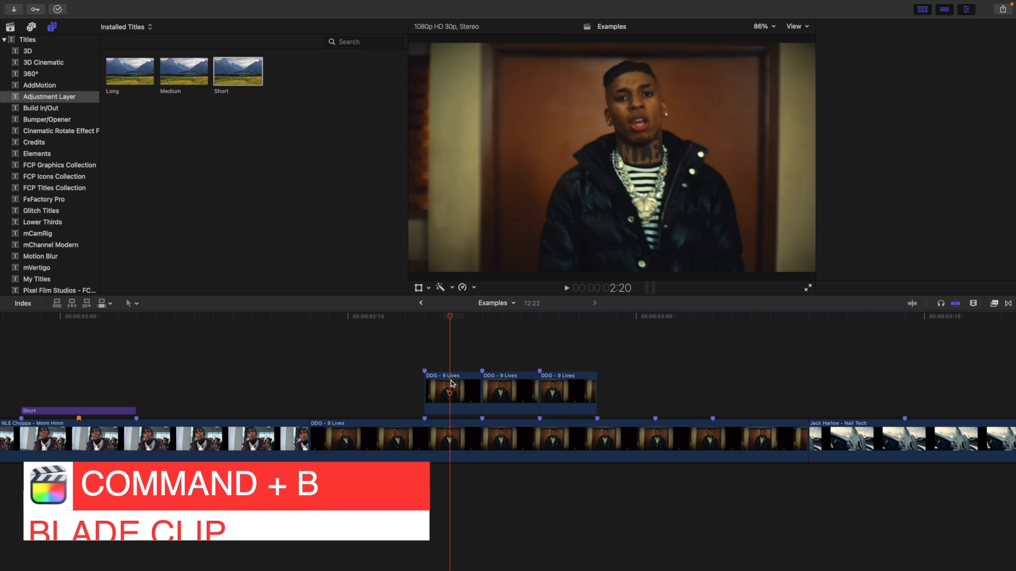
click(439, 405)
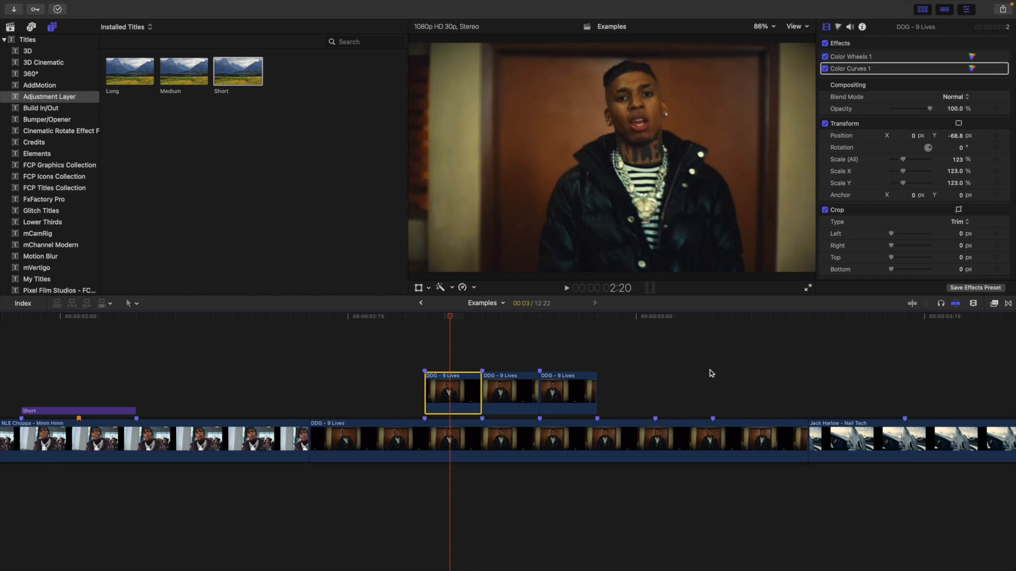
click(995, 305)
click(854, 563)
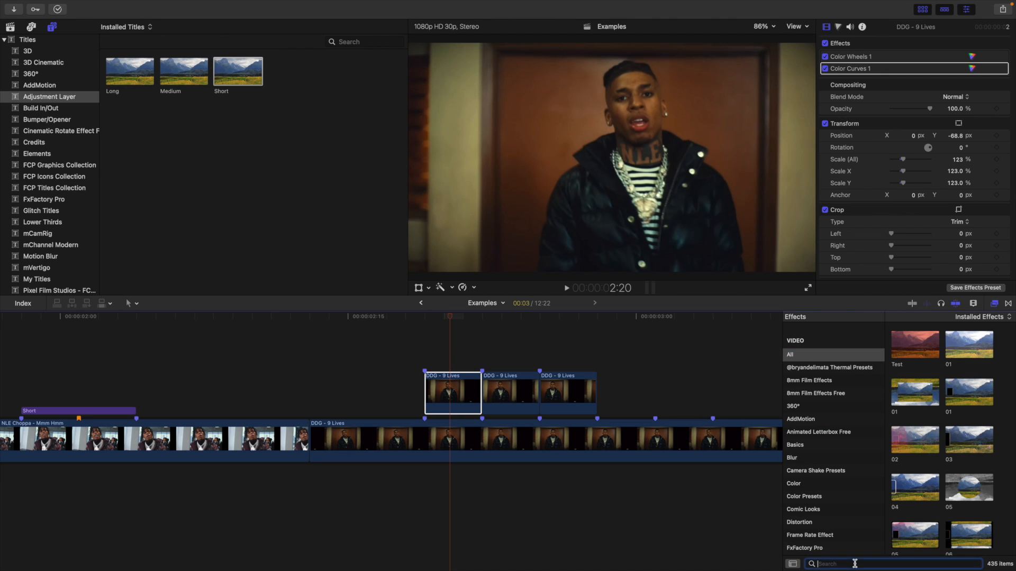
text(draw mask)
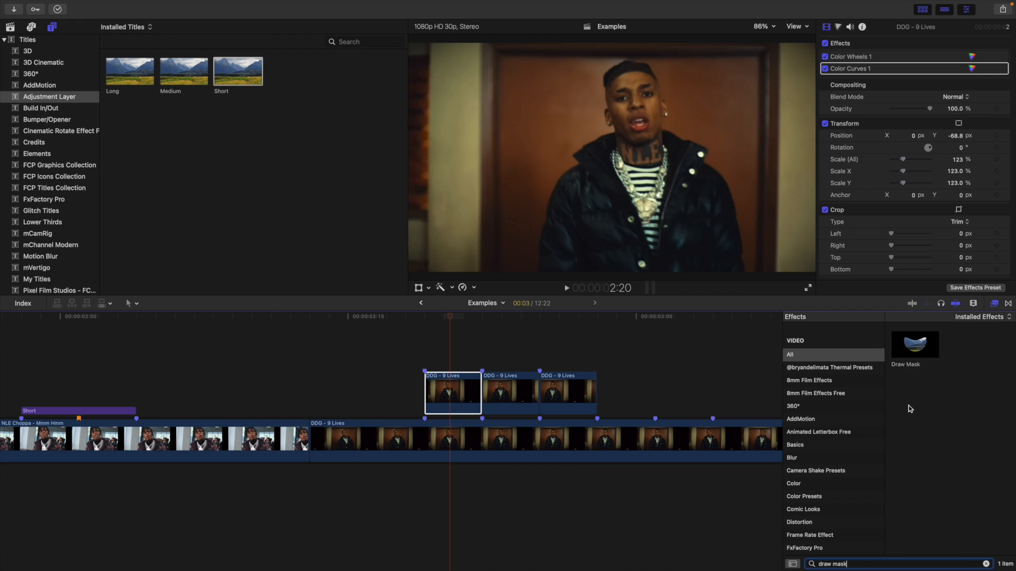
drag(912, 346, 454, 380)
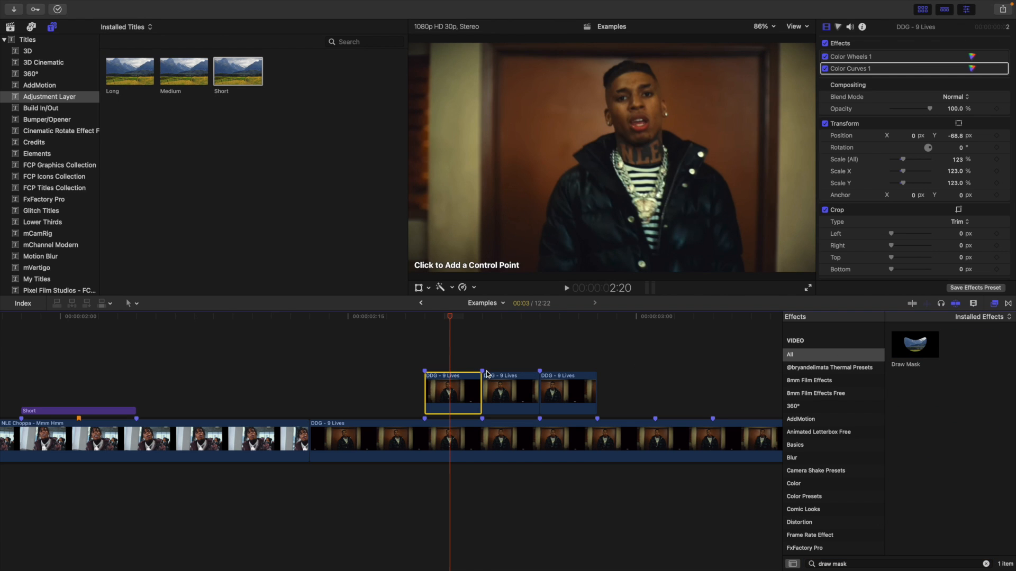
click(975, 303)
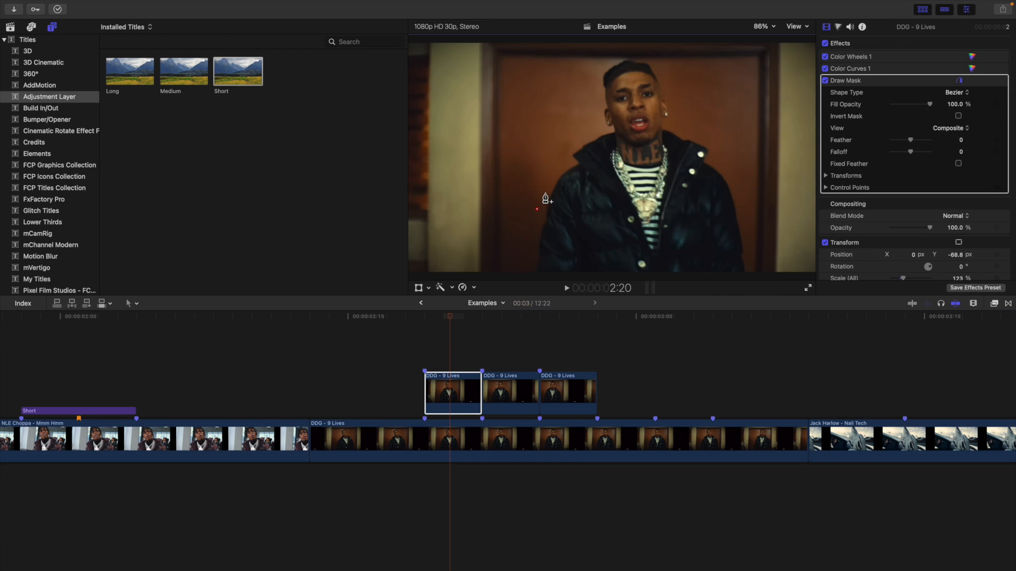
Step: Draw a closed mask loosely around the artist, extend its lower edge just below the frame, and hide the mask outline
click(553, 170)
click(562, 160)
click(566, 146)
click(579, 135)
click(591, 128)
click(598, 101)
click(596, 81)
click(598, 65)
click(615, 52)
click(640, 52)
click(660, 65)
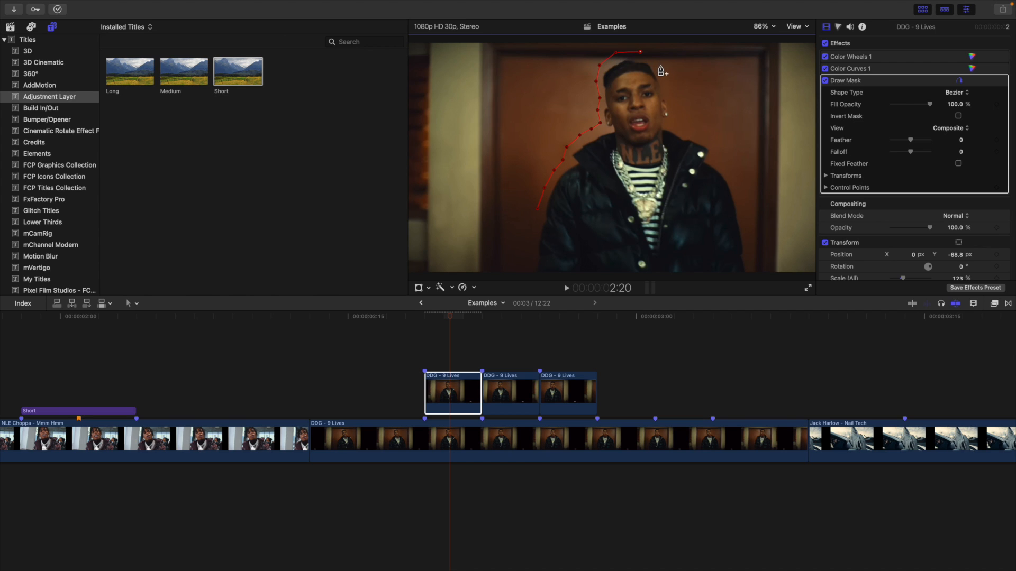
click(673, 91)
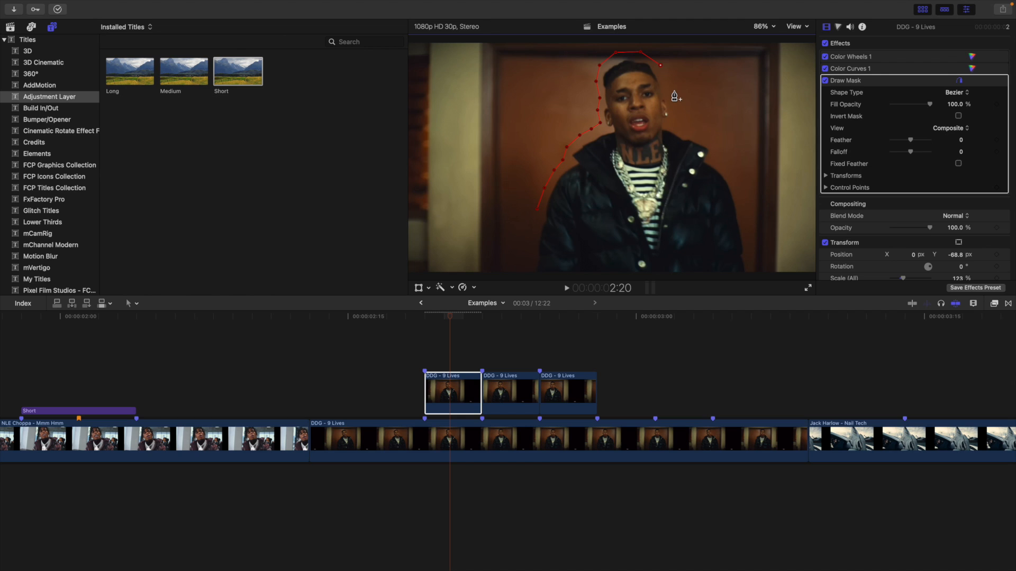
click(712, 138)
click(722, 157)
click(739, 188)
click(755, 235)
click(756, 270)
click(525, 271)
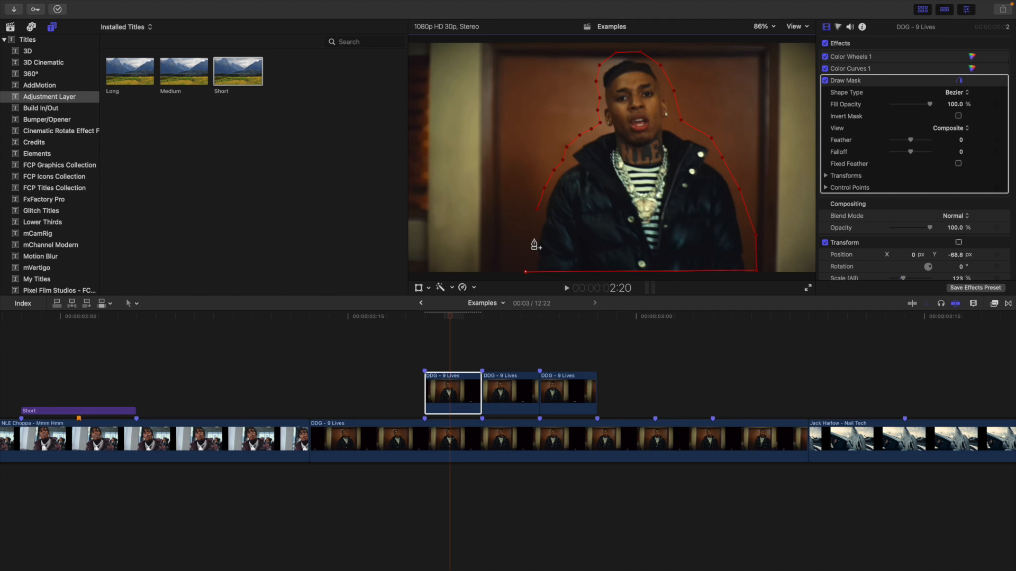
click(536, 211)
drag(647, 275, 646, 283)
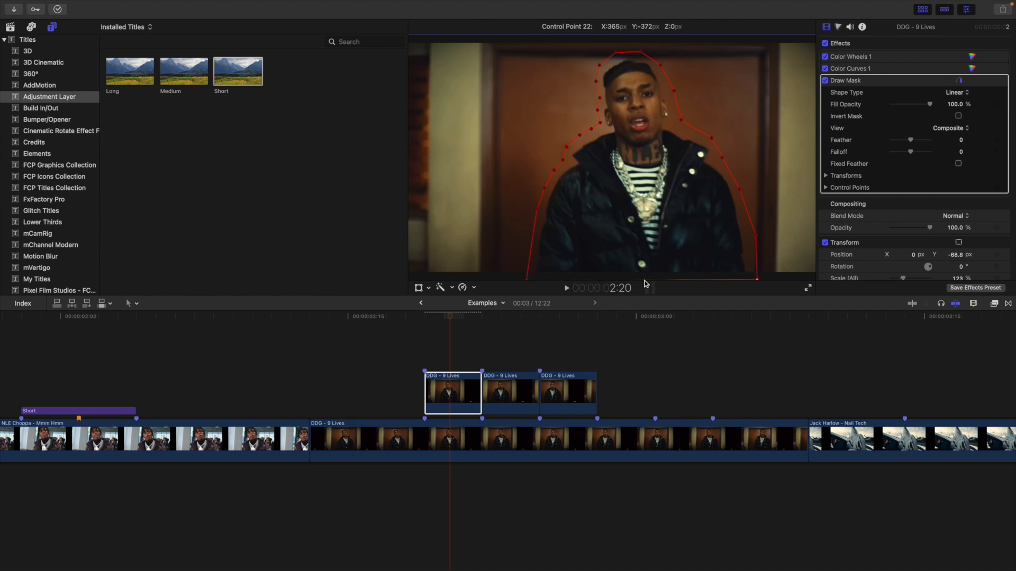
click(959, 81)
Step: Check the masked cutout by temporarily disabling the DDG - 9 Lives clip underneath, and reselect the masked piece
click(448, 381)
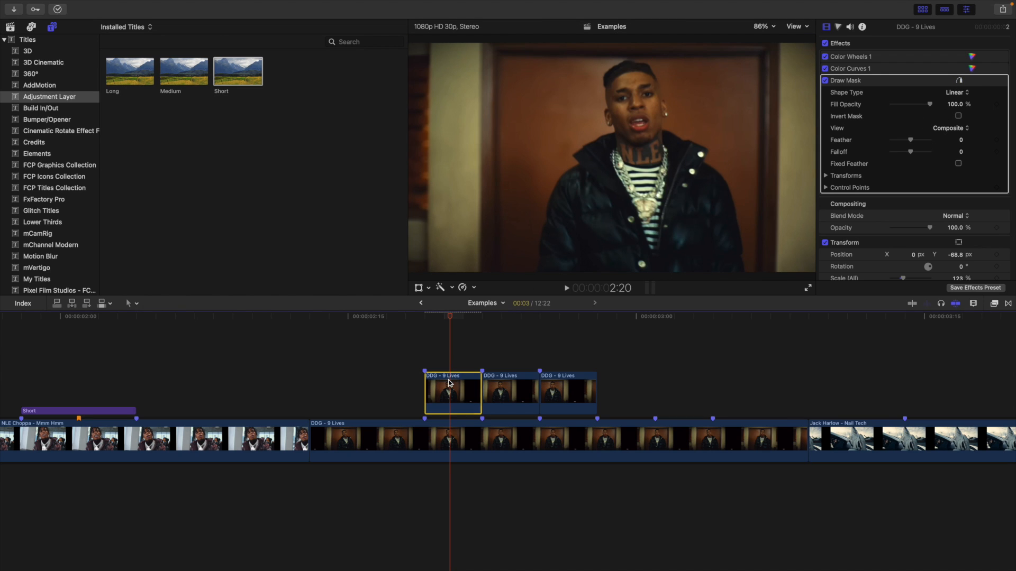
click(449, 444)
key(Delete)
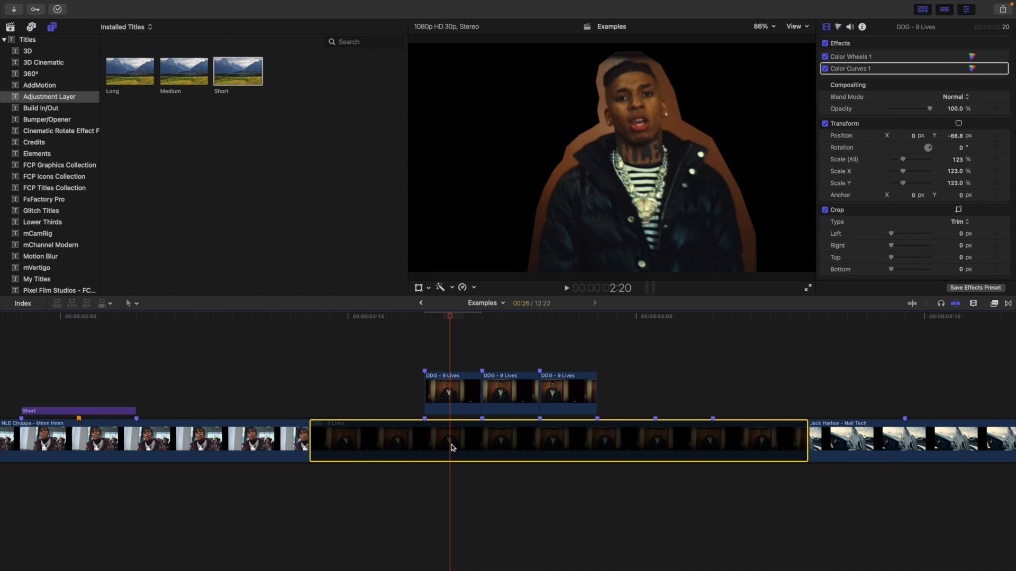
key(v)
key(v)
key(v)
click(451, 393)
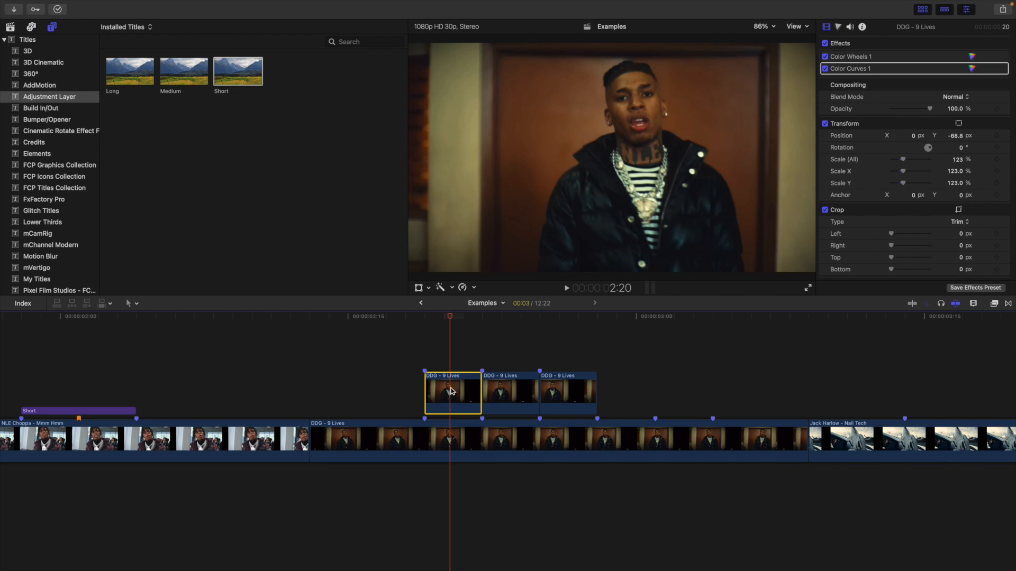
Step: Search the effects for "stroke" and apply Stroke to the first piece of the duplicated DDG - 9 Lives clip
click(994, 304)
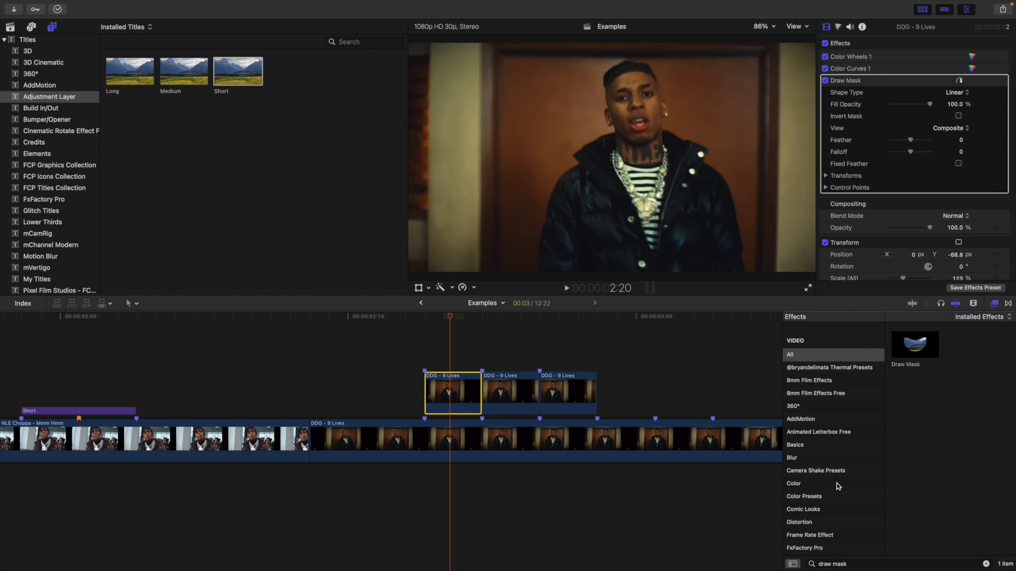
click(859, 563)
text(stroke)
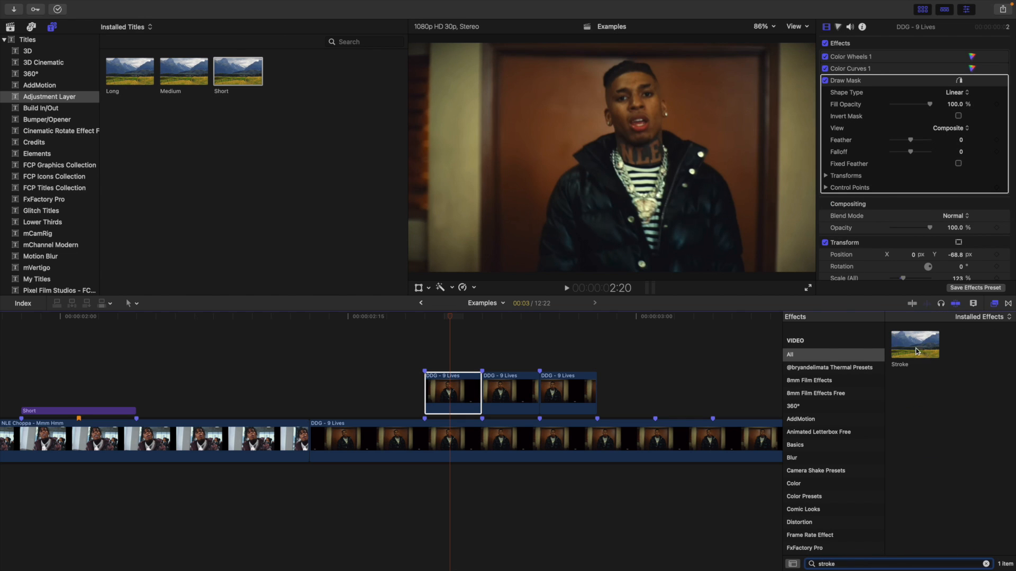
drag(917, 351, 451, 395)
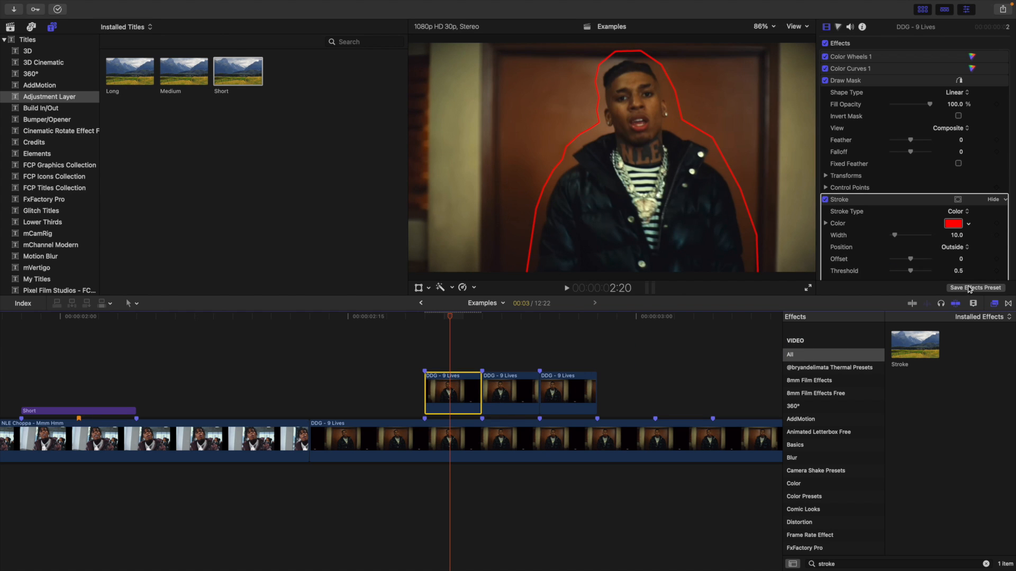
Step: Set the Stroke width on the first piece to 65 and close the effects browser
click(957, 235)
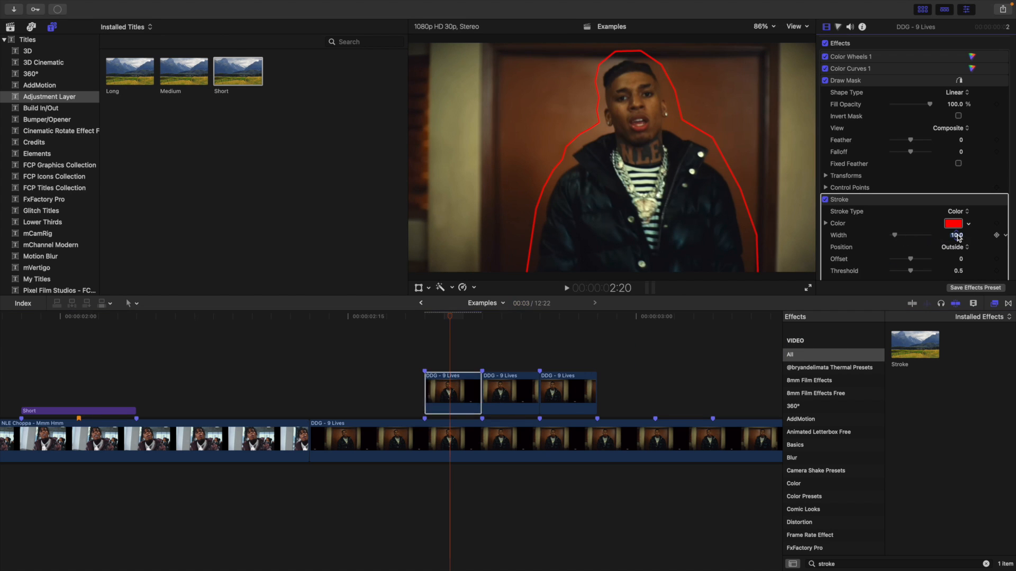
text(20)
key(Return)
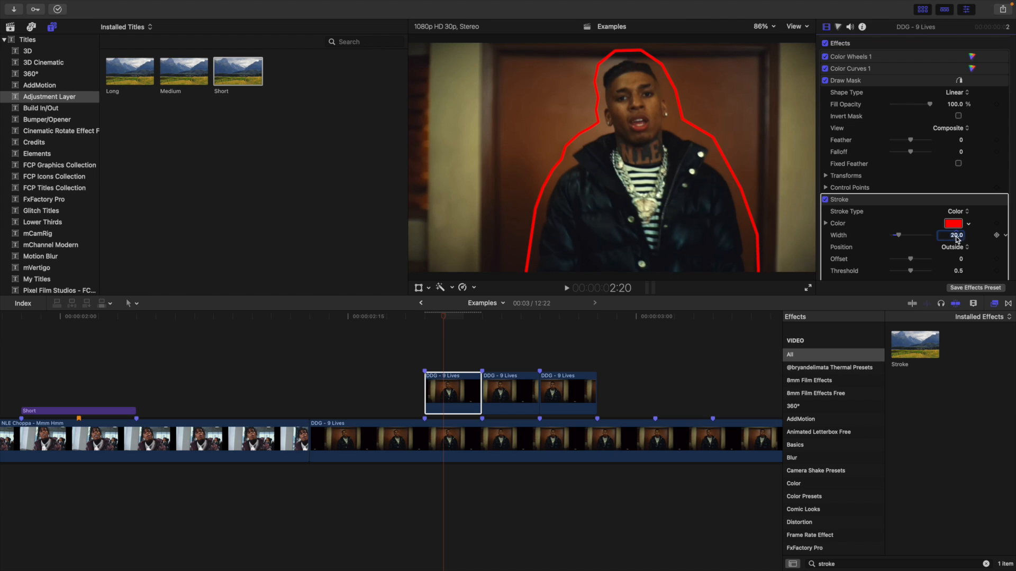
drag(898, 236, 915, 241)
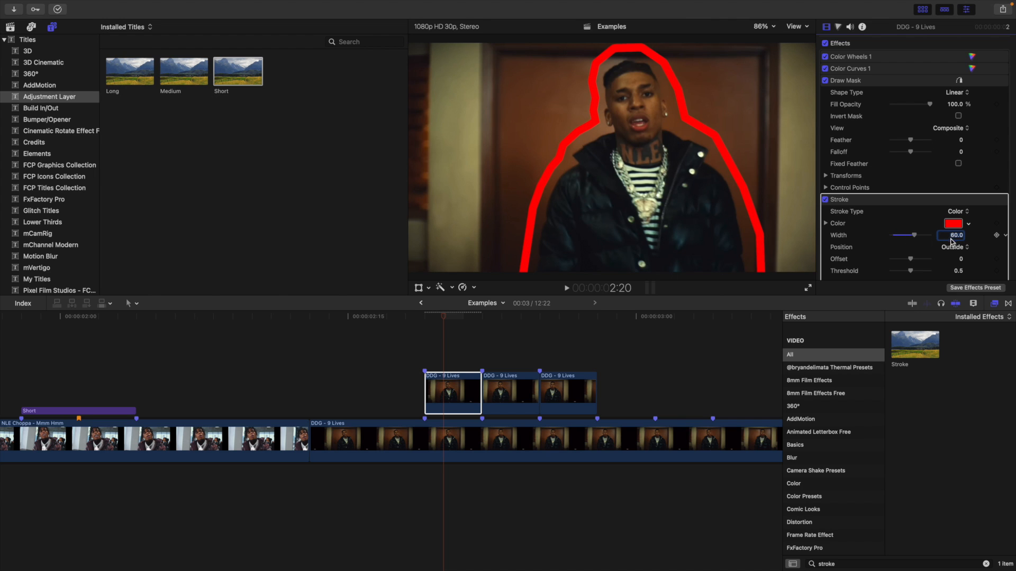
text(65)
key(Return)
click(994, 304)
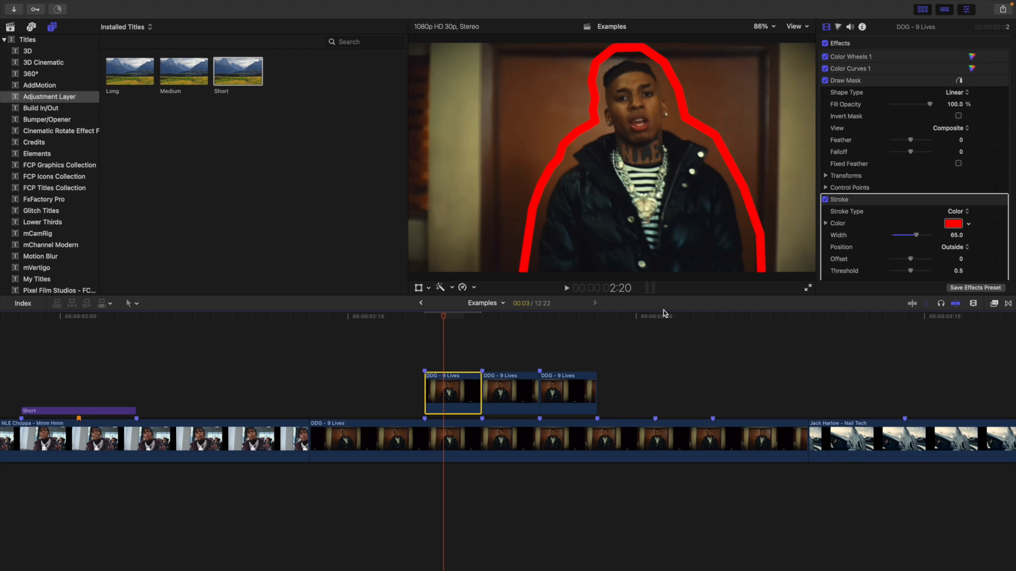
Step: Change the first piece's Stroke color to light green and look over the remaining Stroke settings
click(968, 224)
mouse_move(945, 249)
mouse_down()
mouse_move(940, 313)
mouse_move(937, 264)
mouse_up()
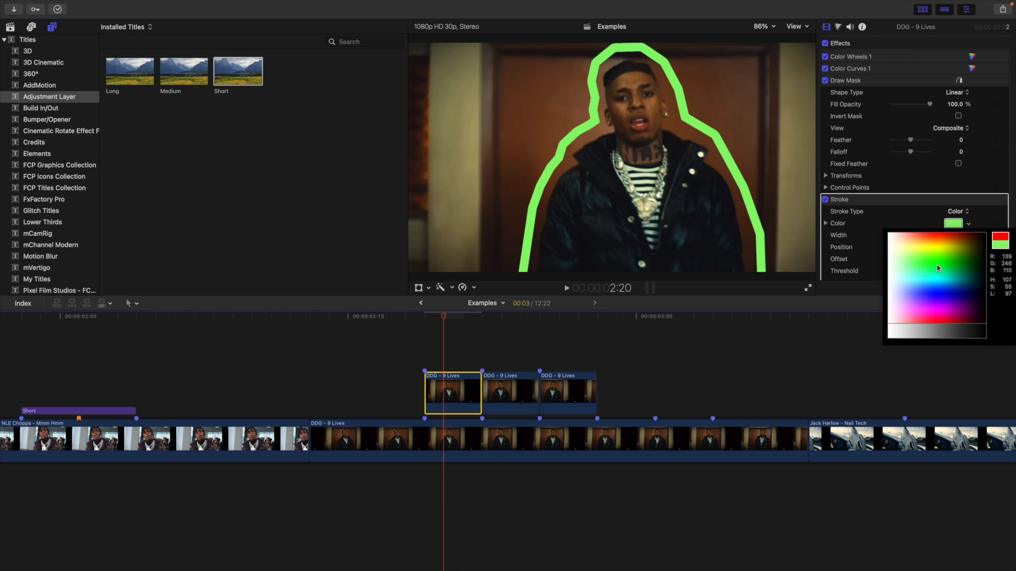
click(857, 211)
scroll(856, 212, down, 5)
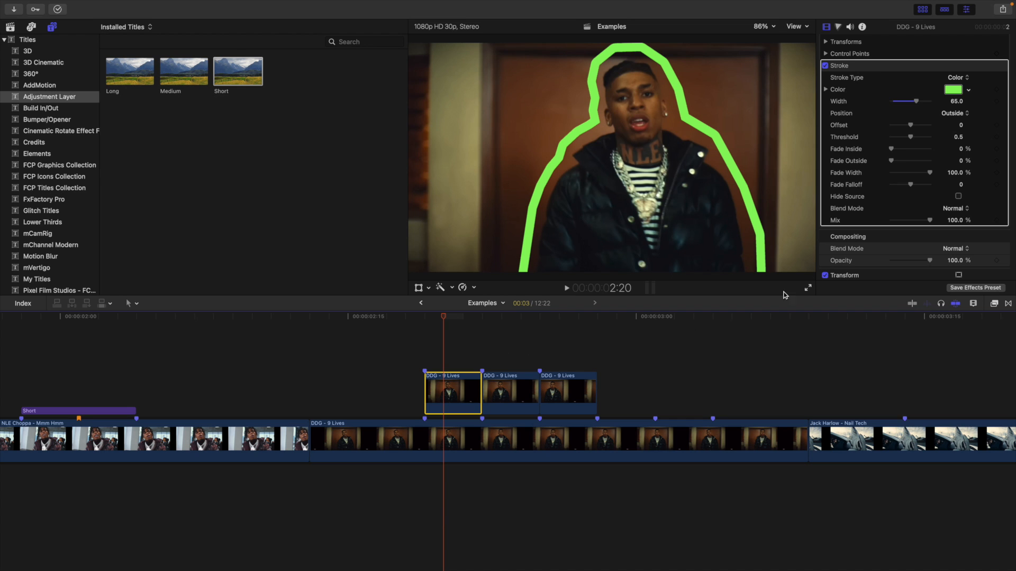
scroll(829, 266, up, 5)
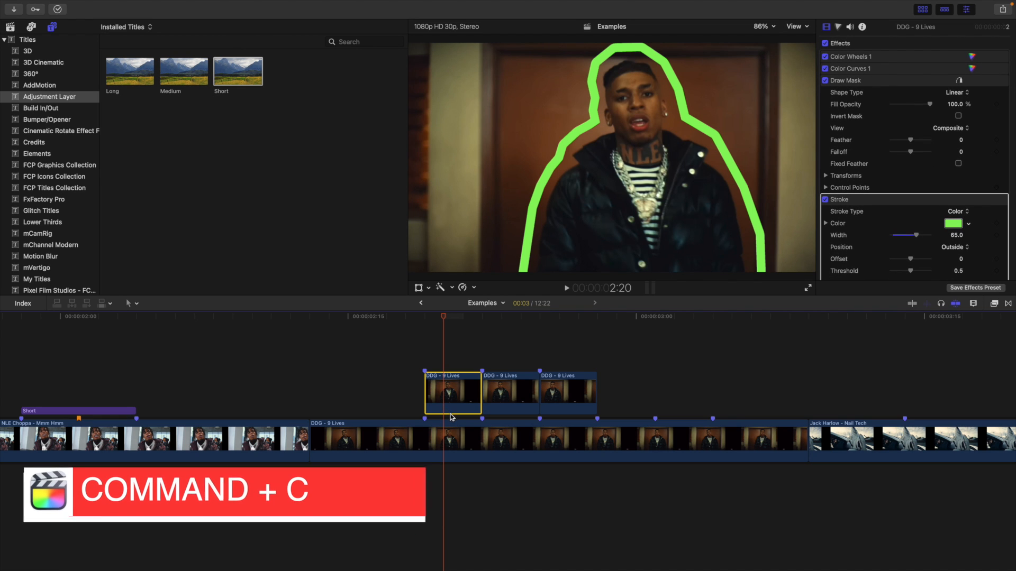
Step: Paste only the Draw Mask and Stroke attributes from the first piece onto the second and third duplicated pieces
drag(505, 361, 565, 404)
key(shift+super+v)
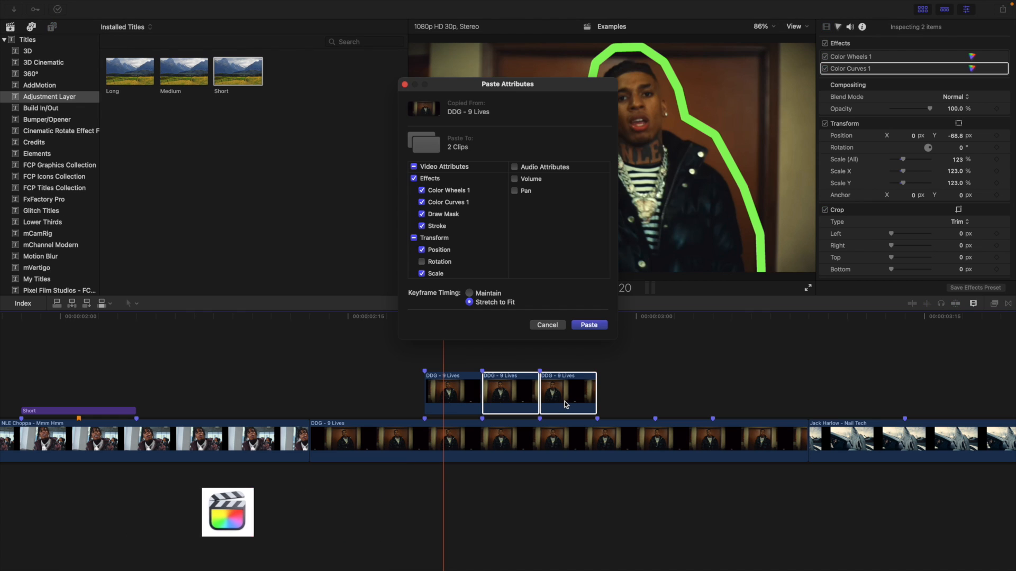
click(414, 238)
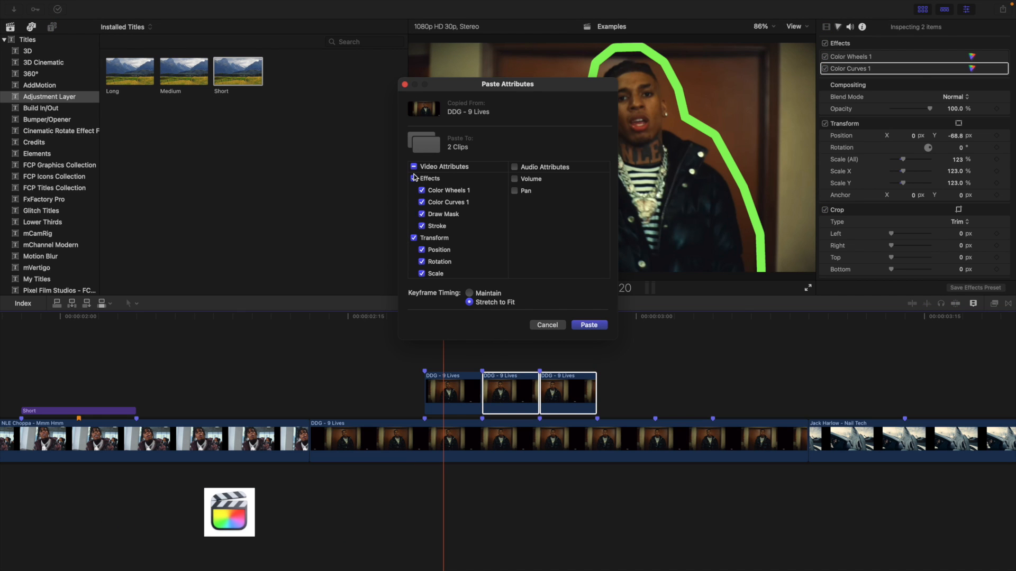
scroll(415, 241, down, 5)
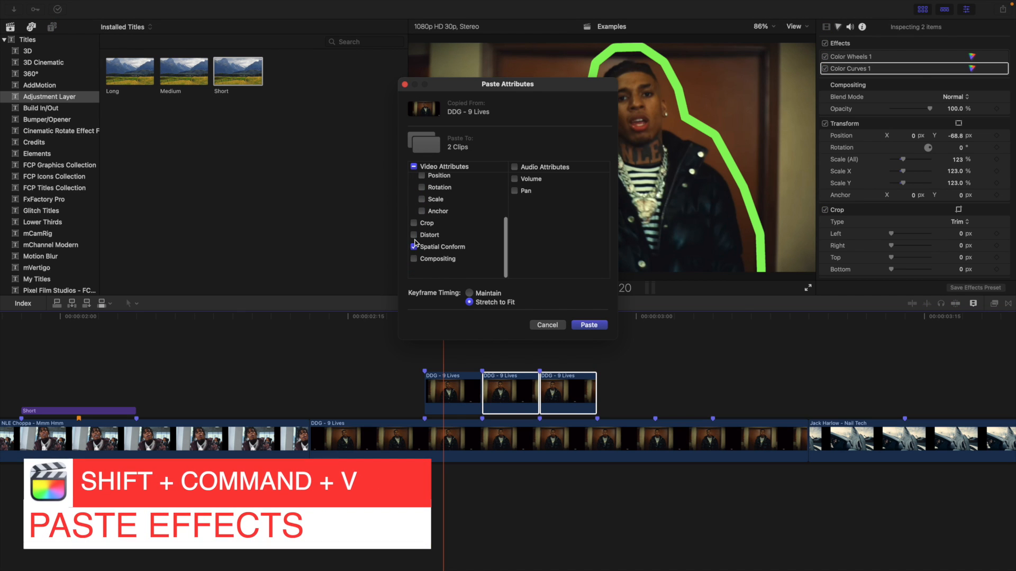
click(415, 249)
scroll(423, 238, up, 5)
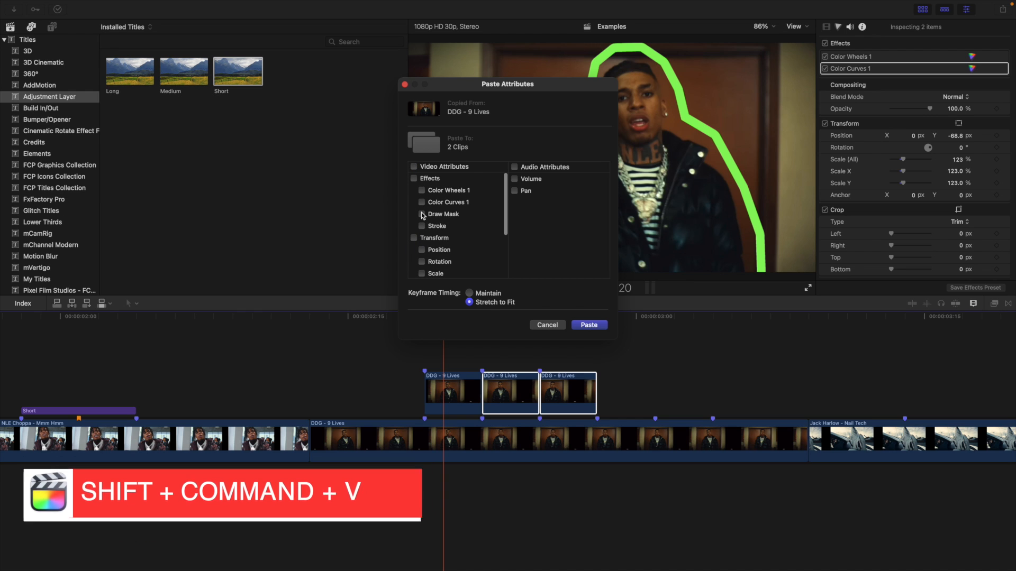
click(421, 214)
click(422, 226)
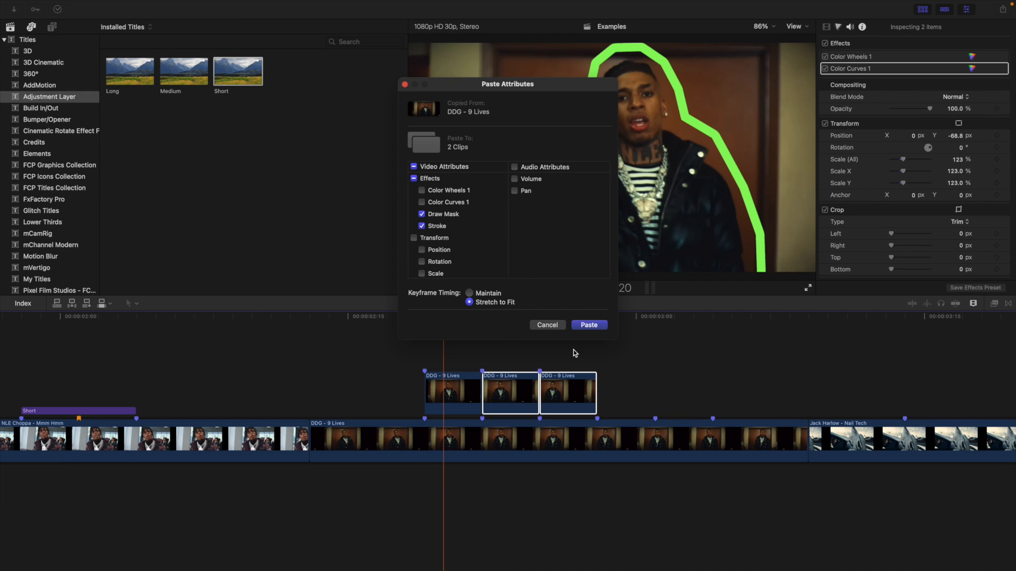
click(590, 326)
Step: Enlarge the Draw Mask on the second duplicated piece to a scale of 152%
click(518, 356)
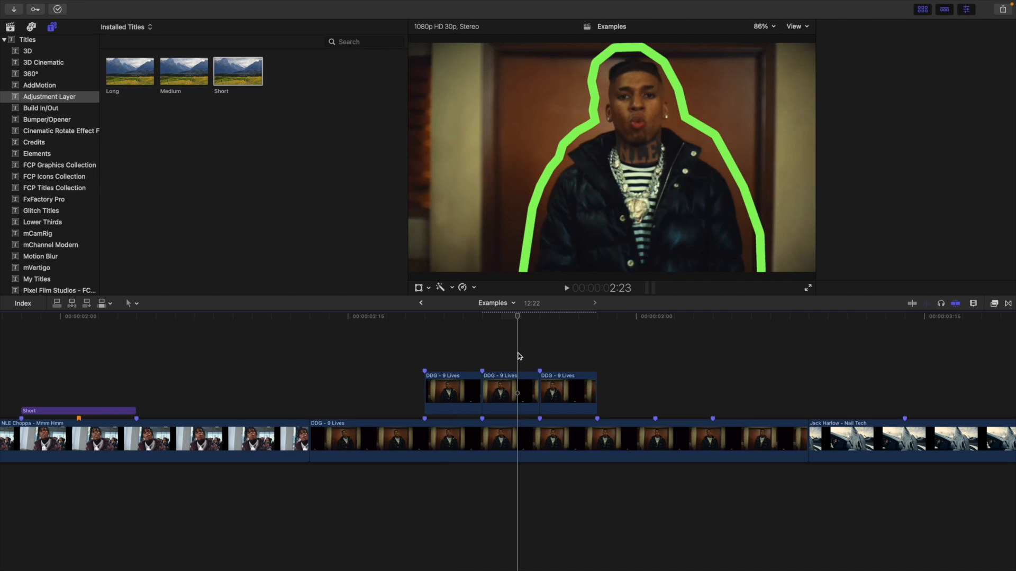
drag(518, 322, 509, 342)
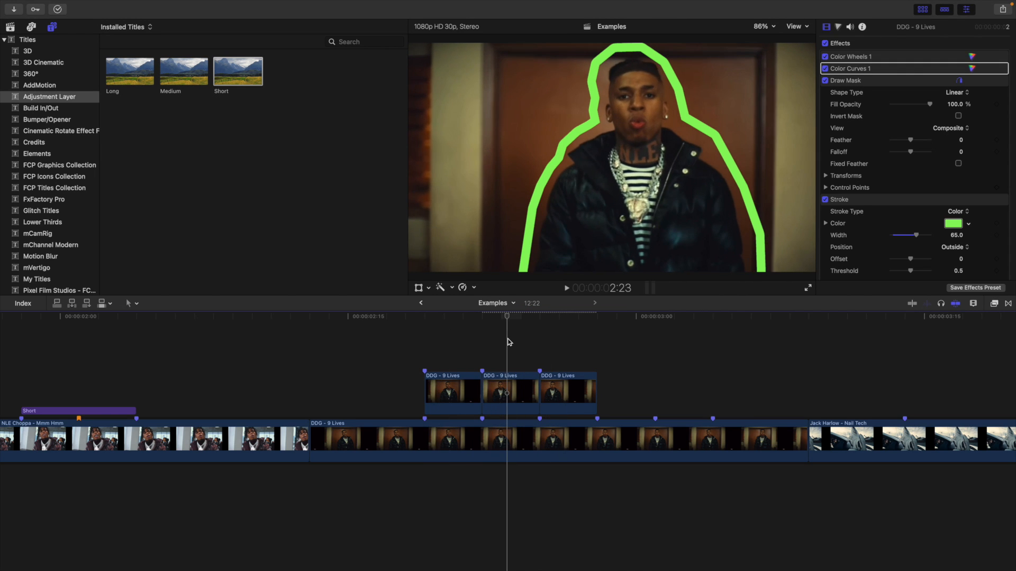
click(502, 378)
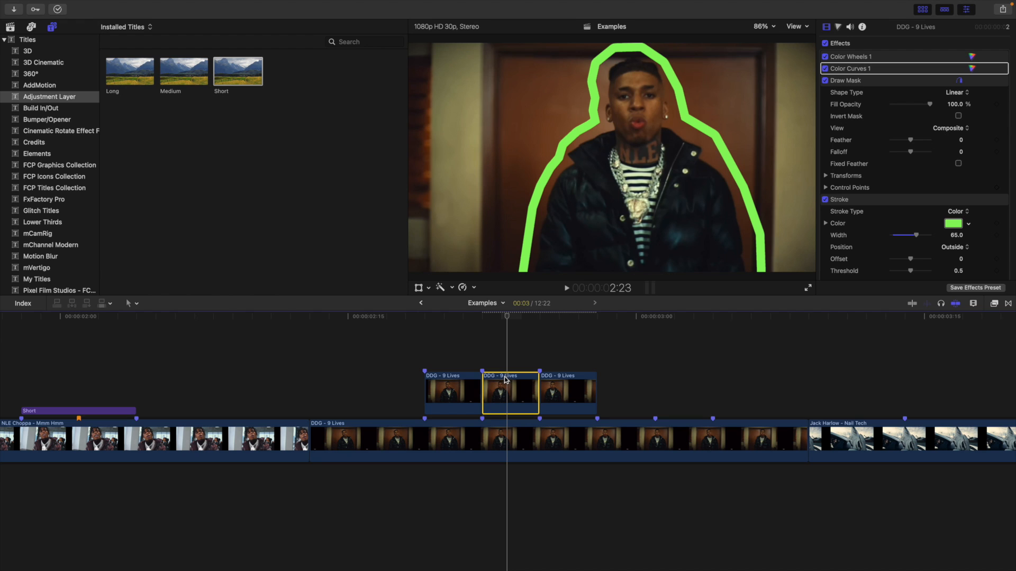
click(845, 81)
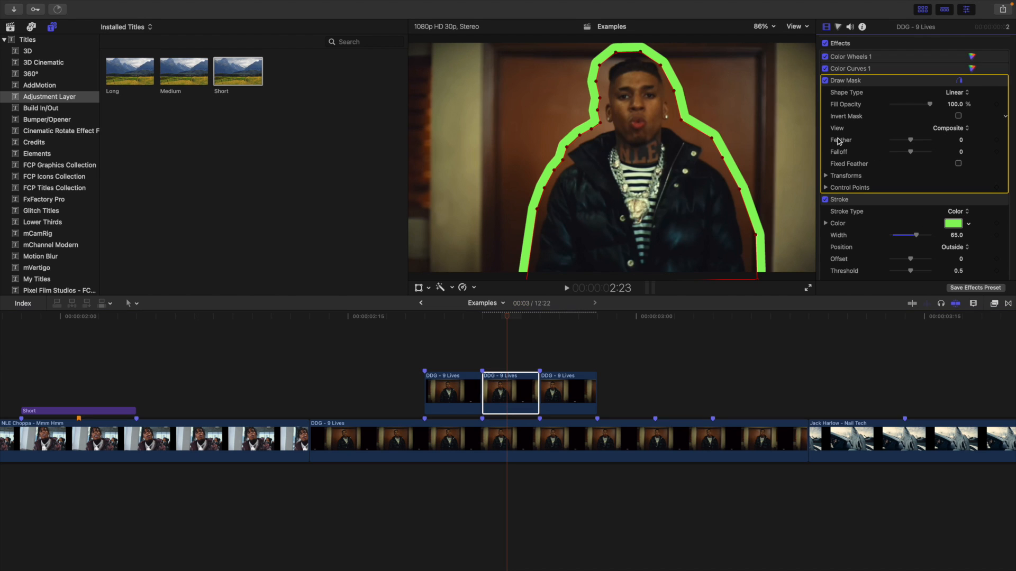
click(826, 176)
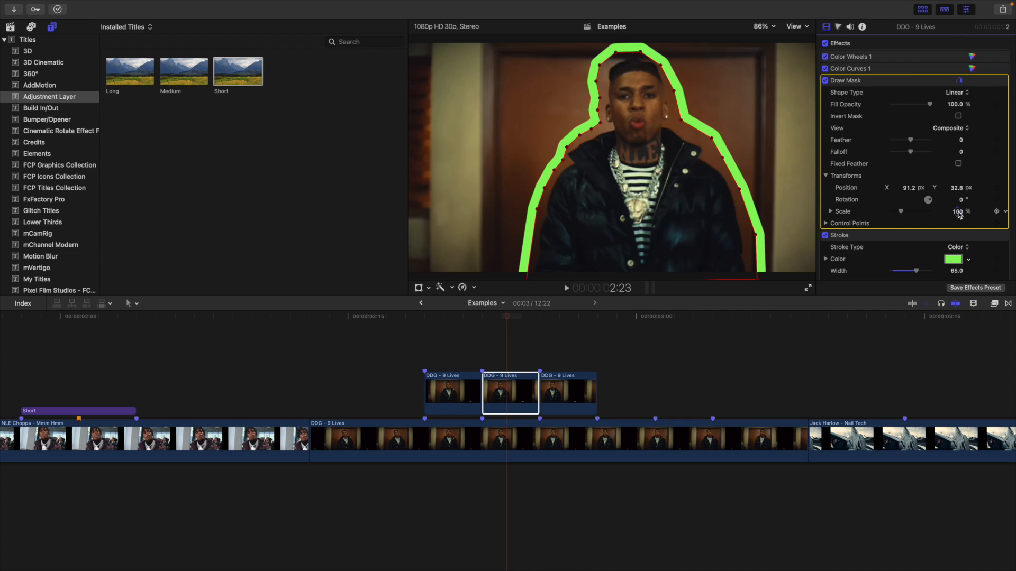
drag(957, 212, 958, 184)
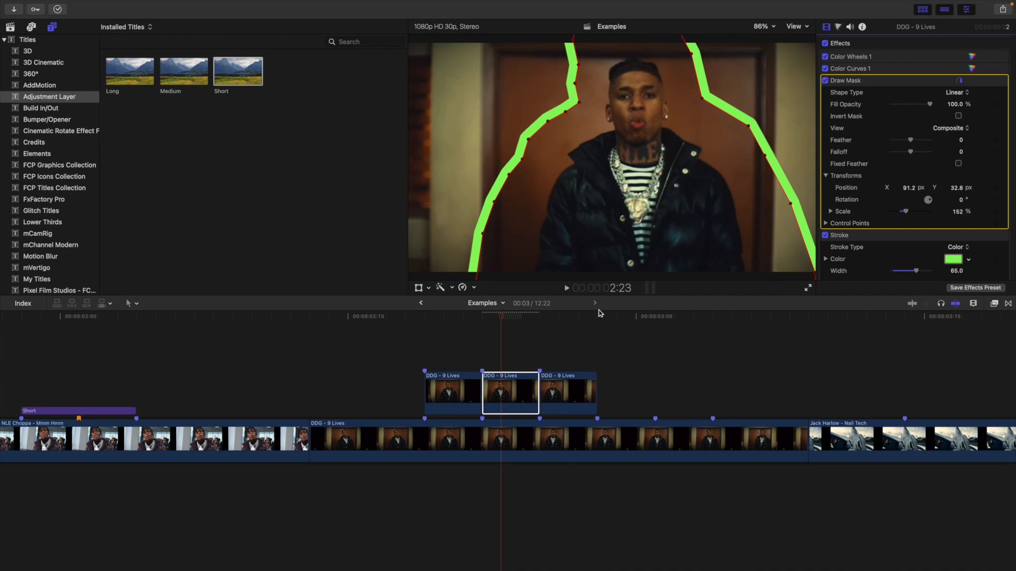
Step: Enlarge the Draw Mask on the third duplicated piece to a scale greater than the second piece's
click(567, 341)
click(569, 380)
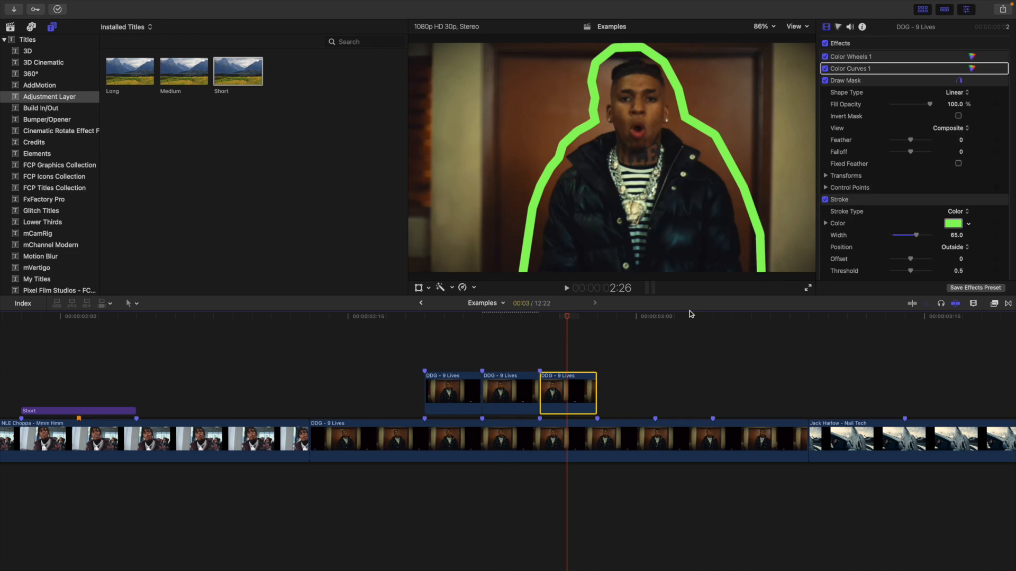
click(826, 176)
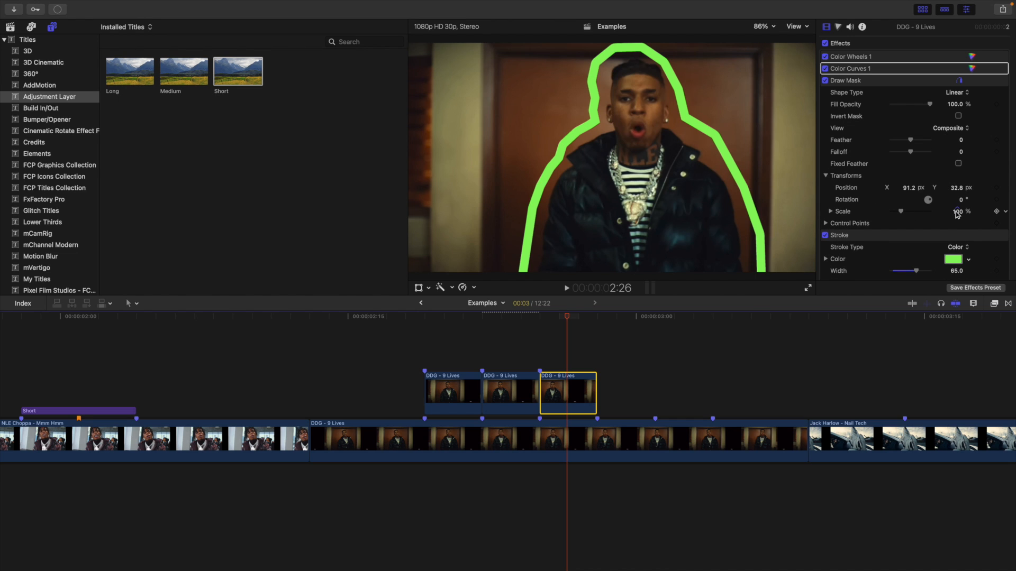
drag(958, 211, 958, 200)
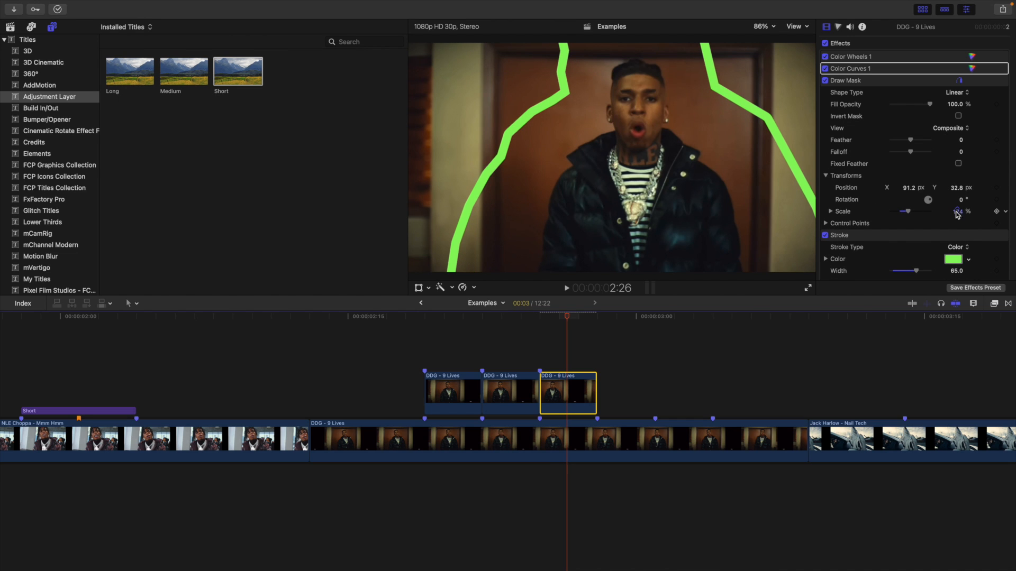
Step: Step through the outlined pieces frame by frame and play back the DDG - 9 Lives clip to review the expanding outline
click(425, 350)
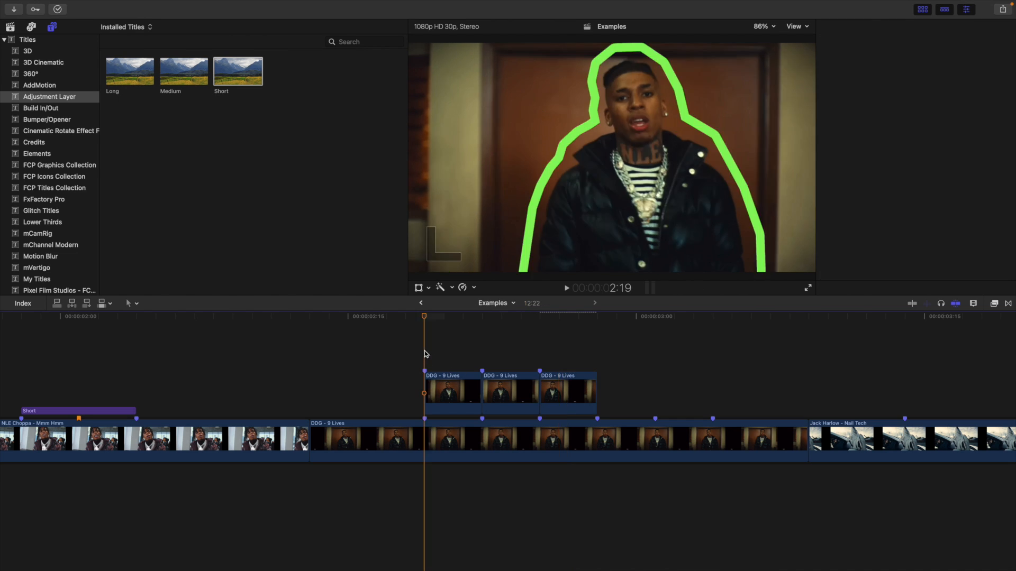
key(Right)
key(Right)
key(Right)
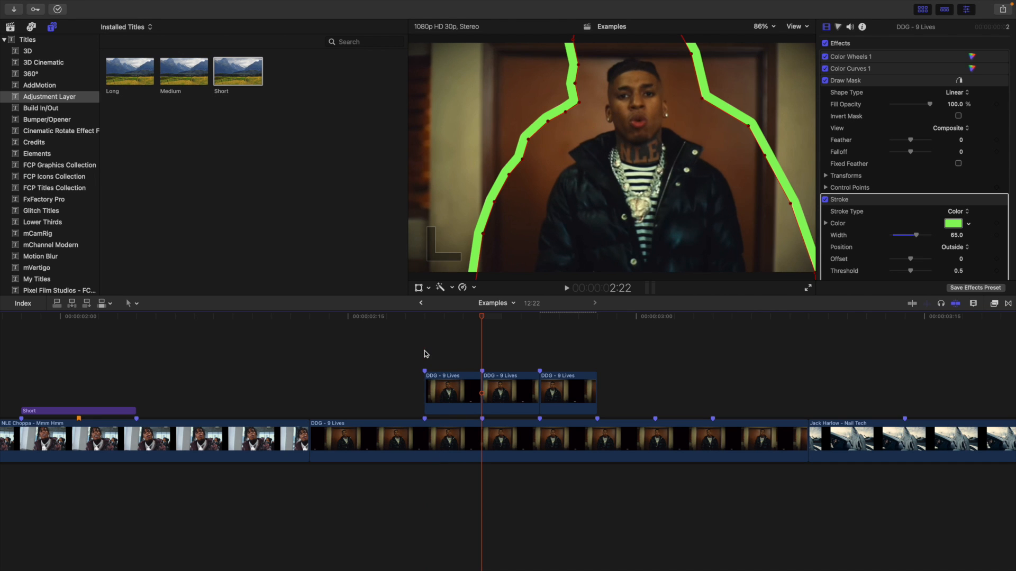
click(313, 370)
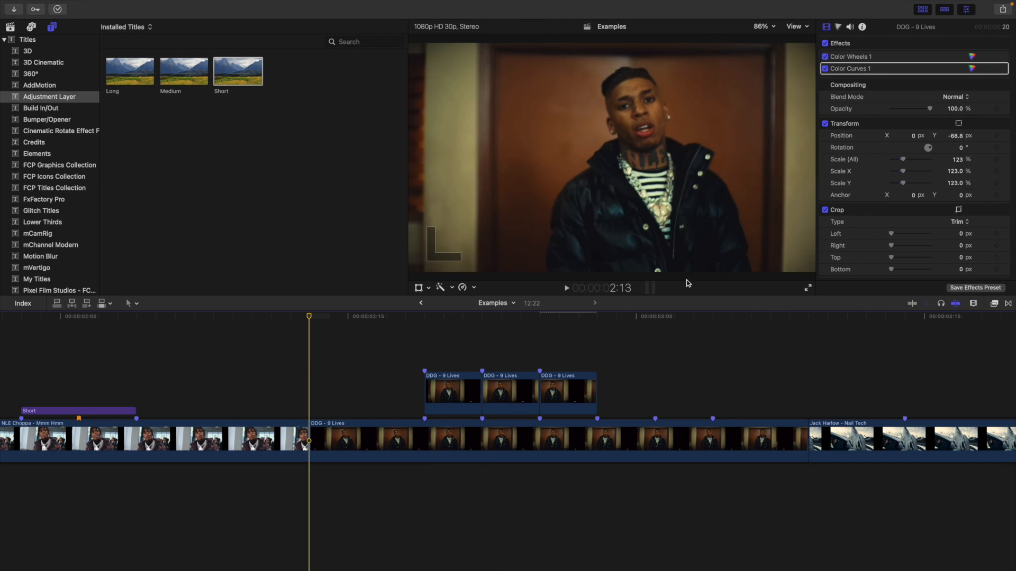
click(875, 128)
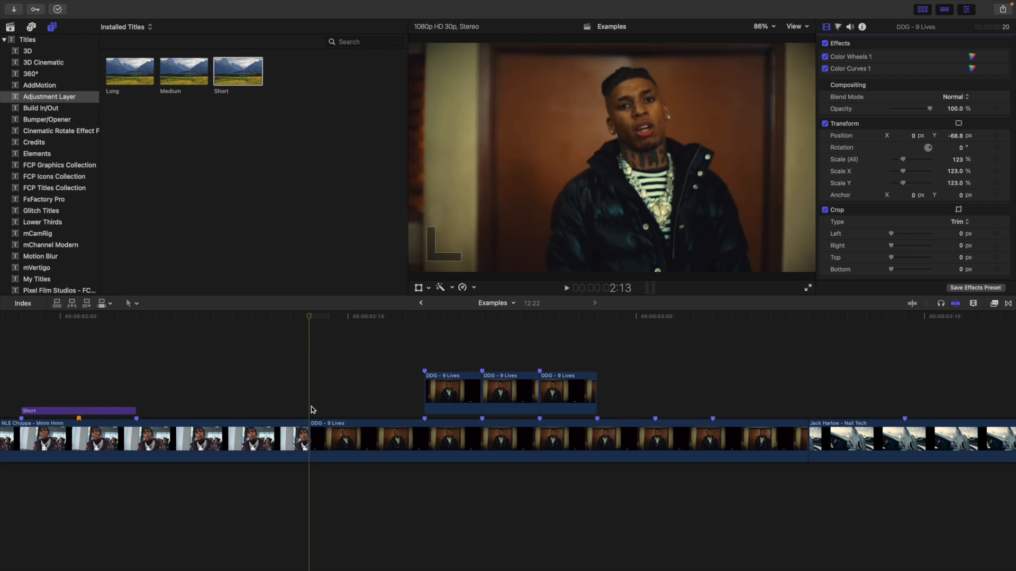
key(space)
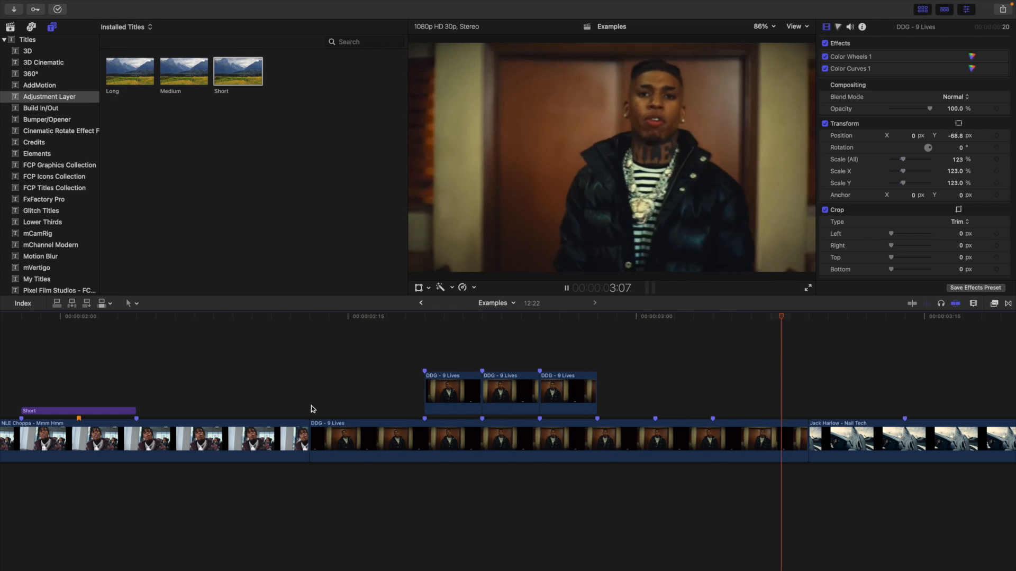
key(space)
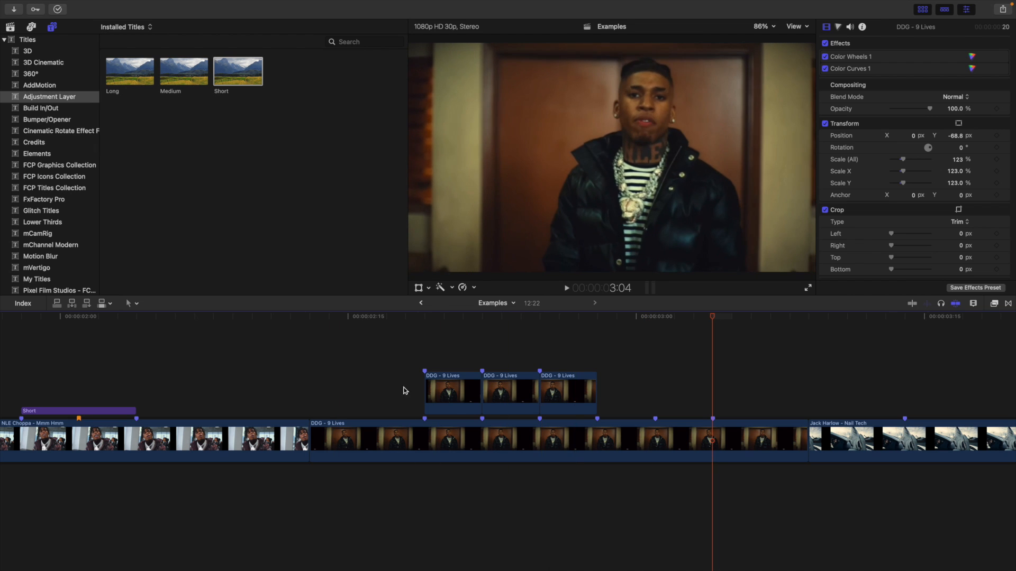
Step: Disable the DDG - 9 Lives clip underneath, hide the first piece's mask outline, and check the cutouts on the second and third pieces
click(451, 362)
click(438, 435)
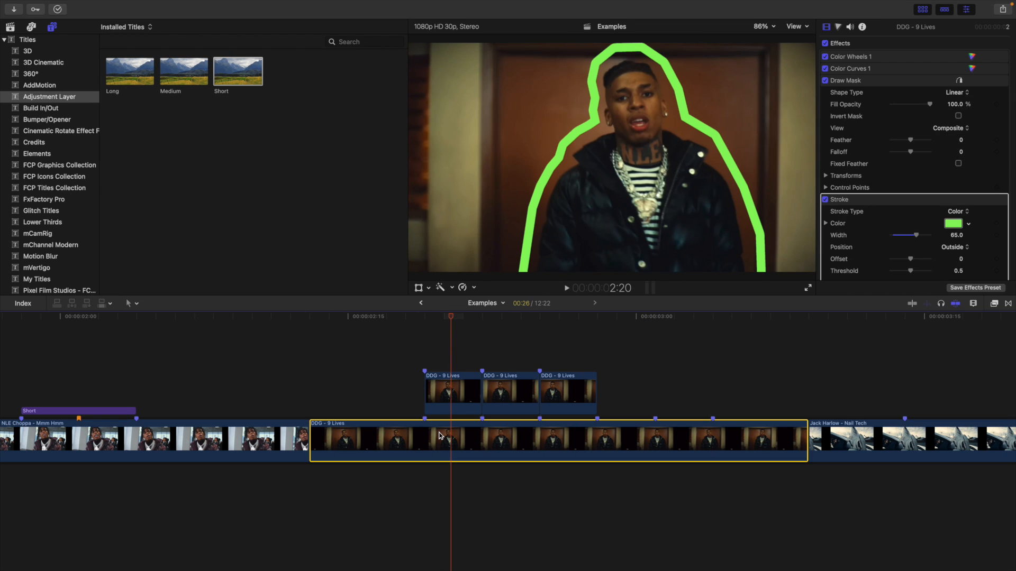
key(v)
click(439, 393)
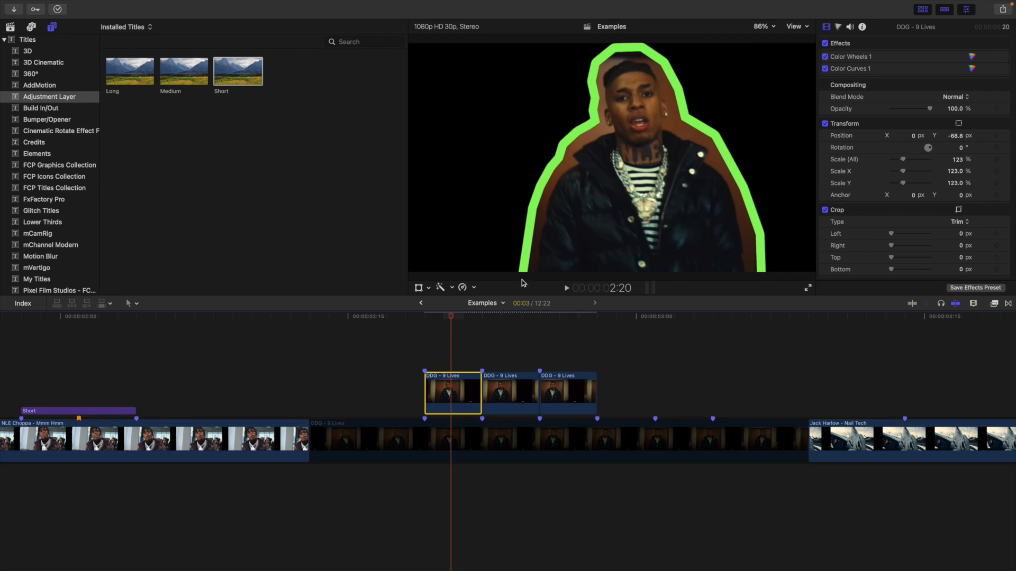
click(849, 81)
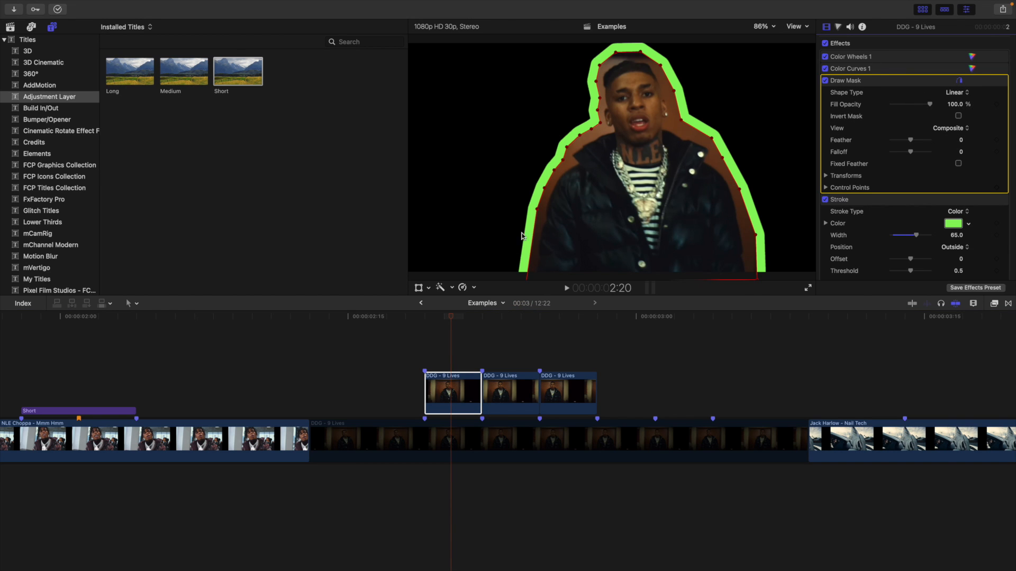
click(959, 81)
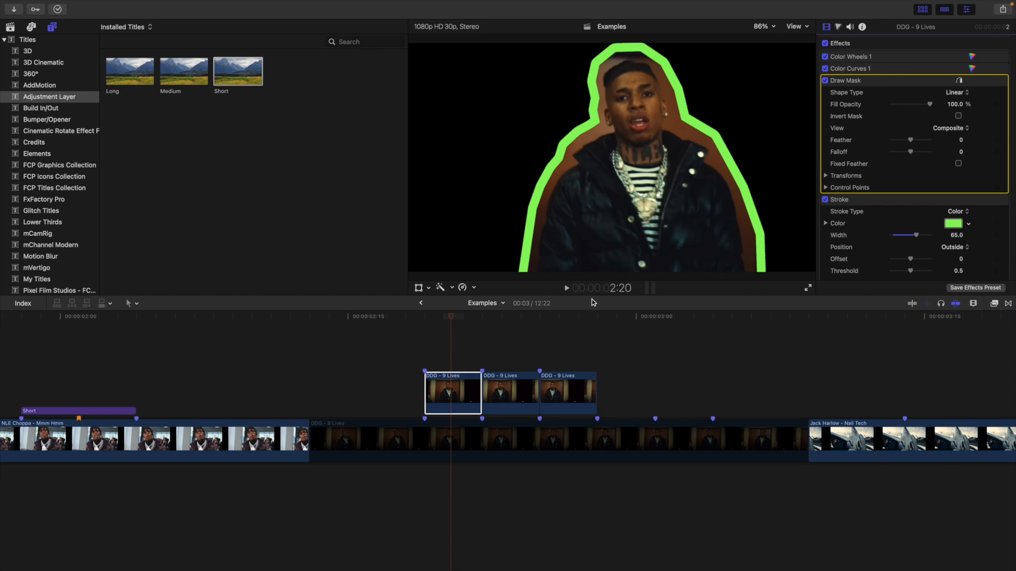
click(509, 364)
click(567, 356)
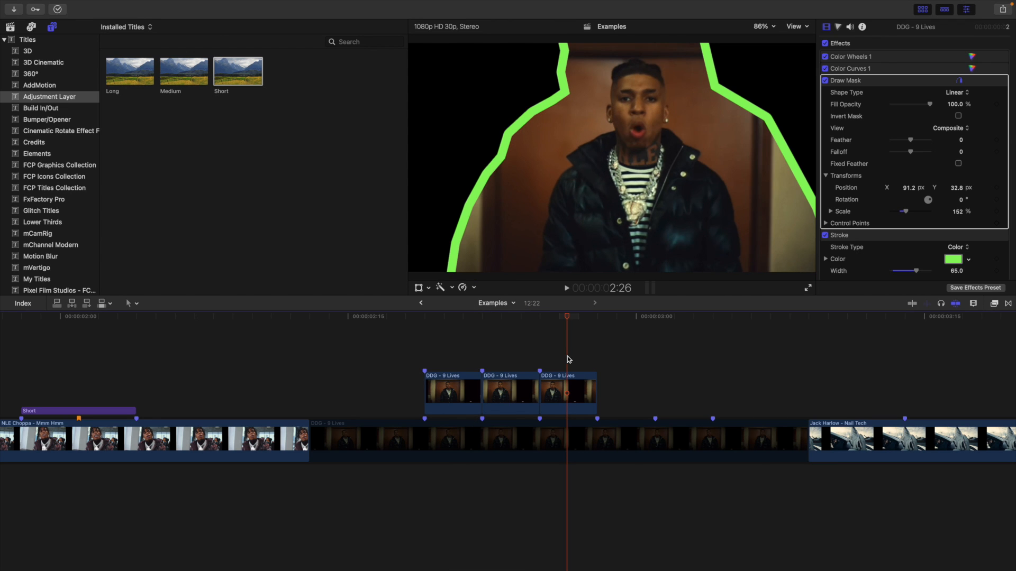
Step: Compare the second and third cutouts, re-enable the DDG - 9 Lives clip underneath, and play it back from its start
click(519, 356)
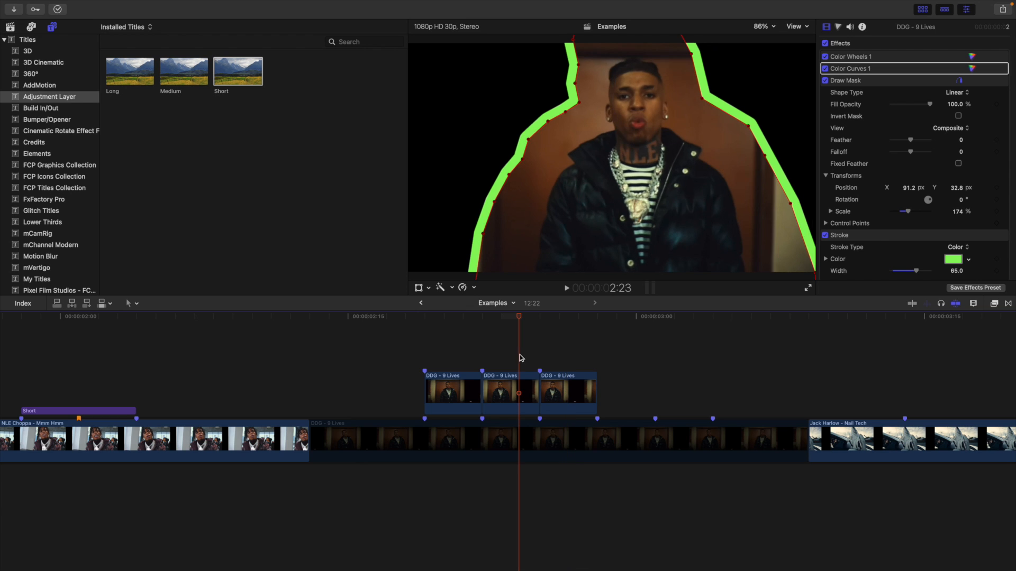
click(570, 361)
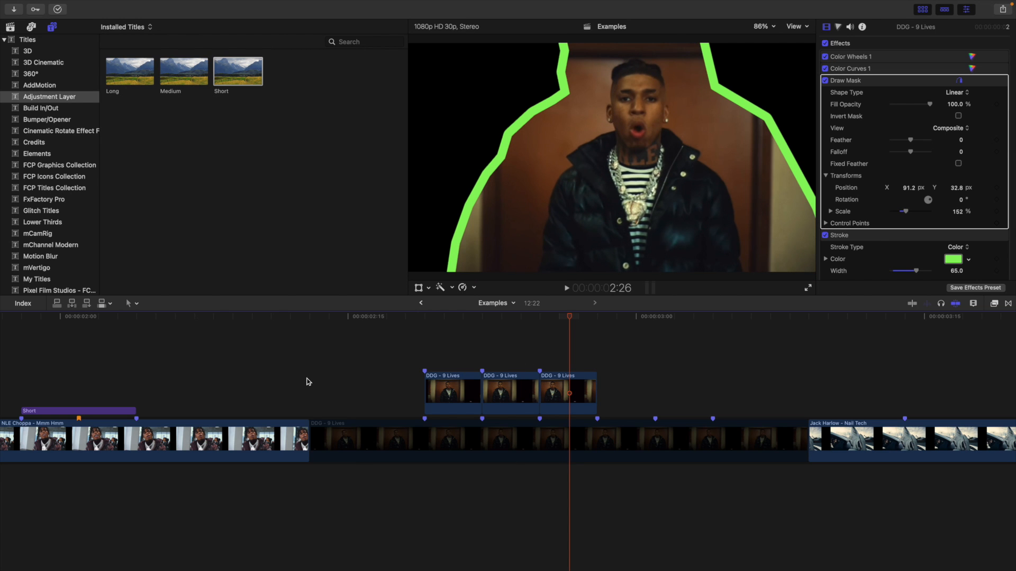
click(370, 431)
click(312, 393)
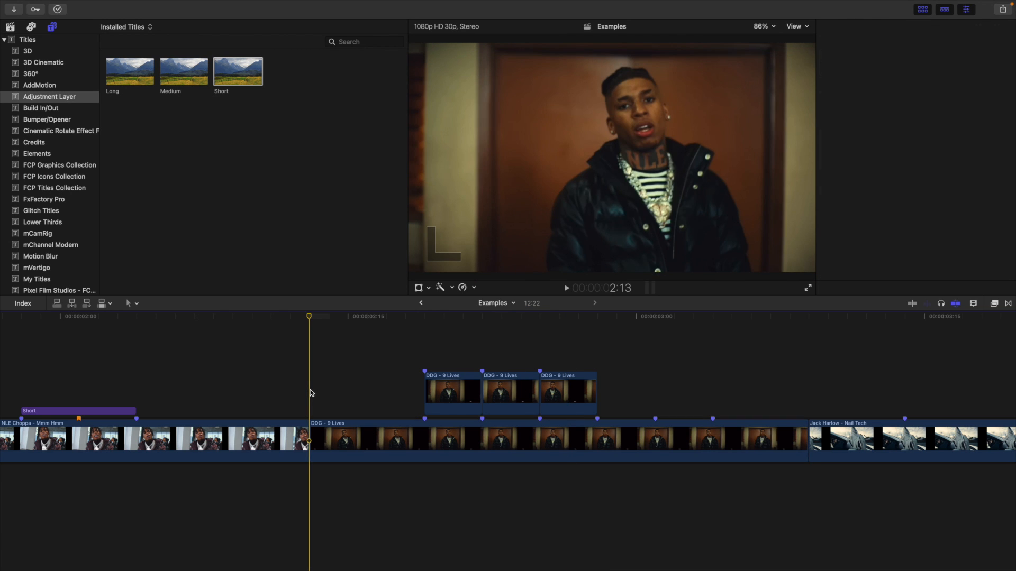
key(space)
click(310, 393)
key(space)
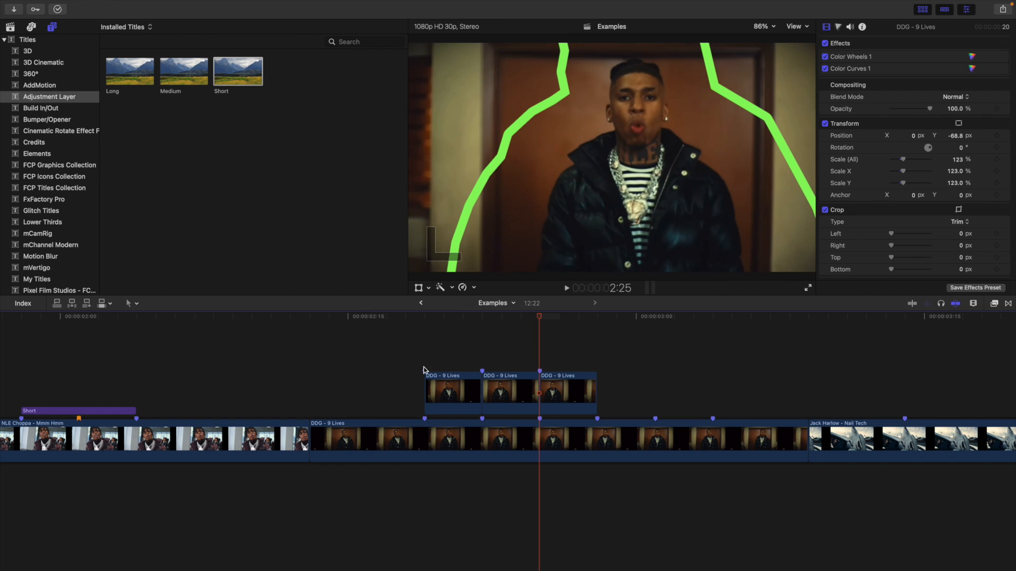
Step: Combine the three outlined DDG - 9 Lives pieces into a compound clip named Outline
click(450, 358)
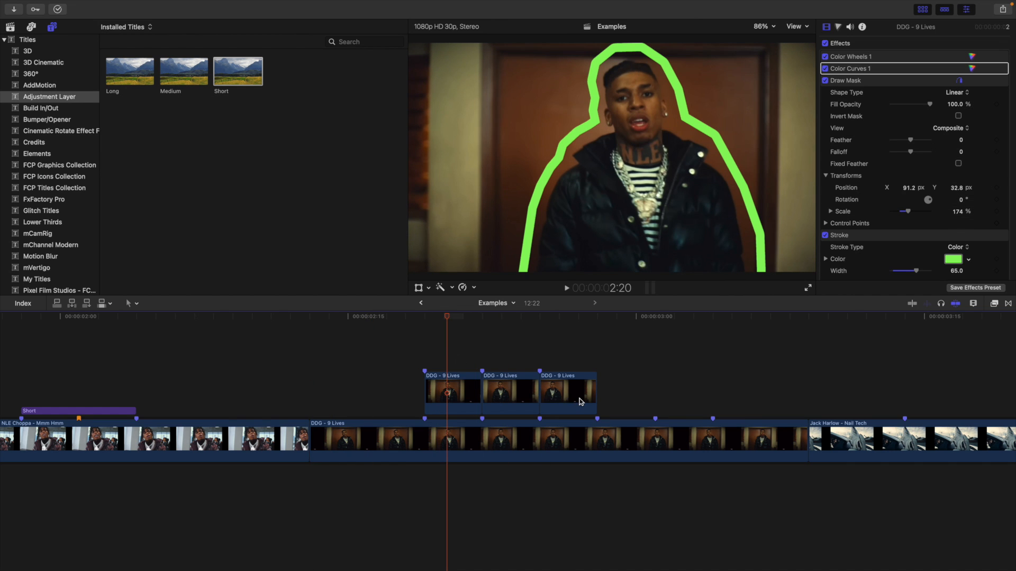
drag(450, 351, 579, 401)
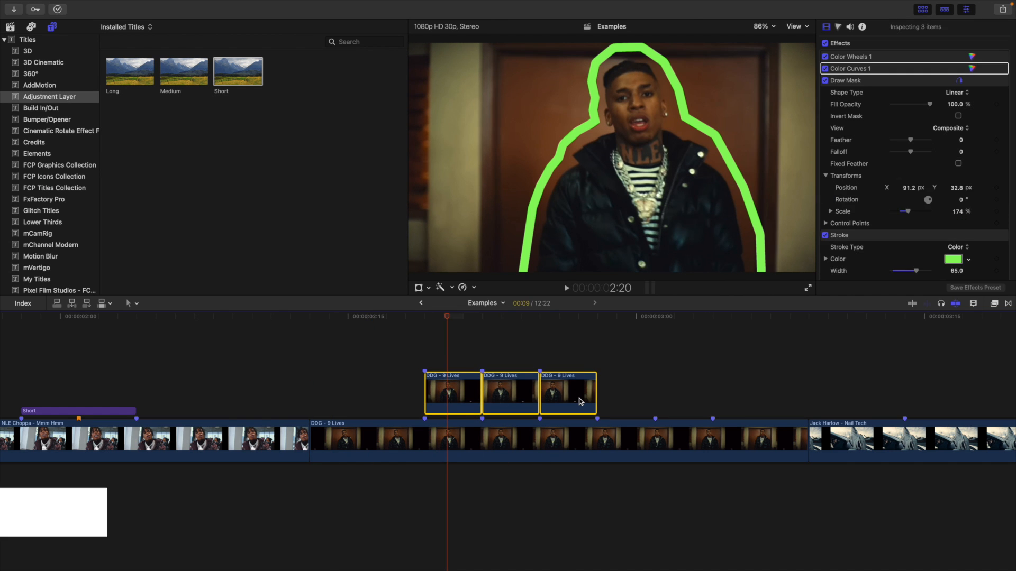
key(alt+g)
text(Outline)
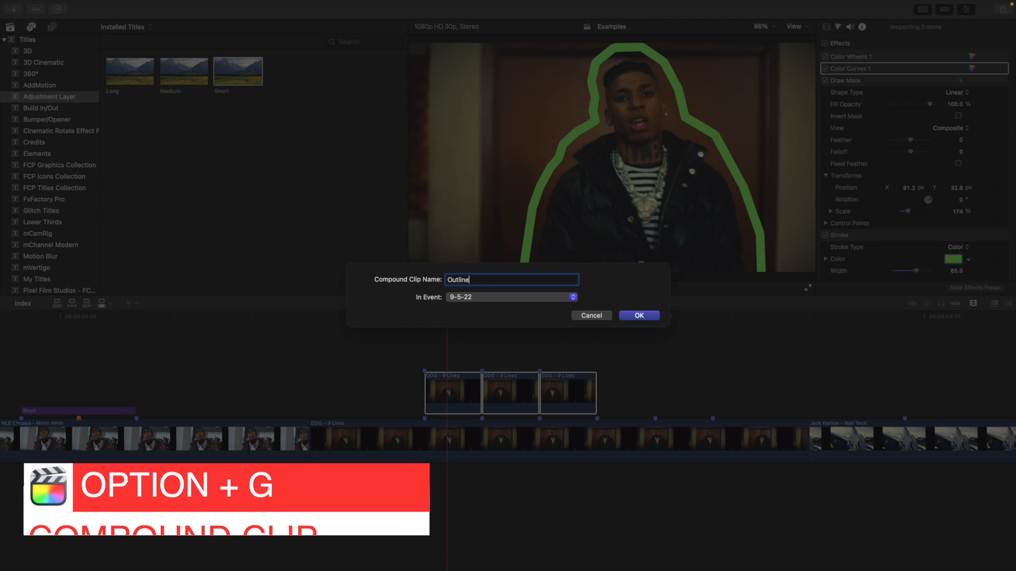
key(Return)
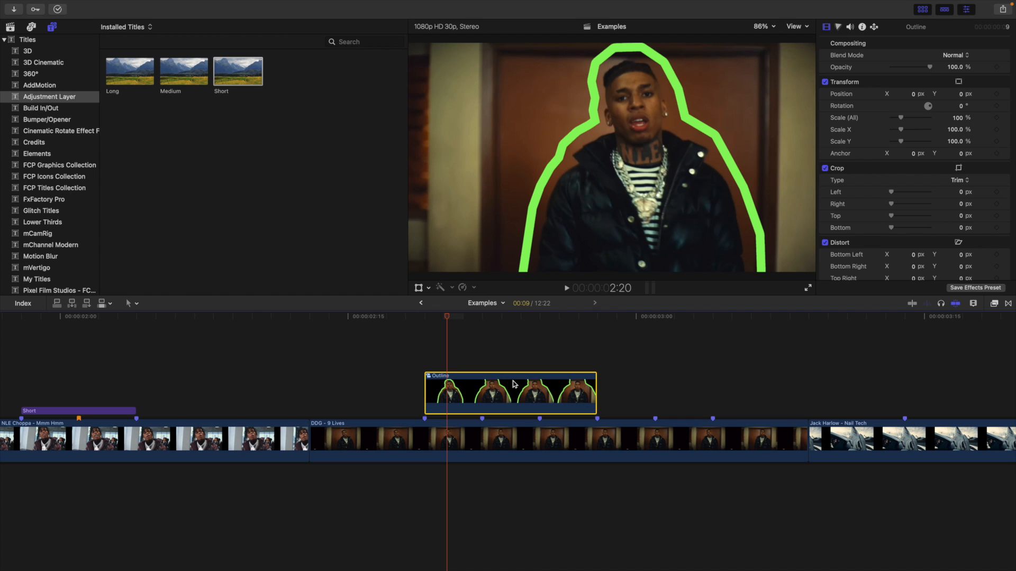
Step: Duplicate the Outline compound clip directly above itself and apply the Neon effect to the lower copy
drag(513, 383, 517, 368)
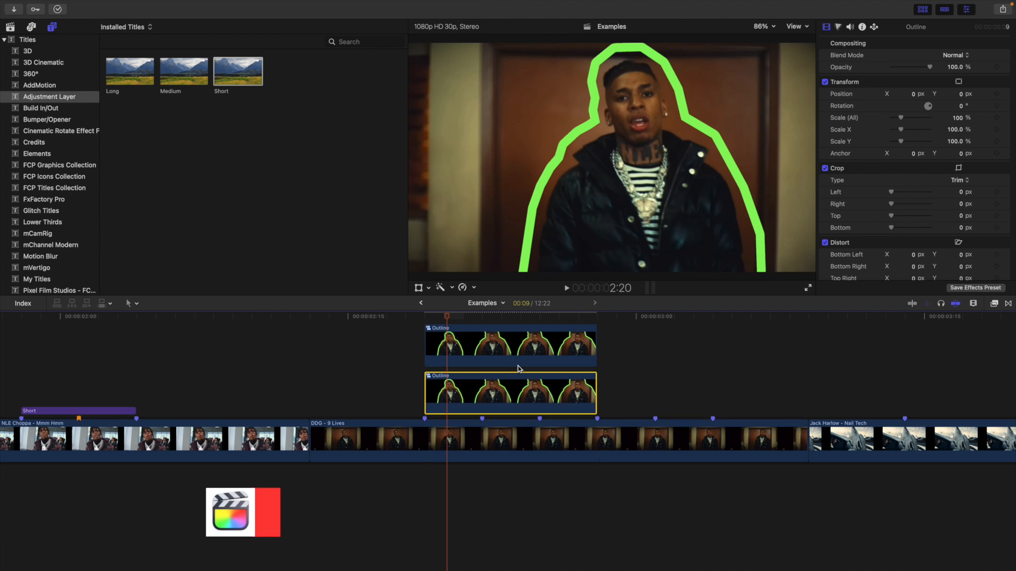
scroll(342, 392, up, 1)
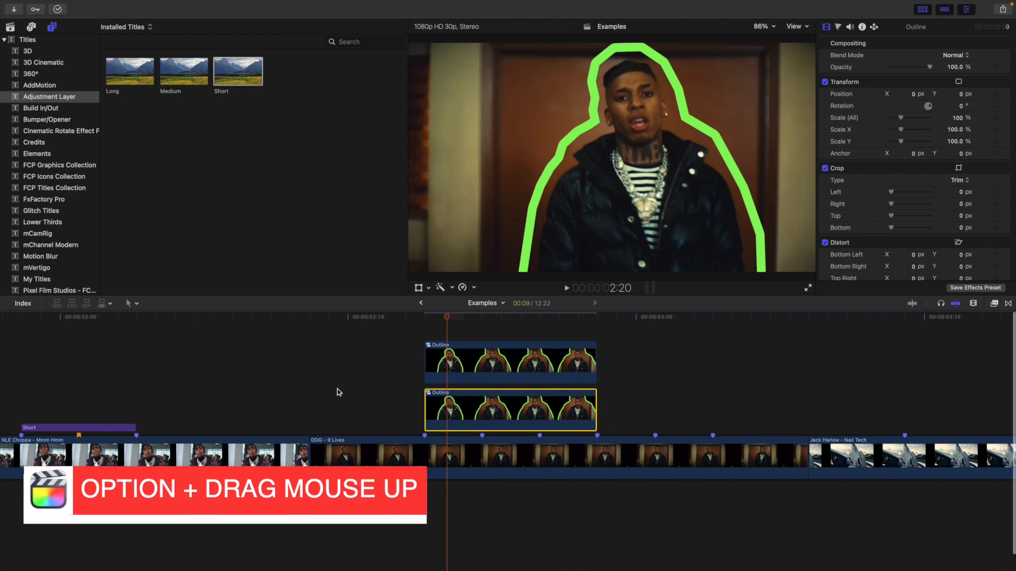
click(994, 304)
click(859, 564)
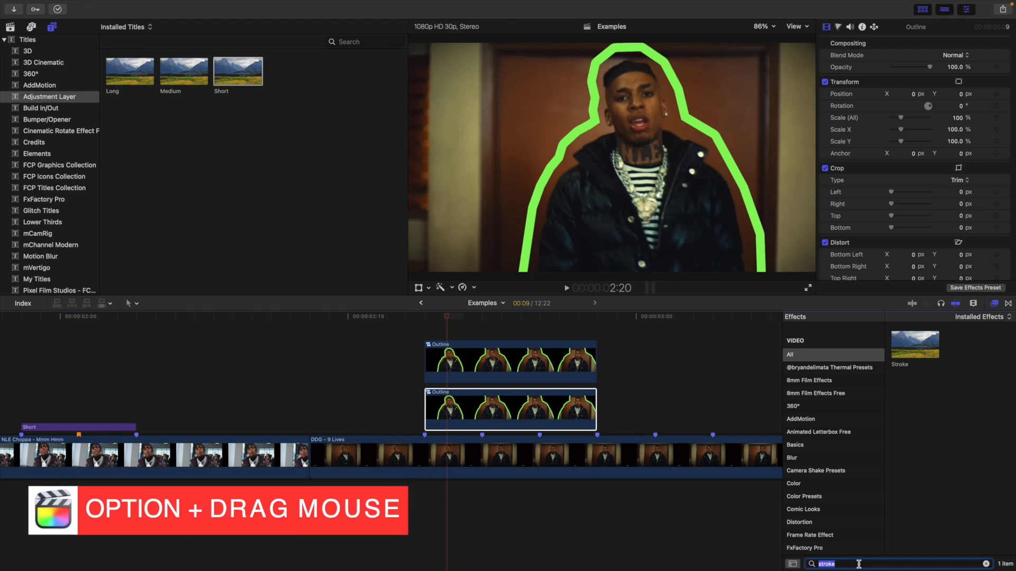
text(neon)
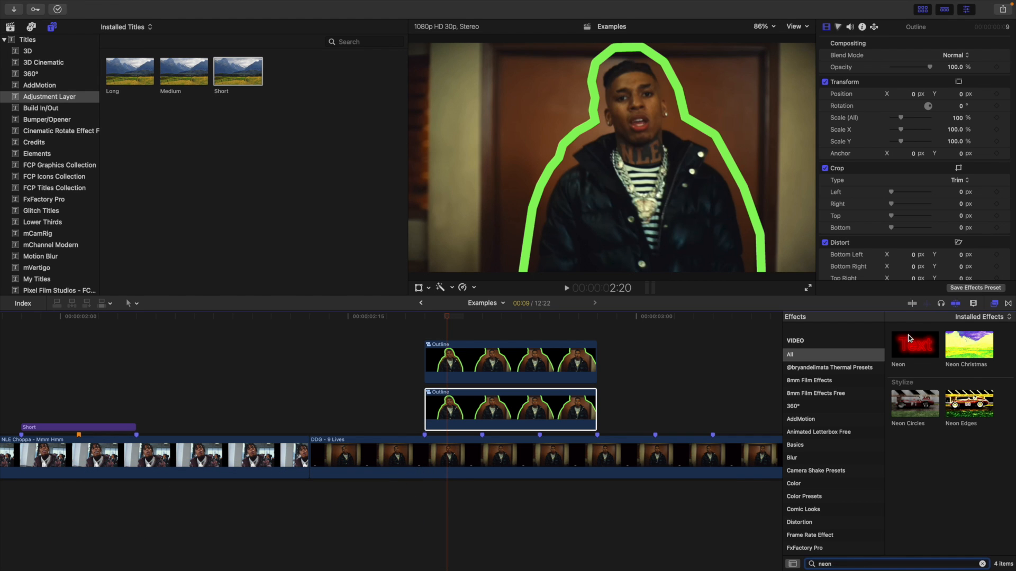
drag(909, 339, 529, 415)
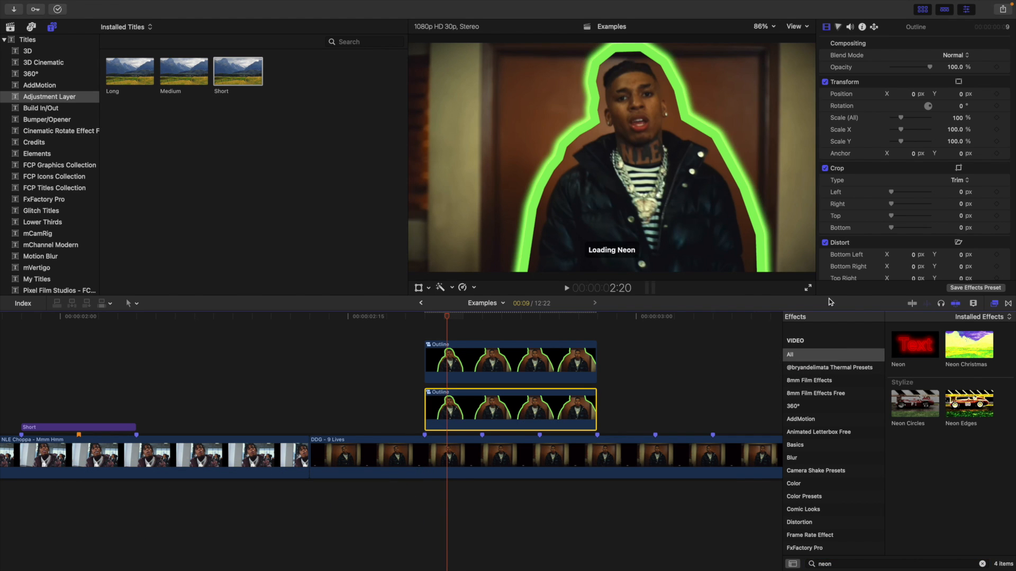
click(997, 307)
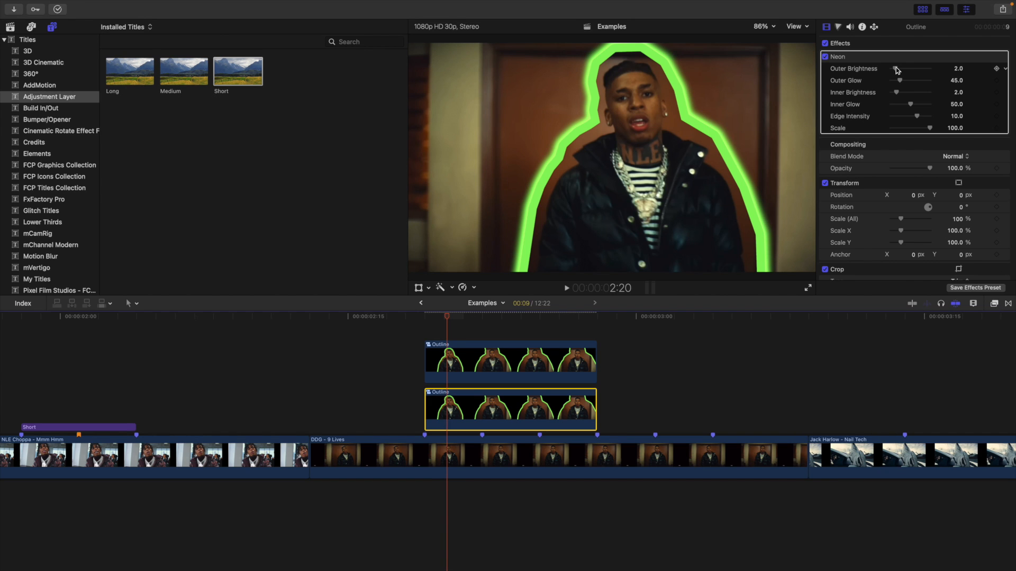
Step: Set the Neon effect's Outer Brightness to 8.0 and play back the DDG - 9 Lives section to review the glow
drag(896, 69, 908, 70)
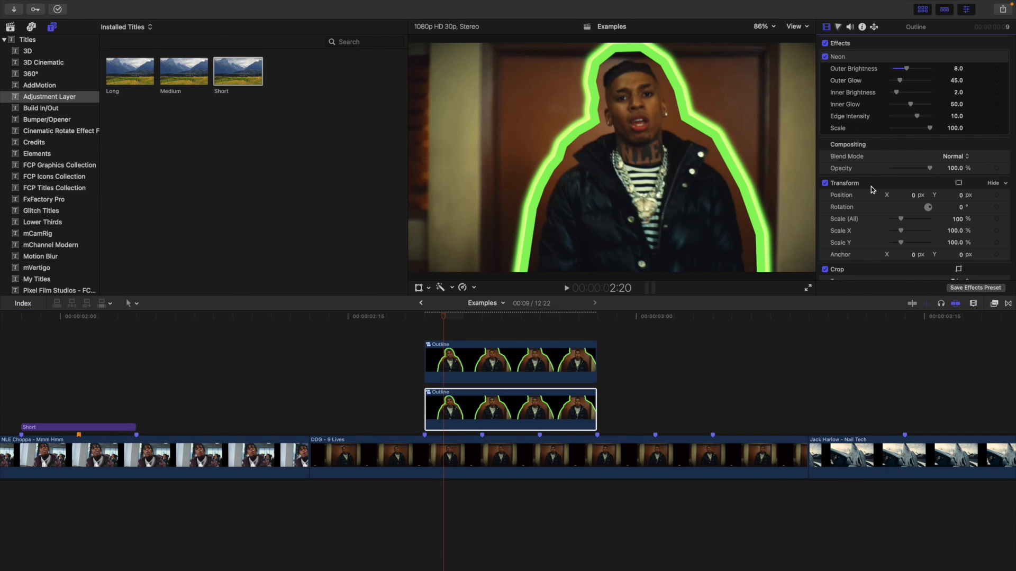
click(517, 318)
click(571, 330)
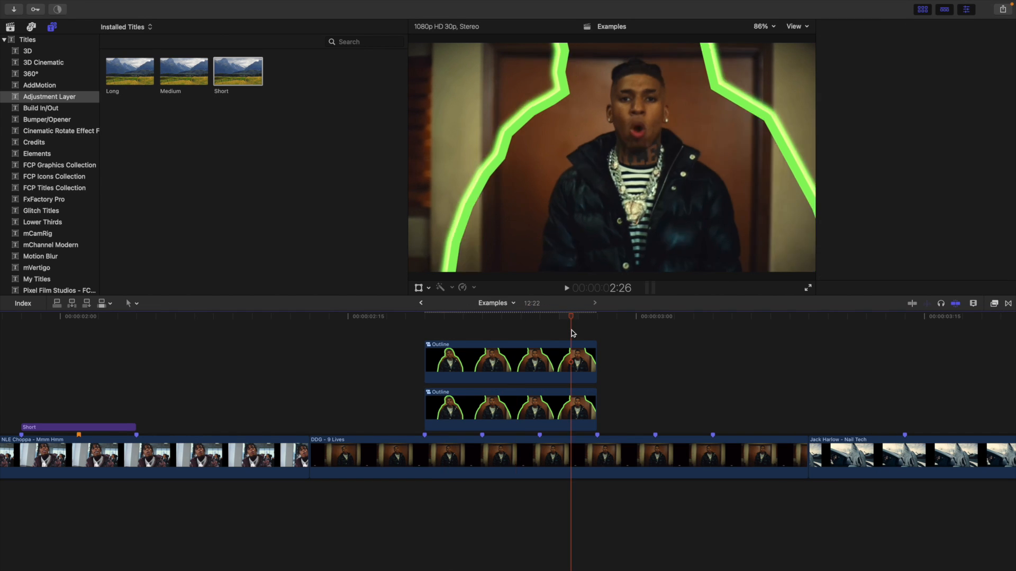
click(313, 383)
key(space)
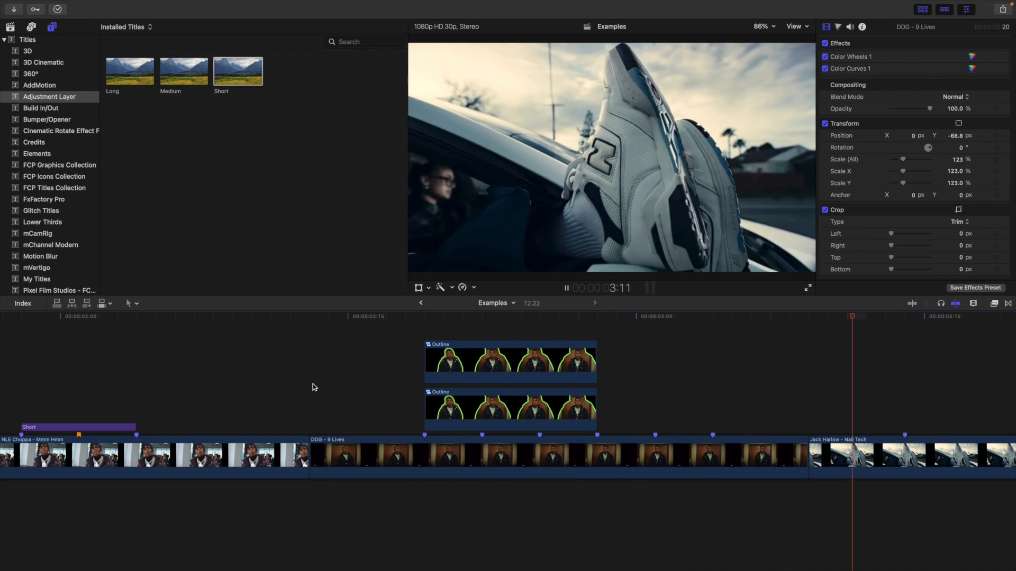
key(space)
Step: Duplicate the Jack Harlow - Nail Tech clip directly above itself in the timeline
scroll(323, 393, right, 10)
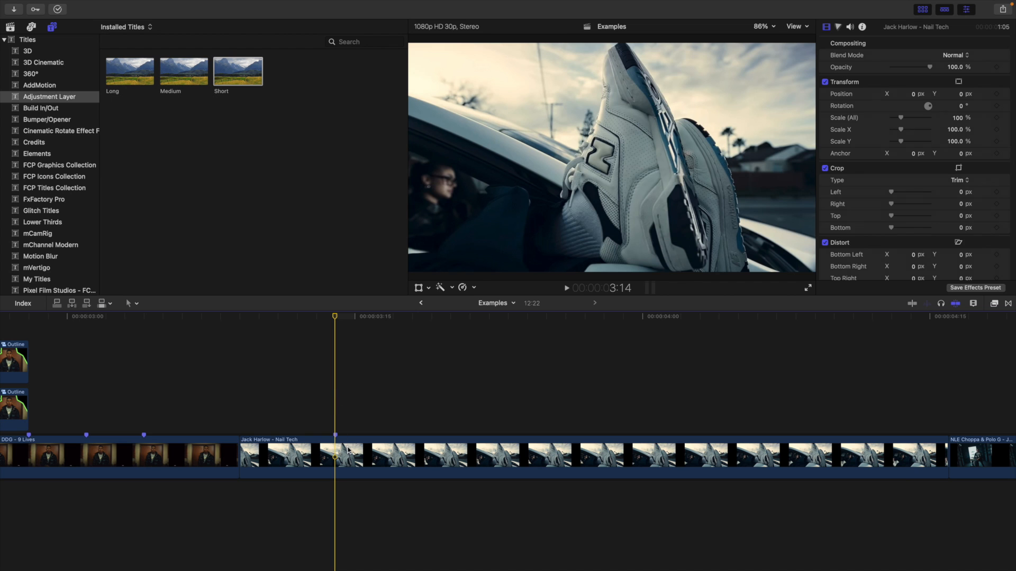
click(348, 450)
drag(348, 450, 339, 384)
click(338, 378)
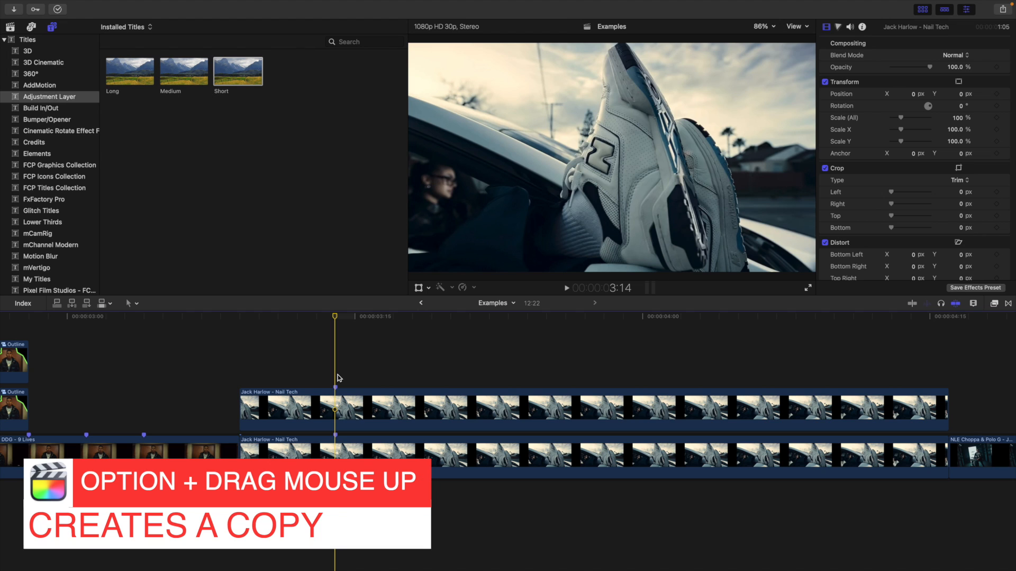
Step: Insert a freeze frame in the upper Jack Harlow - Nail Tech copy at the 3:14 marker
click(344, 406)
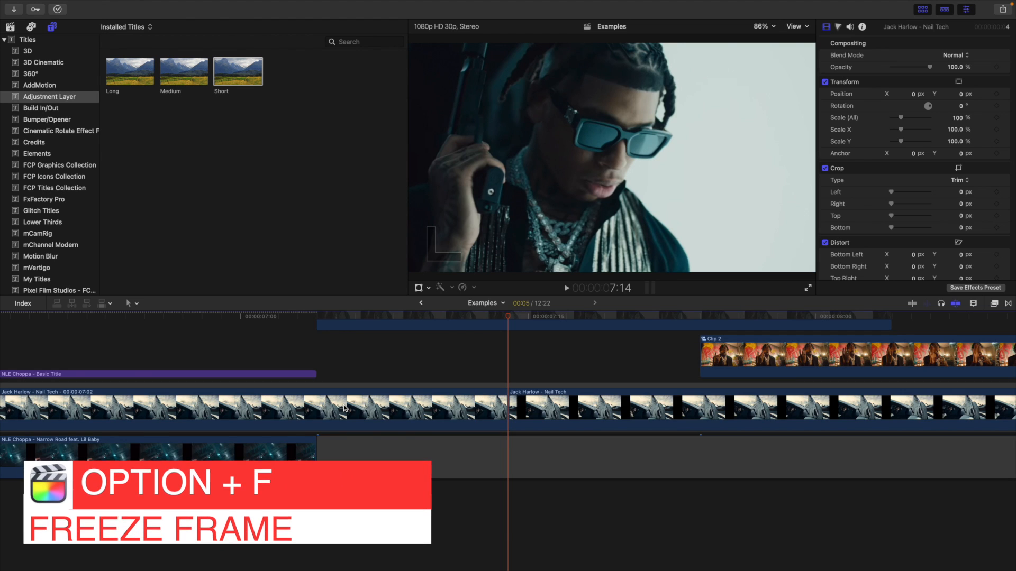
key(super+minus)
key(super+minus)
key(super+minus)
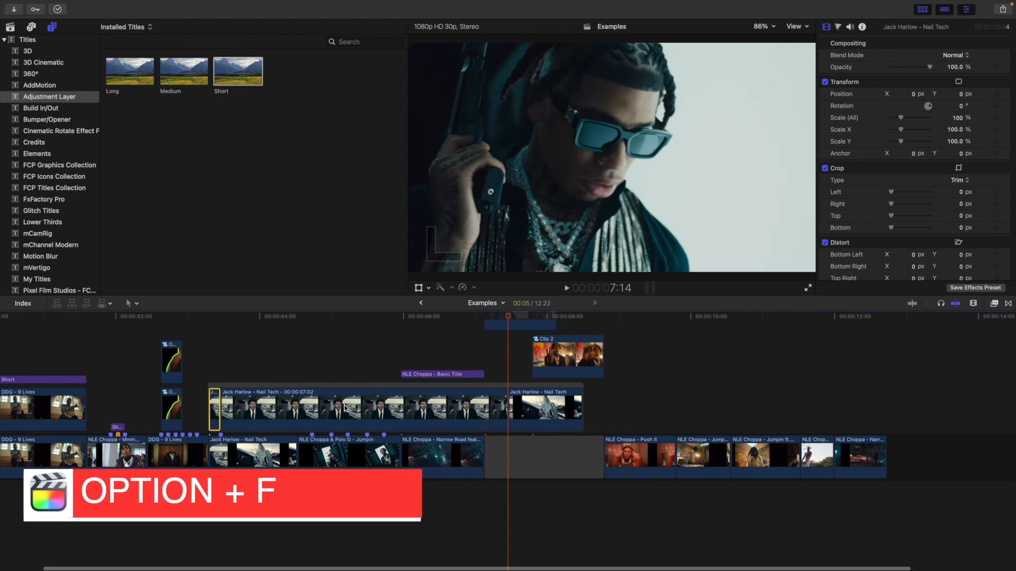
key(alt+f)
Step: Lift the Jack Harlow freeze frame out of its storyline and delete the leftover pieces of the duplicated clip
right_click(323, 412)
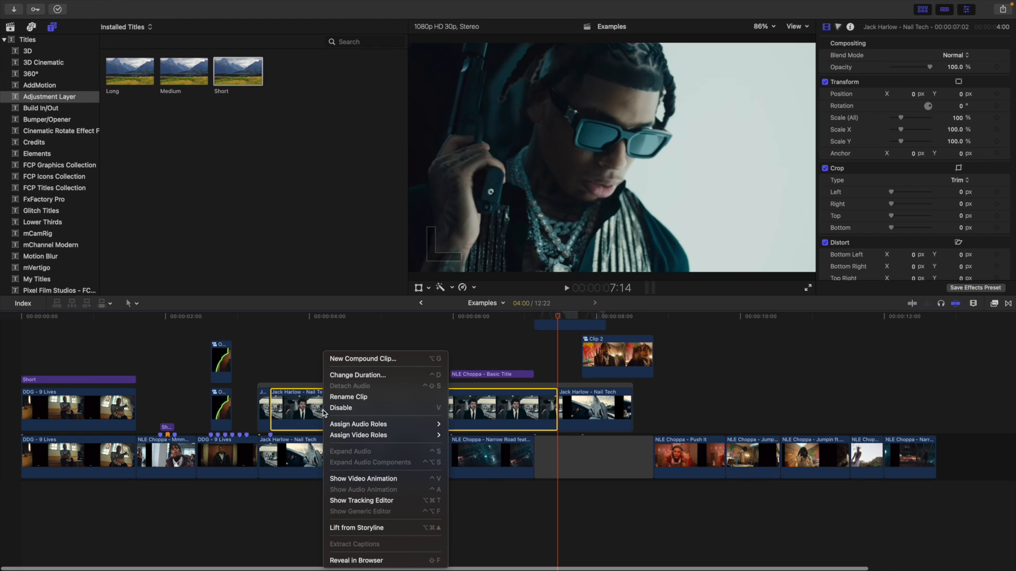
click(340, 529)
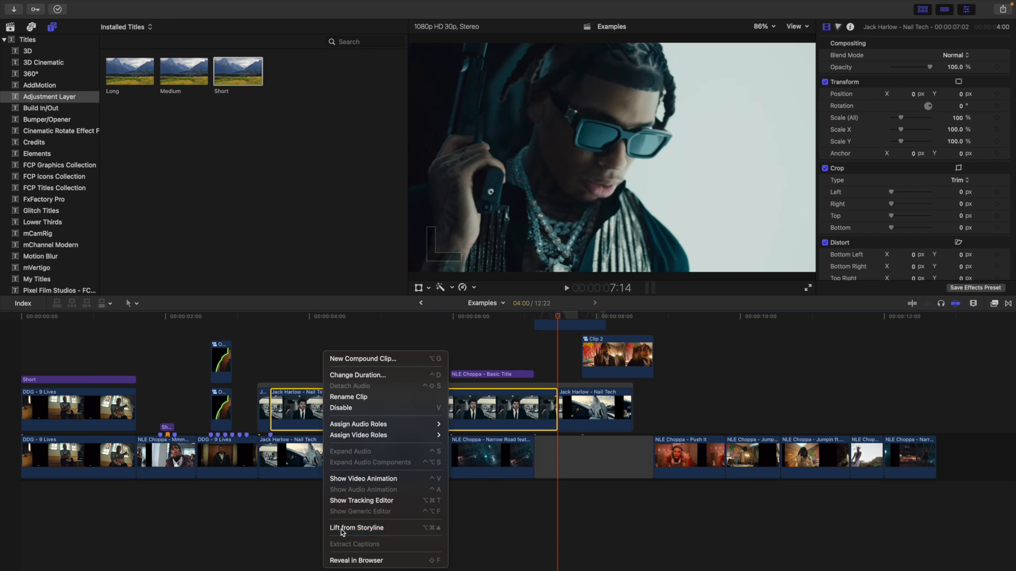
drag(518, 417, 621, 417)
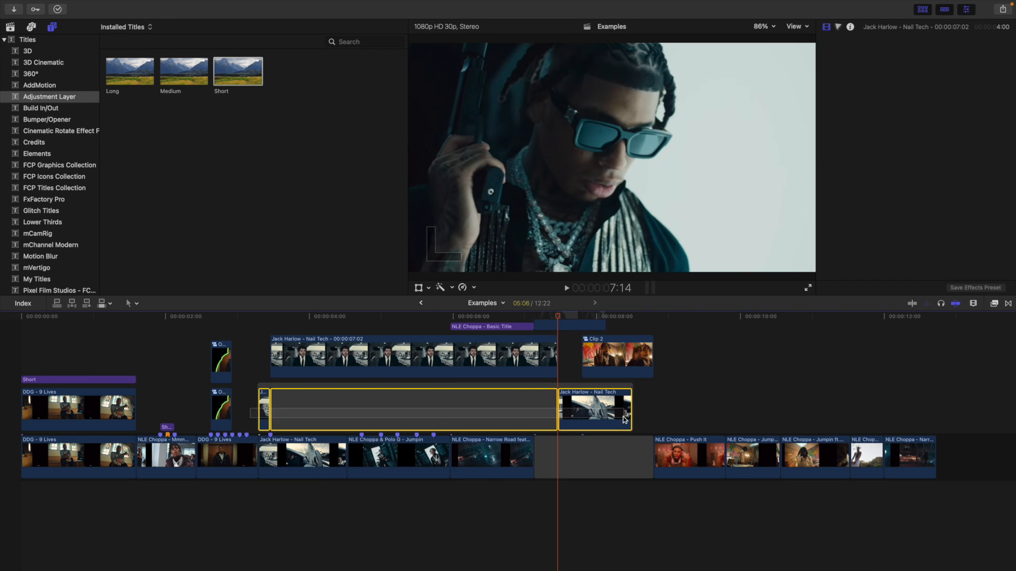
key(BackSpace)
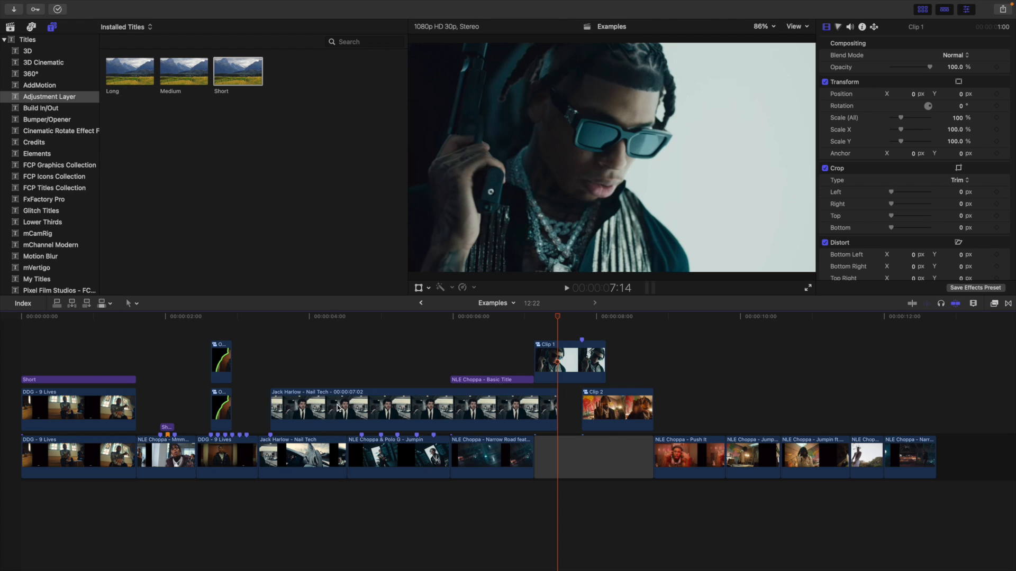
Step: Set the duration of the Jack Harlow freeze frame to 20 frames
click(338, 407)
key(ctrl+d)
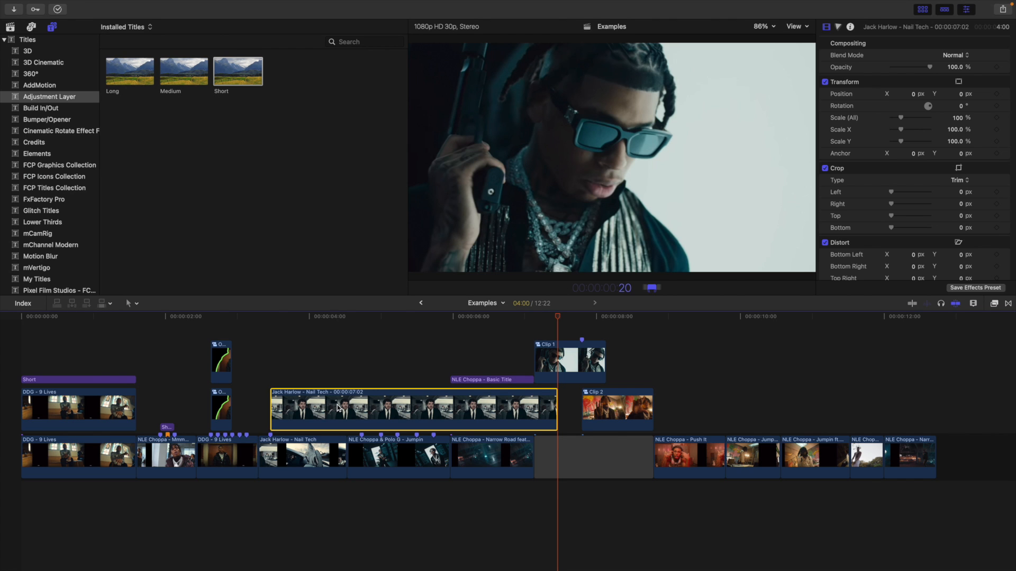
key(Return)
Step: Disable and re-enable the Jack Harlow freeze frame at its first frame to compare it with the clip underneath
click(252, 409)
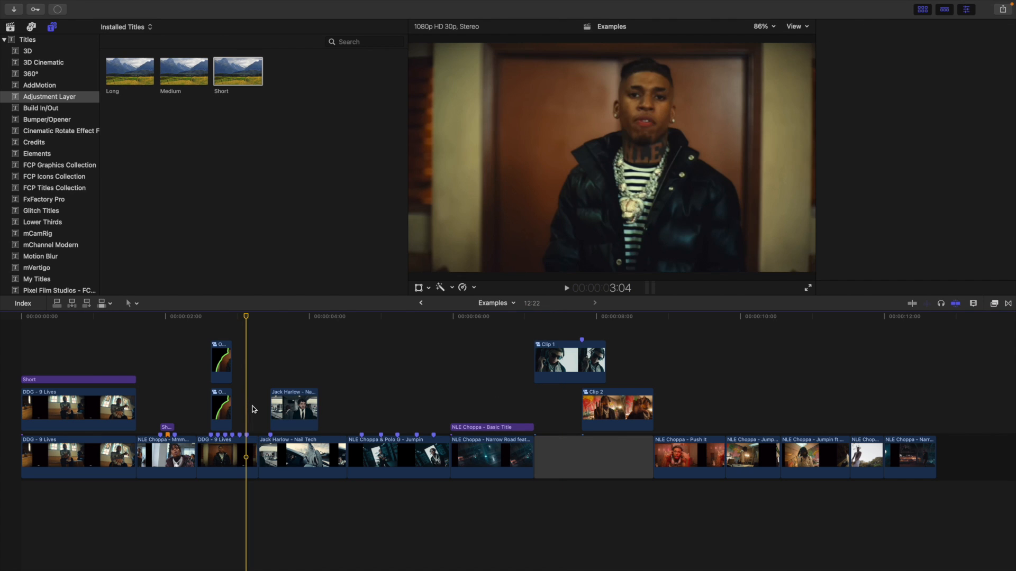
key(super+equal)
key(super+equal)
click(397, 381)
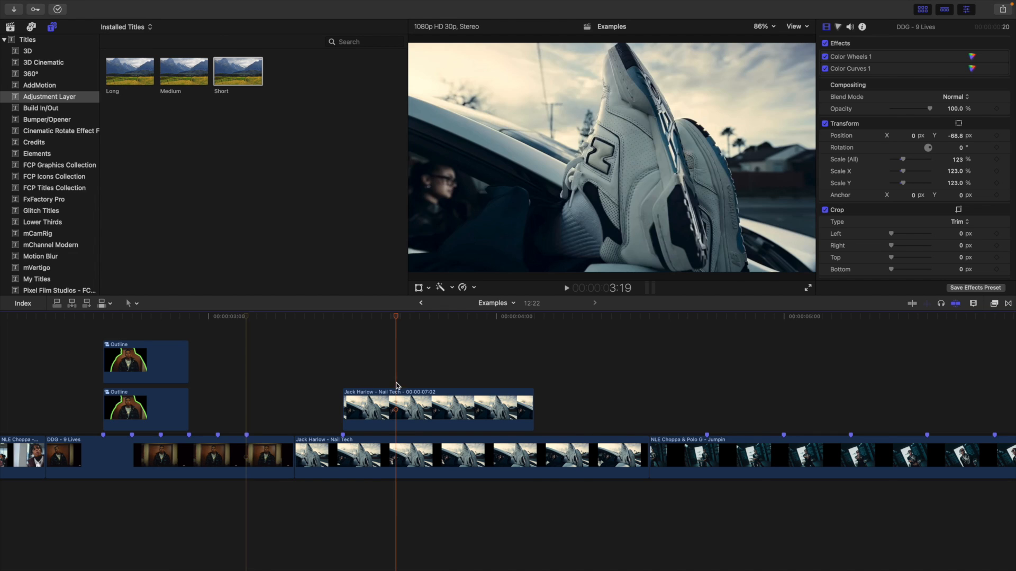
click(398, 409)
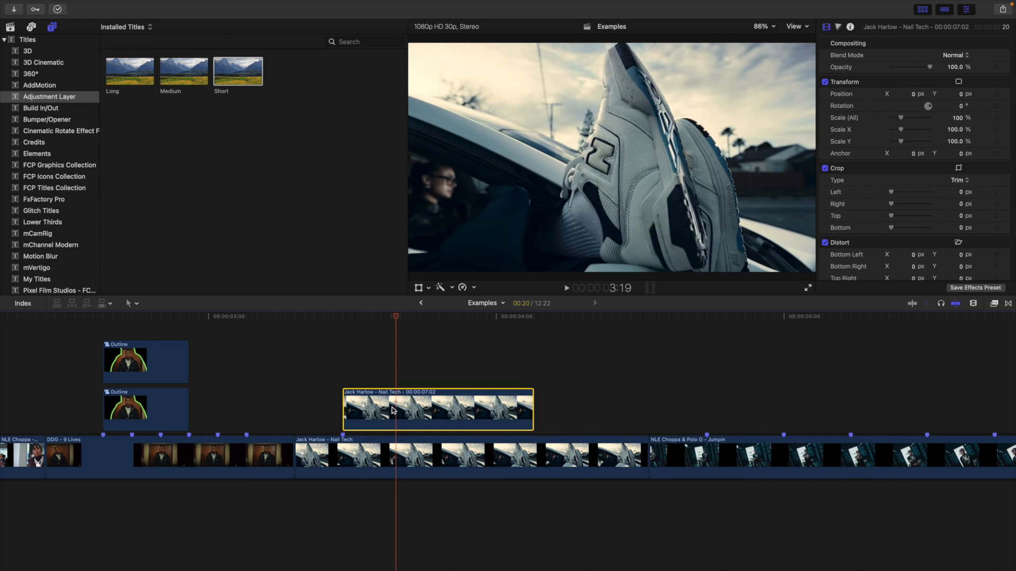
click(345, 370)
click(347, 410)
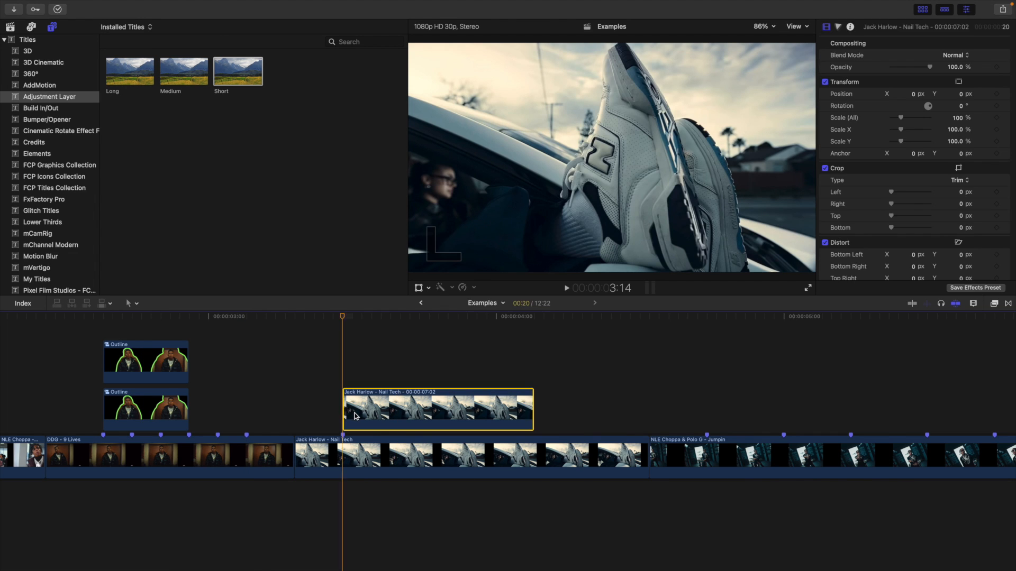
key(v)
key(v)
key(v)
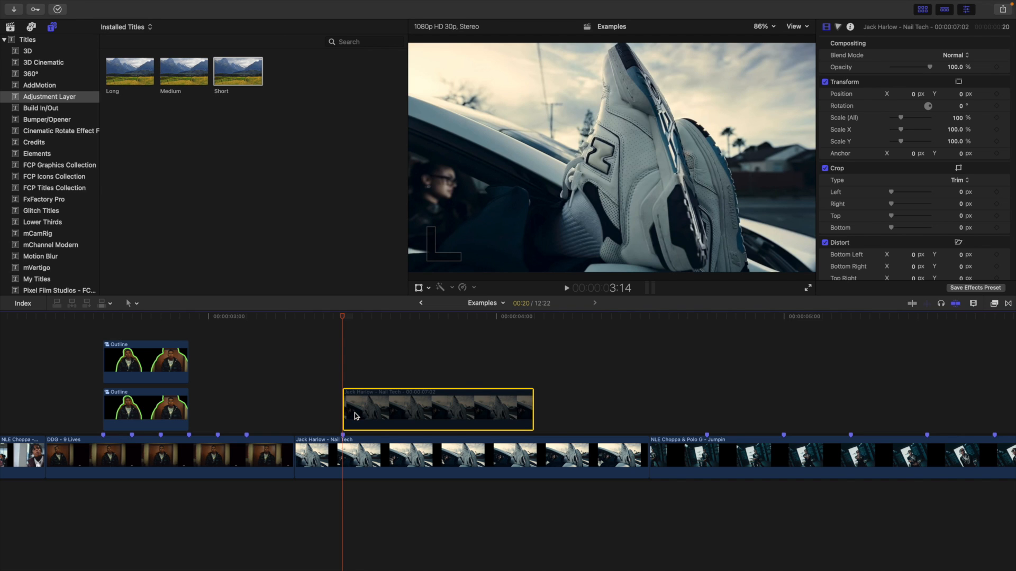
key(v)
Step: Play back the cut from DDG - 9 Lives into Jack Harlow - Nail Tech to review where the freeze frame starts
click(295, 403)
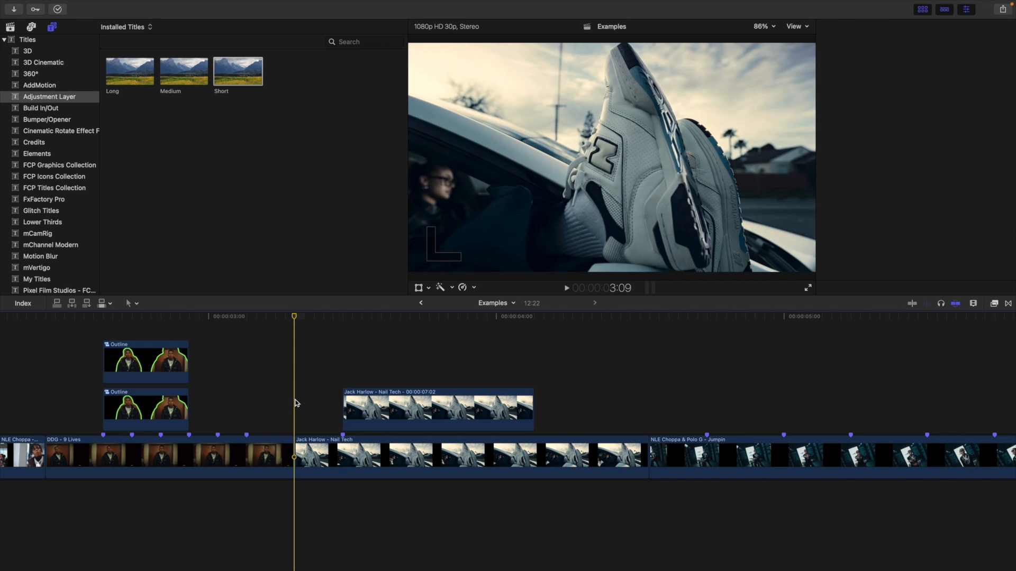
key(space)
click(254, 402)
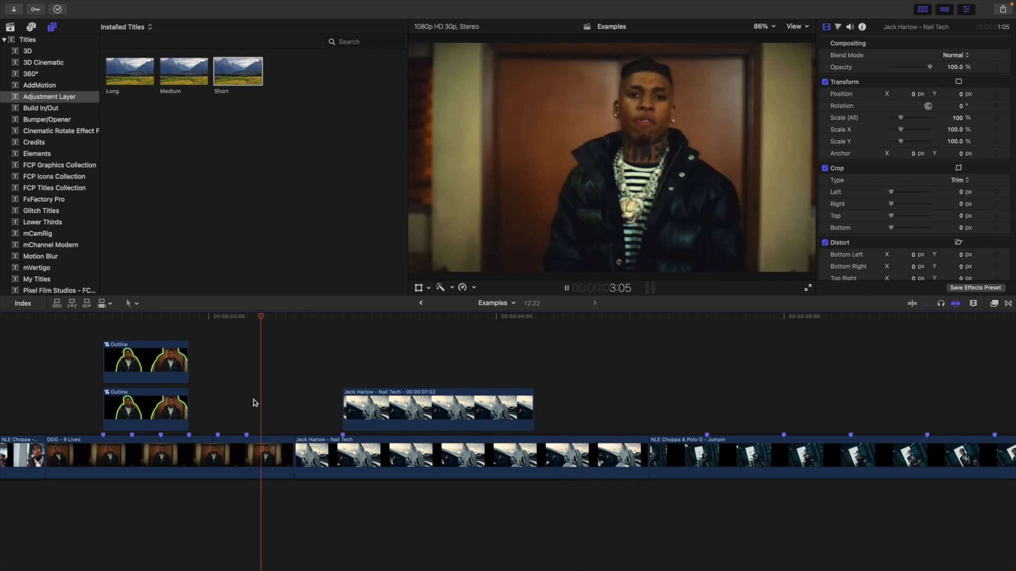
click(253, 402)
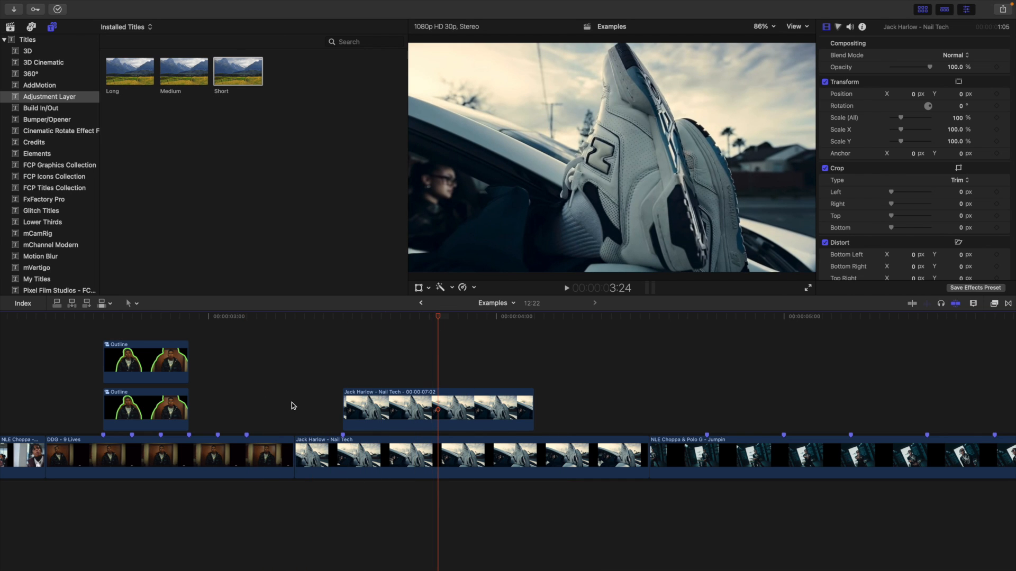
key(space)
click(293, 405)
key(space)
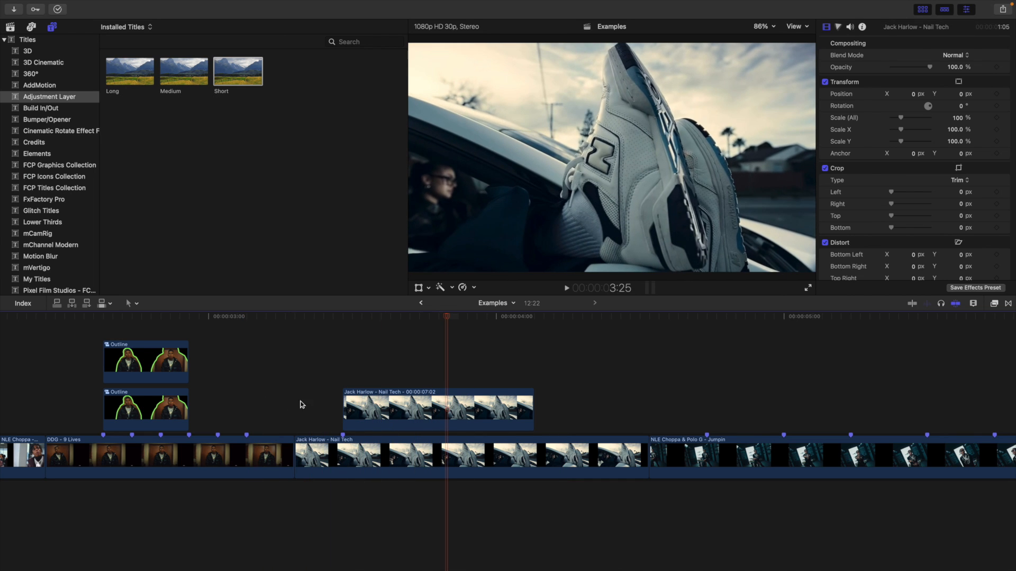
Step: Apply the Draw Mask effect to the Jack Harlow freeze frame above the main clip
click(345, 374)
click(357, 409)
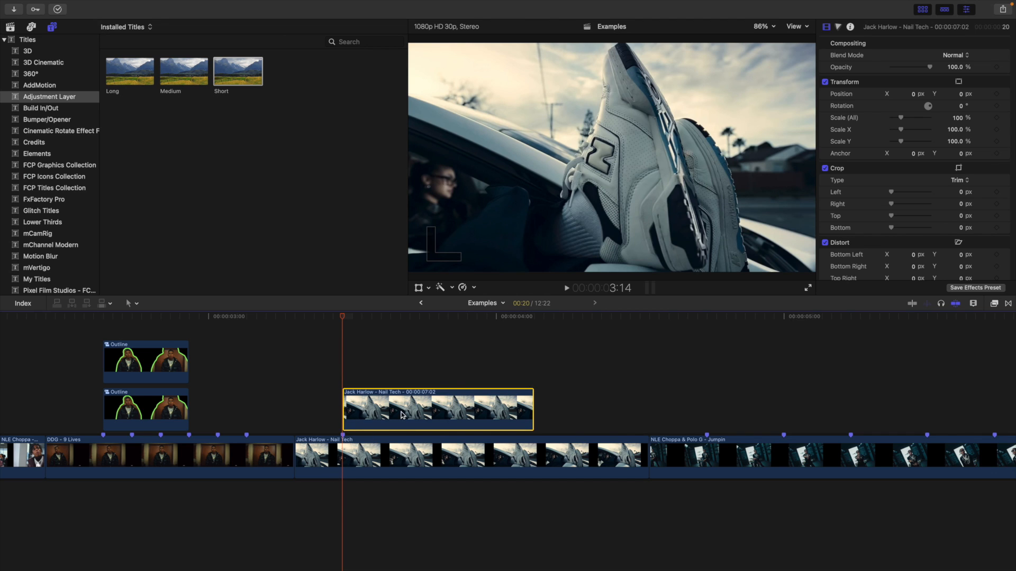
click(356, 459)
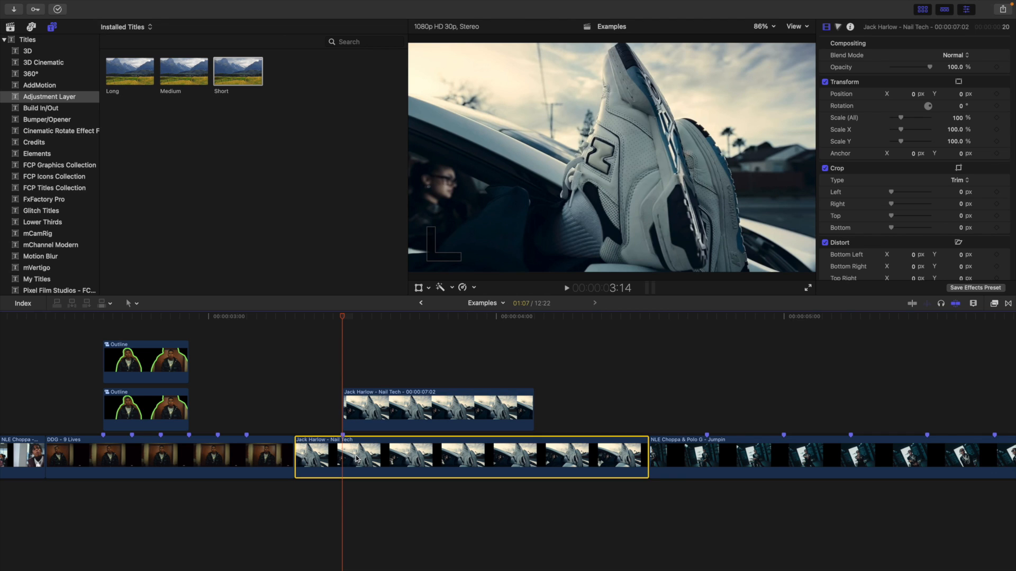
click(364, 421)
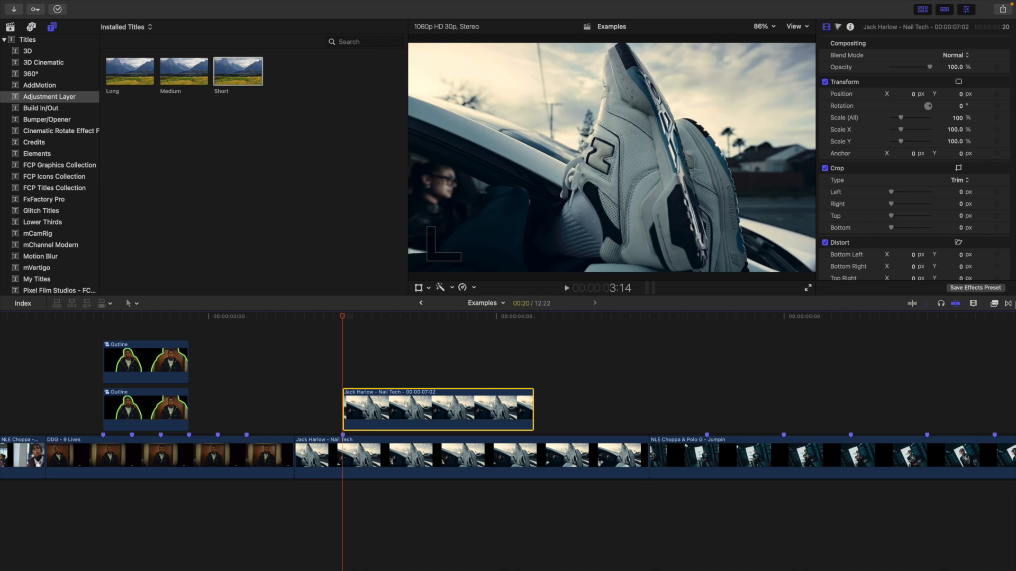
click(995, 304)
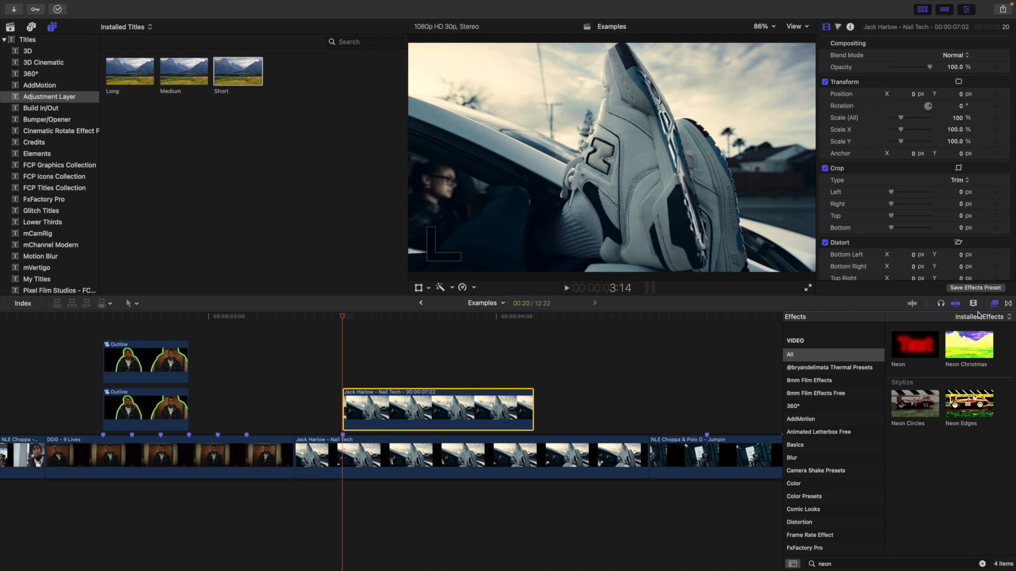
click(849, 564)
text(draw mask)
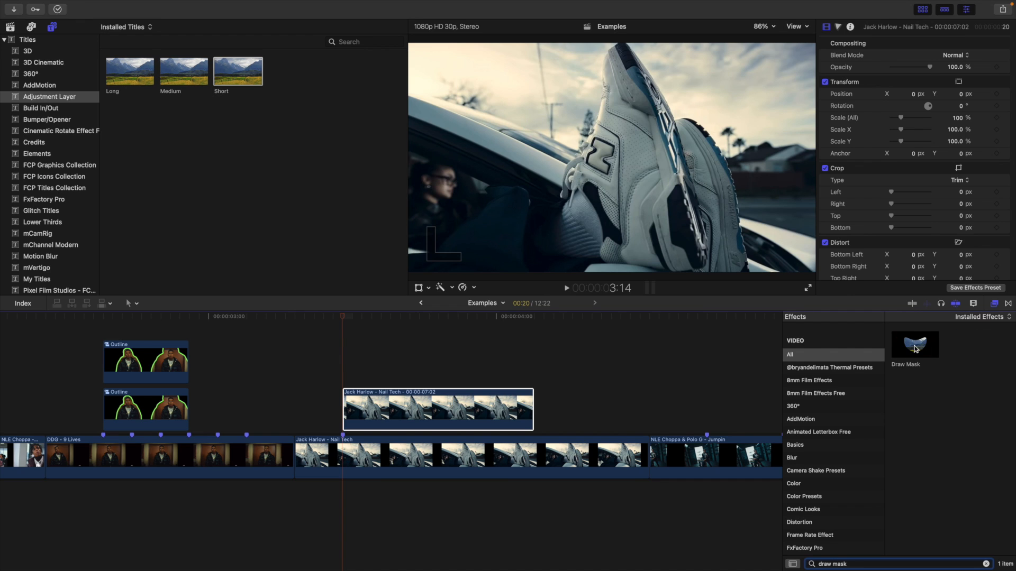
drag(914, 349, 529, 407)
click(995, 304)
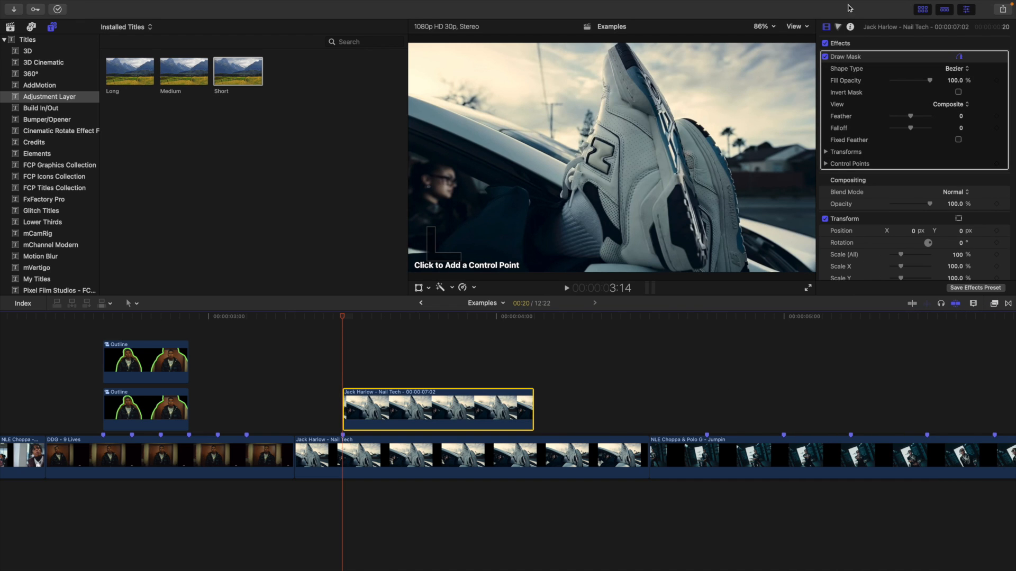
Step: Draw a closed mask around the N logo on the sneaker and set the mask's shape type to Linear
click(762, 27)
click(775, 110)
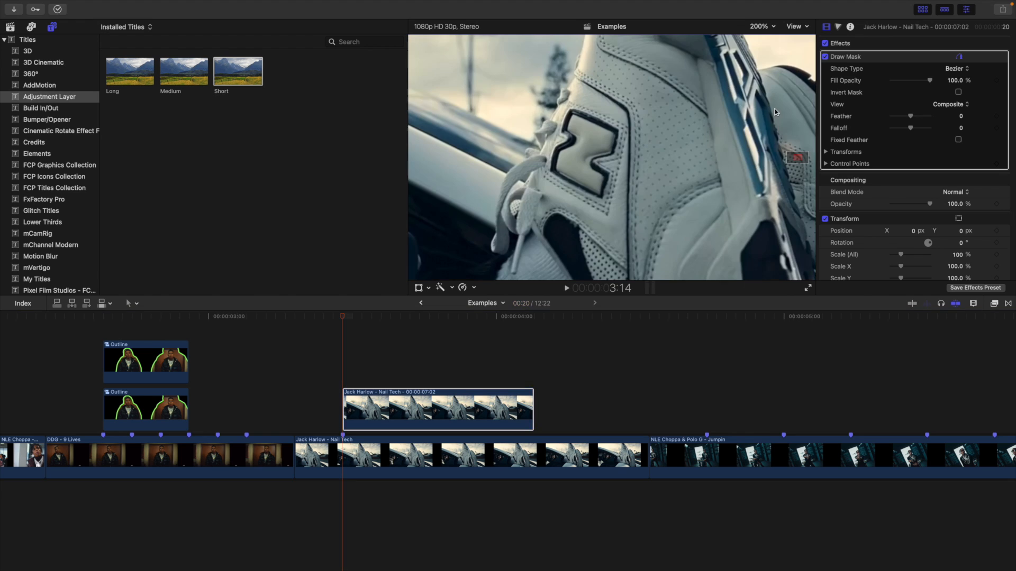
click(552, 173)
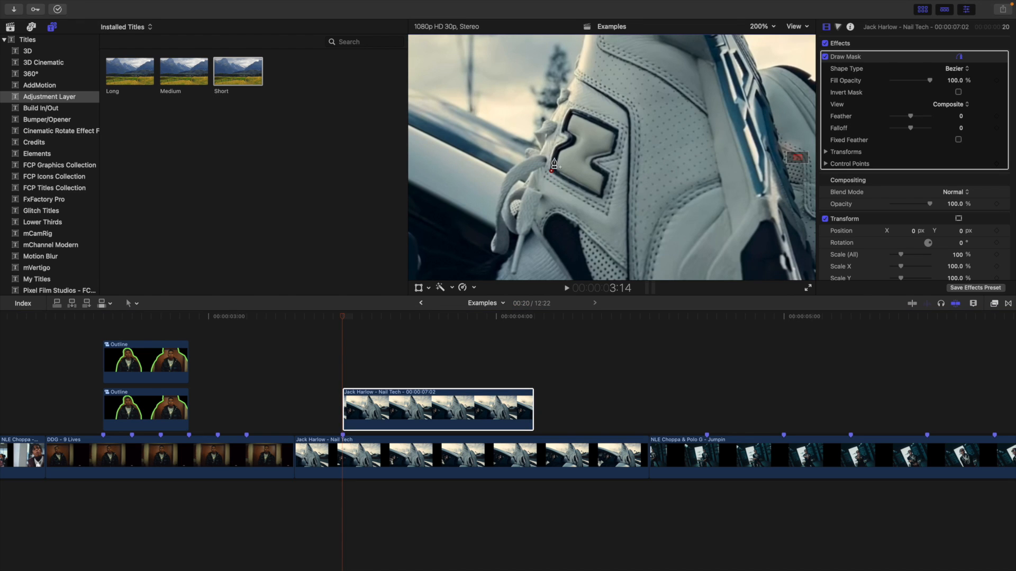
click(562, 132)
click(570, 109)
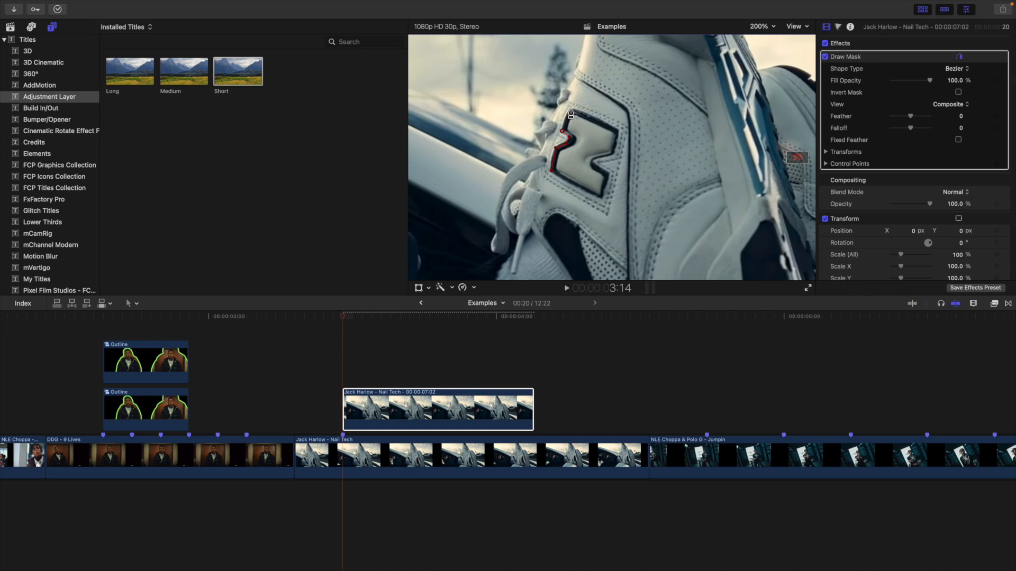
click(618, 130)
click(613, 152)
click(594, 161)
click(609, 173)
click(601, 198)
click(954, 58)
click(765, 28)
click(766, 37)
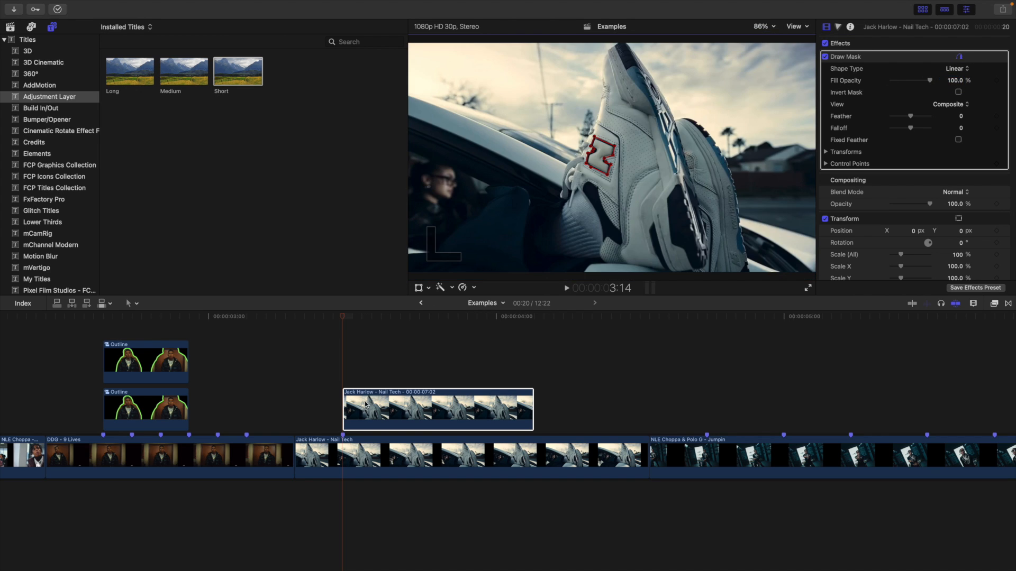
Step: Play back Jack Harlow - Nail Tech from its start to review the masked logo over the moving footage
click(293, 403)
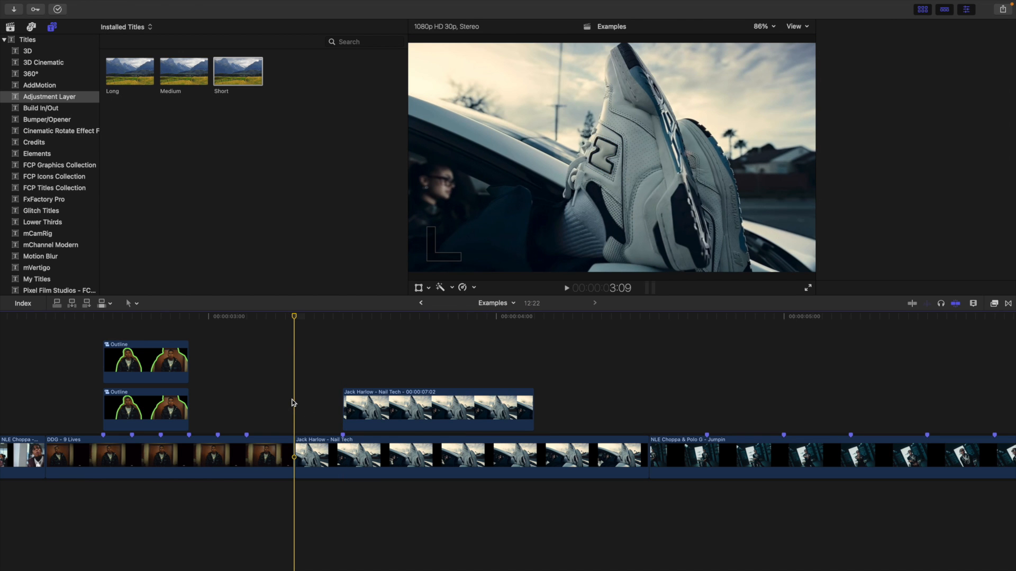
key(space)
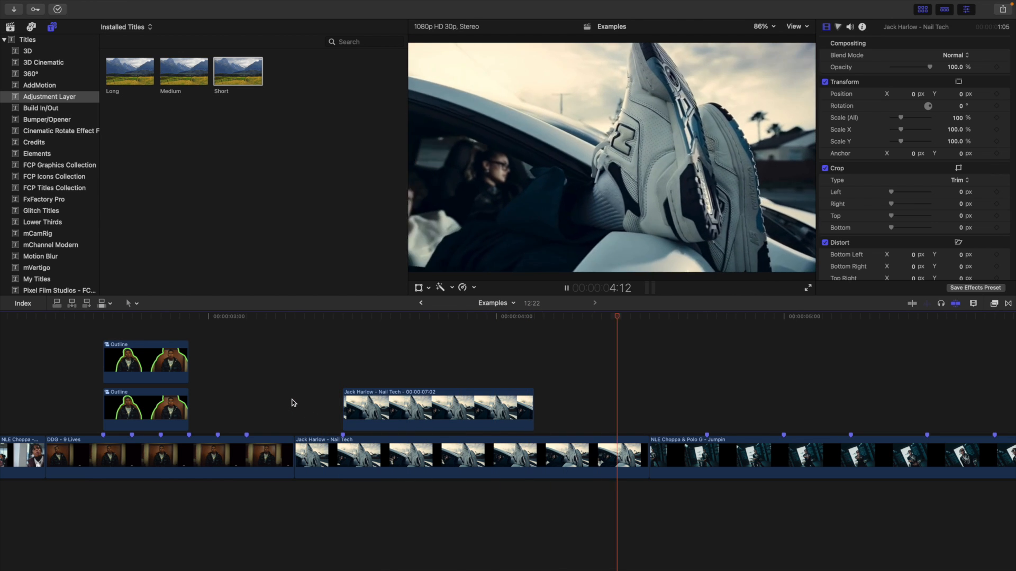
click(294, 403)
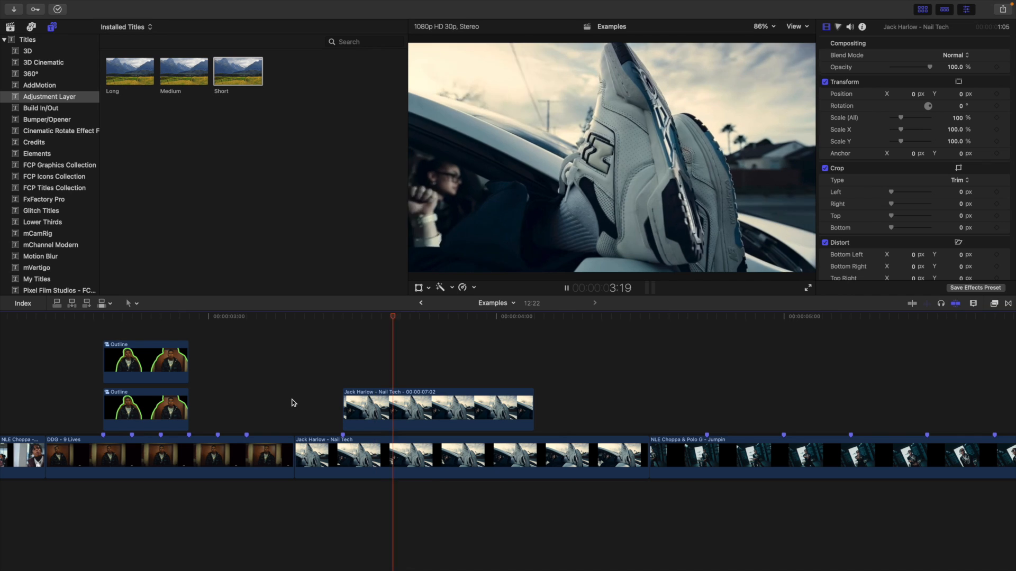
key(space)
Step: Disable and re-enable the main Jack Harlow clip at the freeze frame's first frame to check the masked logo alone
click(343, 408)
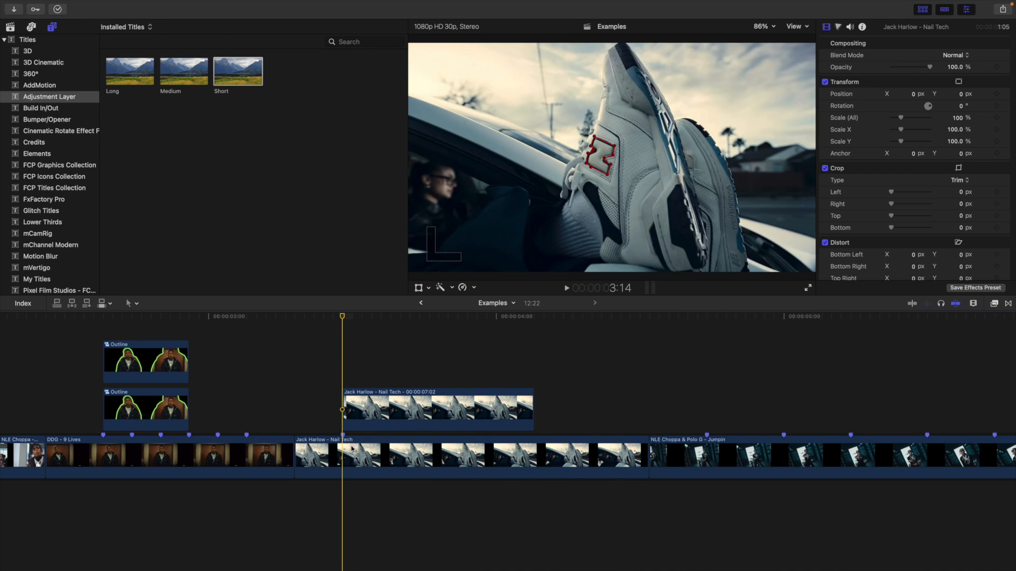
click(360, 462)
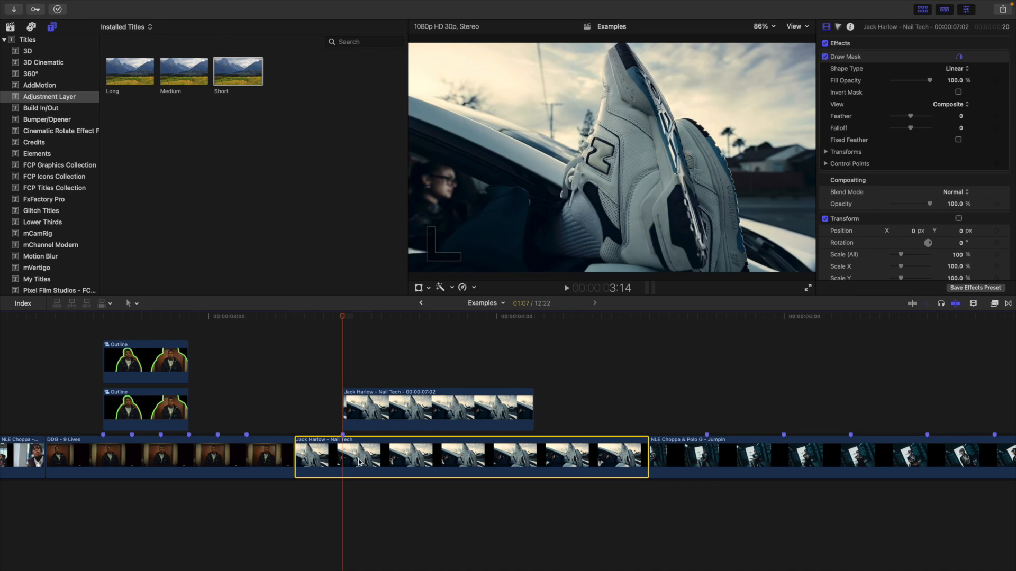
key(v)
key(v)
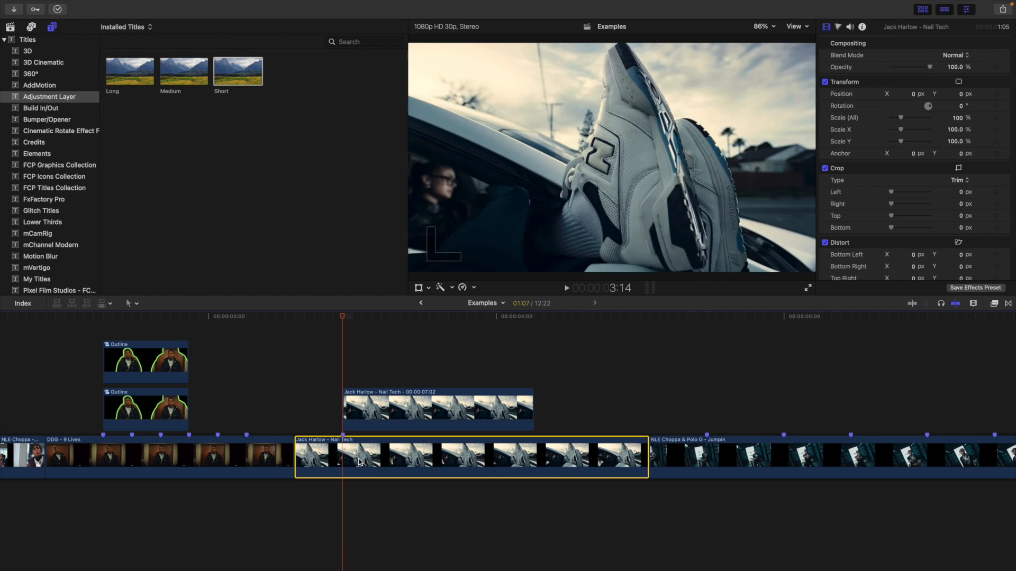
key(v)
key(v)
Step: Disable the masked freeze frame and add an object tracker to the Jack Harlow - Nail Tech clip underneath
click(406, 420)
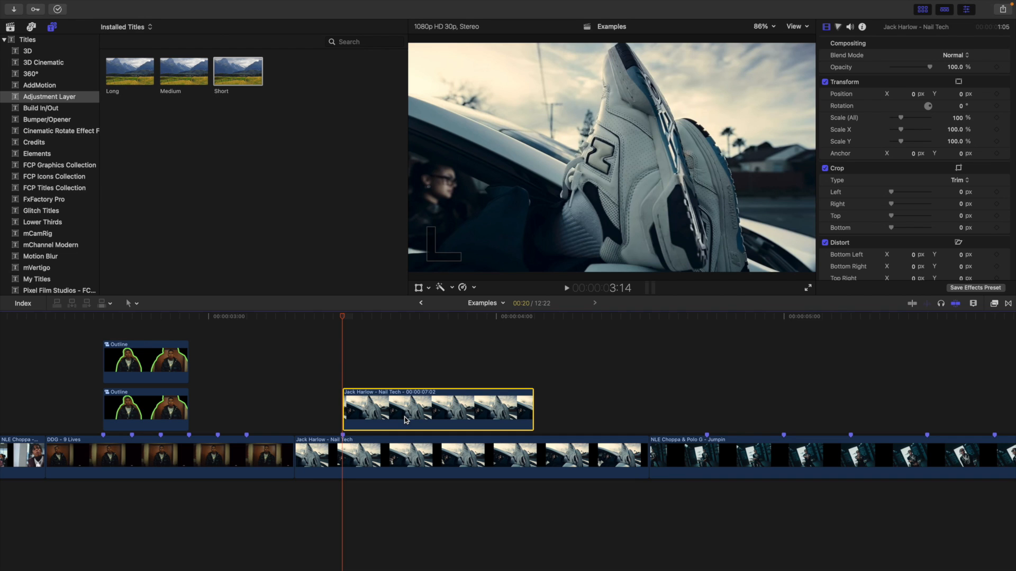
key(v)
click(375, 448)
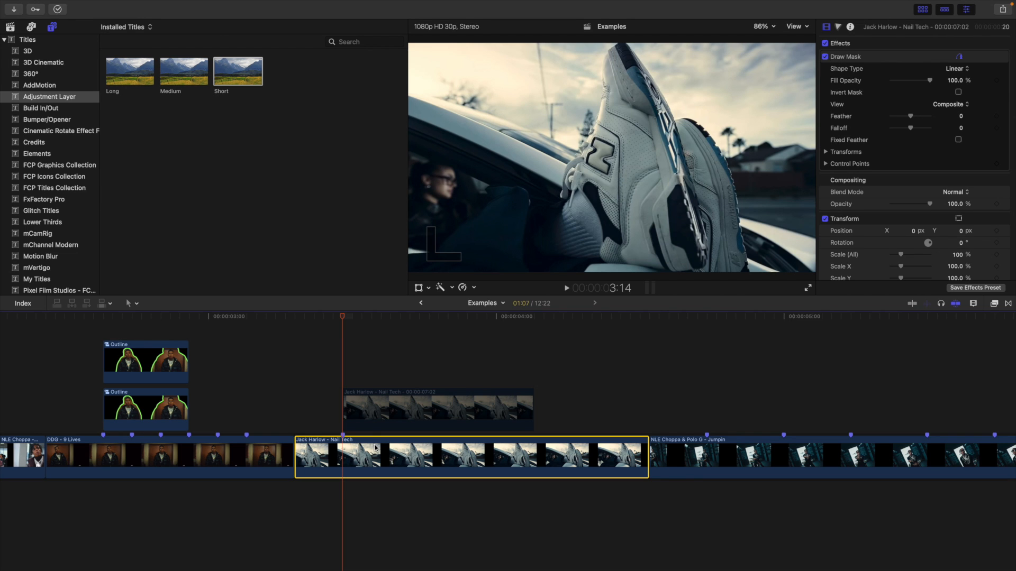
scroll(854, 193, down, 5)
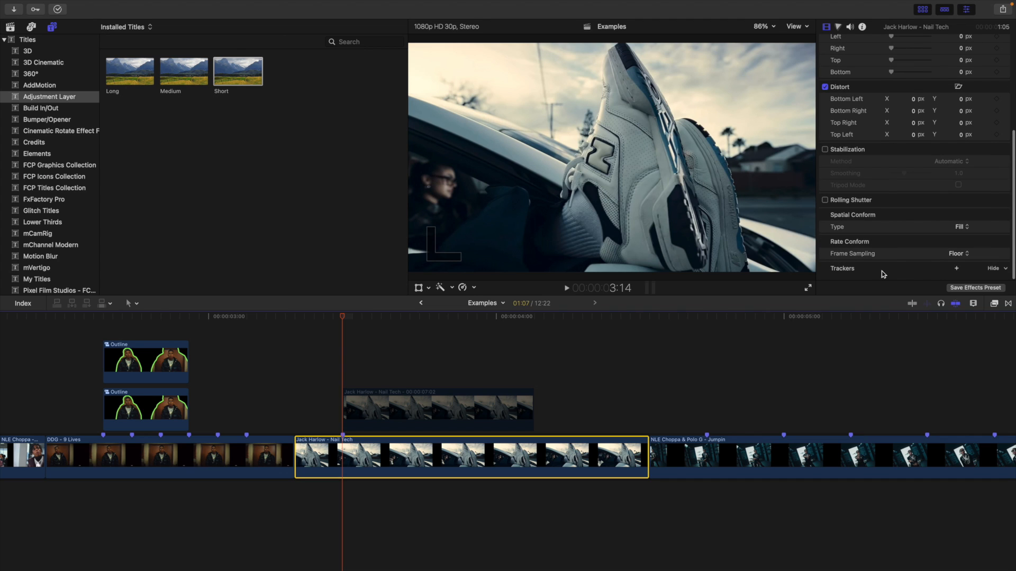
click(956, 269)
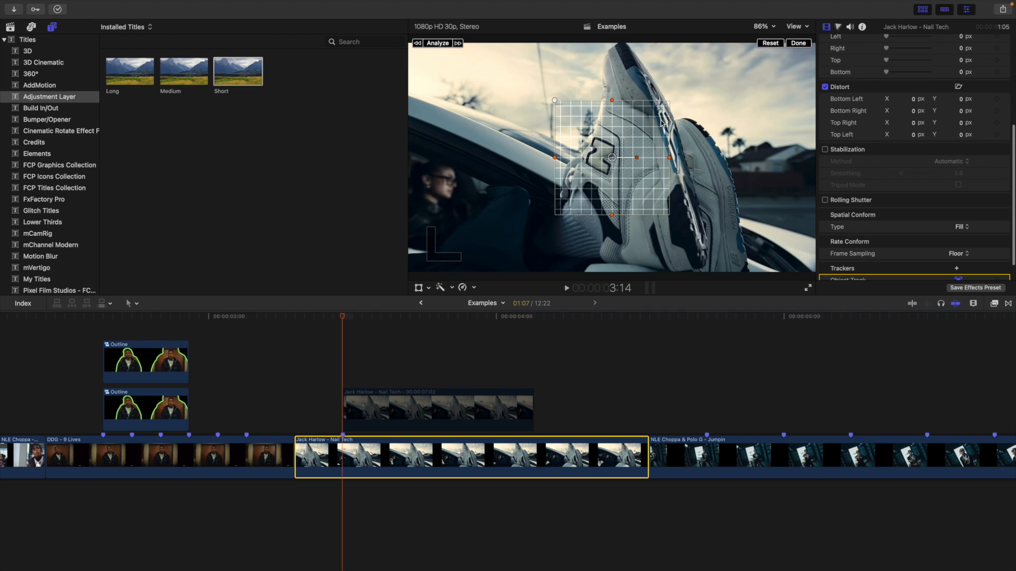
Step: Shrink, rotate and position the tracker grid so it fits tightly over the N logo on the sneaker
drag(612, 101, 612, 133)
drag(554, 157, 589, 157)
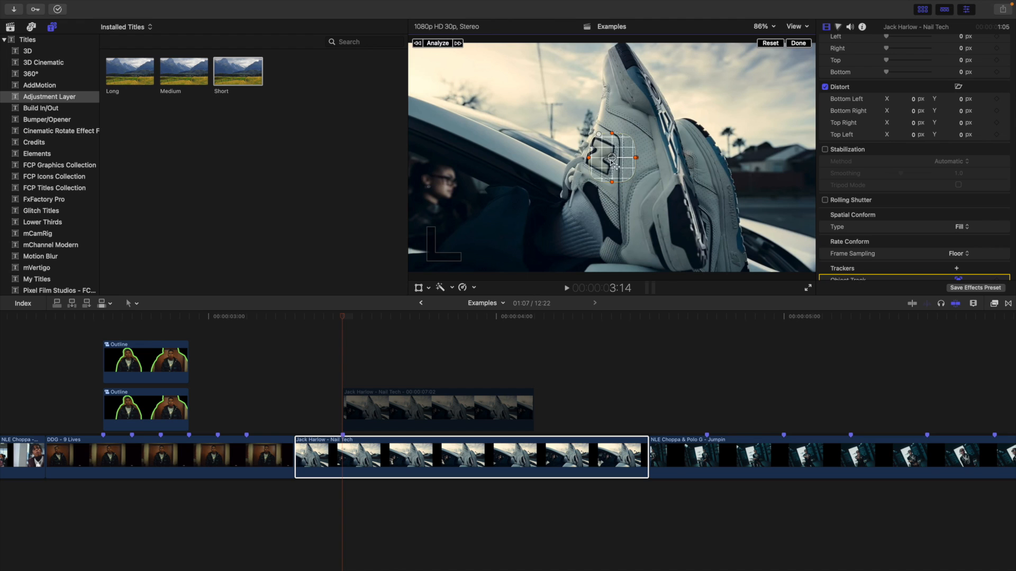
drag(617, 161, 602, 158)
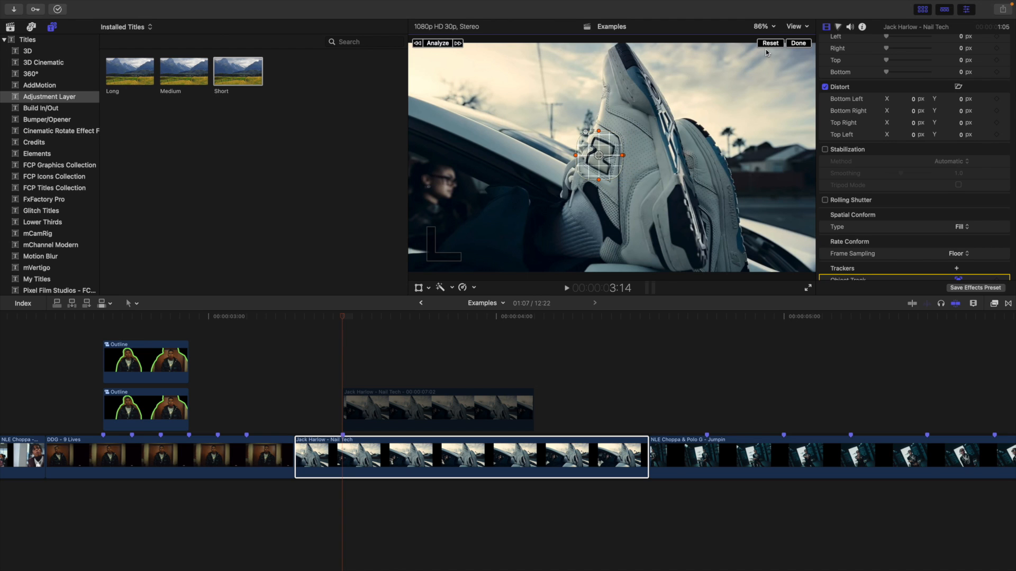
click(759, 27)
click(776, 108)
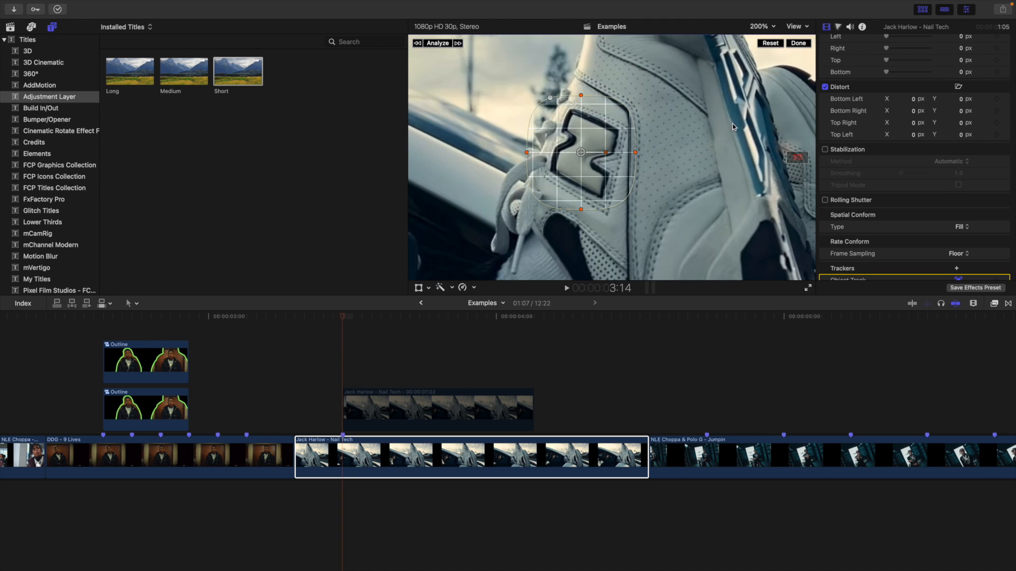
mouse_move(602, 154)
mouse_down()
mouse_move(628, 172)
mouse_move(615, 163)
mouse_up()
drag(591, 95, 597, 115)
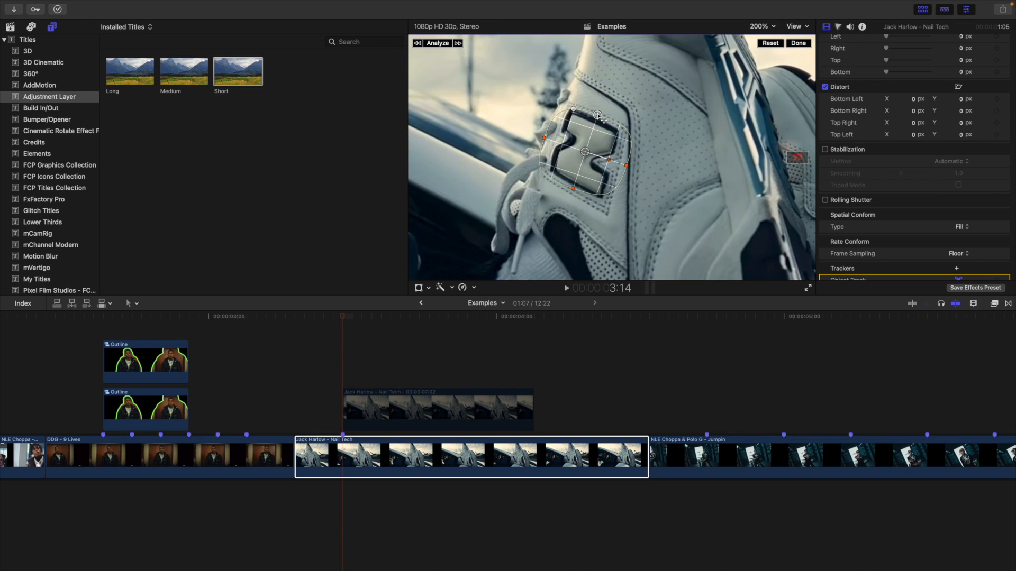
drag(546, 140, 554, 143)
click(762, 27)
click(768, 36)
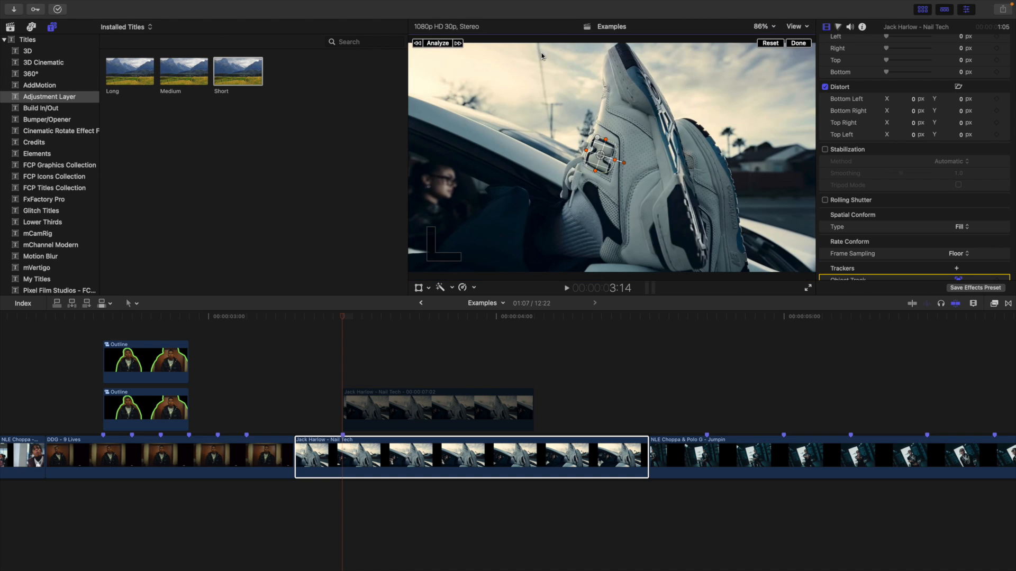
Step: Analyze the logo's motion across the clip and return to the freeze frame's first frame
click(442, 45)
drag(342, 320, 343, 361)
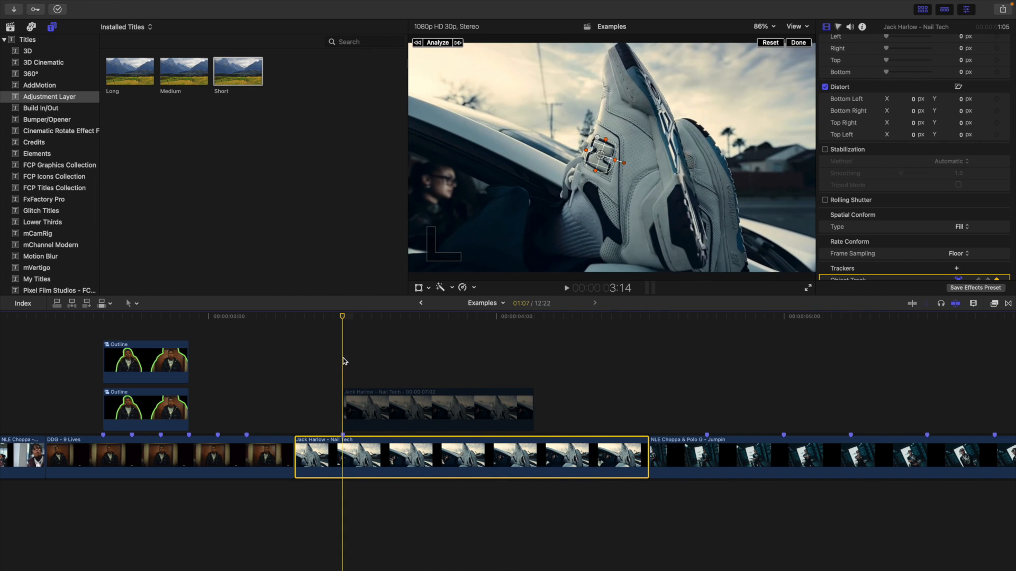
scroll(926, 265, down, 2)
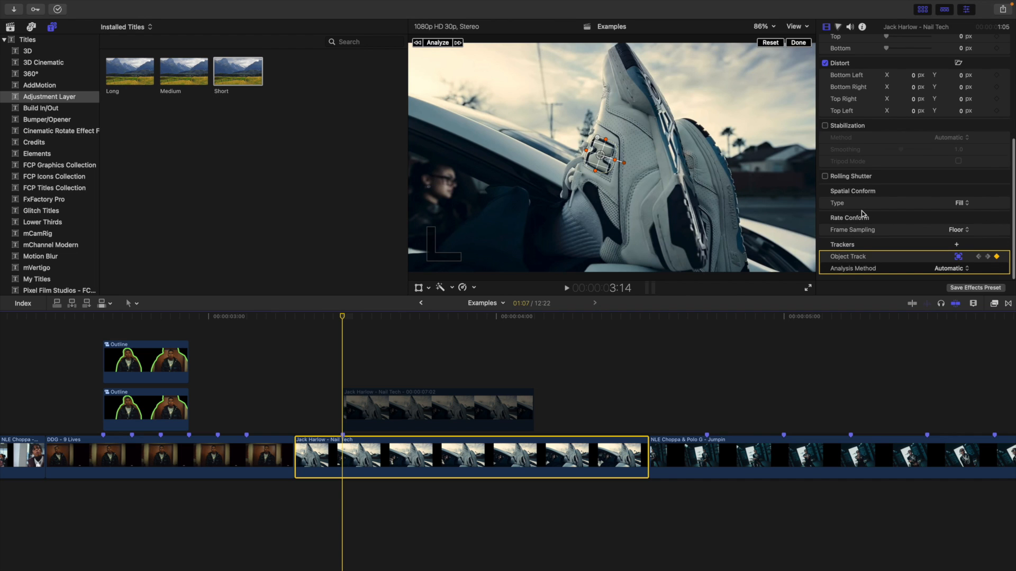
Step: Enable the masked logo clip above the shoe footage and link its transform to the existing Object Track
scroll(861, 211, up, 5)
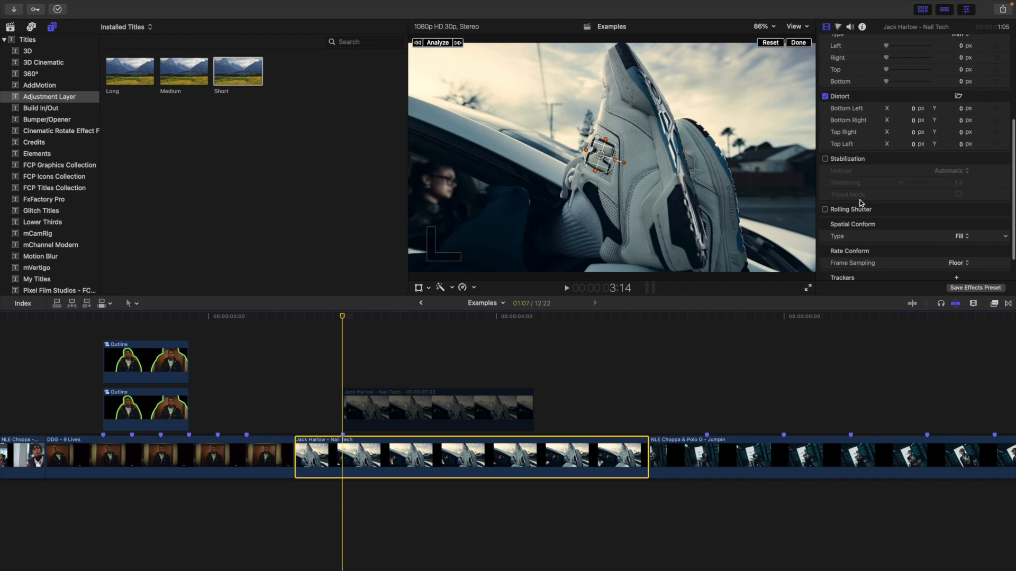
click(403, 416)
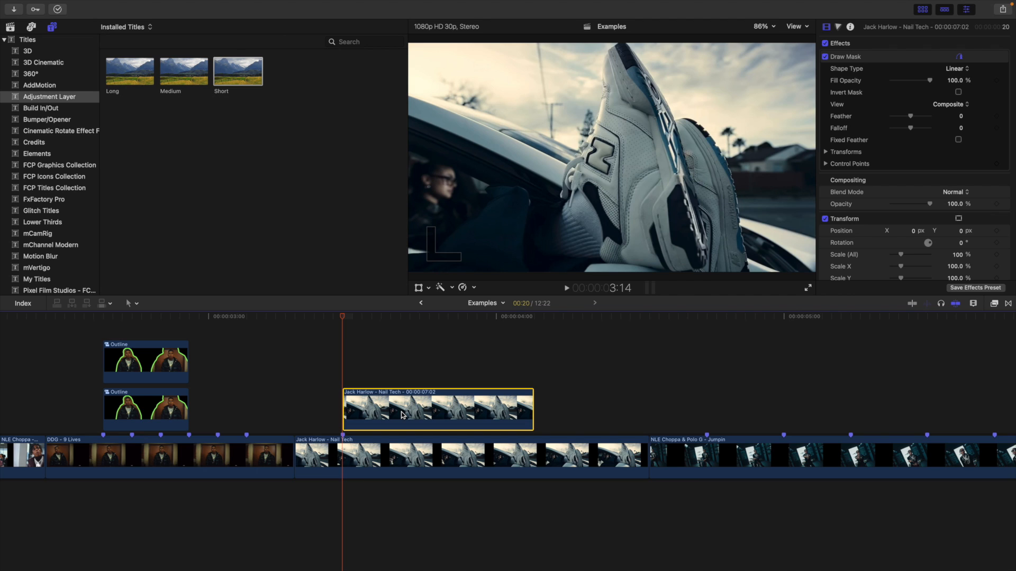
click(419, 288)
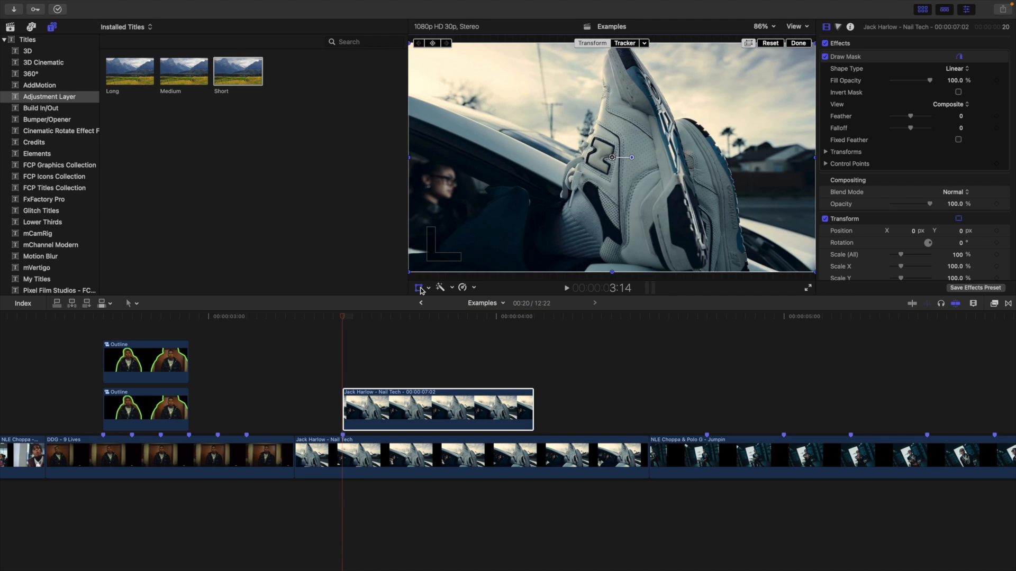
click(645, 44)
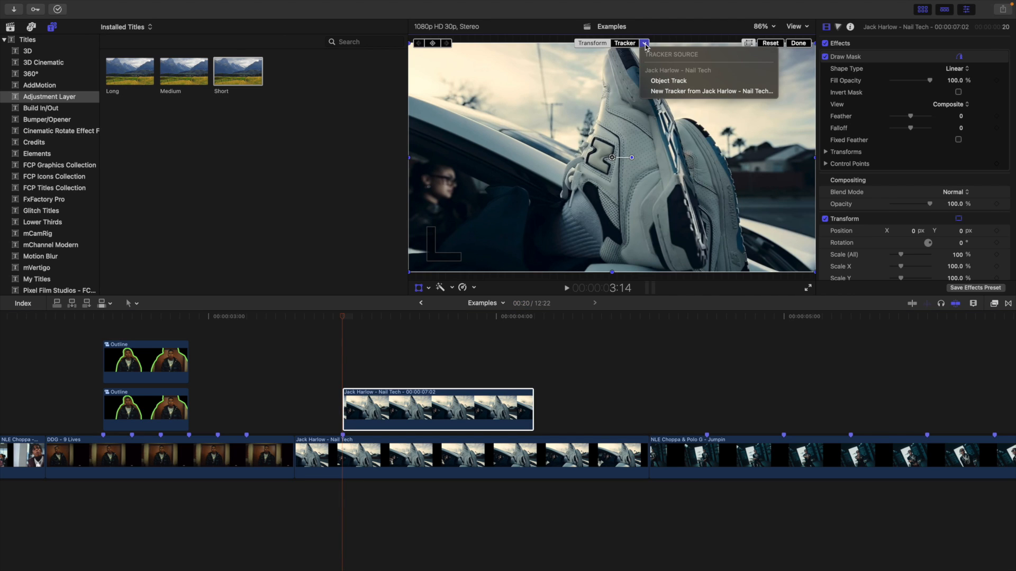
click(660, 82)
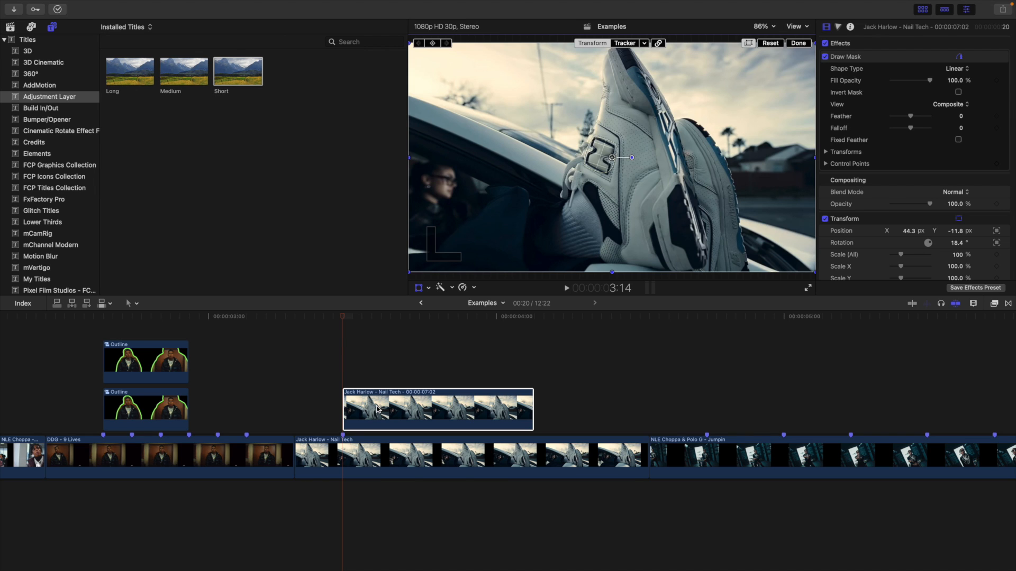
Step: Add position and scale keyframes to the masked logo clip at its first frame, 3:14
click(378, 408)
scroll(901, 215, down, 3)
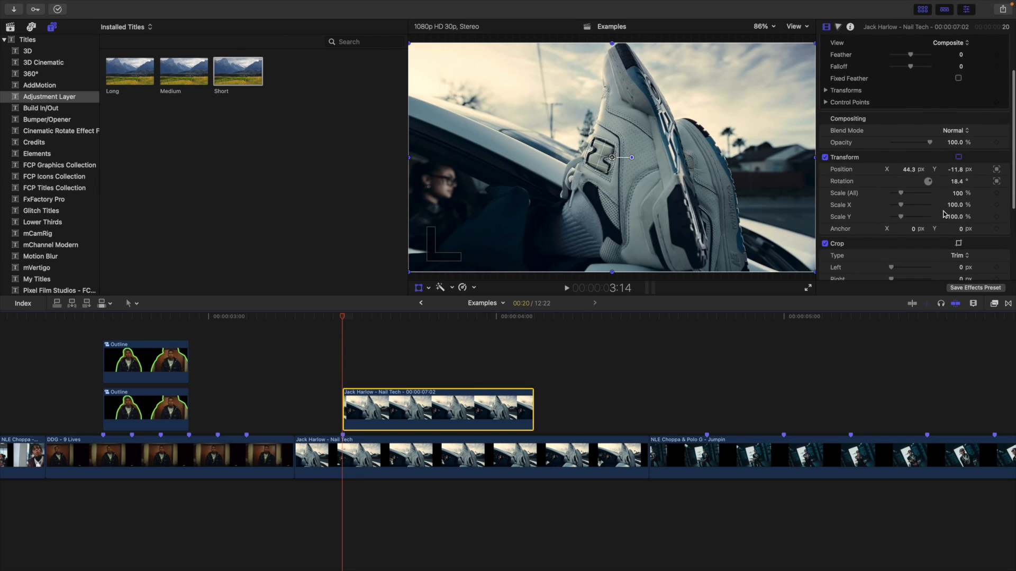
click(997, 170)
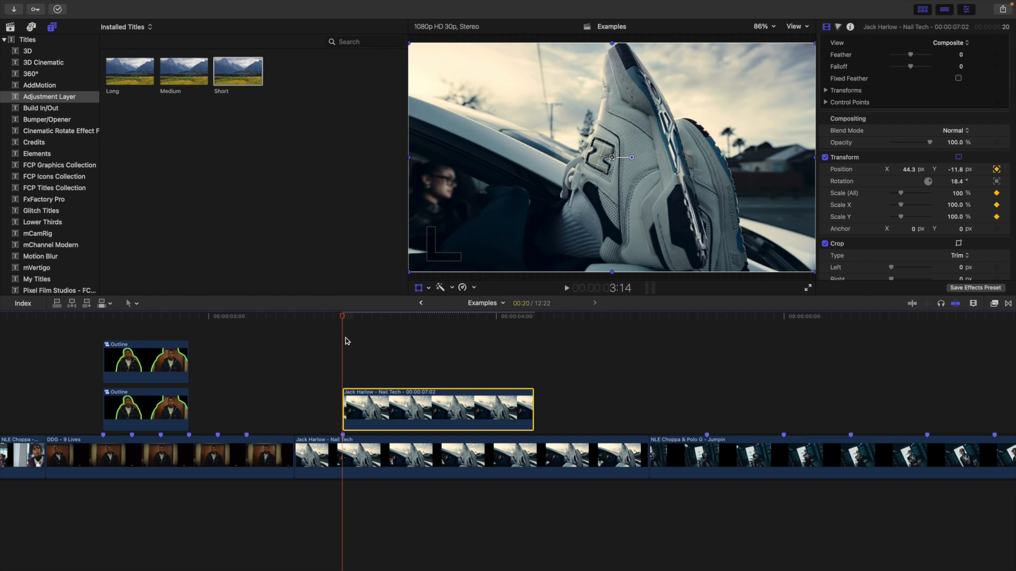
Step: Mark the logo clip at 3:23 and keyframe its scale at 170% and its X position at -54.3 px there
key(Right)
key(Right)
key(Right)
key(Right)
key(Right)
key(Right)
key(Right)
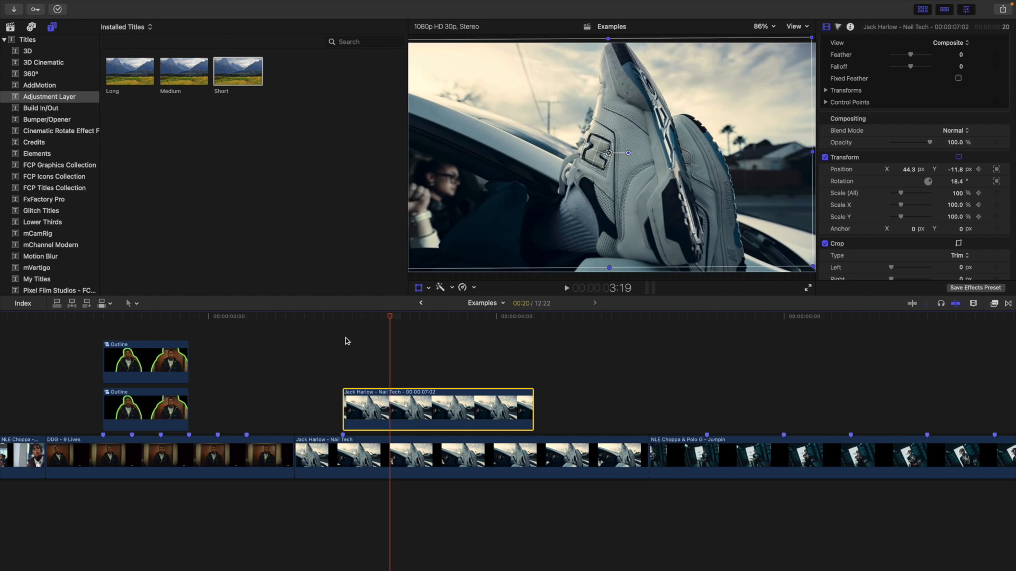
key(Right)
key(Right)
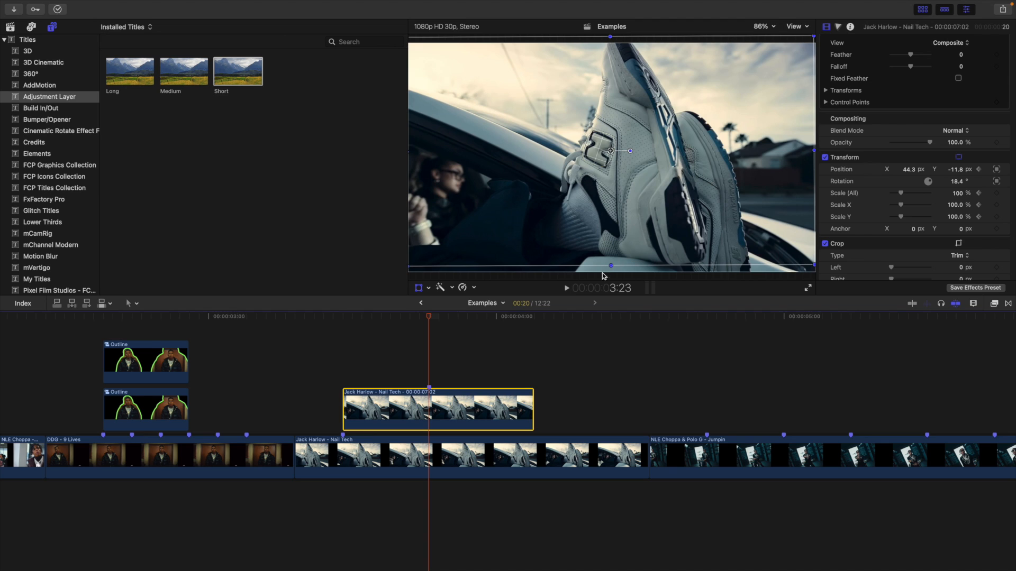
click(959, 194)
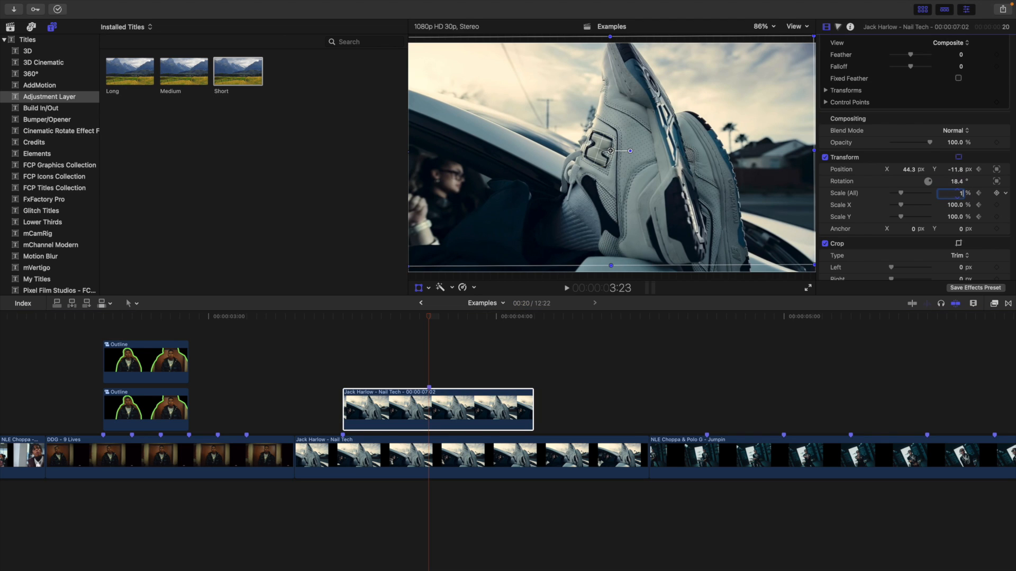
key(Return)
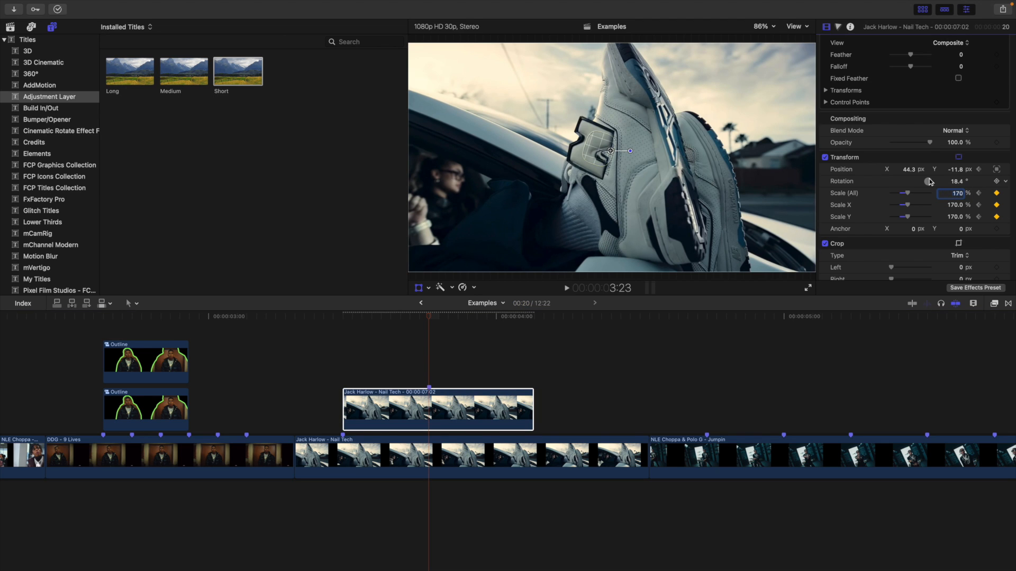
drag(610, 151, 590, 151)
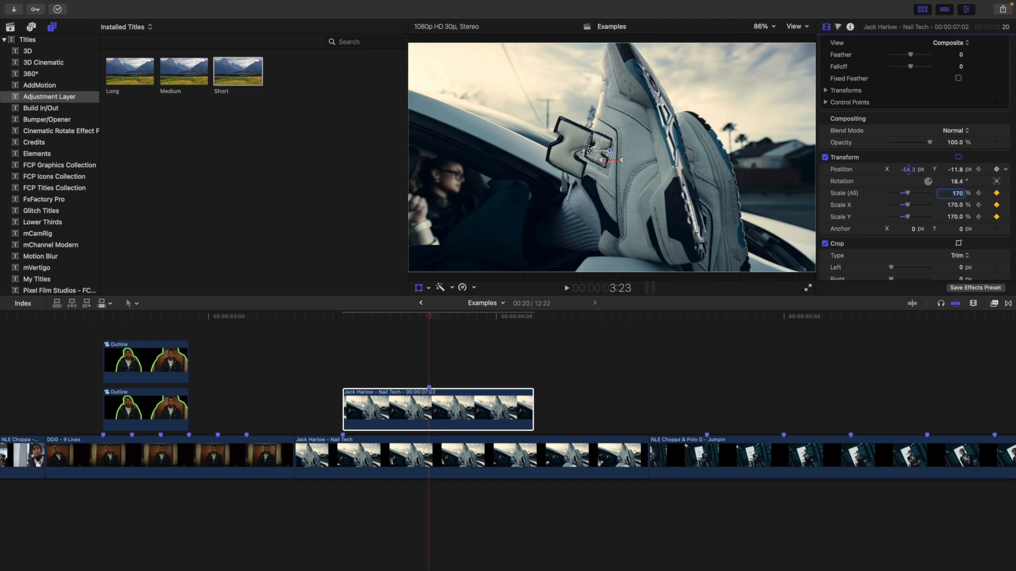
Step: Mark the logo clip one frame further, at 3:24, and add keyframes holding its enlarged scale and offset position
click(429, 402)
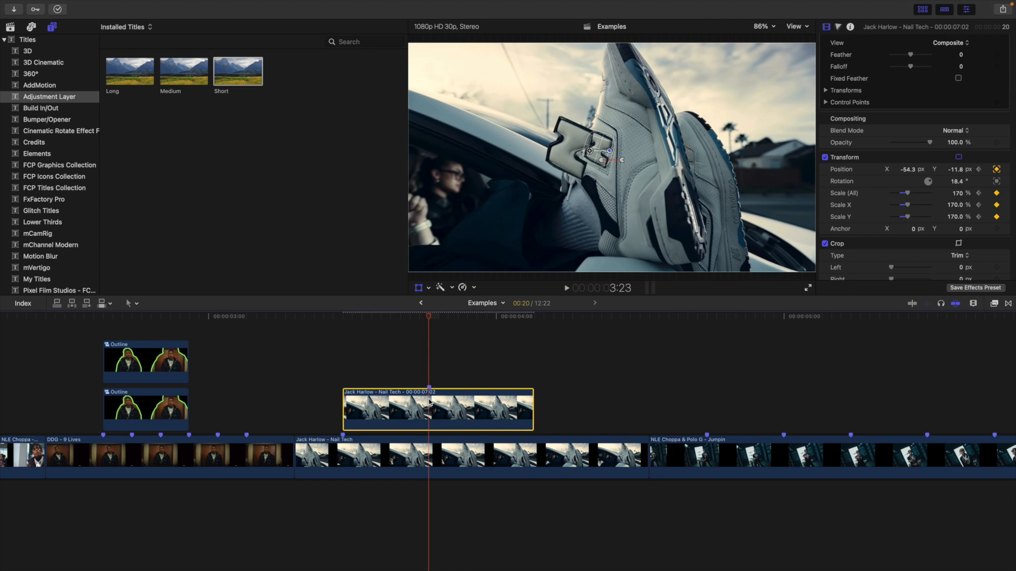
key(Right)
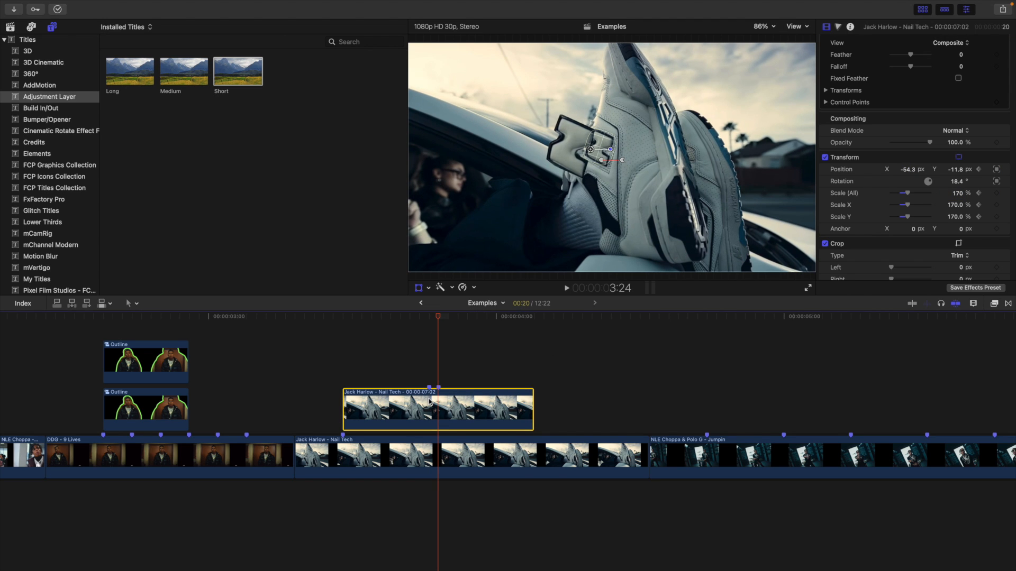
click(996, 193)
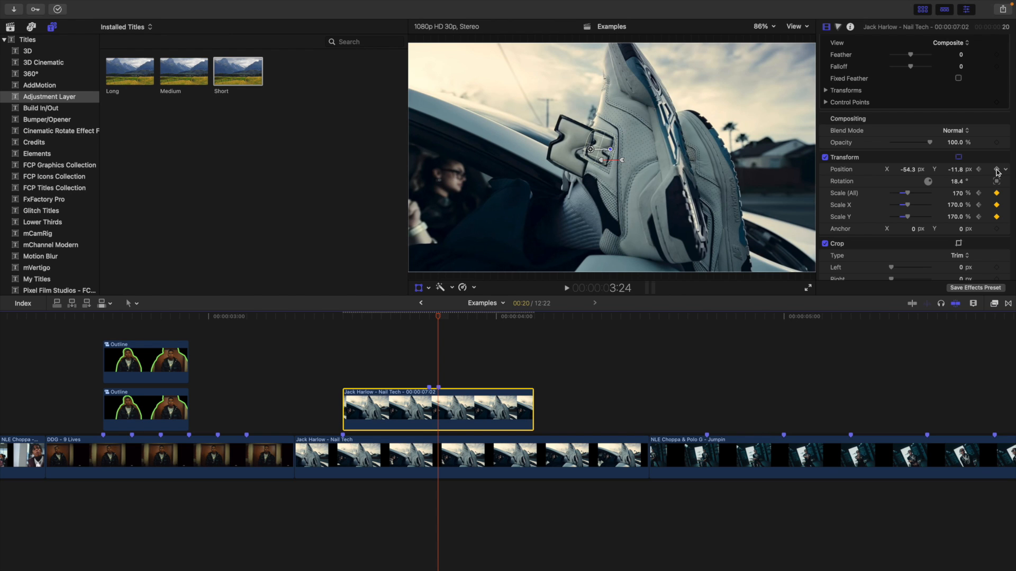
Step: Set the logo clip's overall scale to 100% at its end, 4:04
key(space)
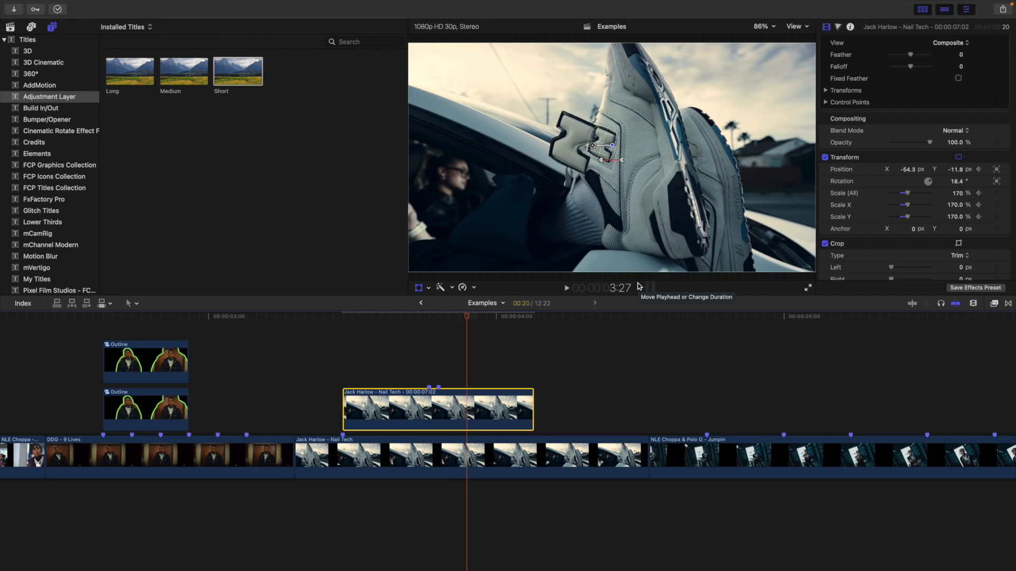
click(958, 193)
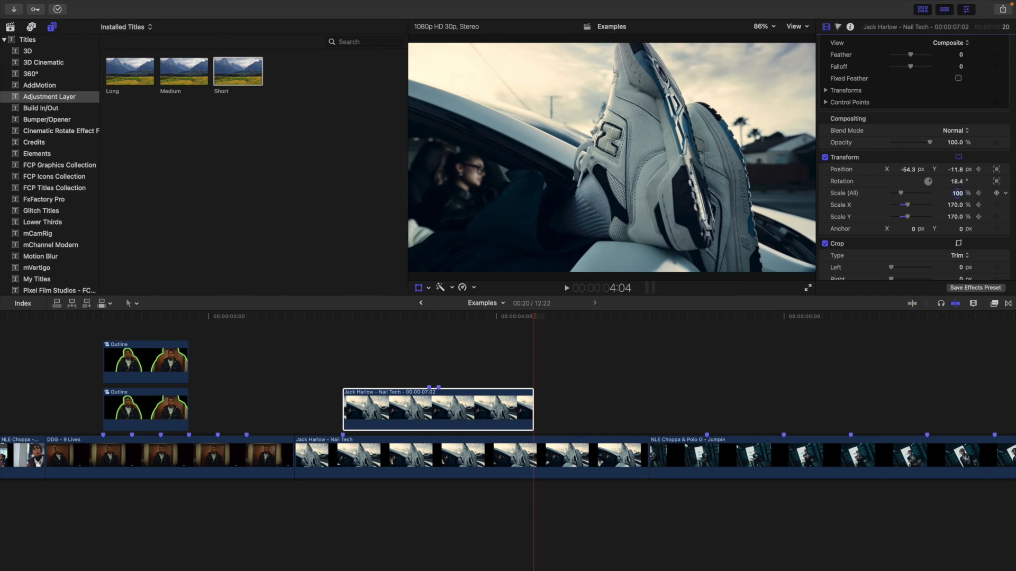
text(100)
key(Return)
Step: Check the logo clip's starting X position and enter the same value, 44.3 px, at its end, 4:04
click(347, 370)
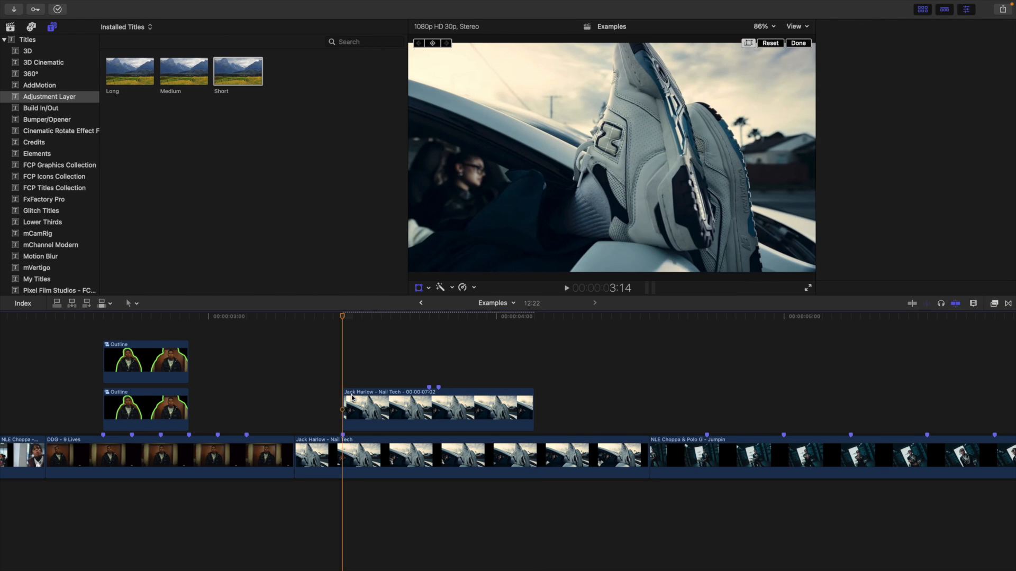
click(351, 407)
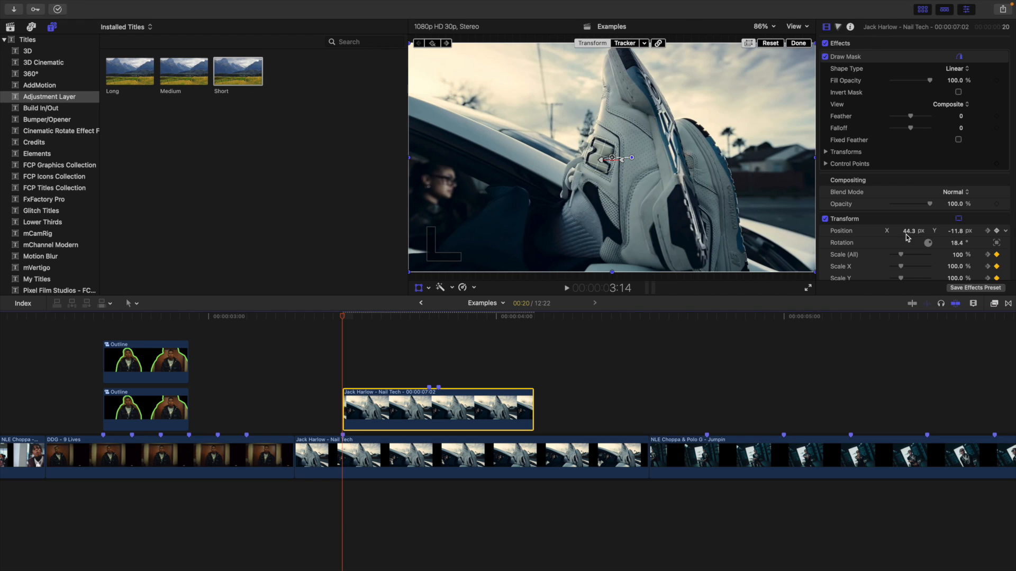
click(535, 372)
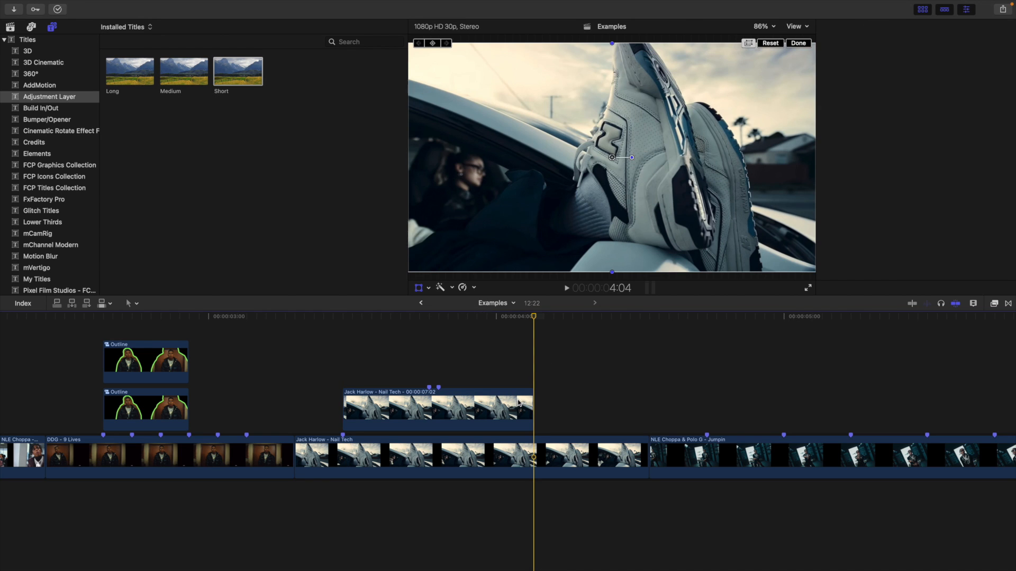
click(518, 403)
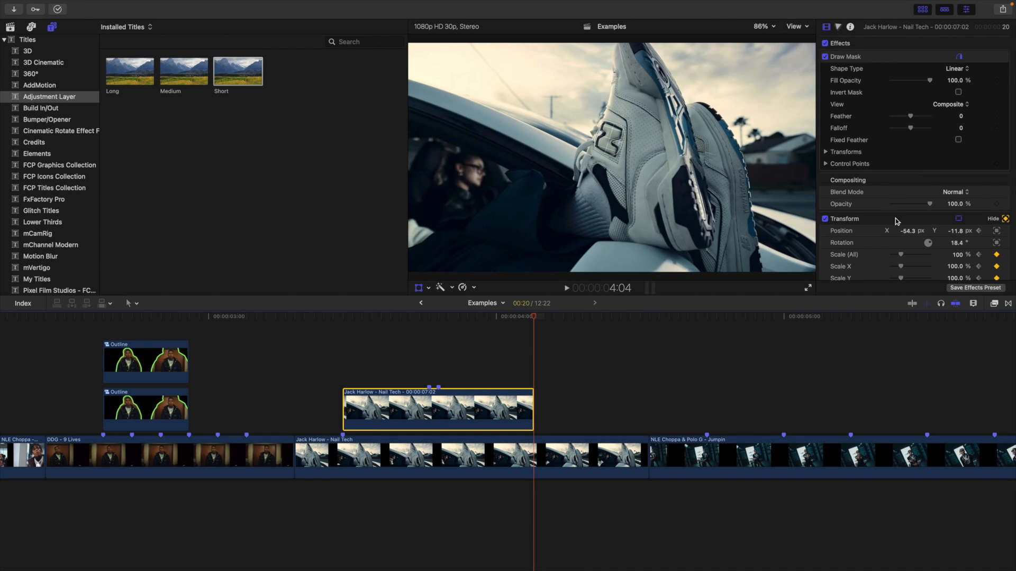
click(905, 233)
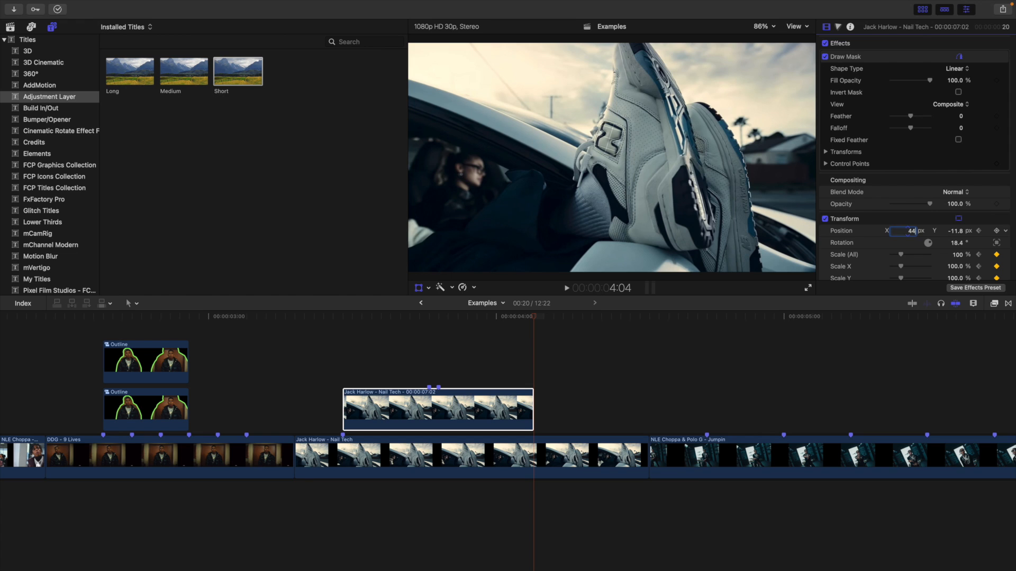
click(907, 232)
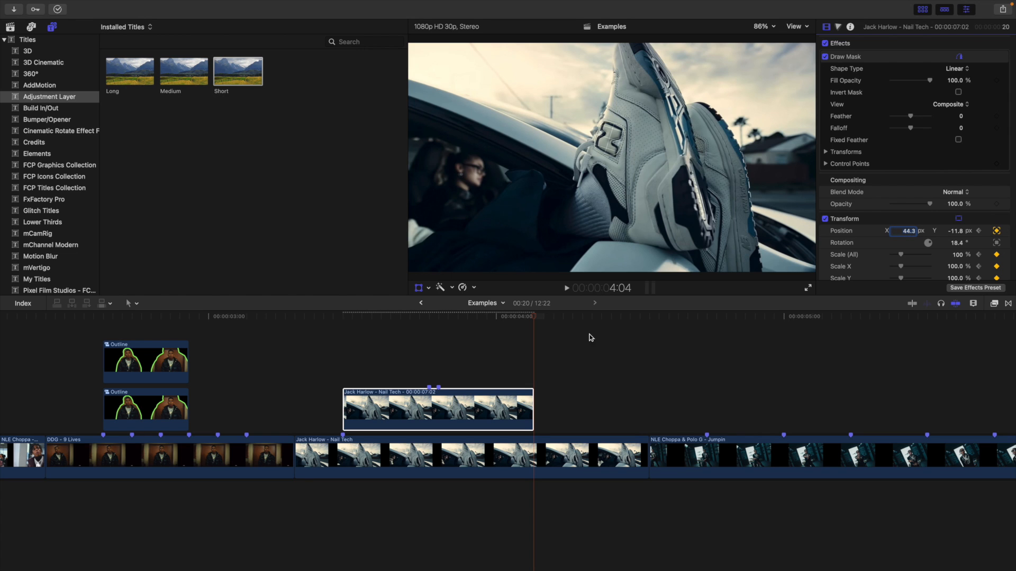
Step: Step through the logo clip from 3:14 to 3:20 to check the pop-out animation, and close the transform controls
click(344, 407)
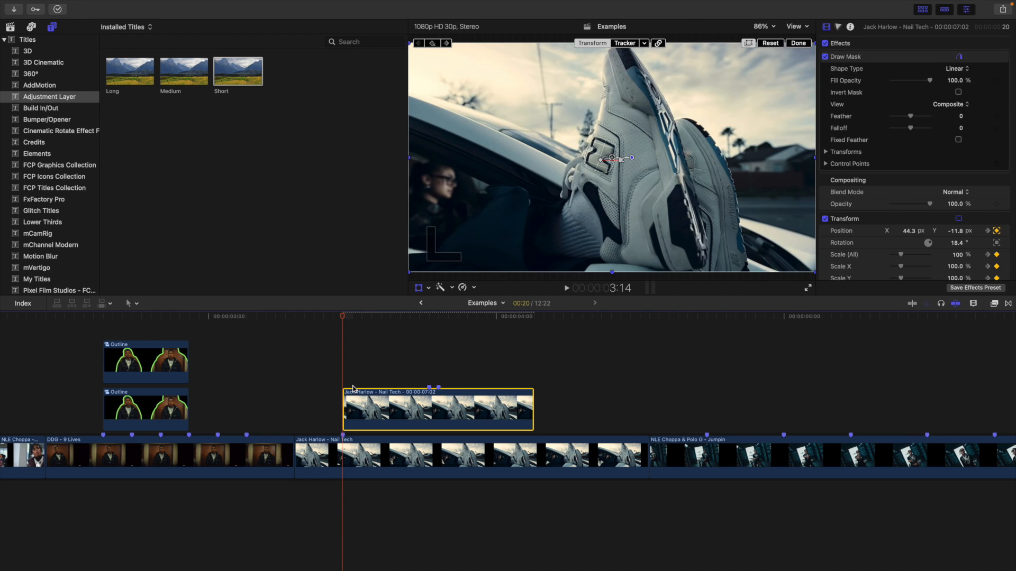
key(Right)
key(Right)
key(Right)
key(Right)
key(Right)
key(Right)
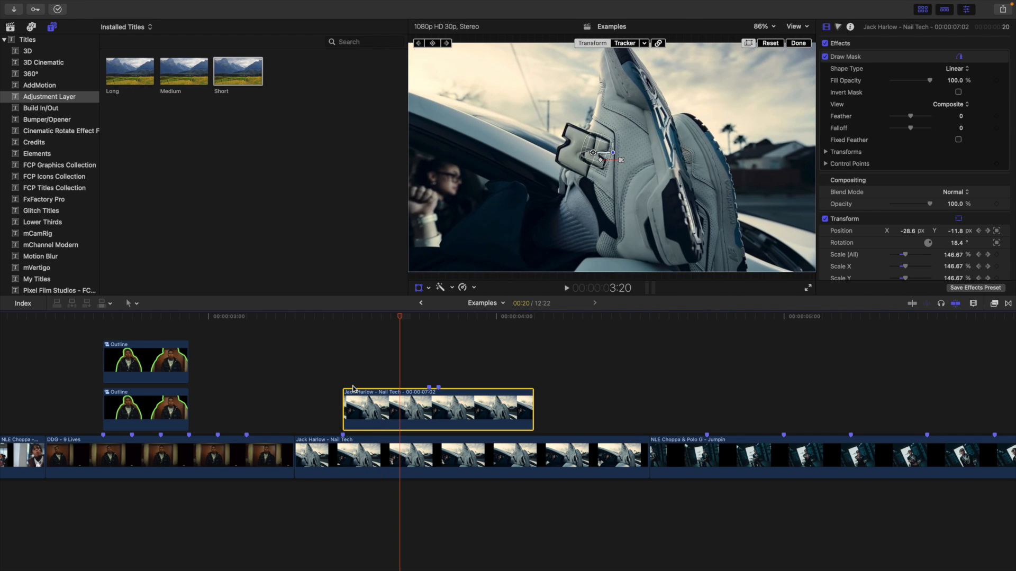
click(799, 44)
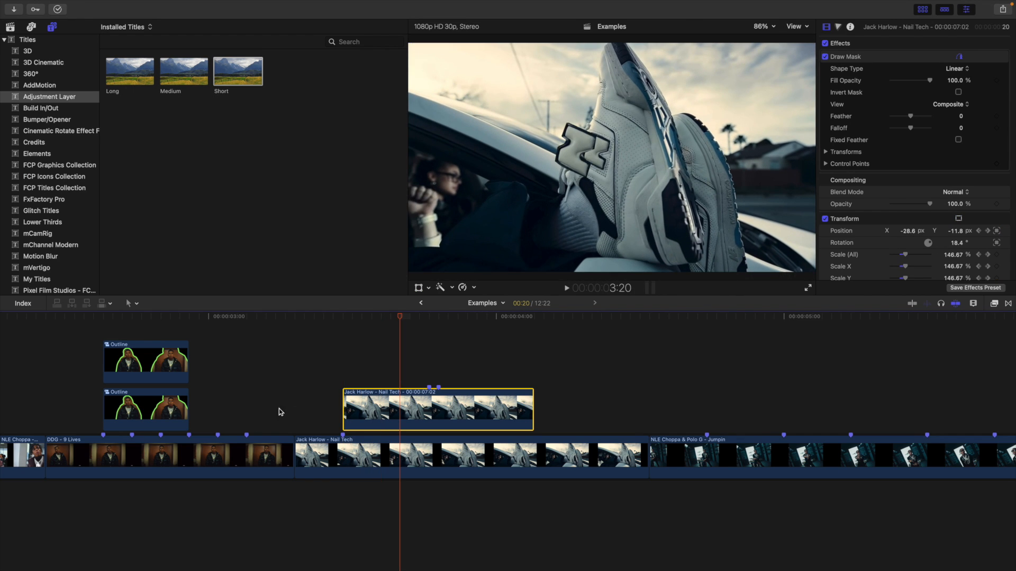
Step: Play the shoe shot repeatedly to review the logo popping out and returning
click(298, 400)
key(space)
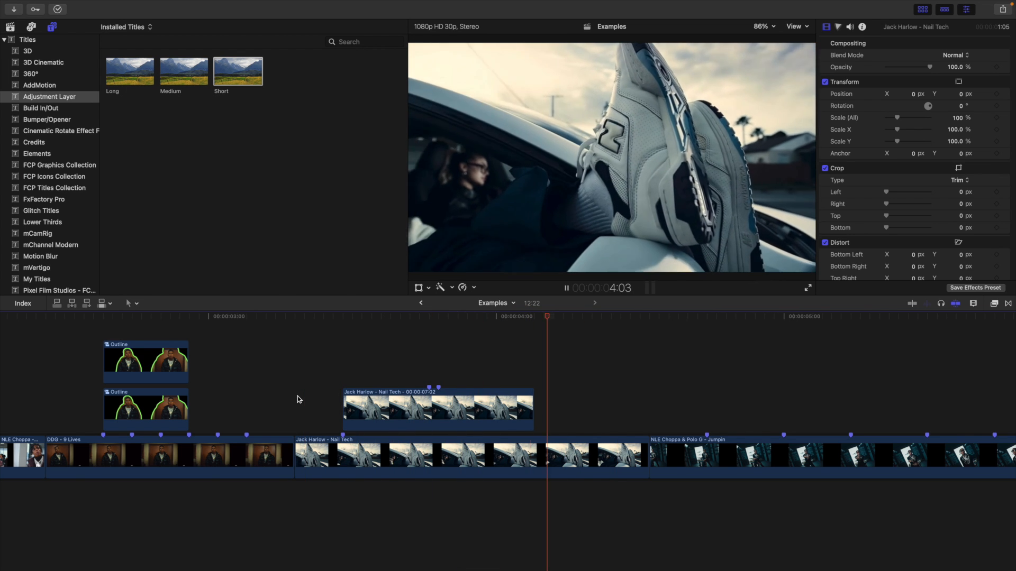
click(207, 403)
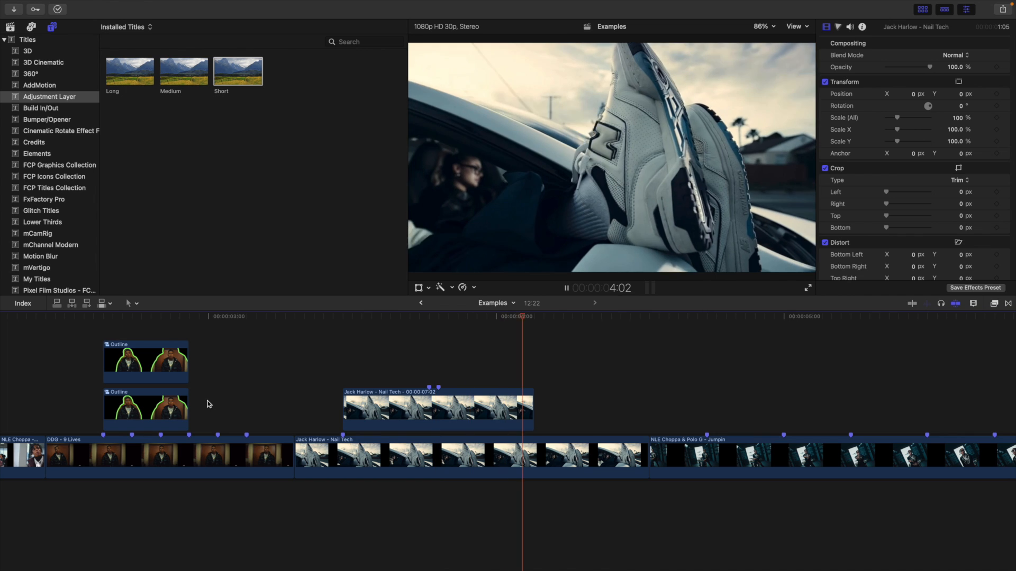
click(207, 403)
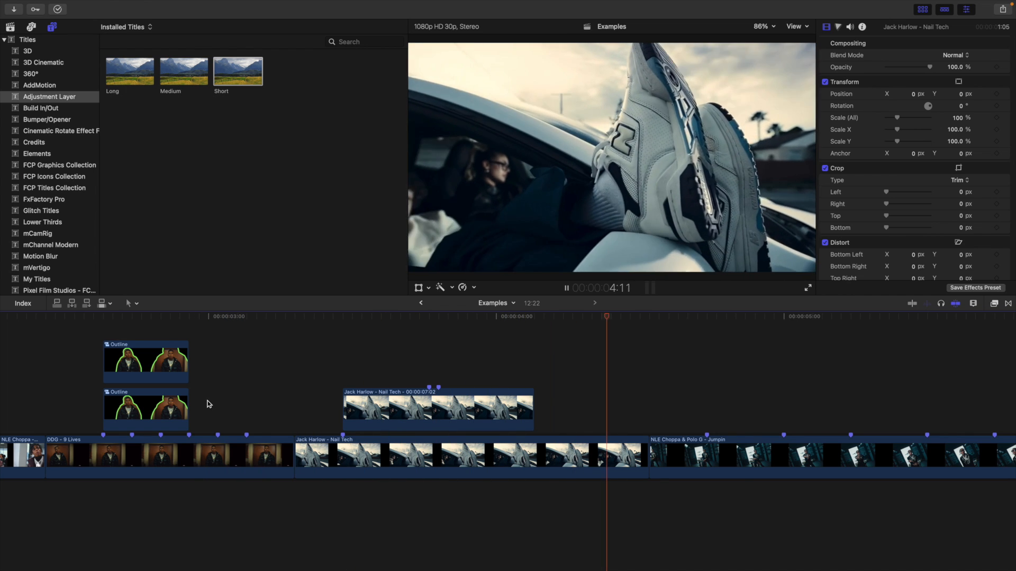
key(space)
Step: Hide the tracker overlay and replay the shoe shot from its start at 3:09, pausing at 3:23
click(332, 359)
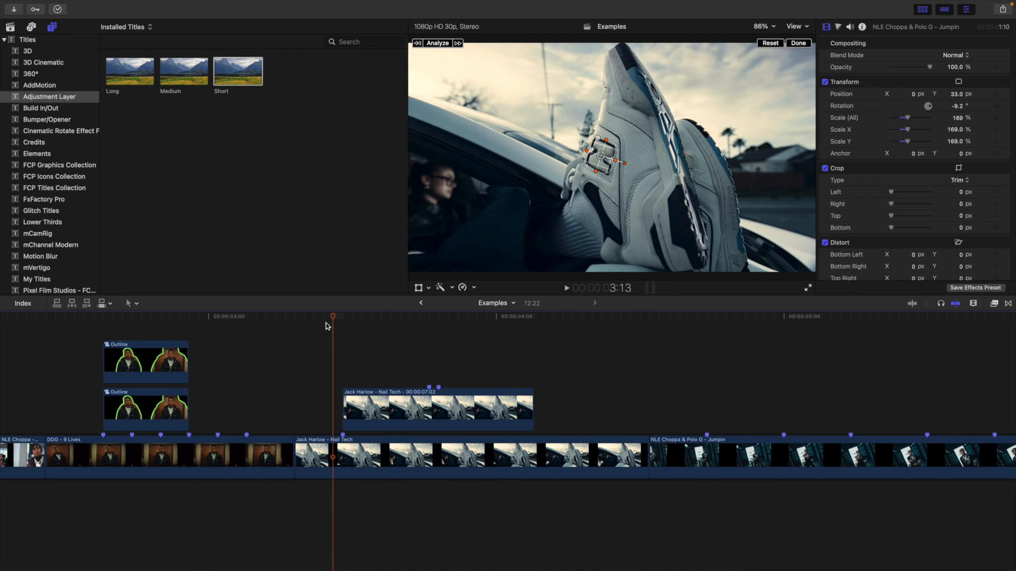
drag(326, 323, 290, 339)
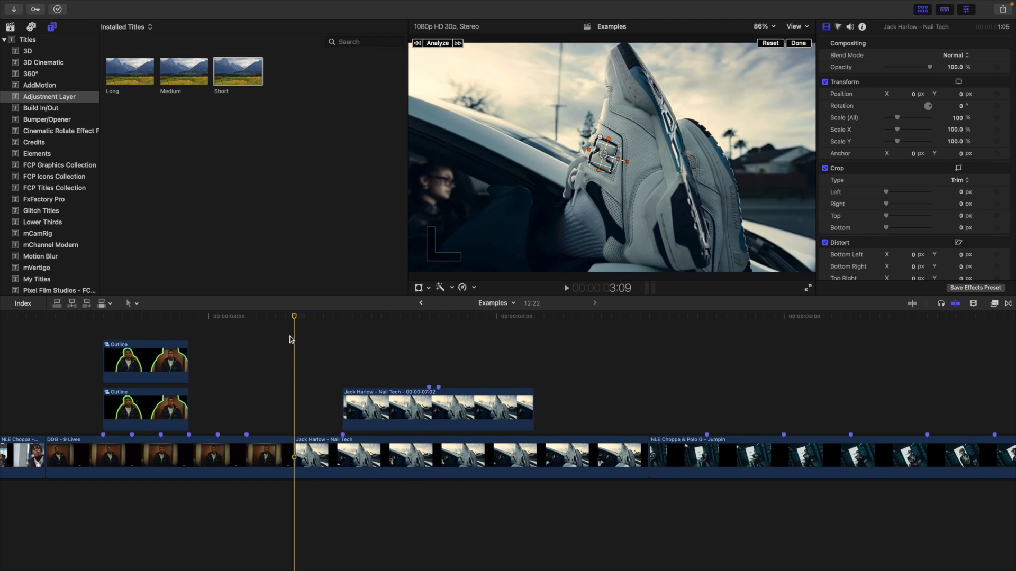
click(798, 43)
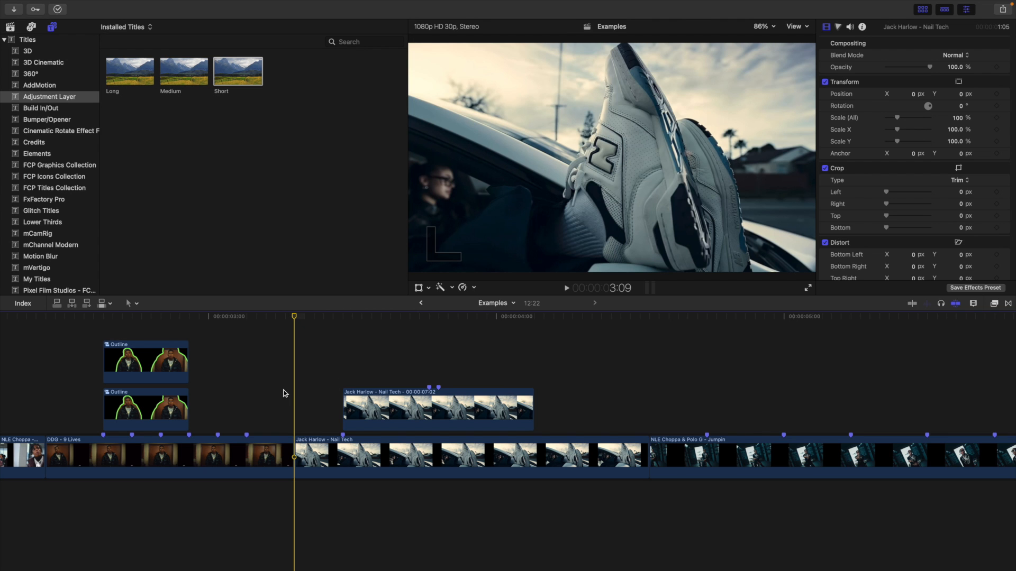
key(space)
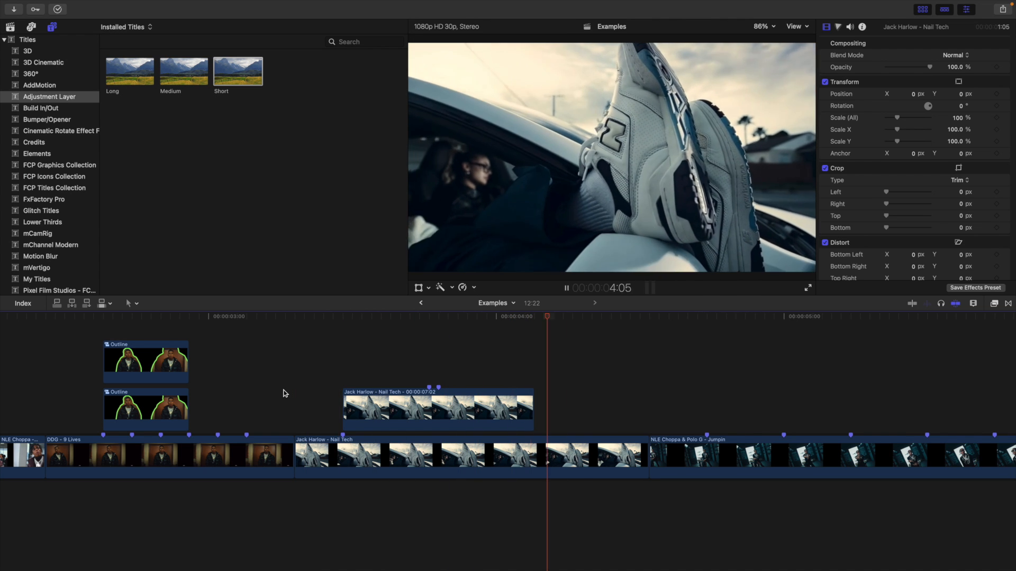
click(284, 393)
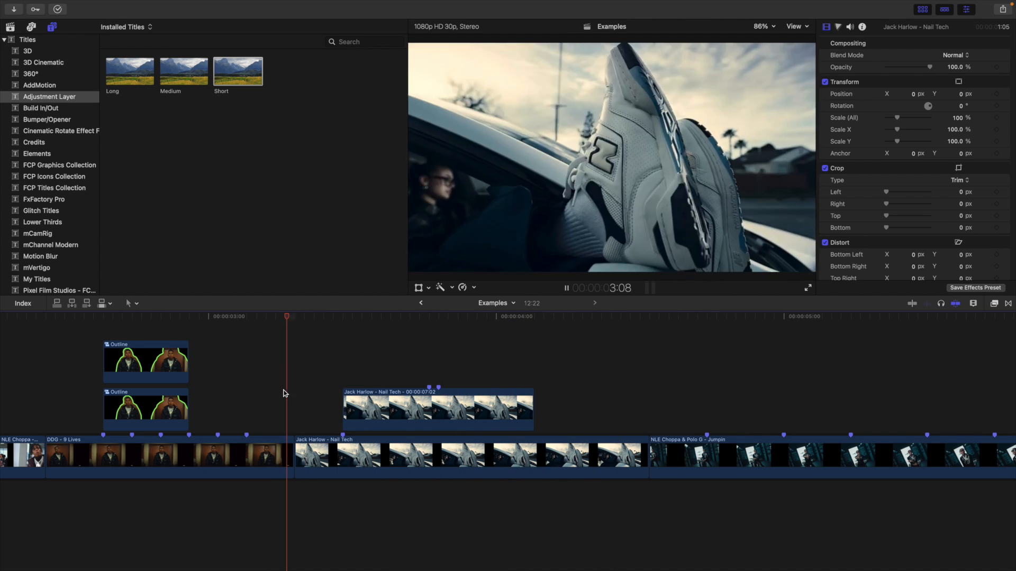
click(284, 393)
key(space)
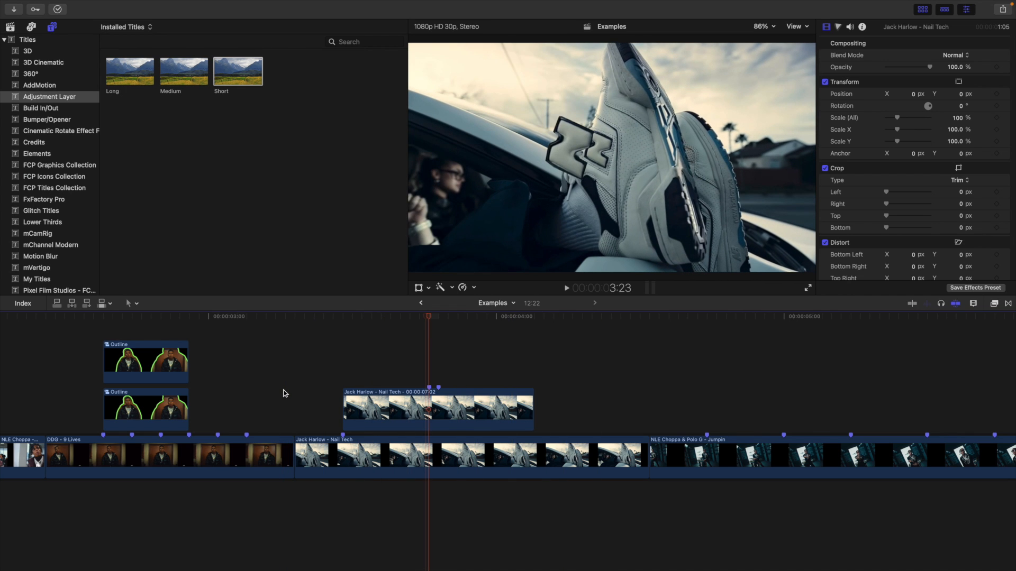
Step: Duplicate the masked logo clip and stack the copy directly above the original in the timeline
click(394, 404)
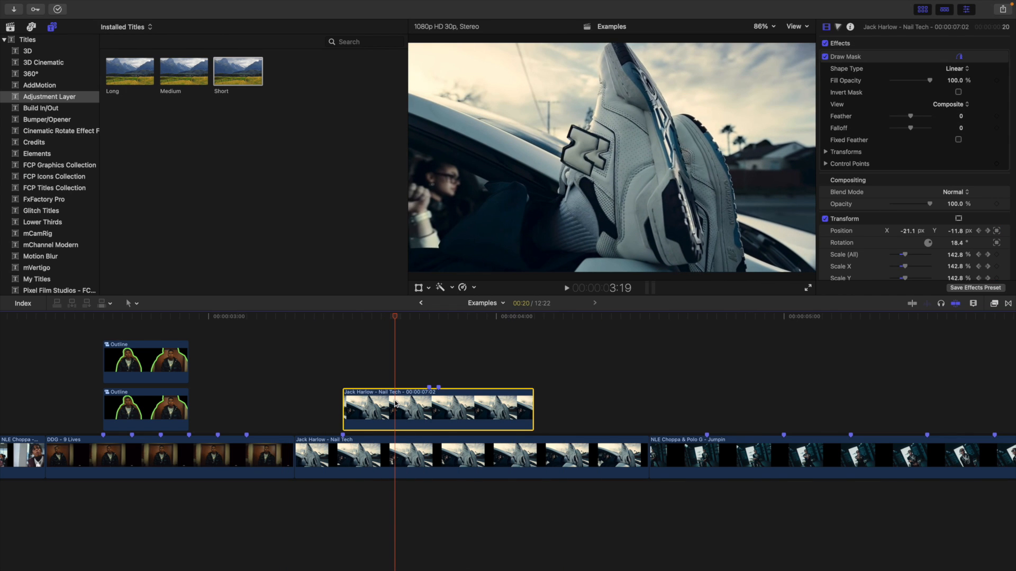
mouse_move(395, 403)
mouse_down()
mouse_move(398, 356)
mouse_move(399, 386)
mouse_up()
click(874, 221)
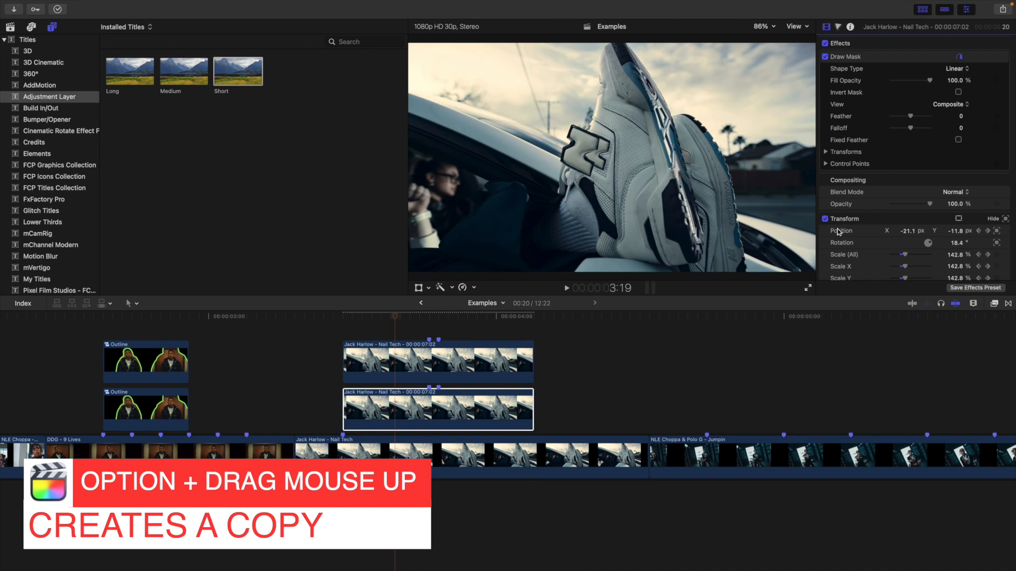
Step: Find the Glow Outline effect by searching for "glow" and apply it to the lower logo clip
click(447, 403)
click(994, 303)
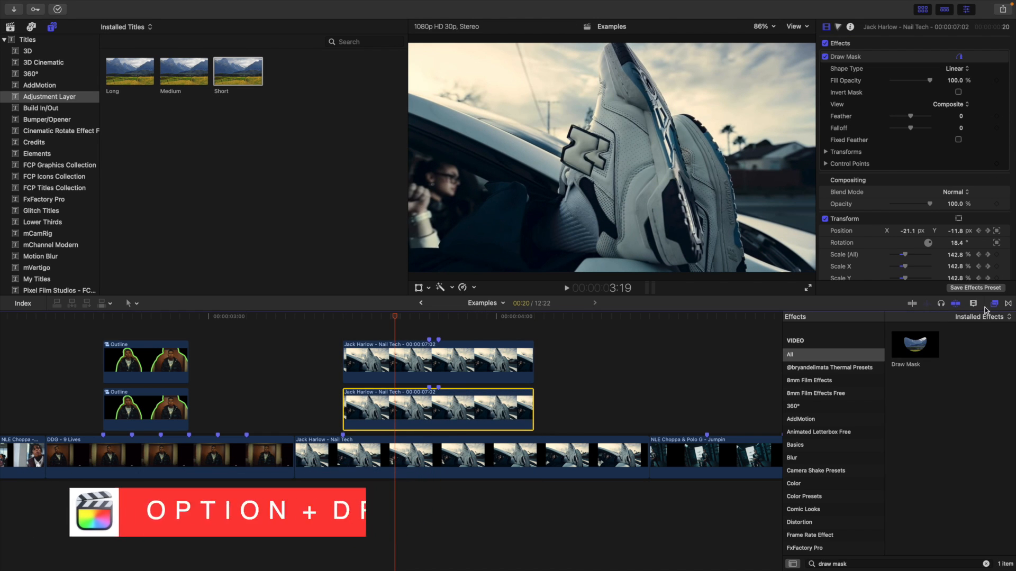
triple_click(862, 564)
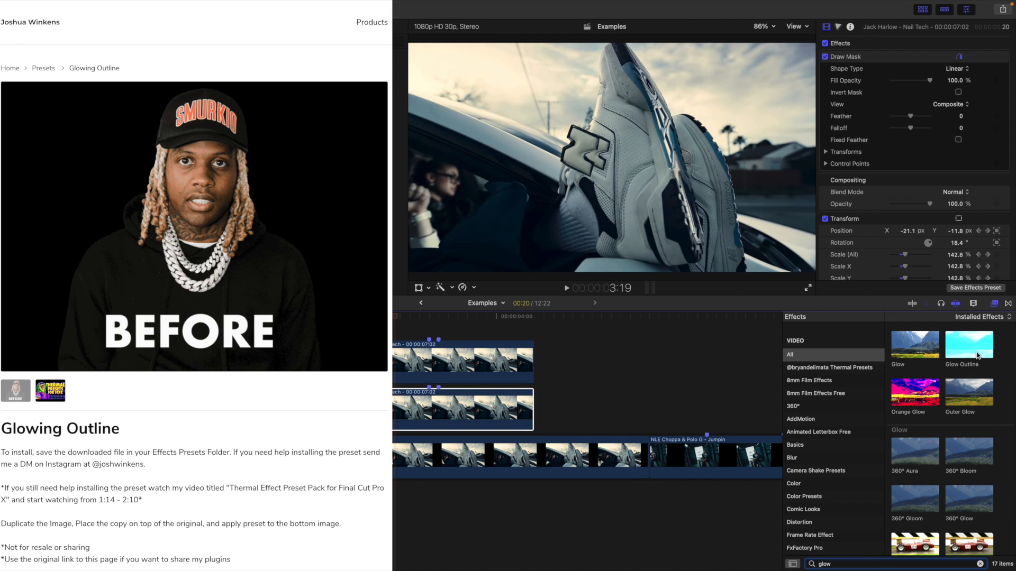
drag(969, 344, 428, 415)
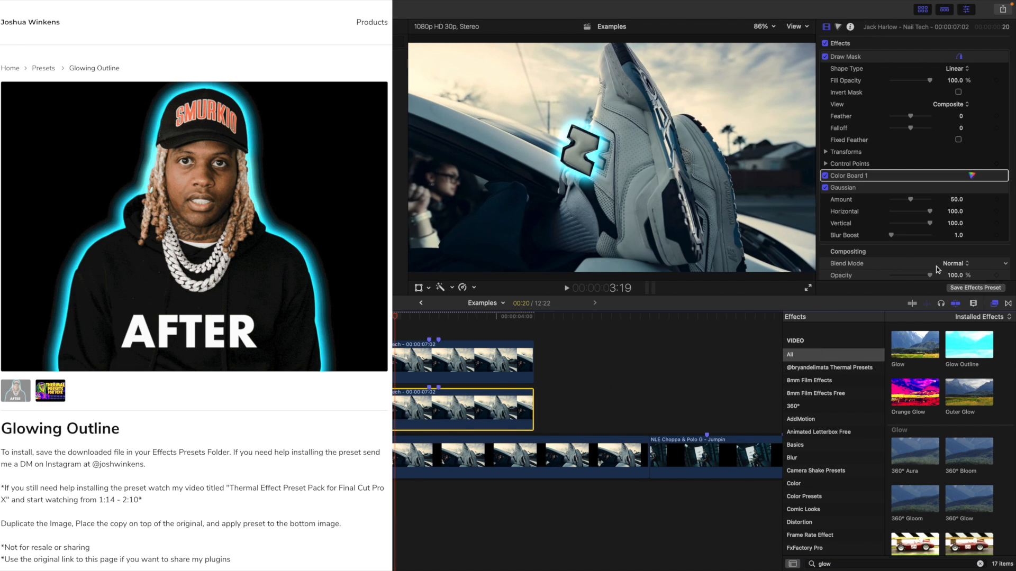
Step: Search all transitions for "clock" and apply the Clock transition to the lower logo clip
click(1008, 304)
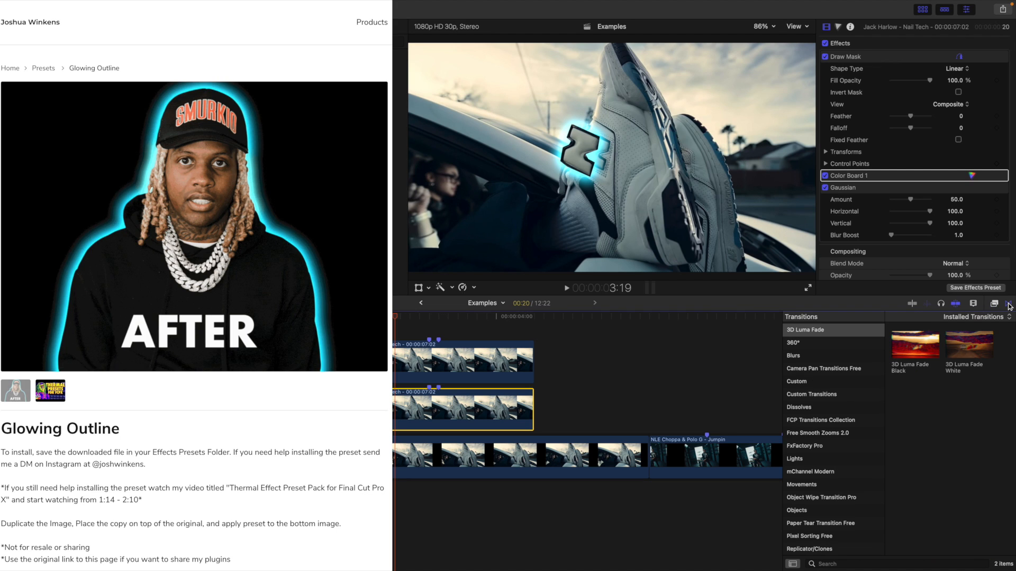
scroll(810, 381, up, 2)
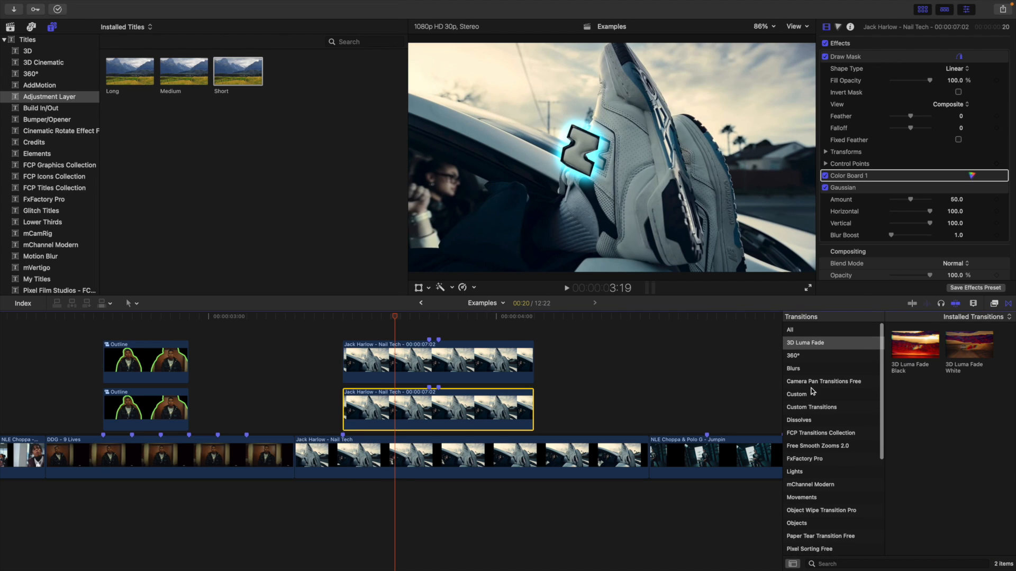
click(827, 329)
click(857, 562)
text(clock)
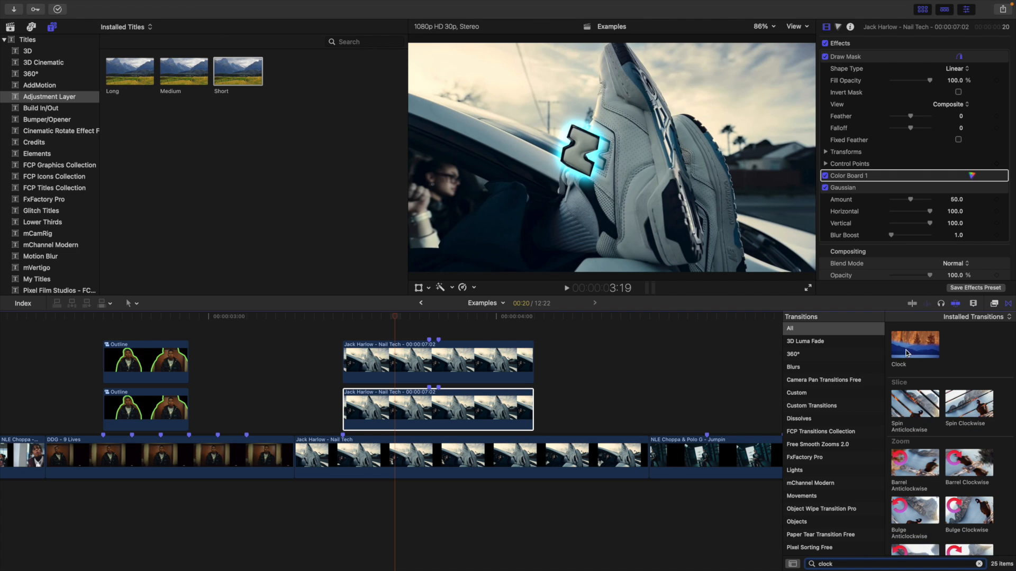
drag(907, 353, 457, 405)
Step: Delete the Clock transition at the lower logo clip's end and shorten the starting one to 6 frames
click(473, 406)
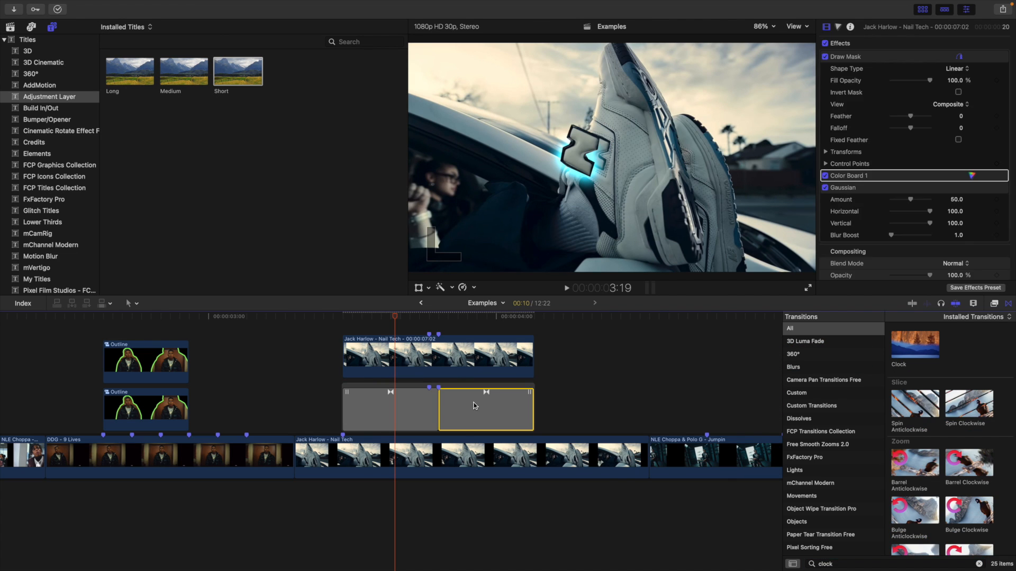
key(Delete)
drag(433, 404, 400, 405)
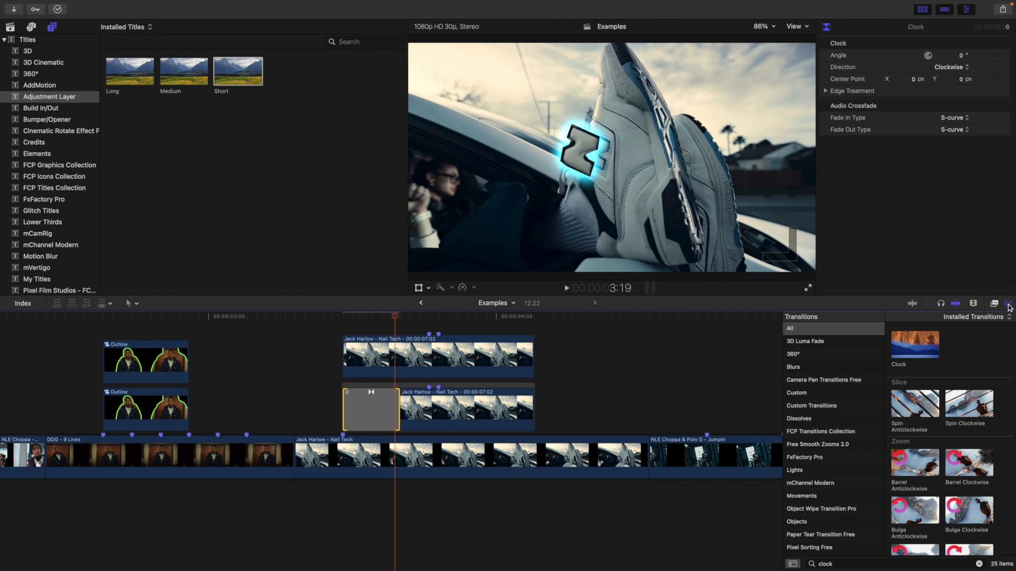
click(1008, 308)
Step: Step frame by frame from 3:14 to 3:18 to check how the glow outline wipes around the logo
click(344, 346)
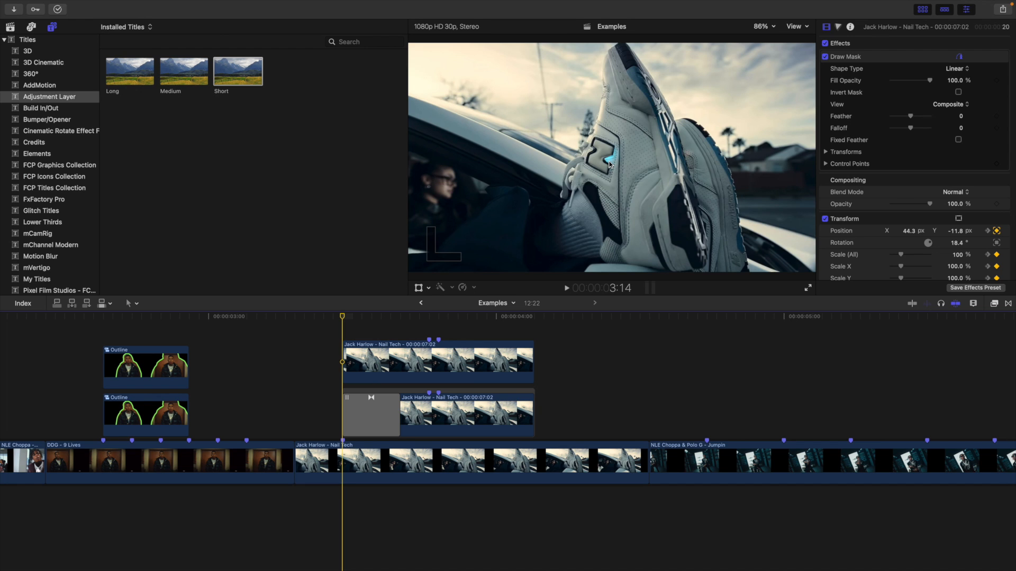
key(Right)
key(Right)
key(Right)
key(Right)
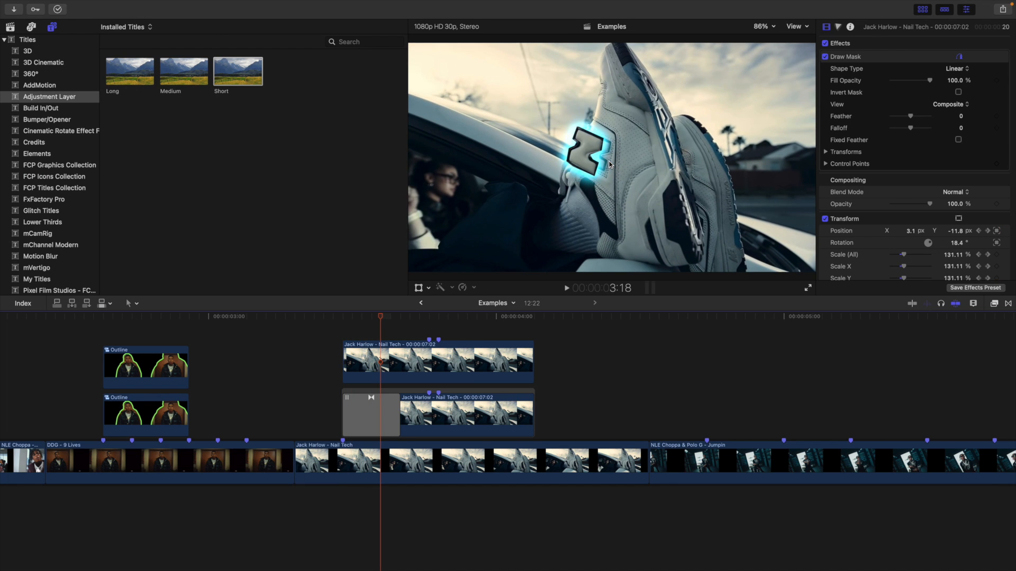
Step: Play the shoe shot repeatedly to review the glowing logo pop-out, and pause at 3:29
click(297, 369)
key(space)
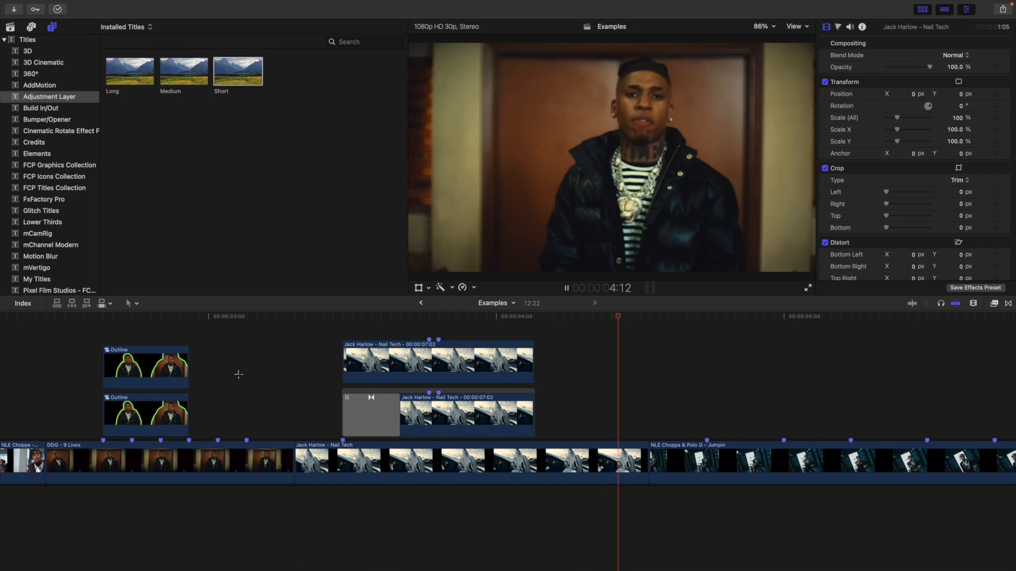
click(238, 373)
click(238, 373)
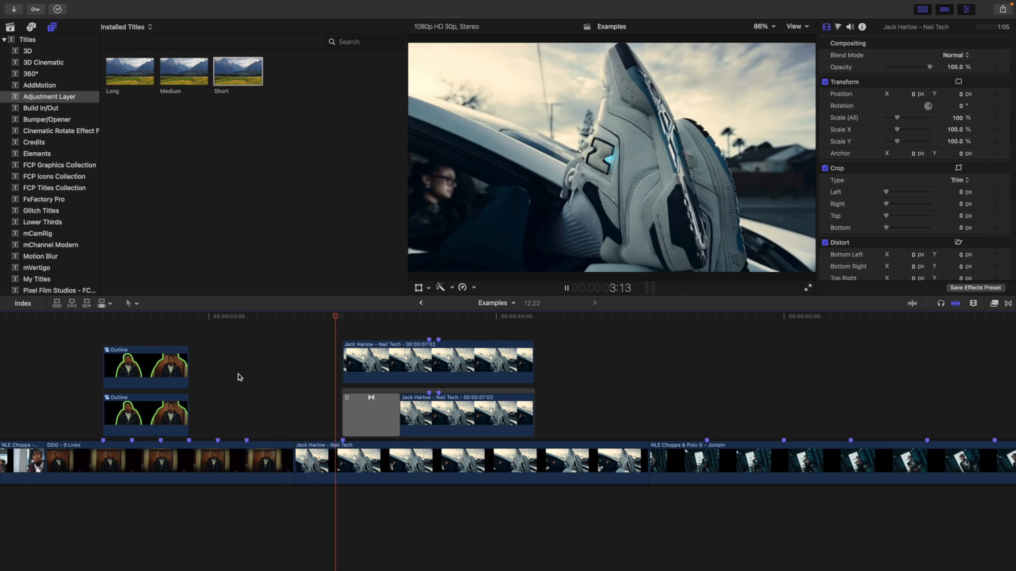
click(238, 374)
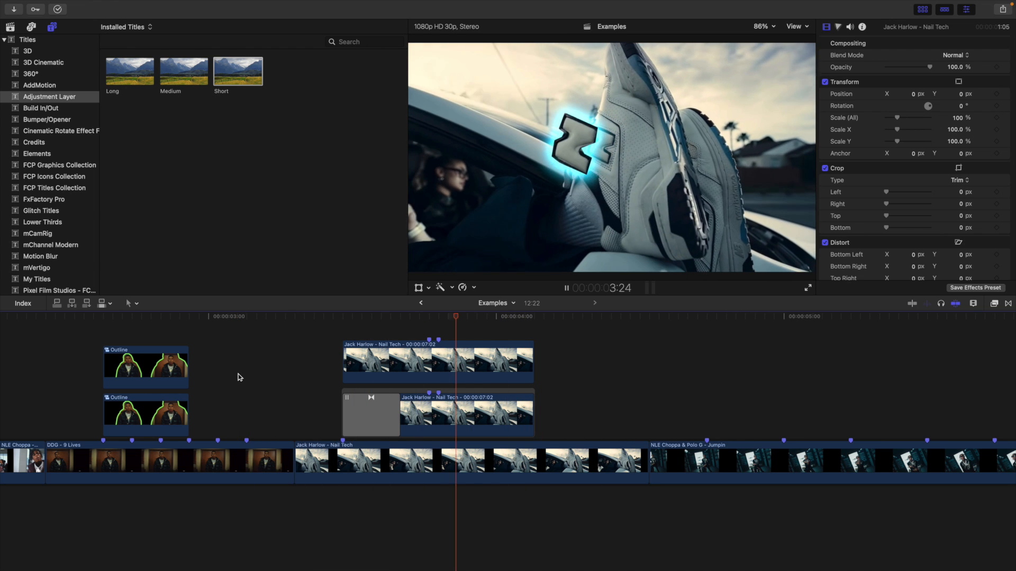
key(space)
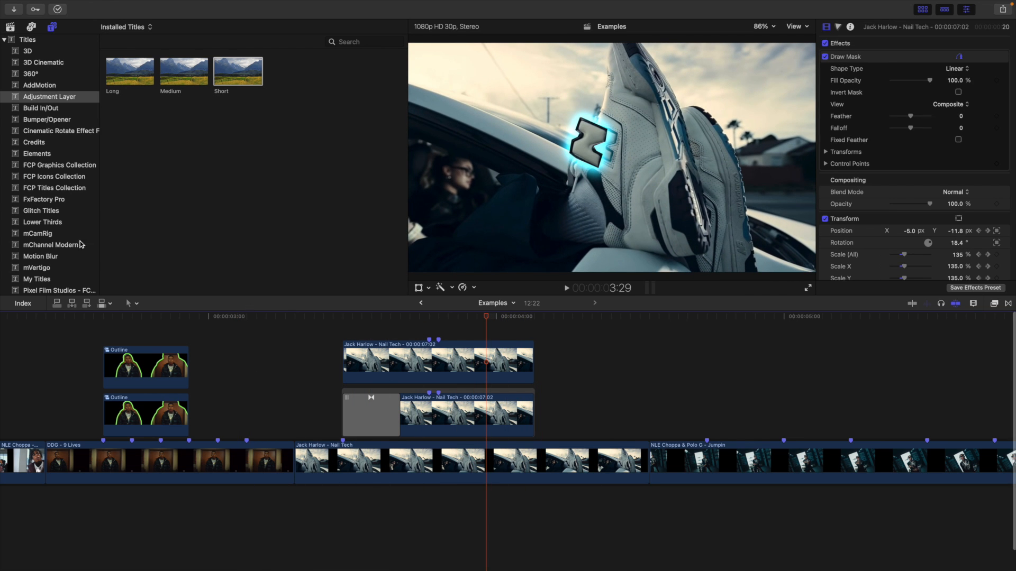
Step: Place the Minimal Motion Blur 3 title above the stacked logo clips and trim it to end with them at 4:04
click(53, 253)
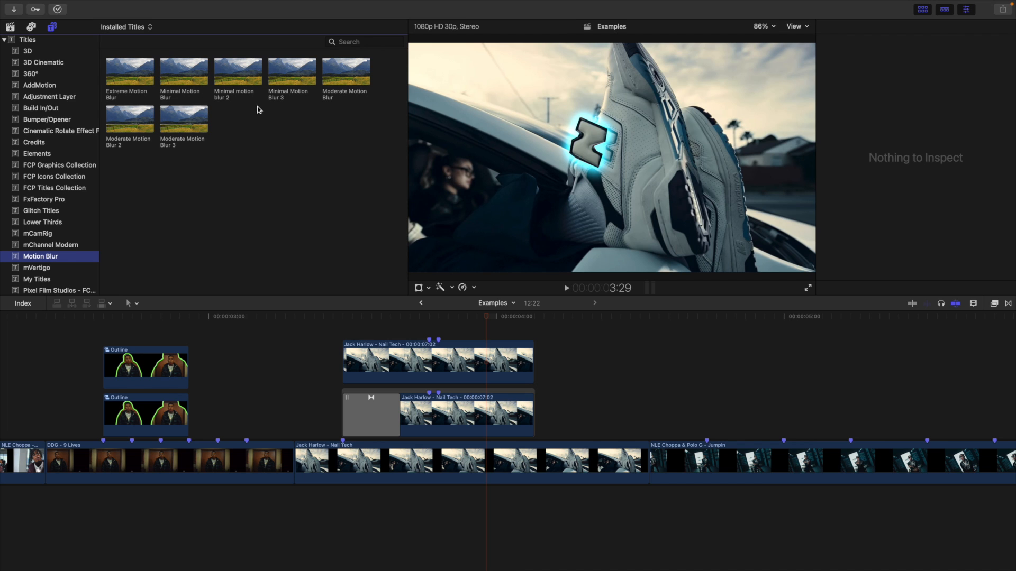
drag(282, 77, 347, 338)
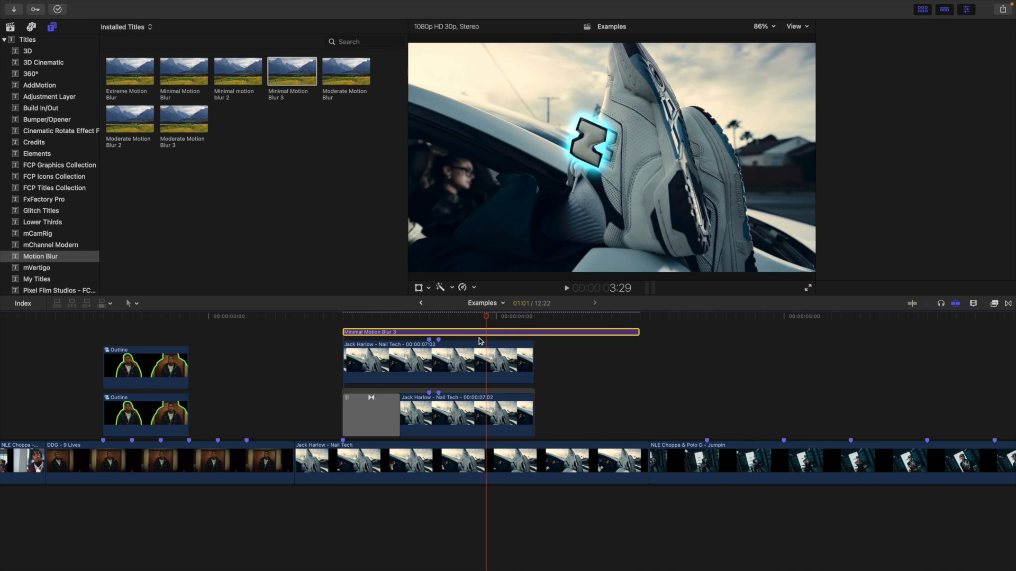
click(533, 323)
click(534, 332)
key(alt+])
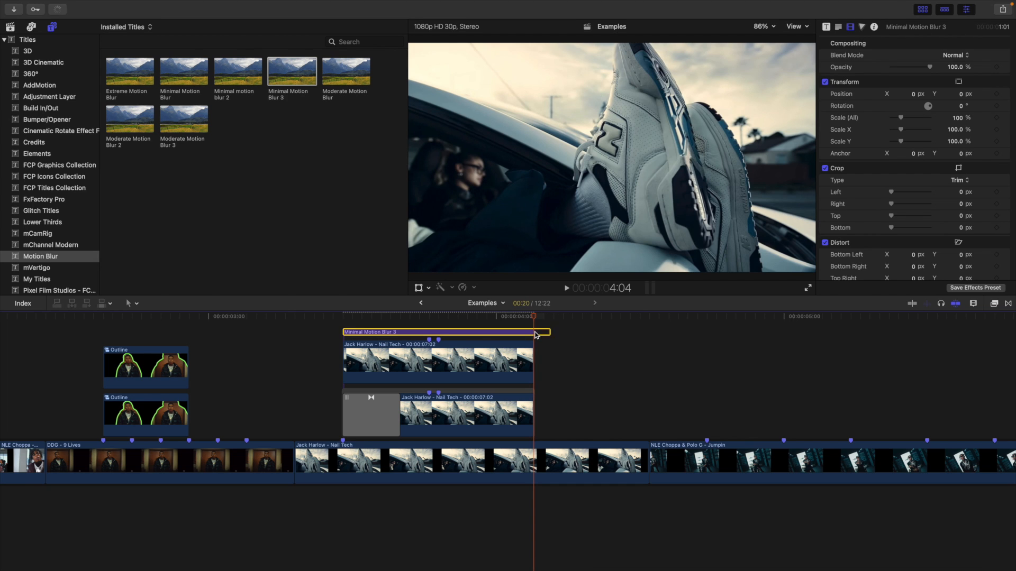
Step: Replay the shoe shot from 3:08 to review the logo pop-out with the glow and motion blur
drag(533, 314, 447, 320)
scroll(436, 332, up, 2)
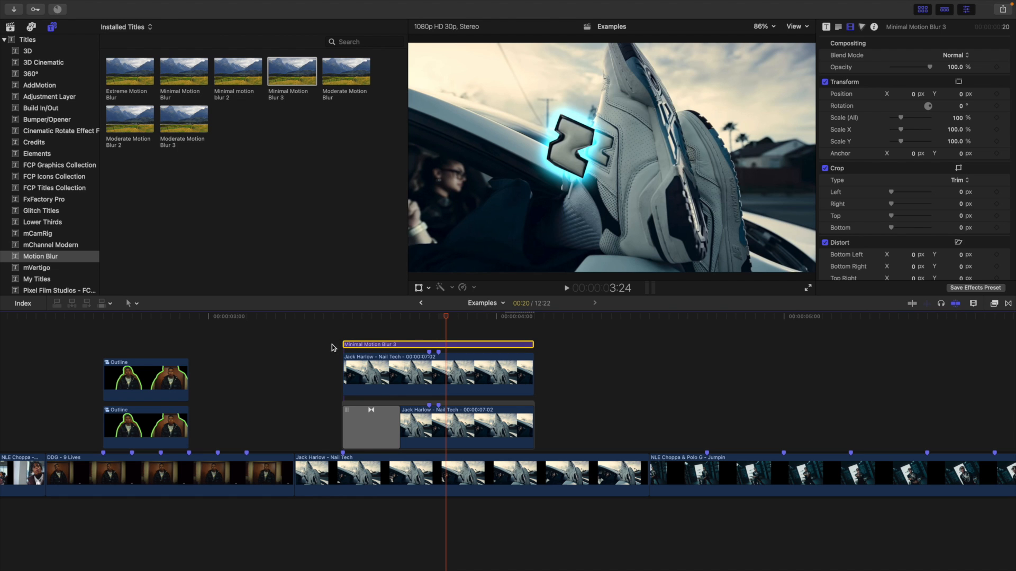
click(289, 348)
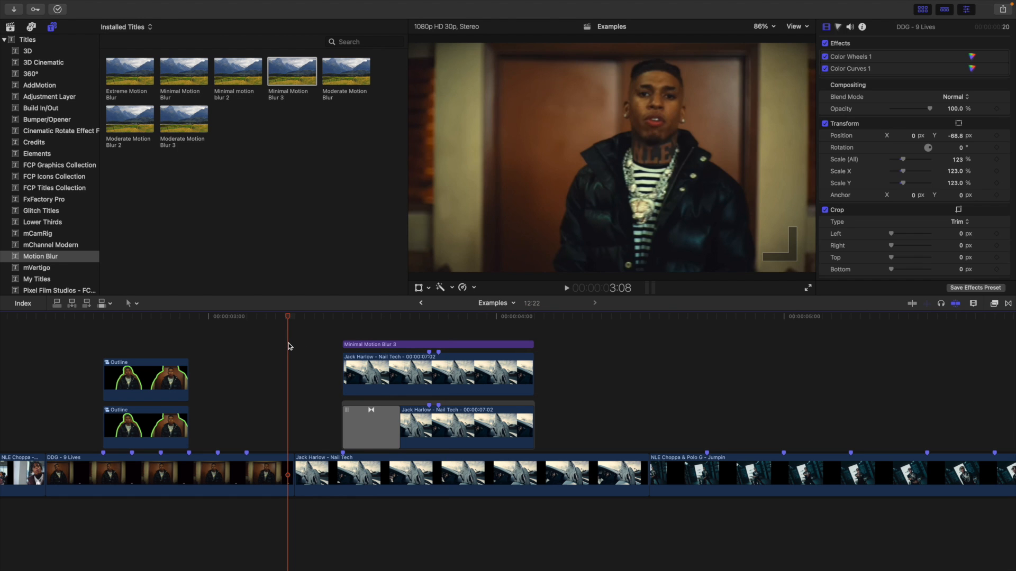
key(space)
click(288, 346)
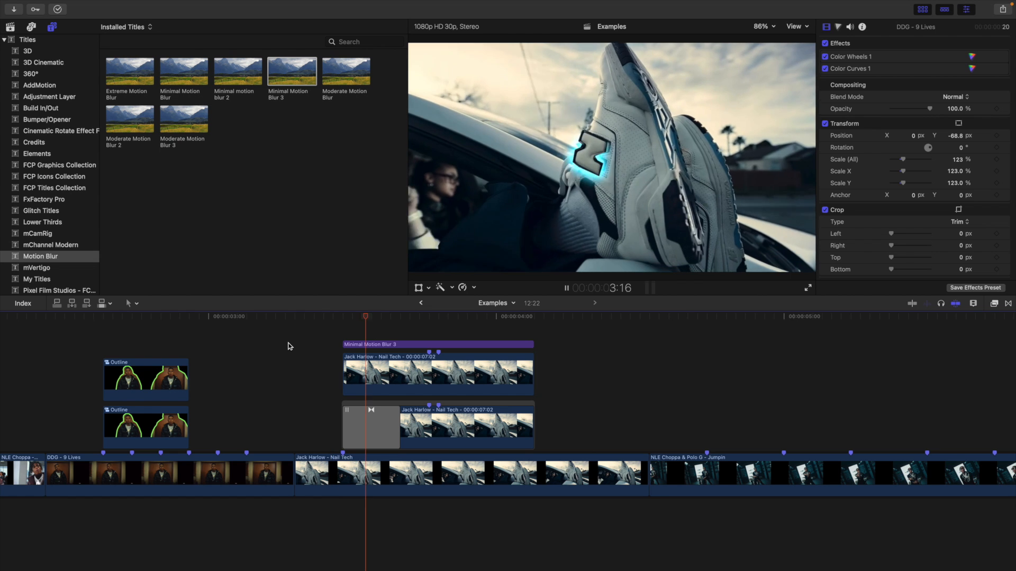
click(290, 347)
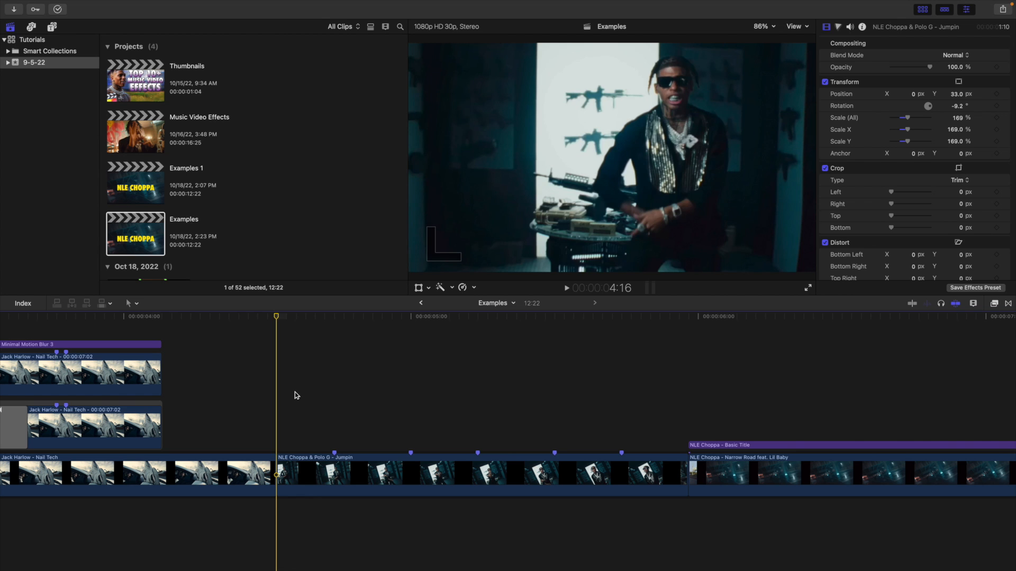
Step: Play the NLE Choppa & Polo G - Jumpin clip from its start at 4:16 and pause at 5:09
key(space)
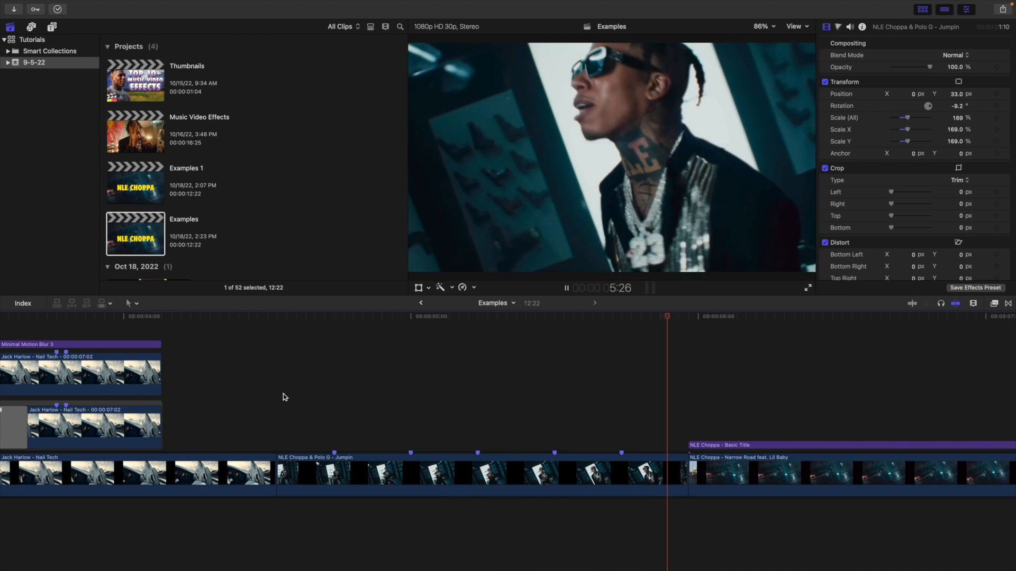
click(284, 394)
key(space)
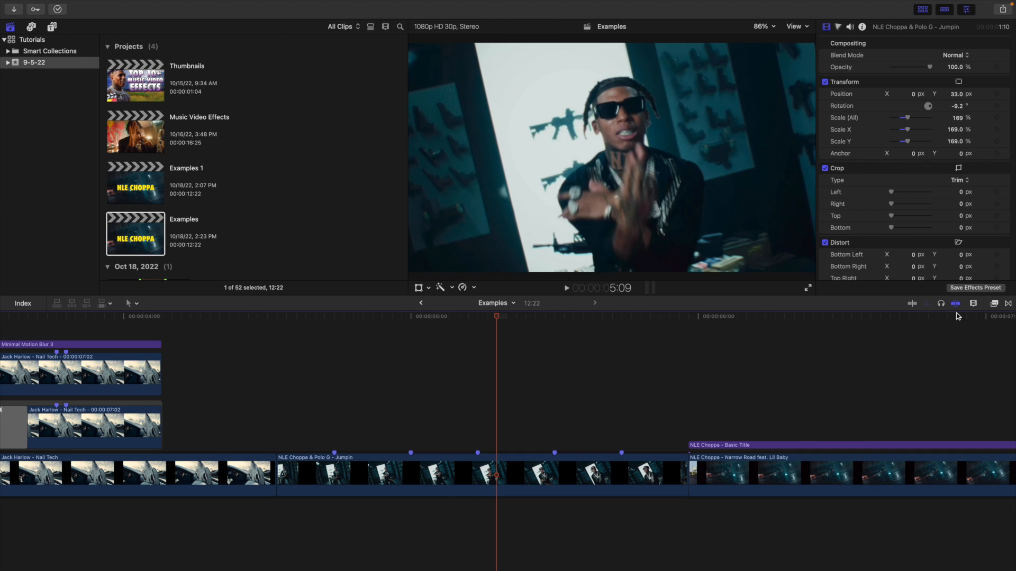
Step: Apply the Strobe effect to the NLE Choppa & Polo G - Jumpin clip and set its strobe rate to 4
key(super+5)
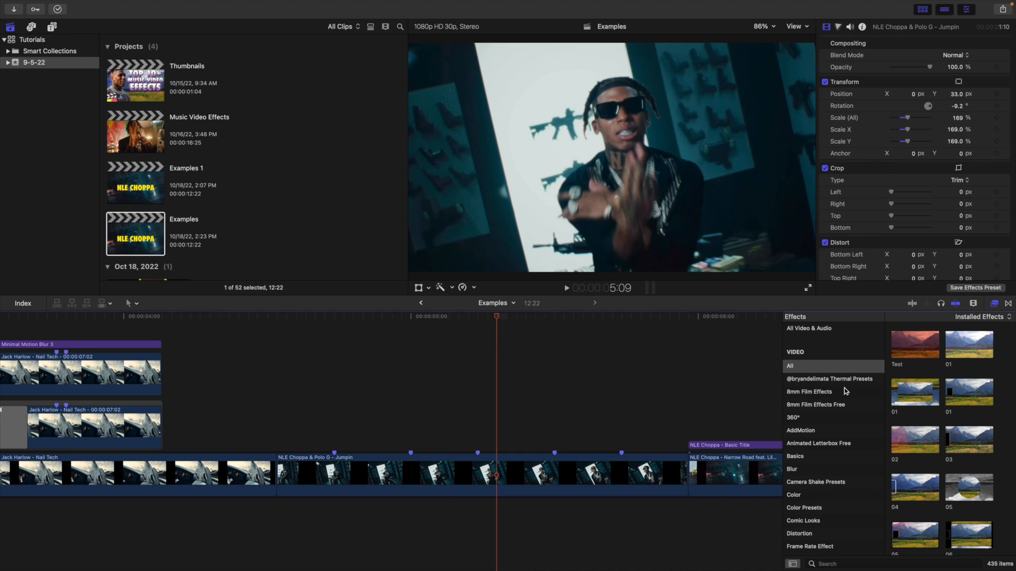
click(877, 564)
text(stro)
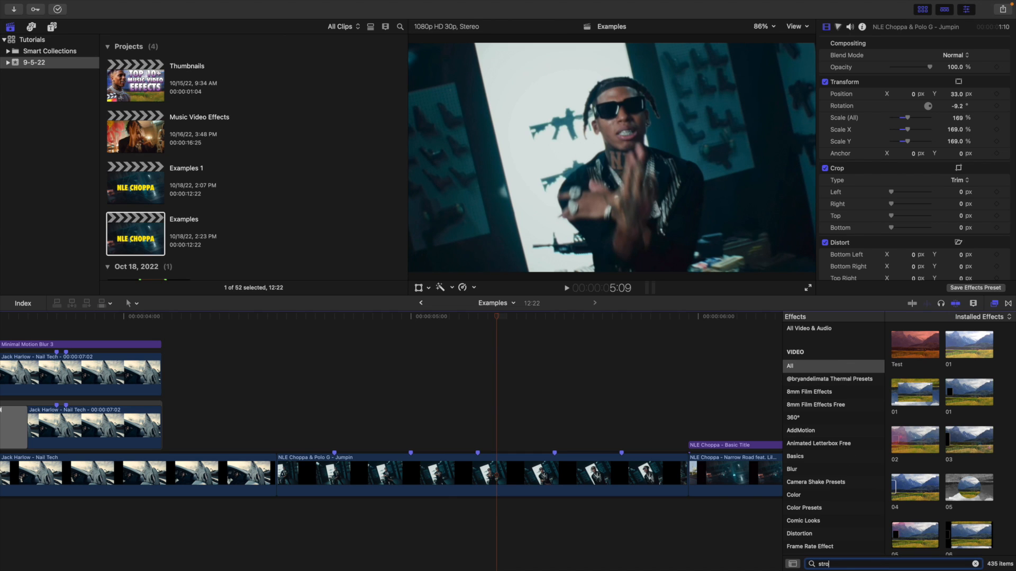
text(be)
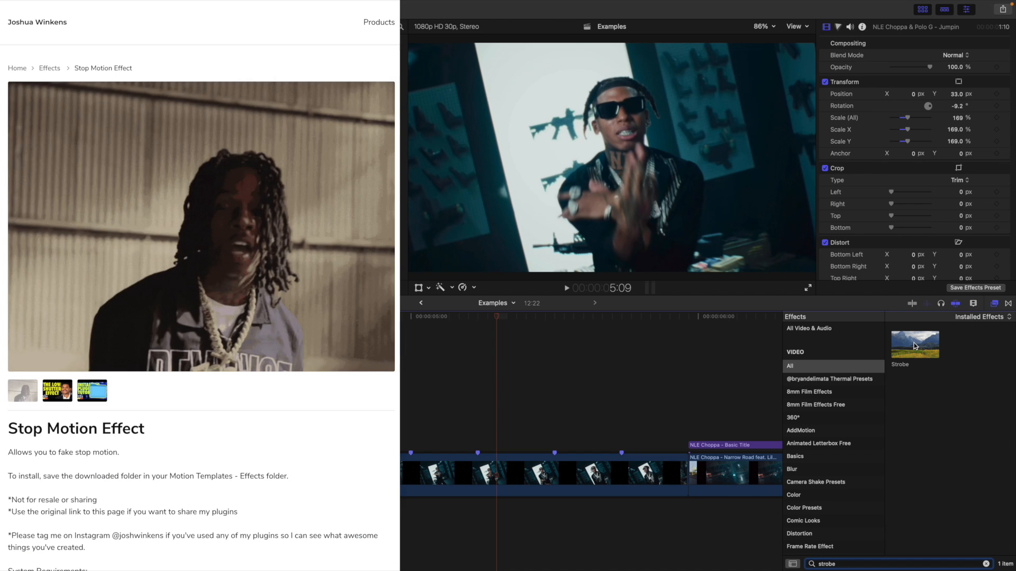
drag(913, 363, 556, 449)
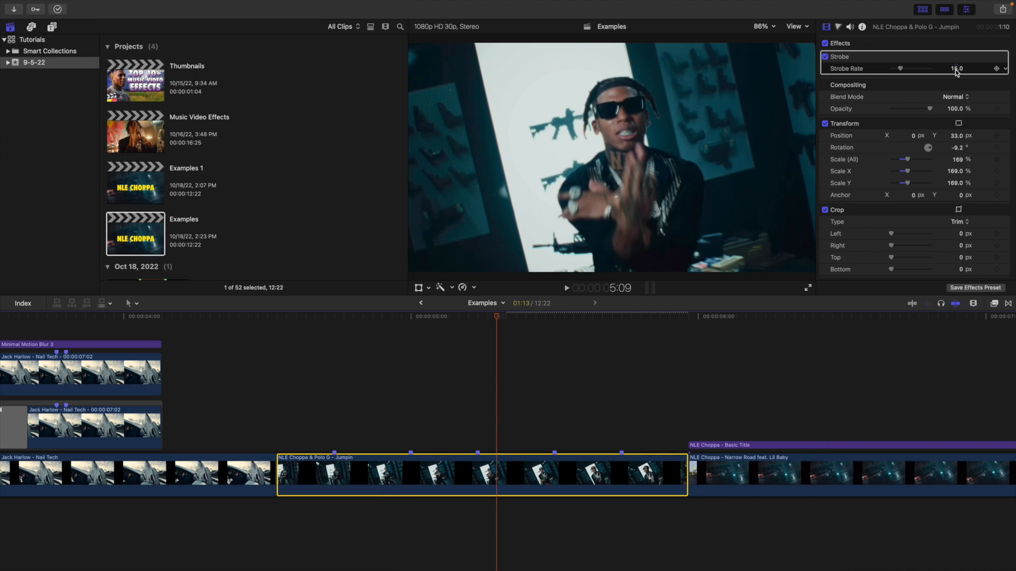
click(956, 69)
text(4)
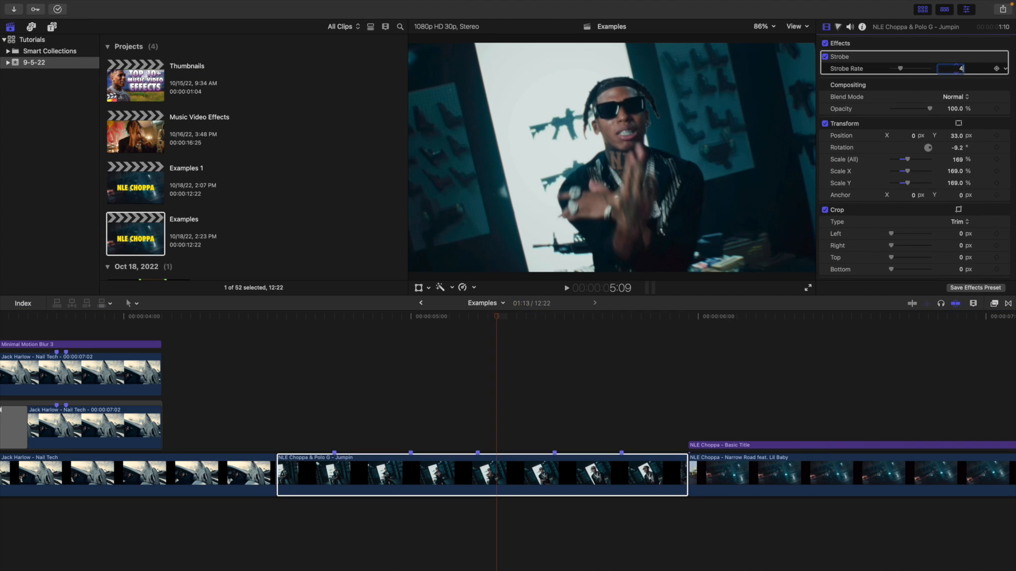
key(Return)
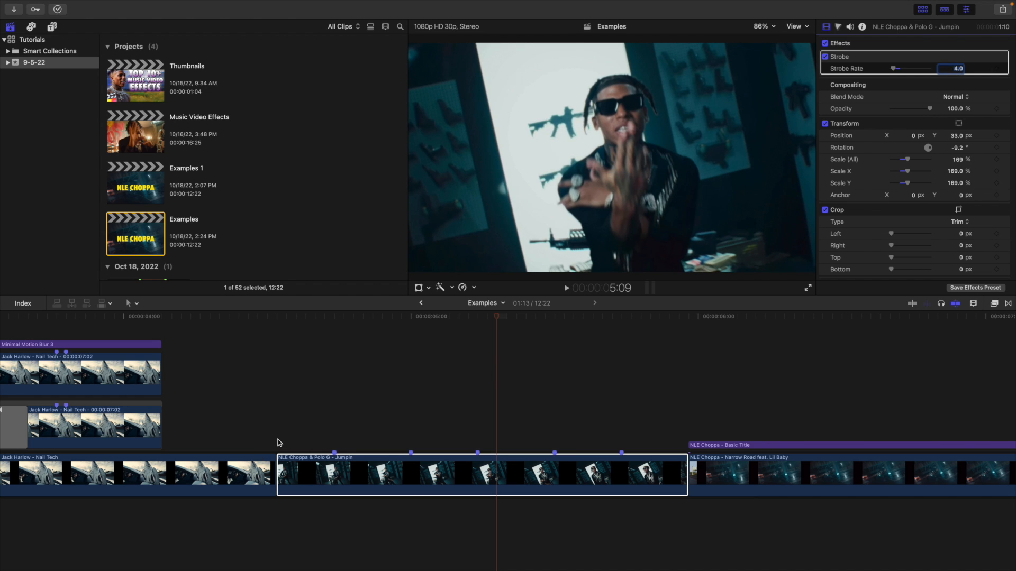
Step: Play the Jumpin clip from 4:16 to review the stop-motion look of the strobe
click(281, 420)
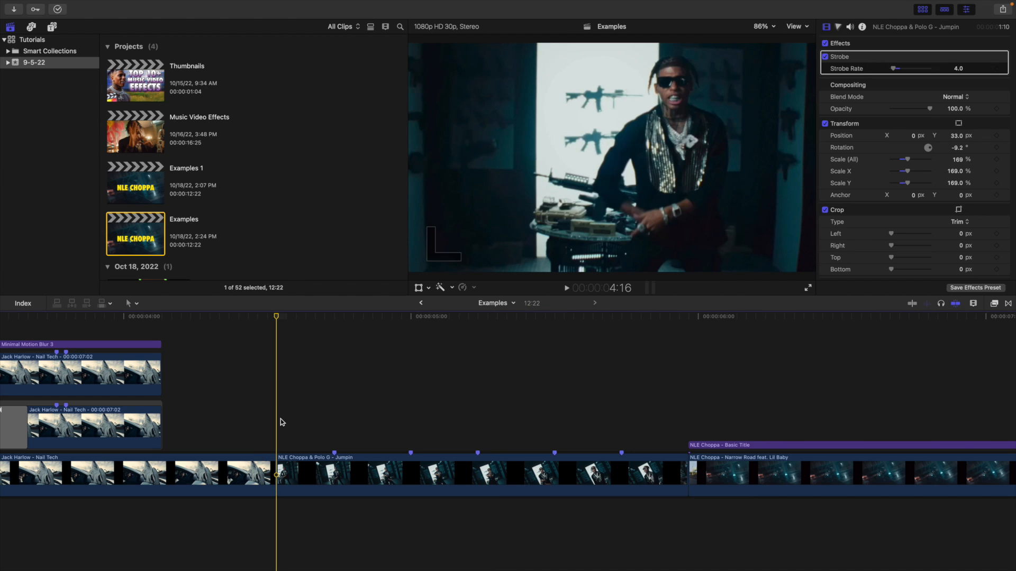
key(space)
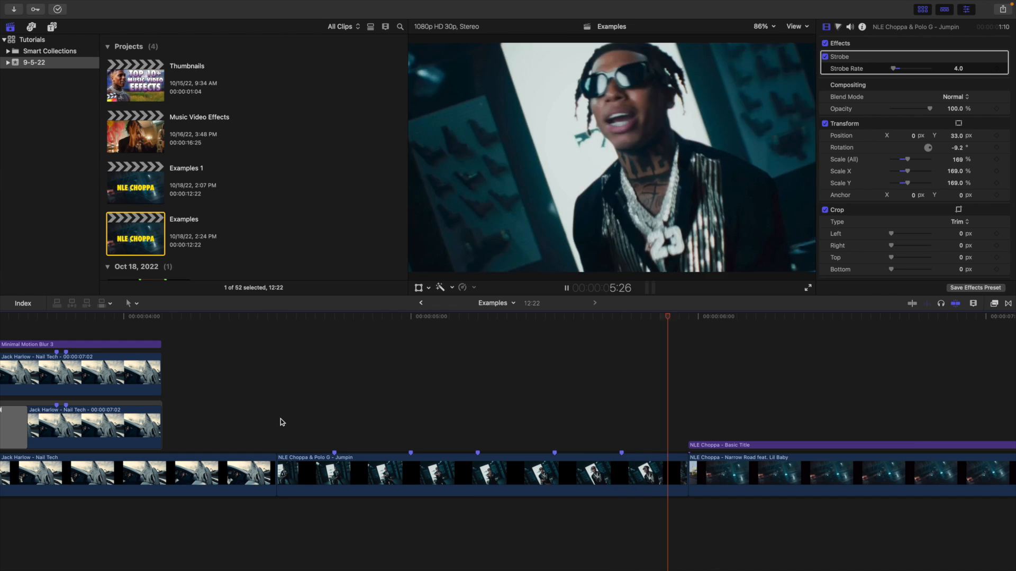
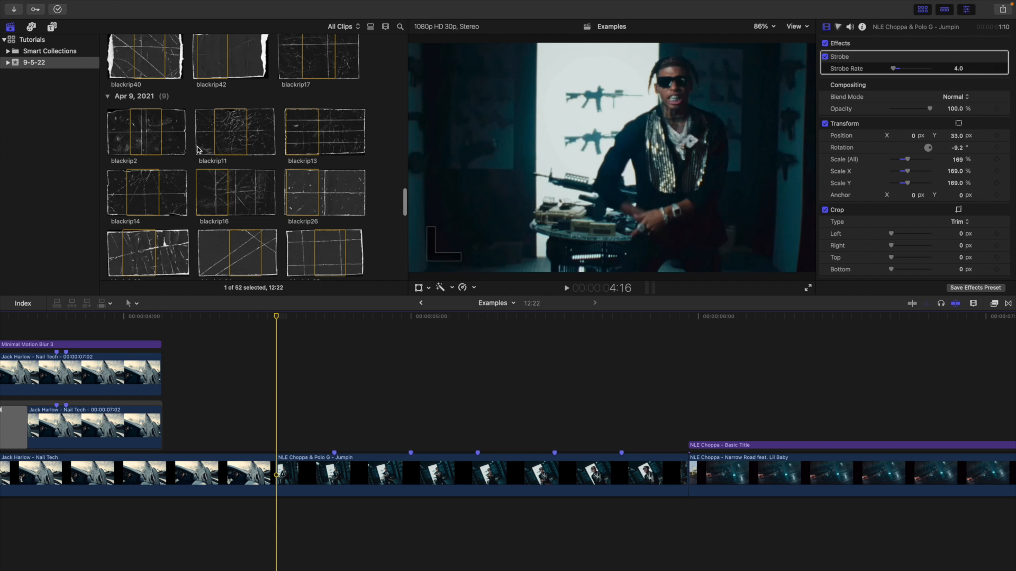
Step: Place the blackrip11 texture above the start of the Jumpin clip at 4:16 and trim its end to the first marker at 4:22
scroll(217, 174, up, 3)
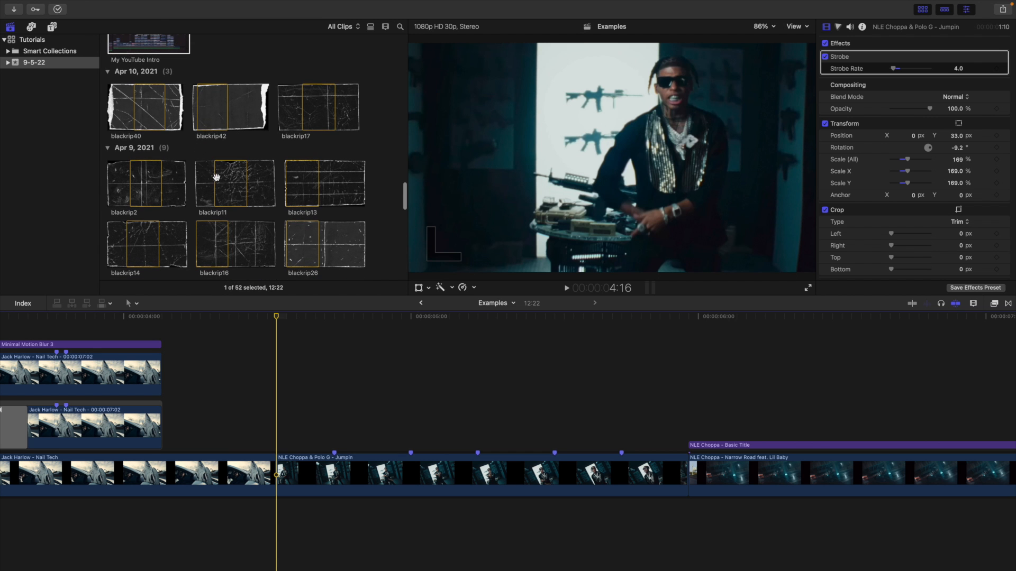
drag(223, 176, 283, 386)
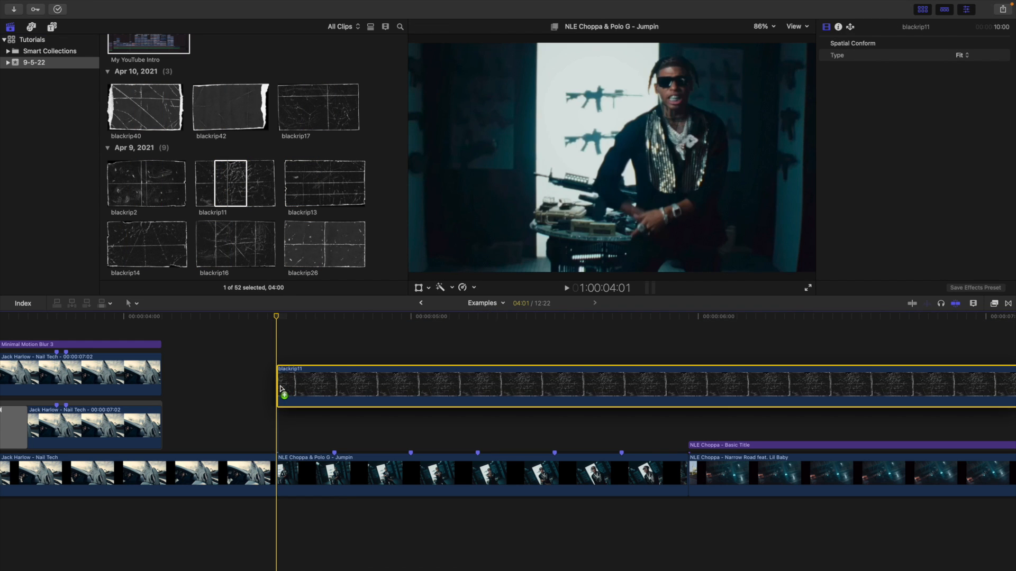
click(334, 354)
click(334, 381)
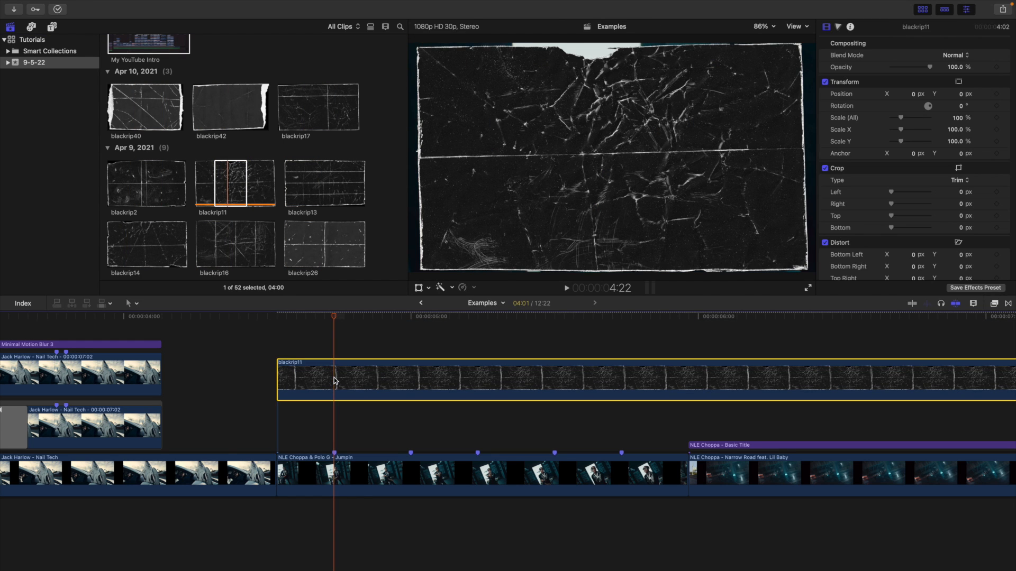
key(alt+])
Step: Scale the blackrip11 texture to 121% and set its blend mode to Screen
click(313, 379)
click(311, 404)
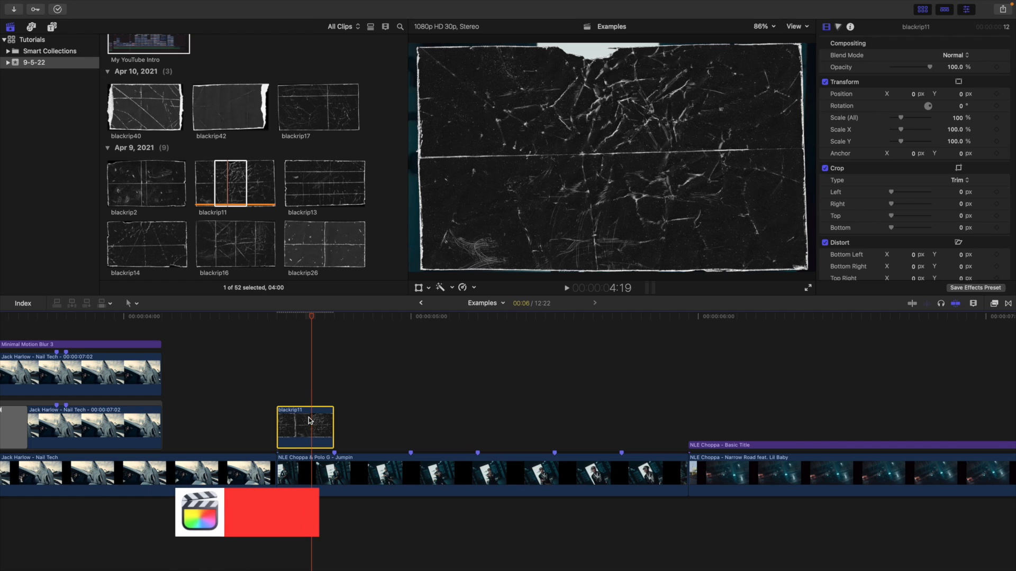
drag(956, 117, 956, 110)
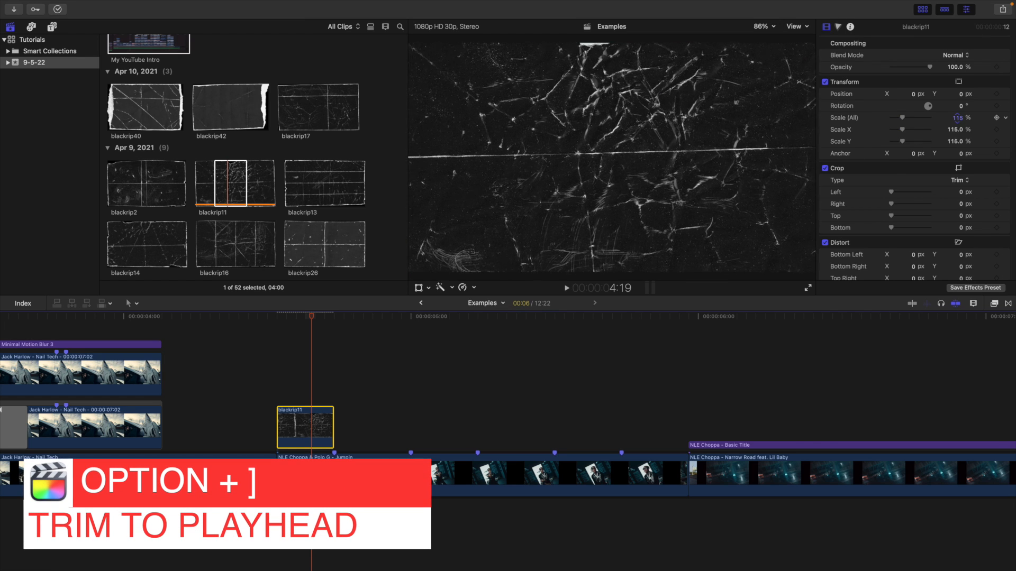
click(955, 55)
click(955, 155)
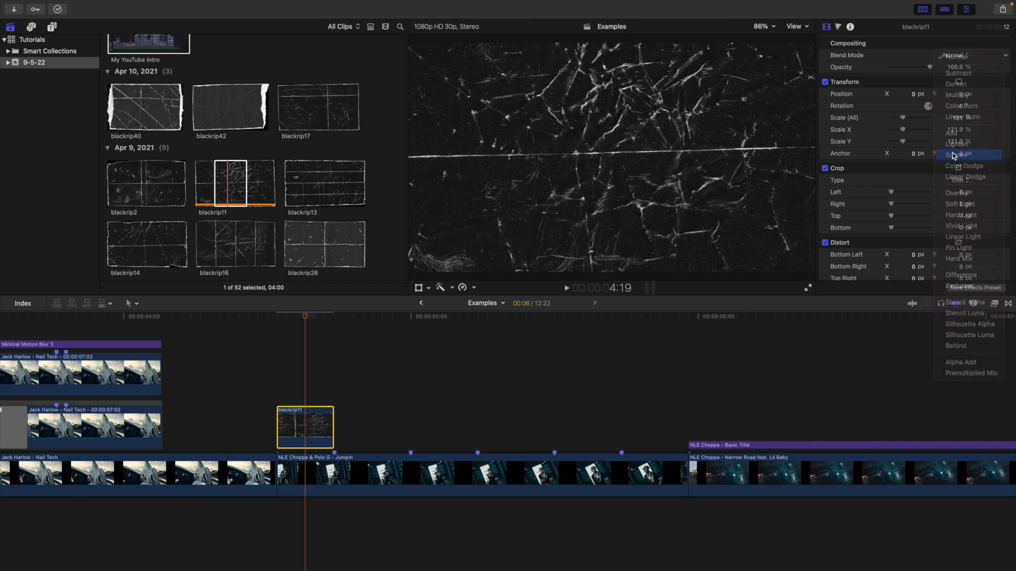
Step: Add a Color Curves correction to blackrip11 and pull the upper part of its luma curve slightly down
click(859, 46)
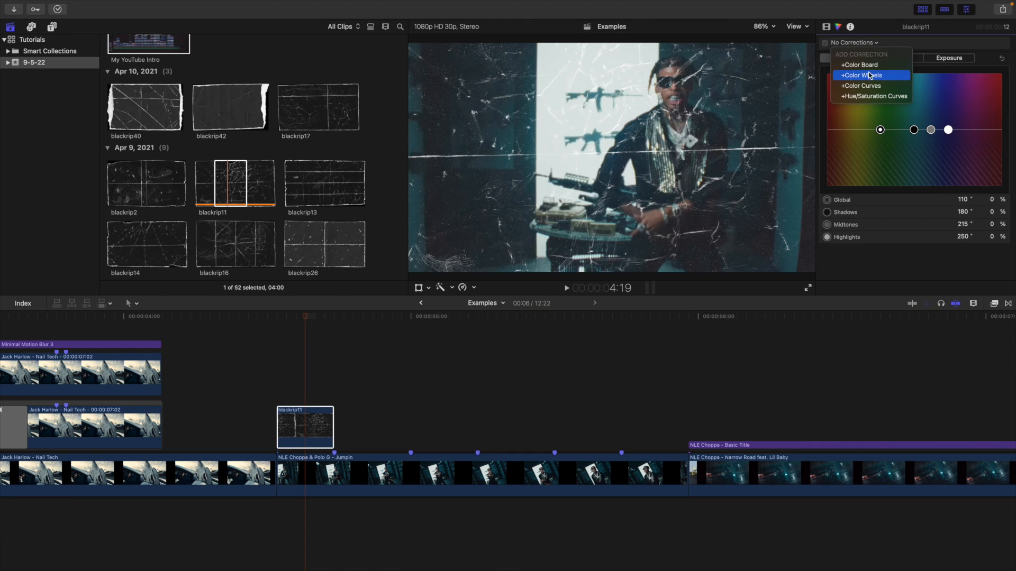
click(879, 86)
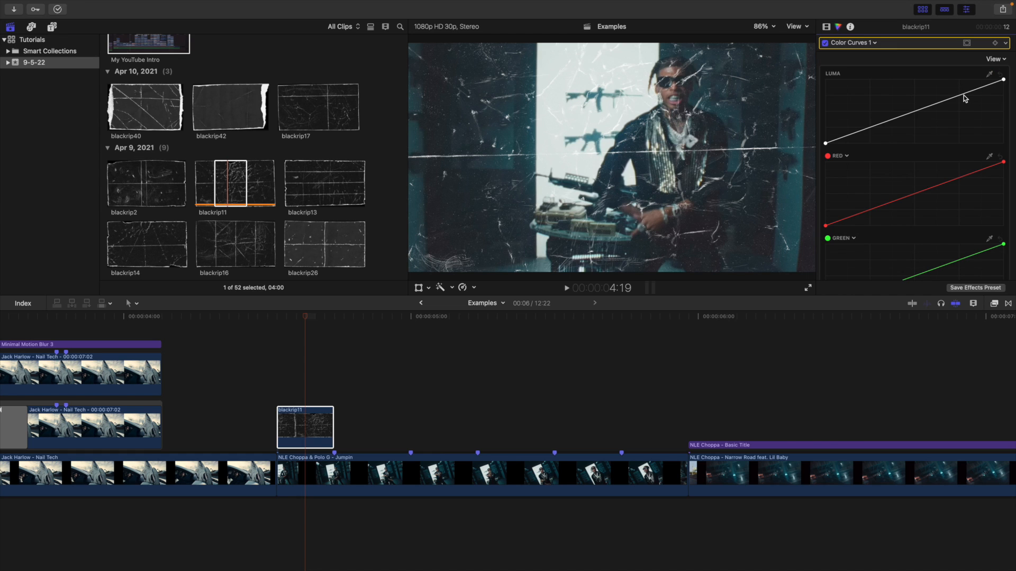
drag(962, 95, 960, 101)
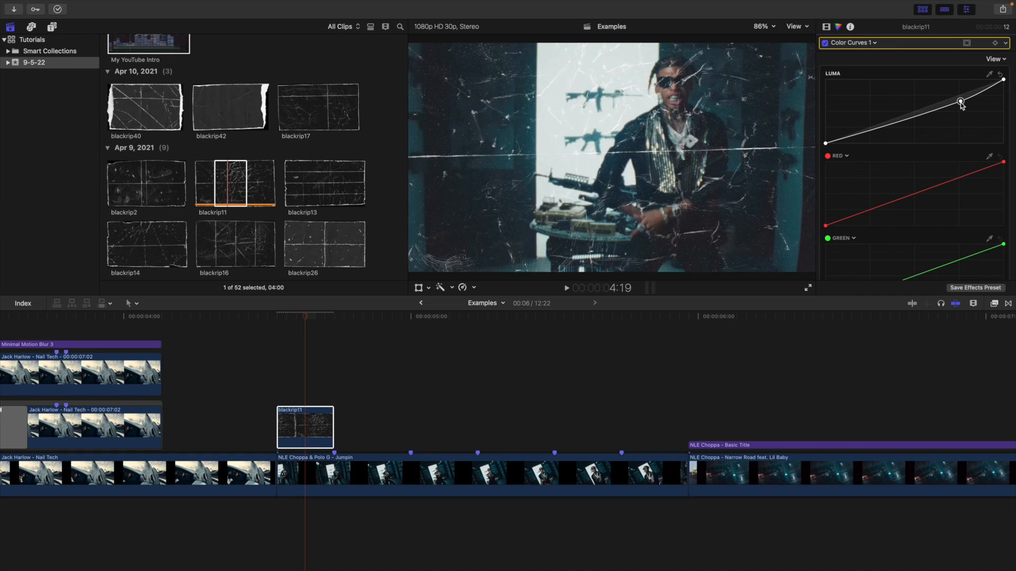
click(827, 27)
click(309, 407)
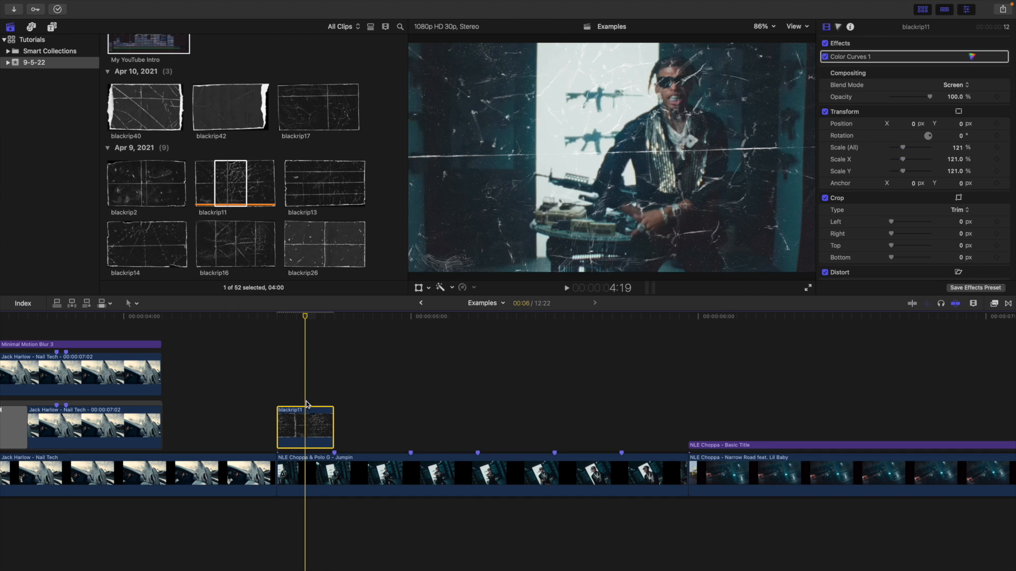
Step: Blade the Jumpin clip at its first two markers, at 4:22 and 5:00
click(336, 394)
click(353, 461)
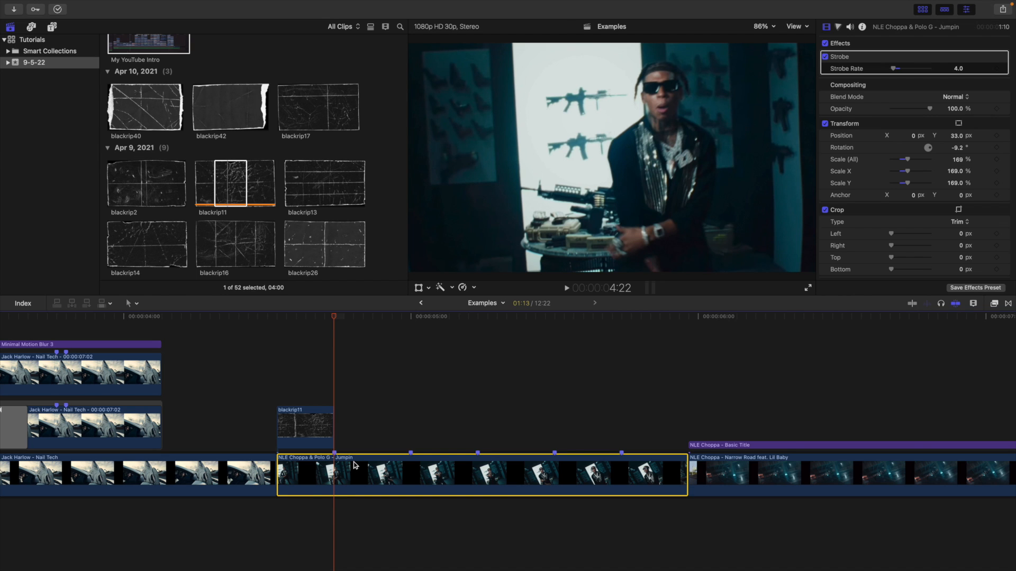
key(super+b)
click(412, 439)
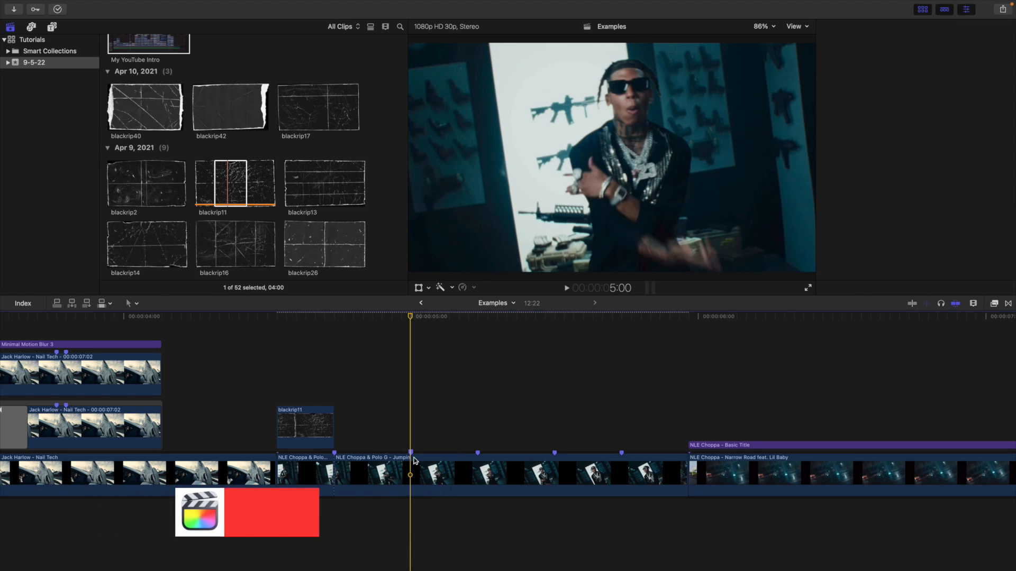
click(413, 460)
key(super+b)
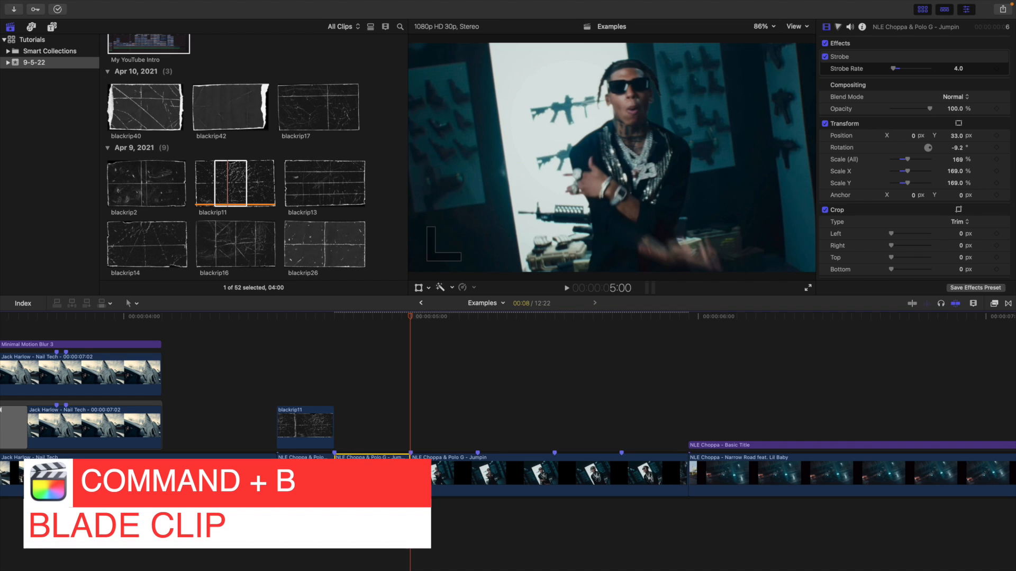
Step: Step frame by frame from 4:18 through the cut Jumpin segments to 5:00, and return to 4:25 to examine the strobe changes
click(298, 415)
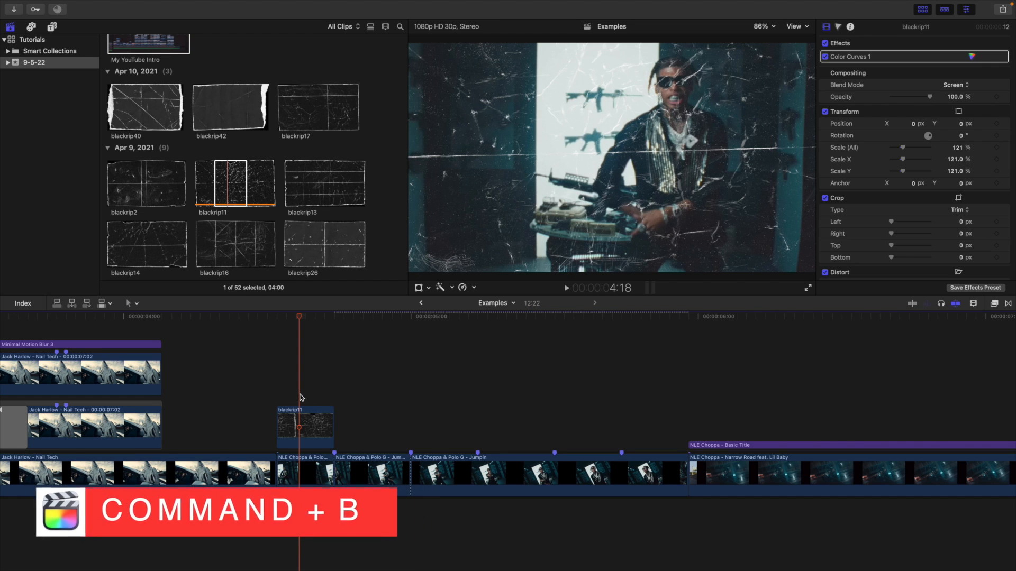
key(Right)
key(Right)
key(Right)
key(Right)
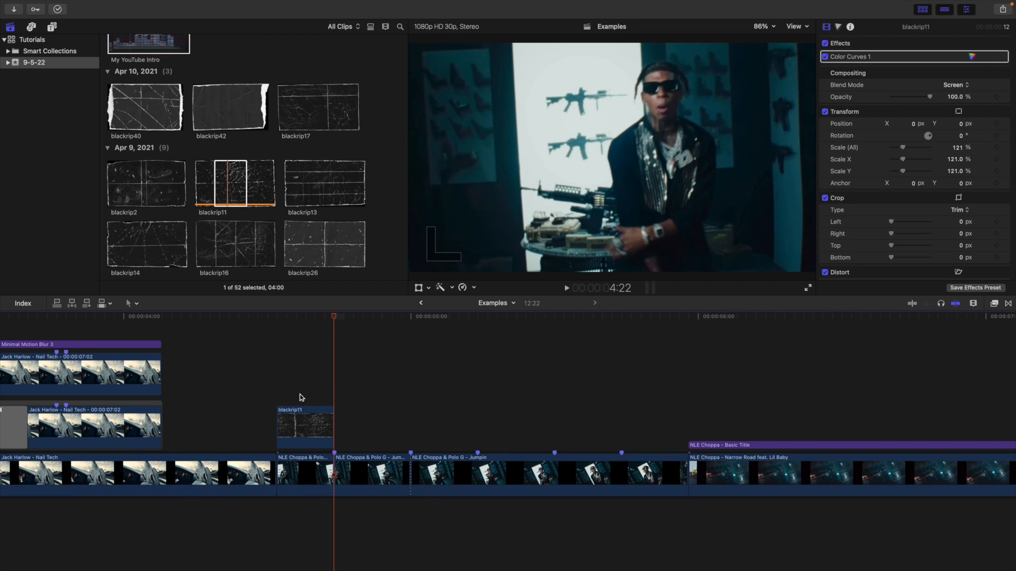
key(Right)
key(Right)
key(Right)
key(Right)
key(Right)
key(Right)
key(Right)
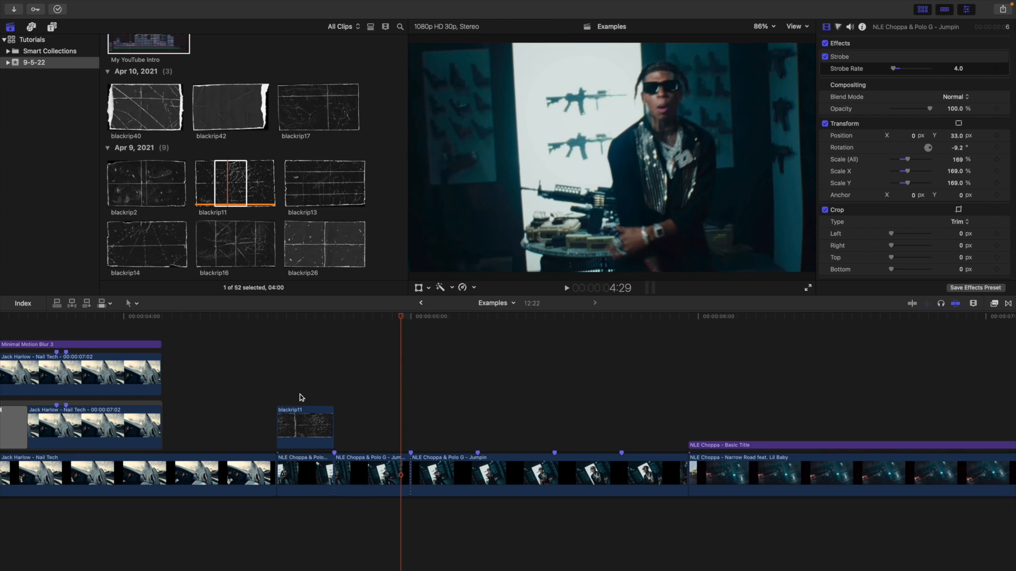
key(Right)
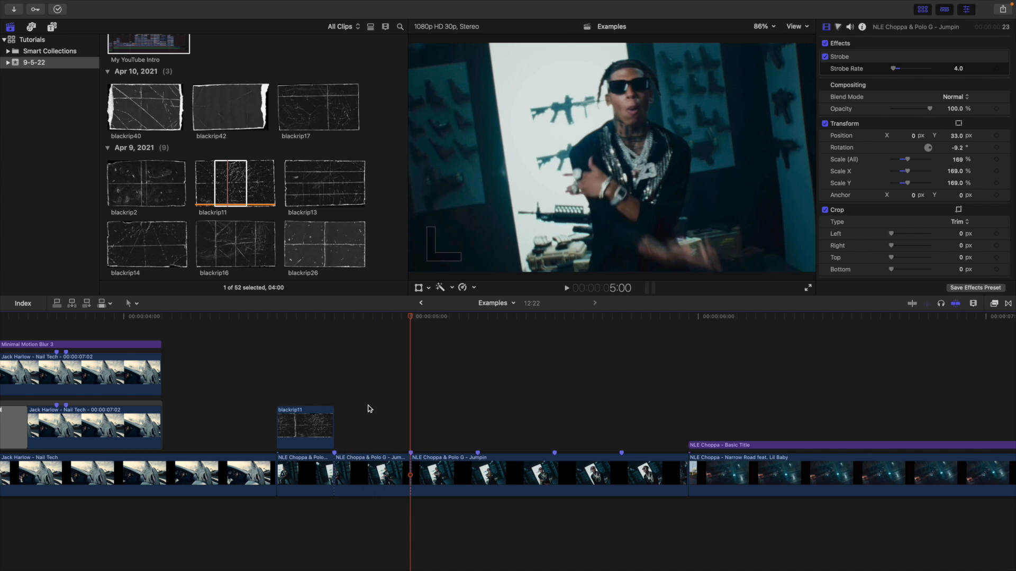
key(Left)
key(Left)
key(Left)
key(Left)
key(Left)
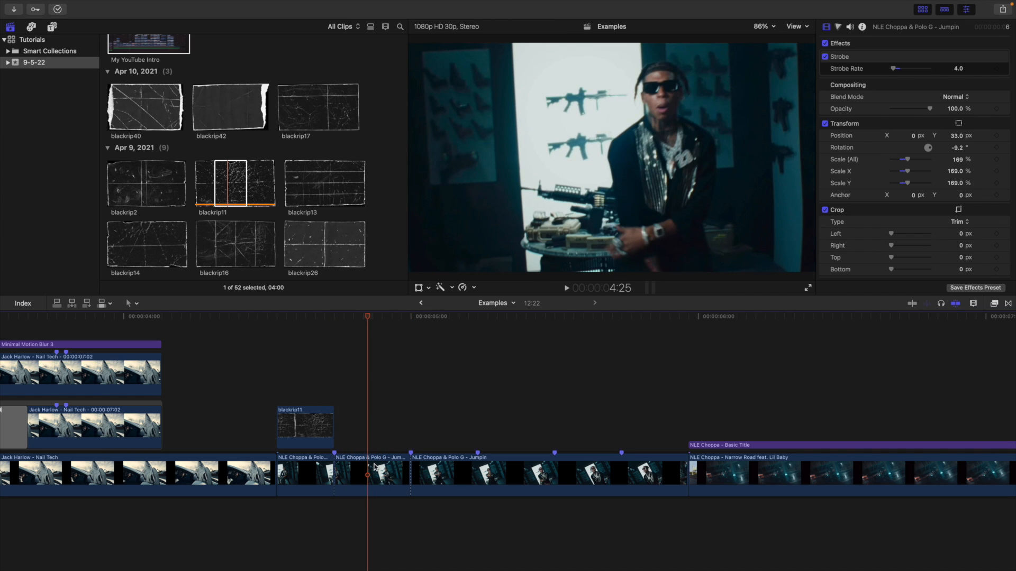
Step: Duplicate the Jumpin segment between 4:22 and 5:00 onto the layer directly above it
click(374, 467)
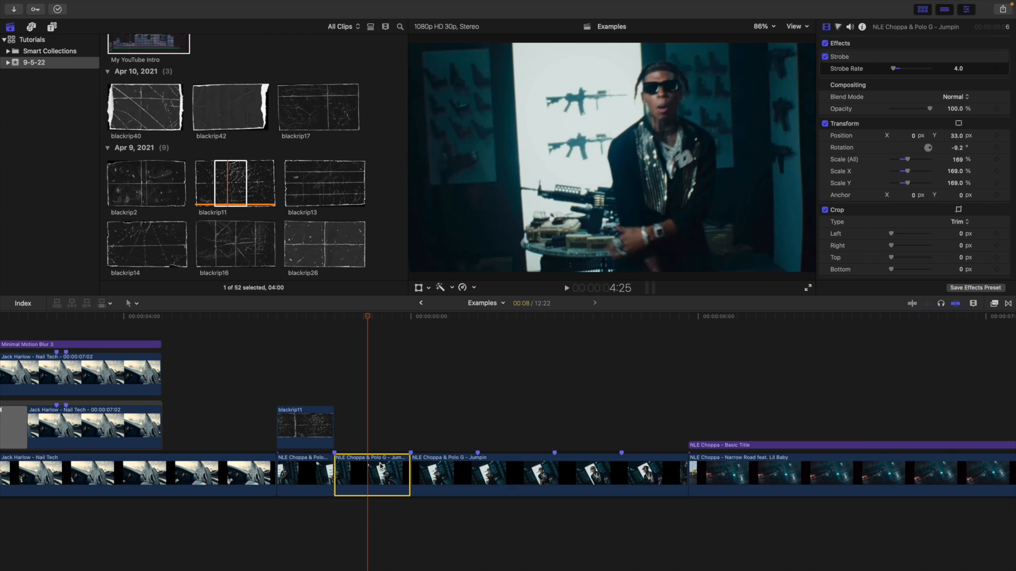
click(317, 183)
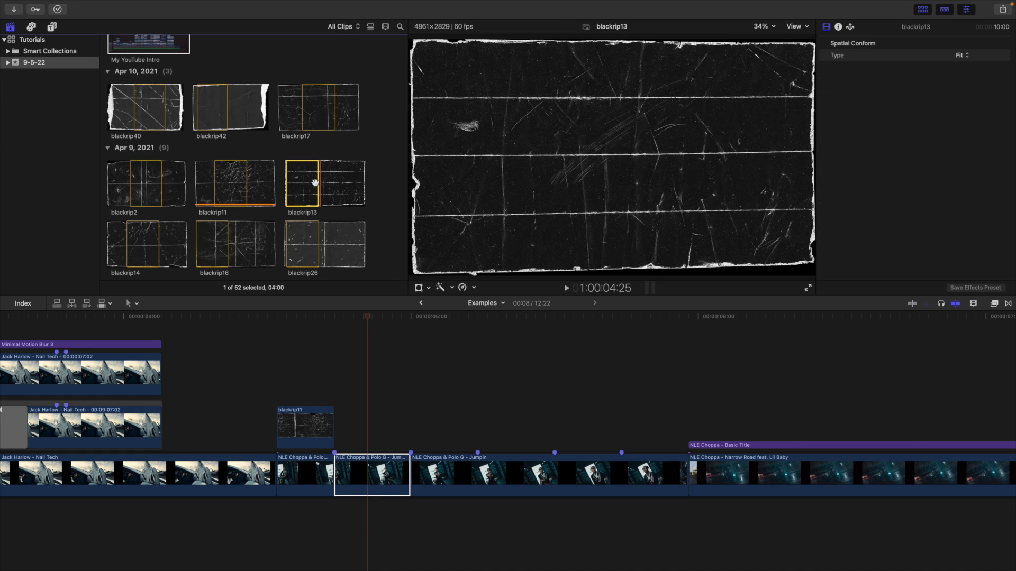
click(375, 481)
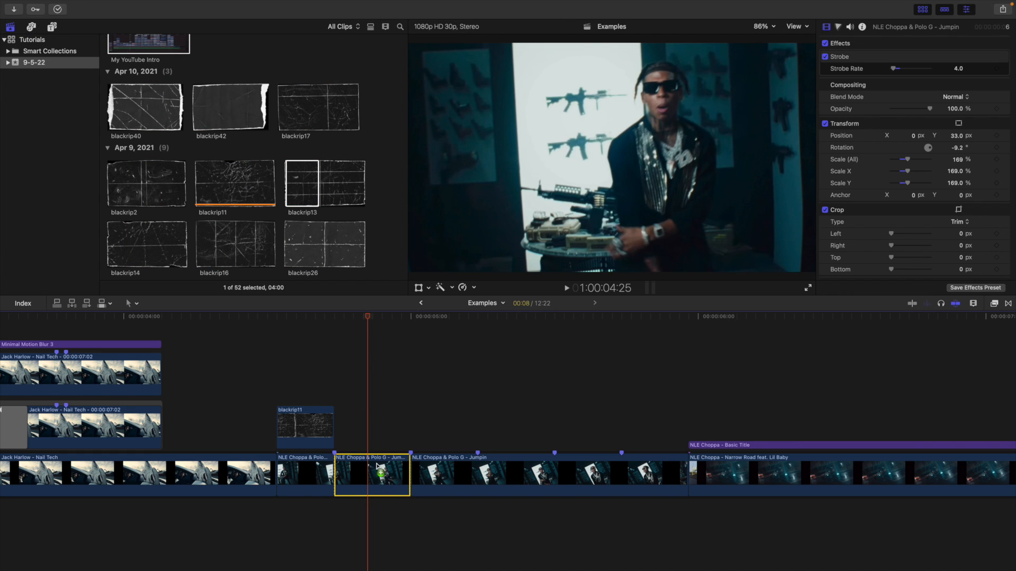
drag(378, 480, 379, 424)
click(369, 393)
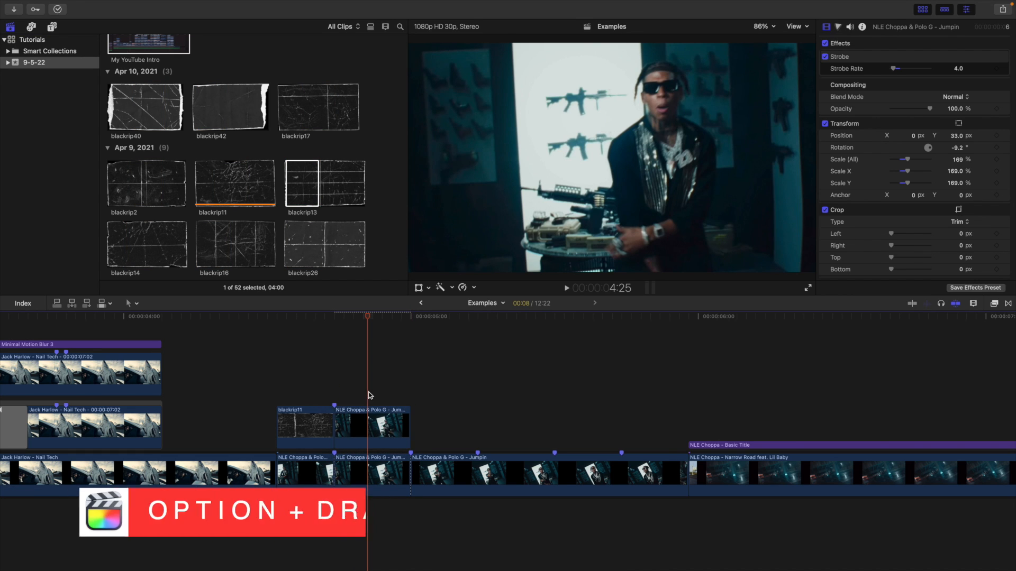
Step: Place the blackrip26 texture above the duplicated Jumpin segment from 4:22 and trim its end to 5:00
drag(311, 248, 339, 376)
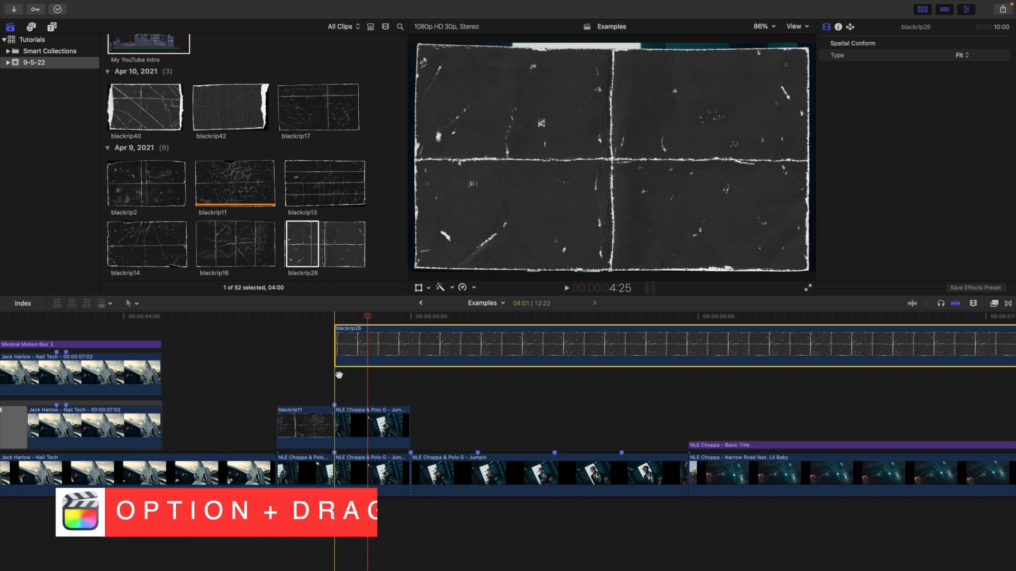
click(410, 379)
click(415, 333)
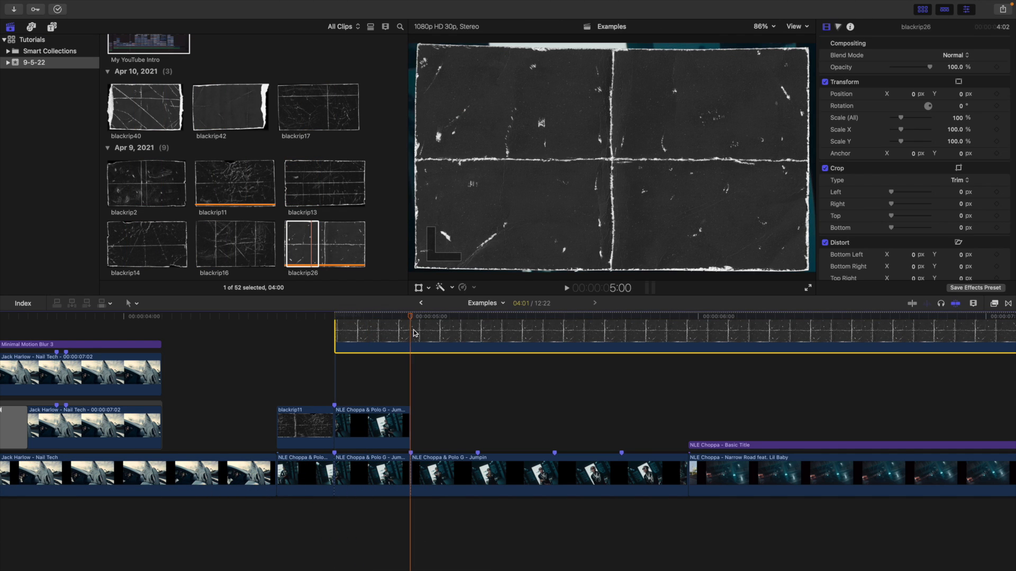
key(alt+bracketright)
Step: Set the blend mode of the blackrip26 texture to Stencil Alpha
click(368, 351)
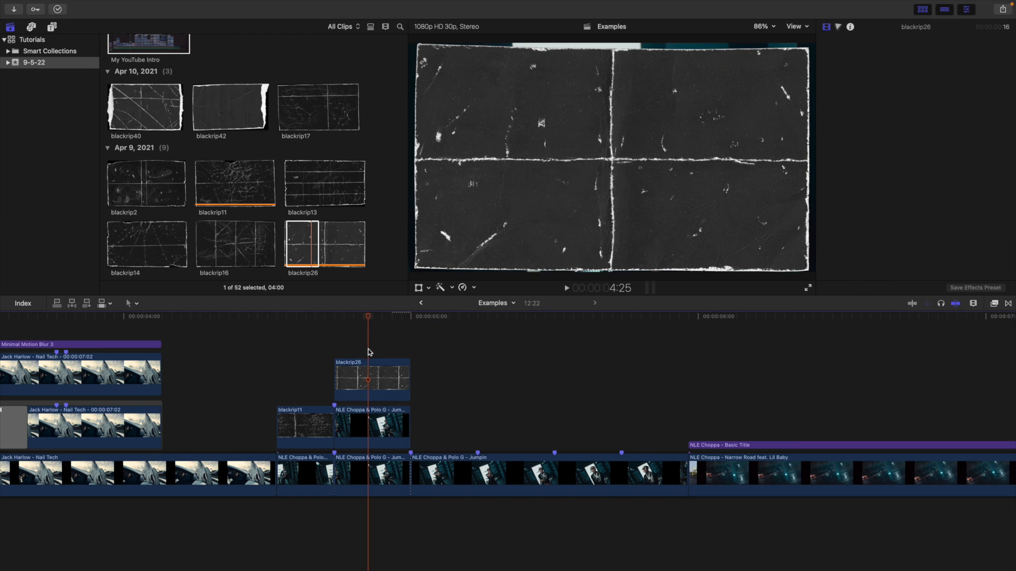
click(373, 367)
click(955, 56)
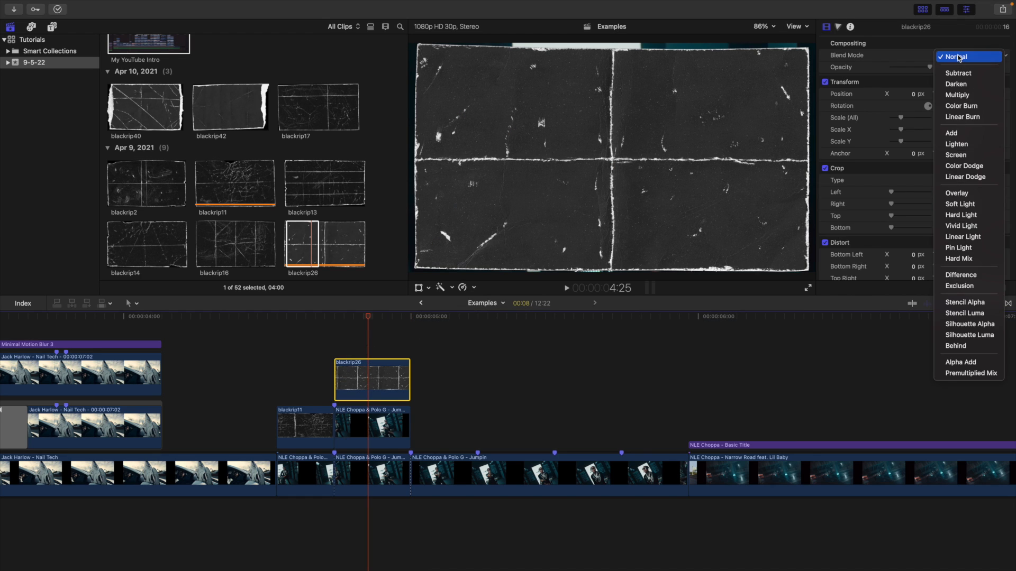
click(960, 305)
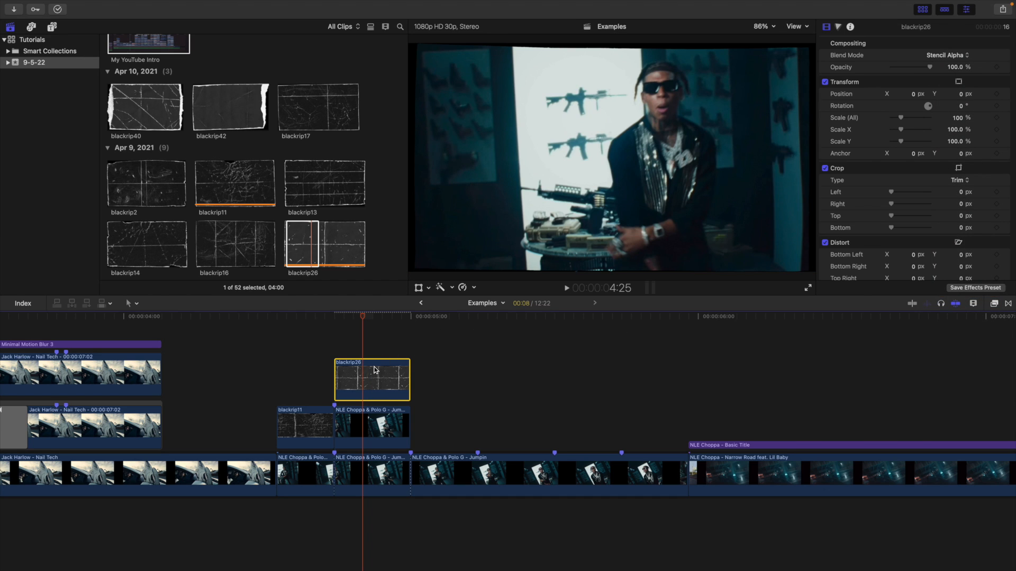
Step: Duplicate the blackrip26 texture onto the layer above and set the upper copy's blend mode to Screen
alt+drag(374, 370, 376, 358)
scroll(325, 360, up, 2)
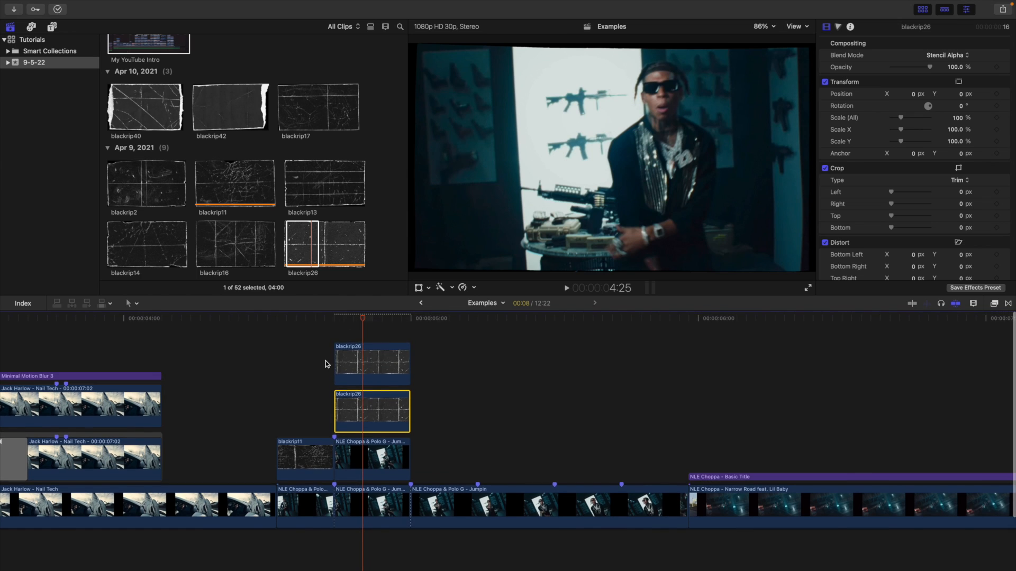
click(364, 363)
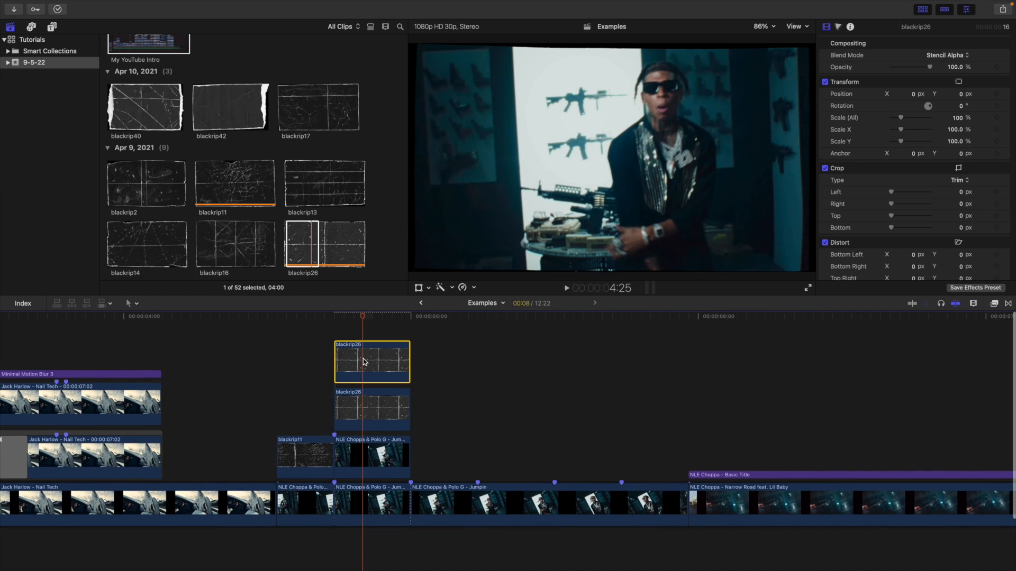
click(944, 55)
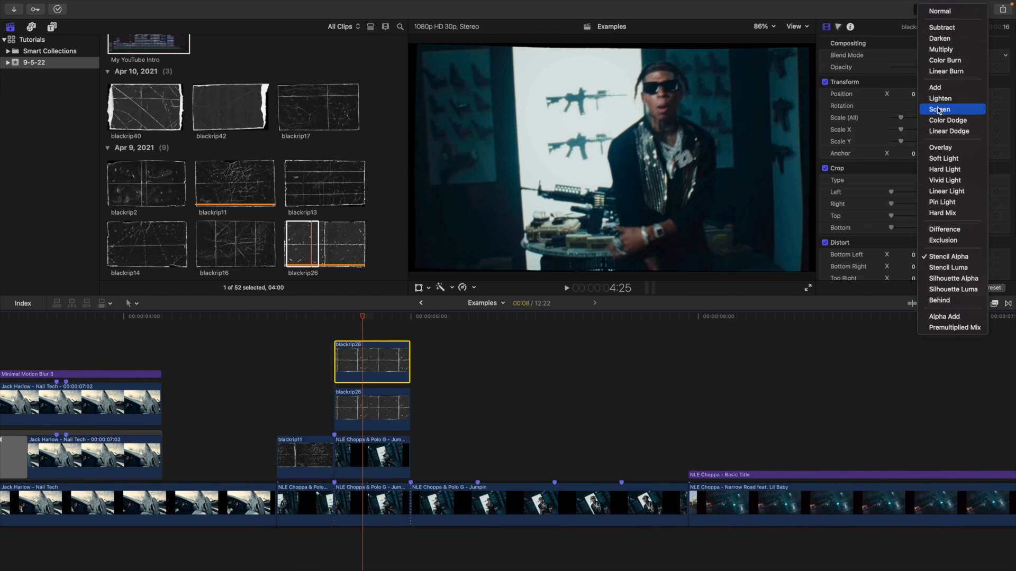
click(939, 109)
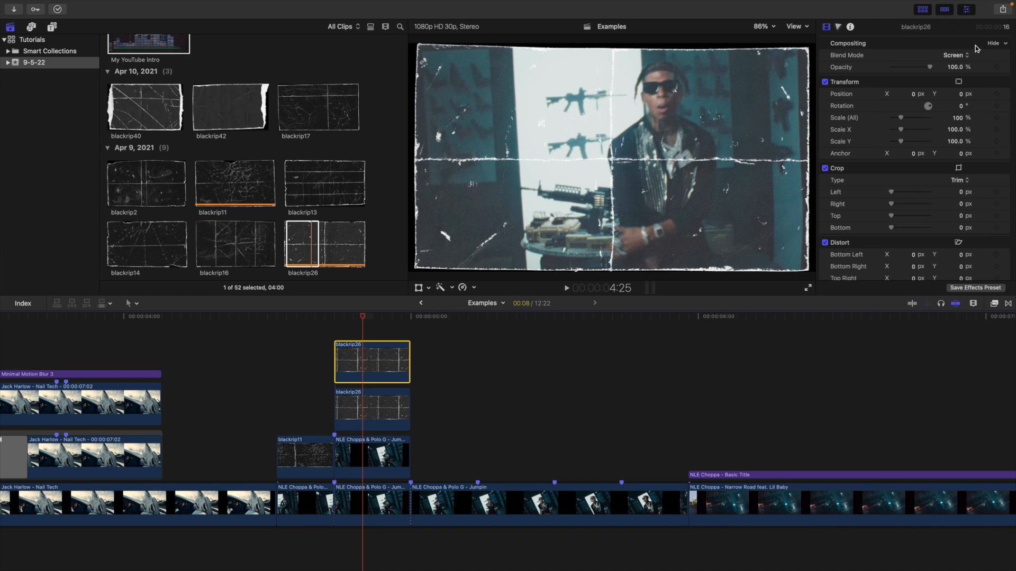
click(387, 406)
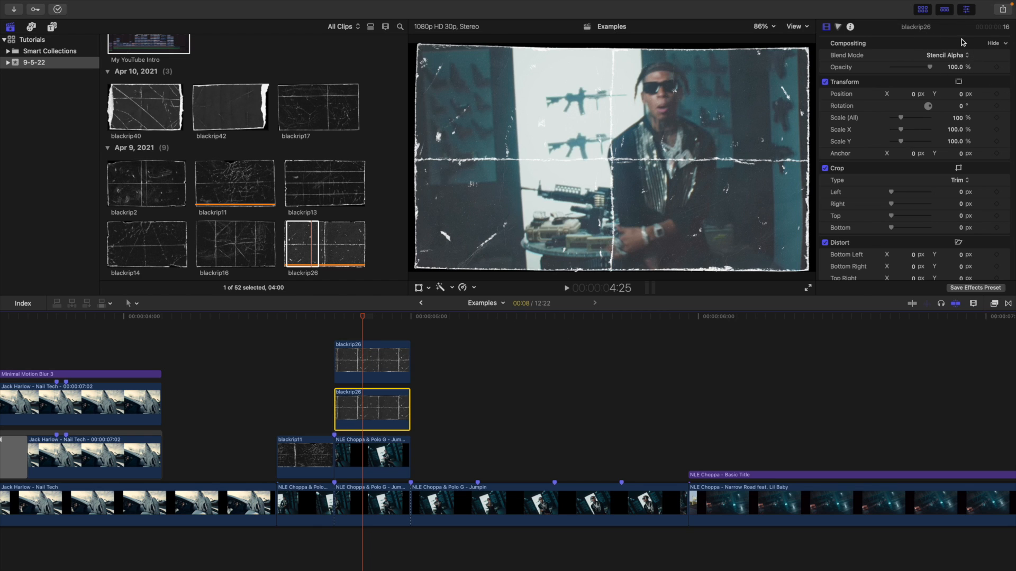
Step: Combine both blackrip26 textures and the duplicated Jumpin segment into a compound clip named Paper Overlay in the 9-5-22 event
drag(378, 334, 376, 451)
key(alt+g)
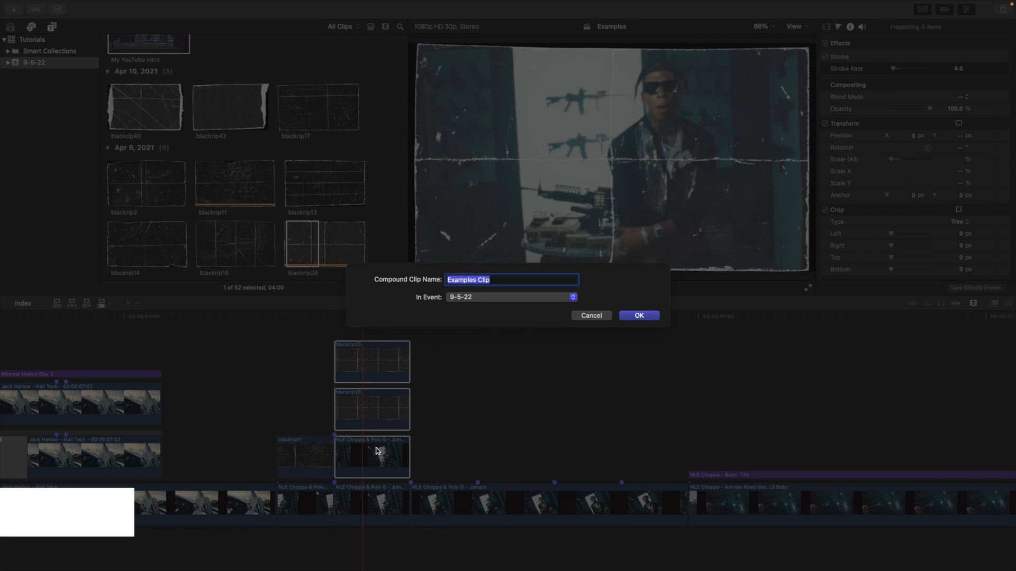
text(Paper Overlay)
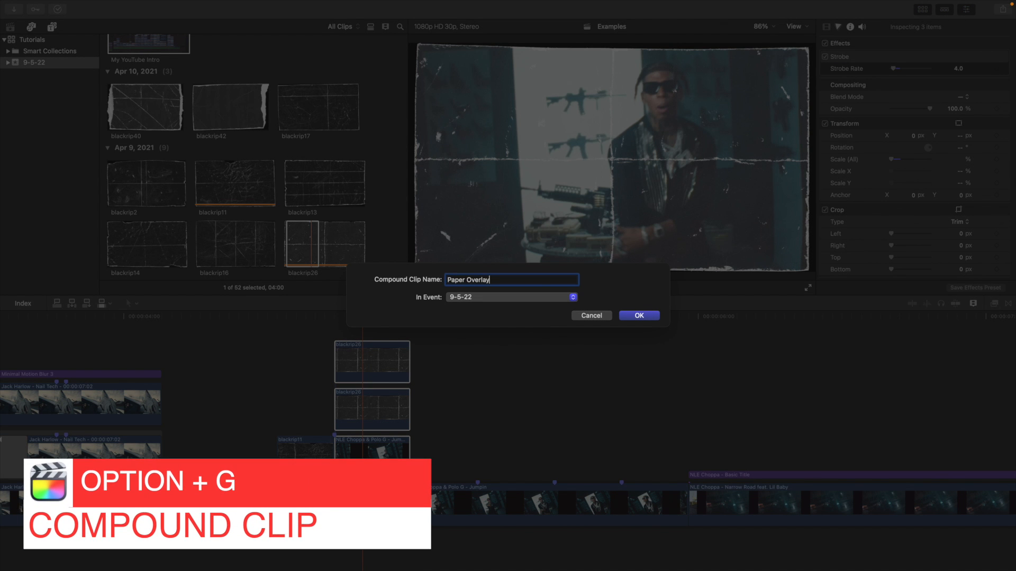
key(Return)
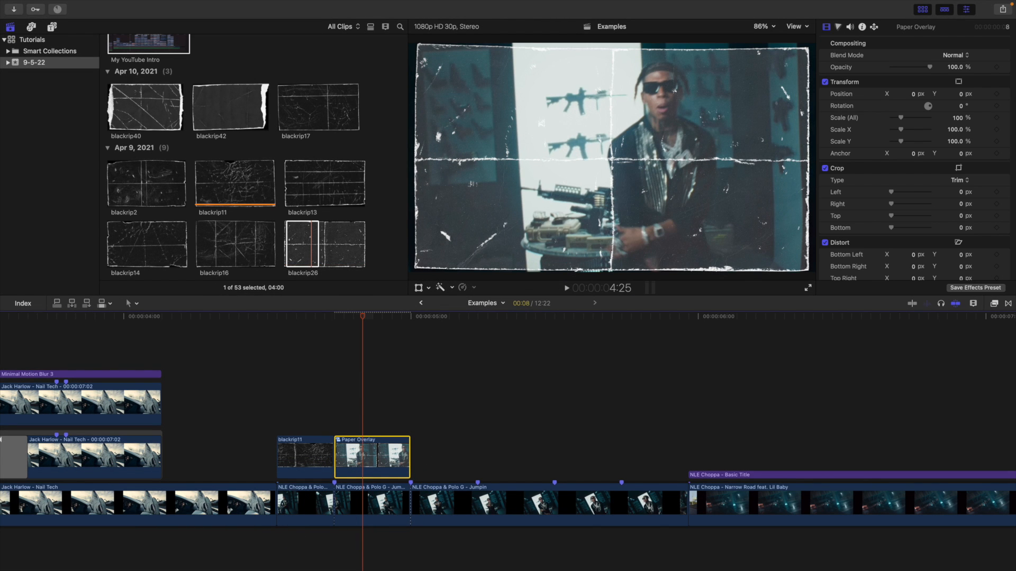
Step: Scale the Paper Overlay clip to 88% and rotate it 2°, and enlarge the Jumpin clip inside it to 185%
drag(958, 121, 962, 105)
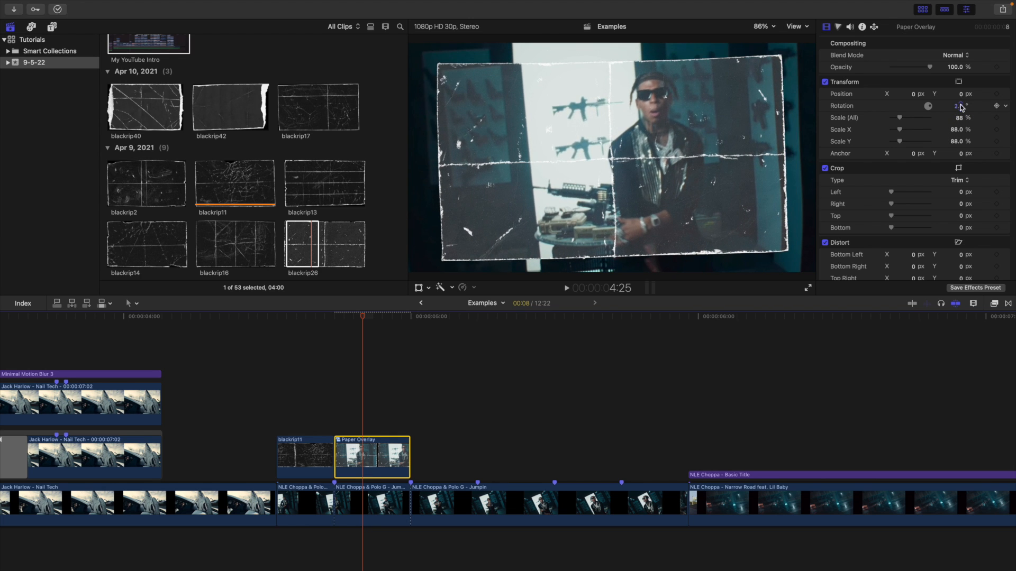
double_click(362, 460)
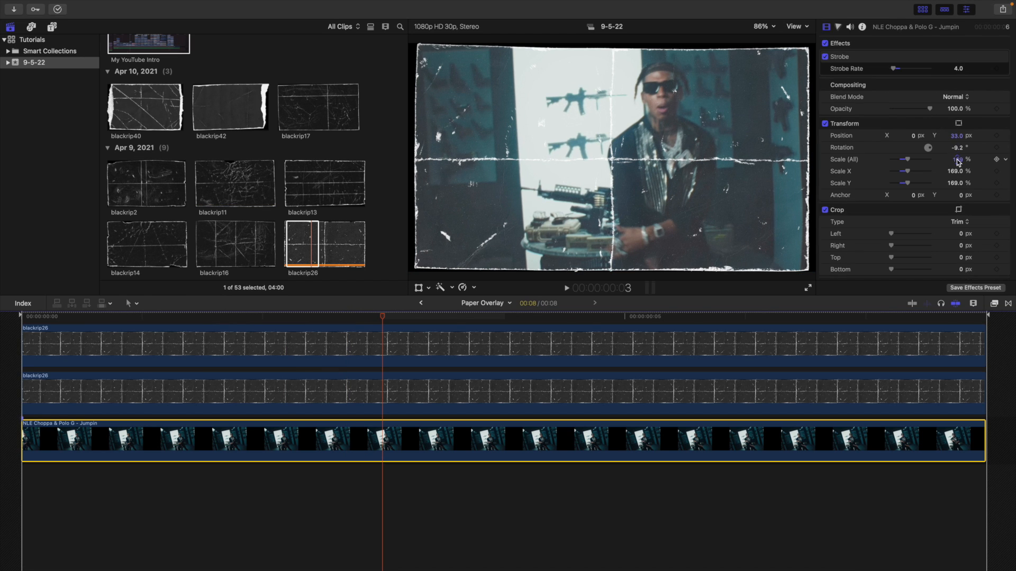
drag(959, 163, 974, 163)
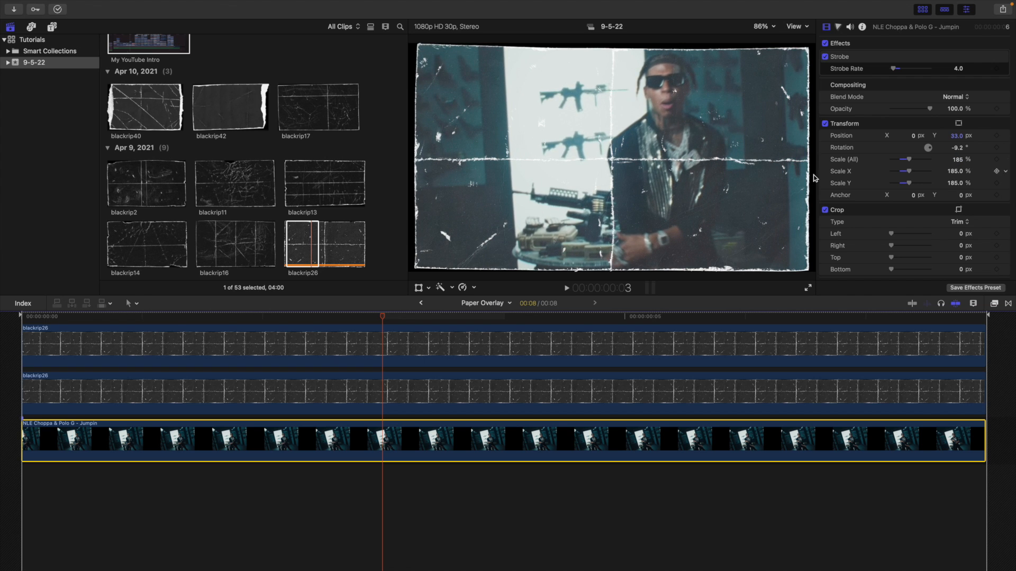
click(420, 303)
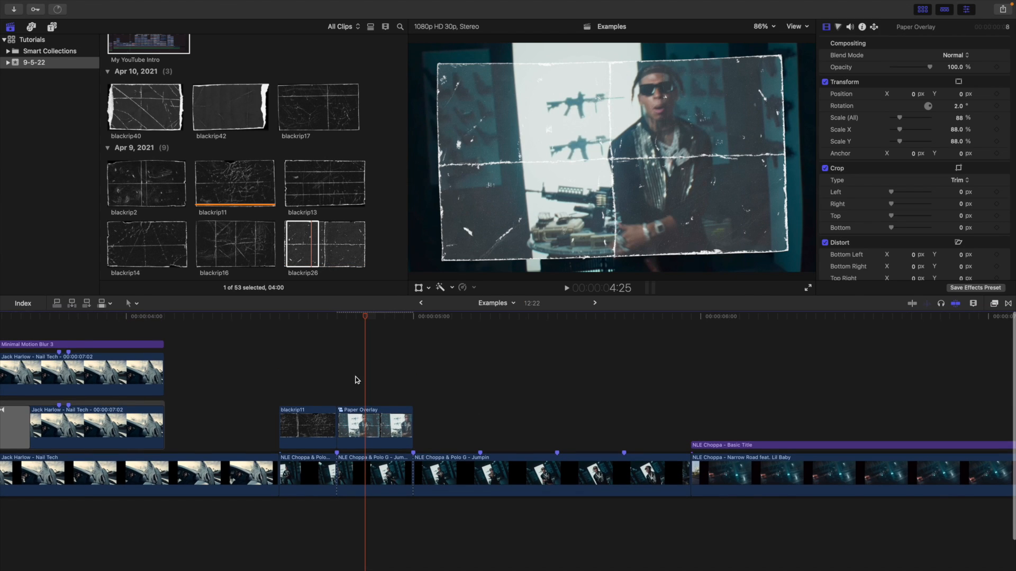
Step: Play back the ripped-paper section of the timeline from 4:16 to check the overlays
click(356, 378)
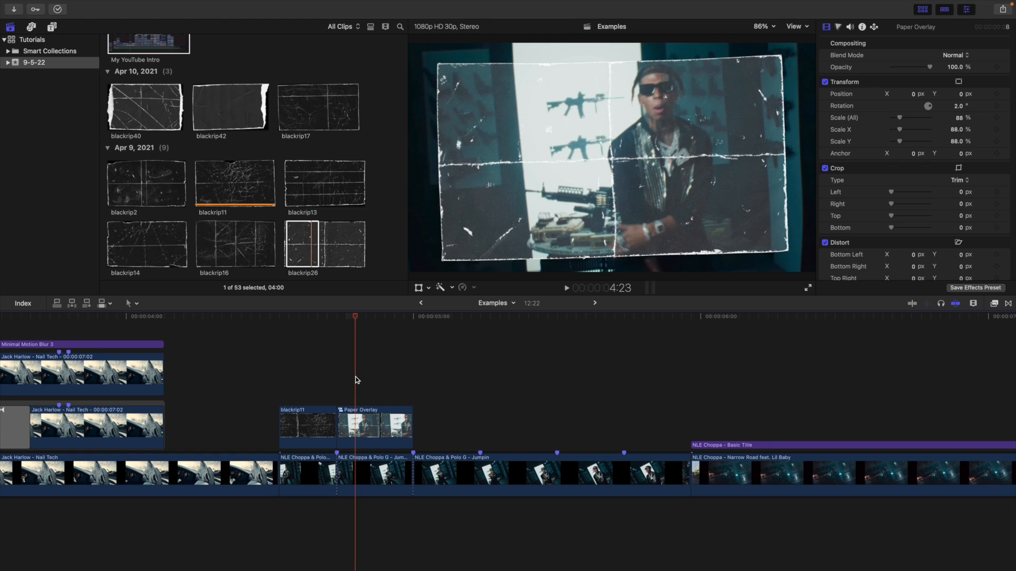
click(276, 376)
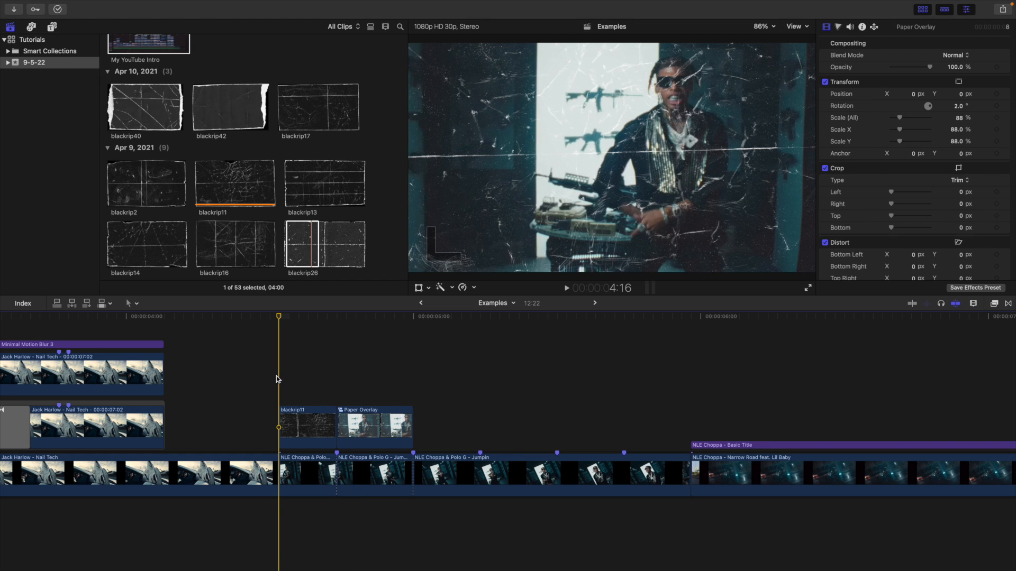
key(space)
click(243, 376)
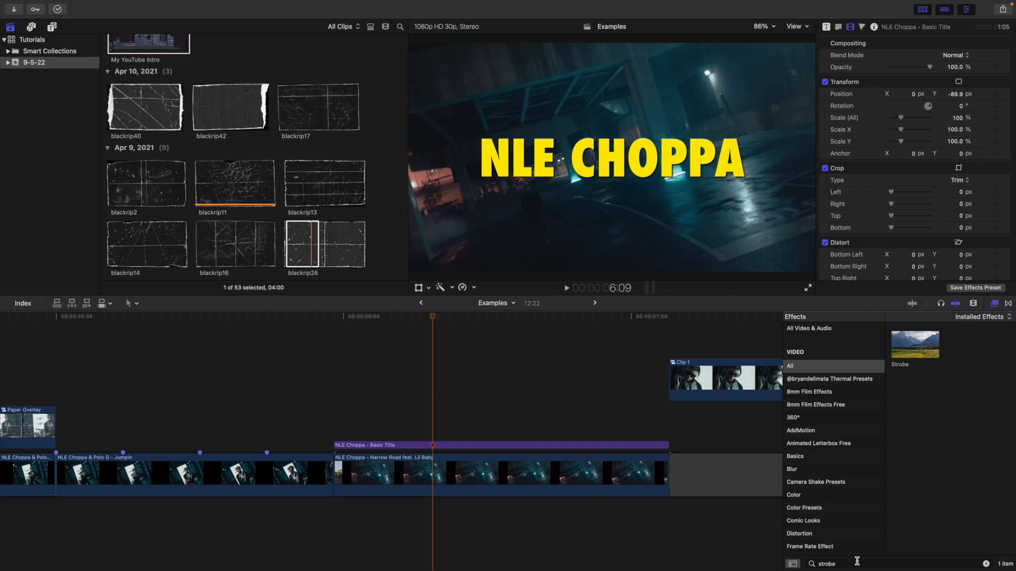
Step: Search the effects for light and apply the Light Sweep Effect to the NLE Choppa title
click(857, 562)
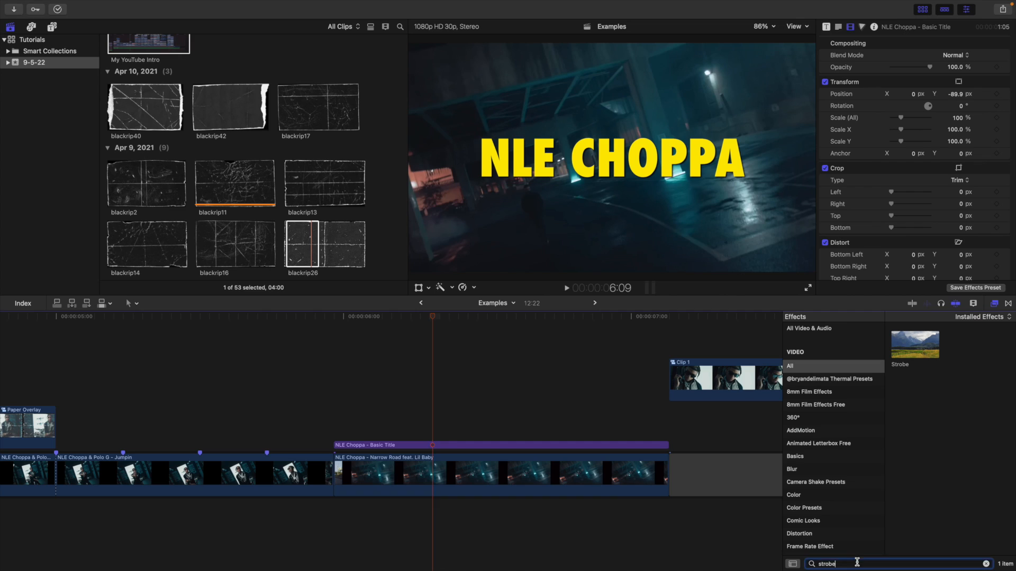
double_click(857, 562)
text(light)
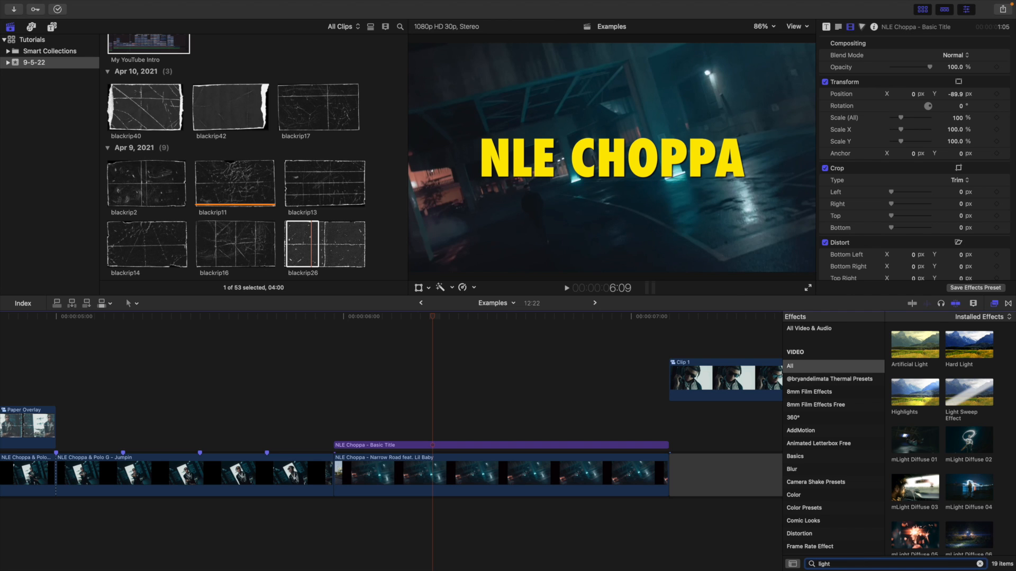
drag(975, 394, 512, 451)
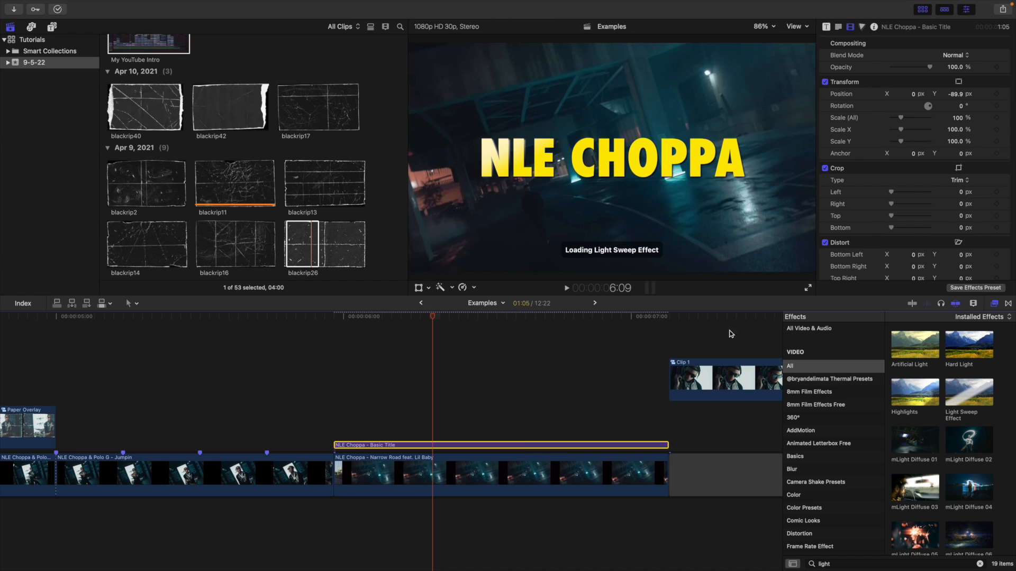
click(973, 303)
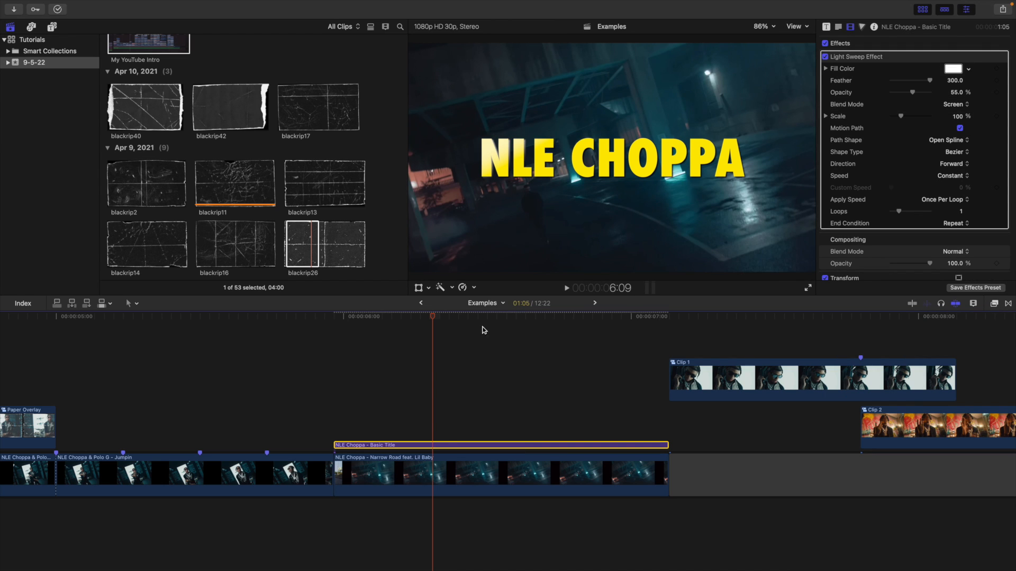
Step: Play back the NLE Choppa title from its start to review the light sweep
click(335, 383)
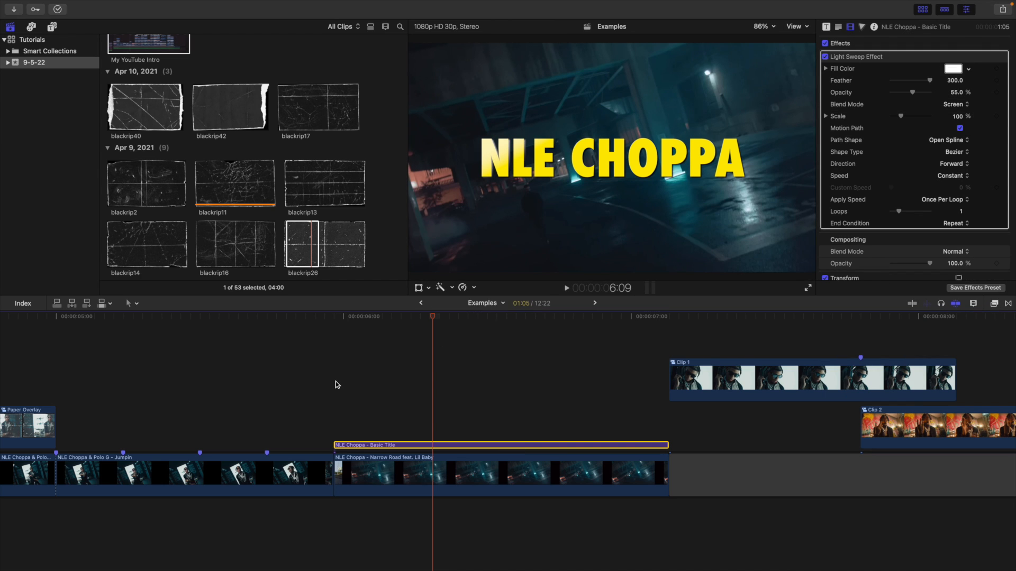
key(space)
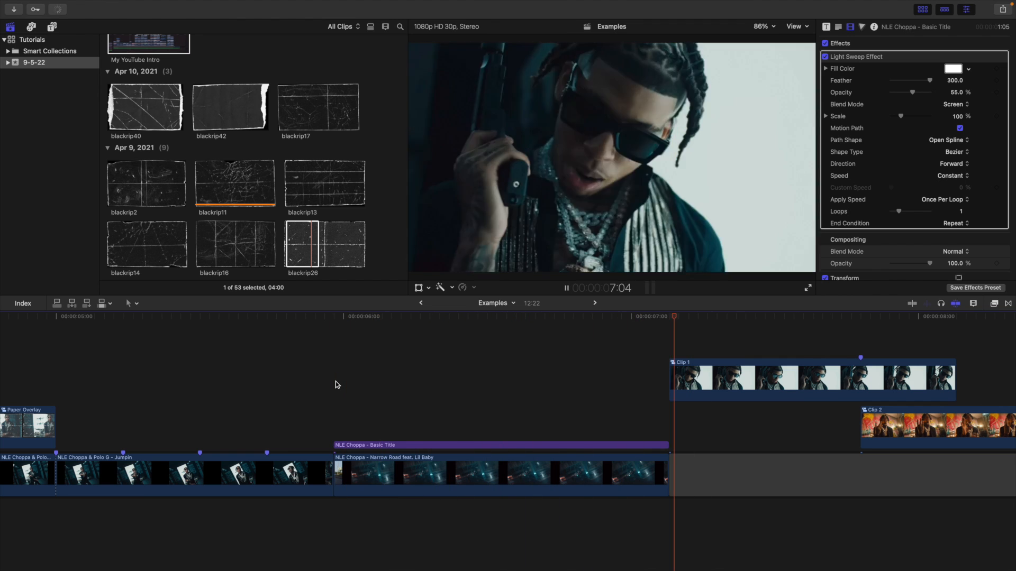
key(space)
Step: Set the title's light sweep to the Add blend mode with a scale of 95%
click(469, 445)
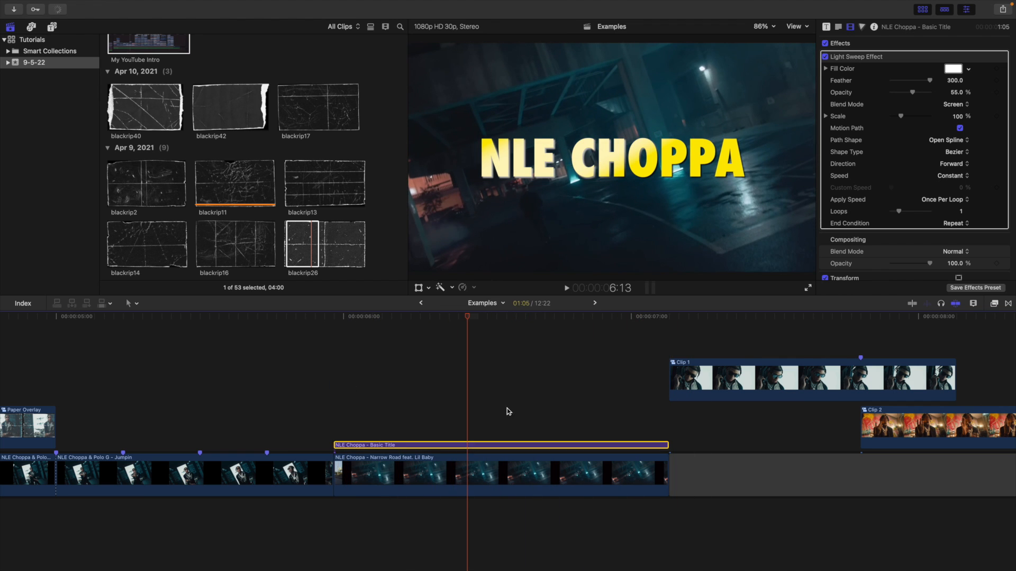
click(962, 104)
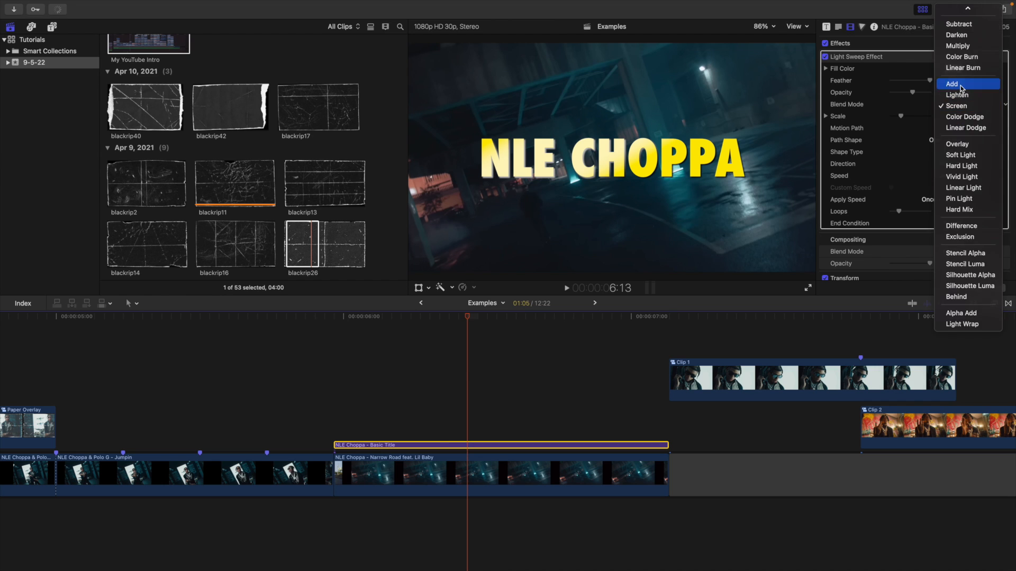
click(961, 86)
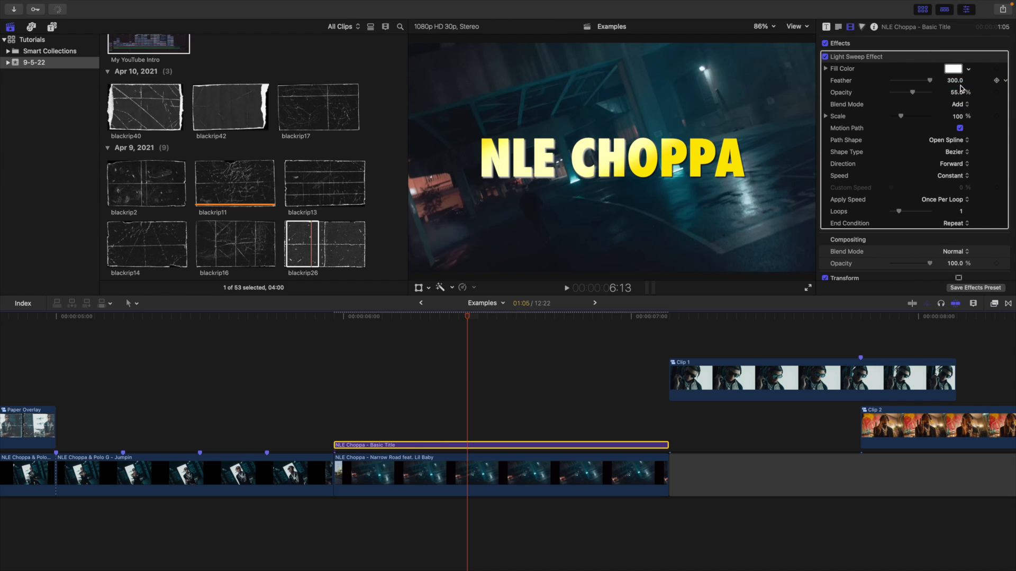
click(957, 116)
text(95)
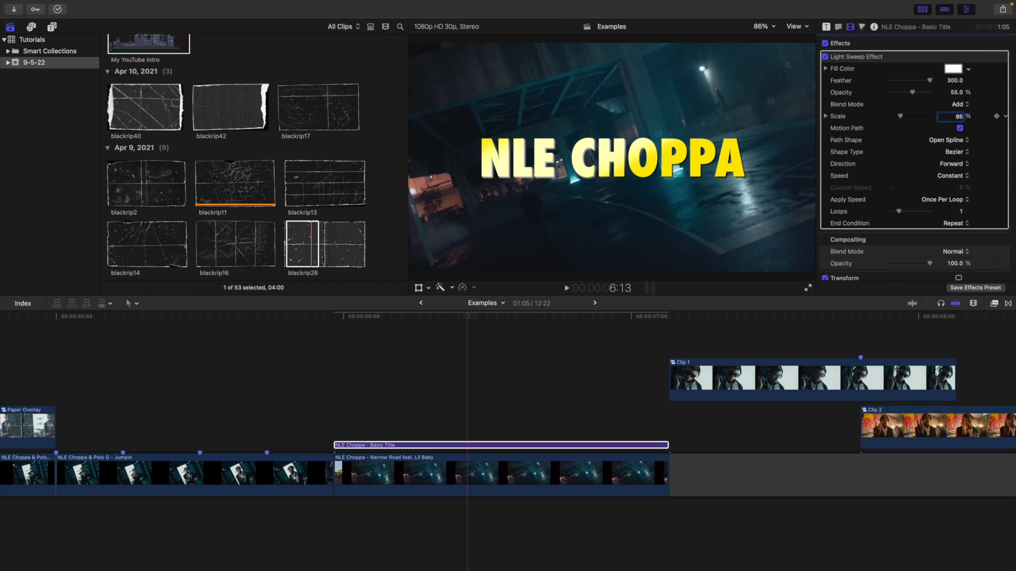
Step: Change the fill color of the title's light sweep to magenta
click(969, 69)
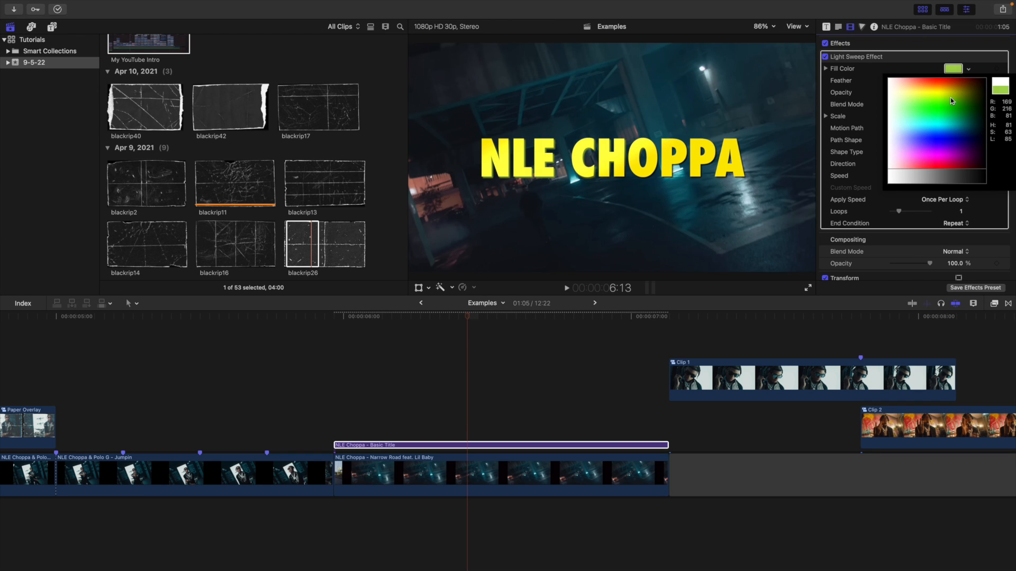
click(949, 151)
drag(950, 151, 939, 155)
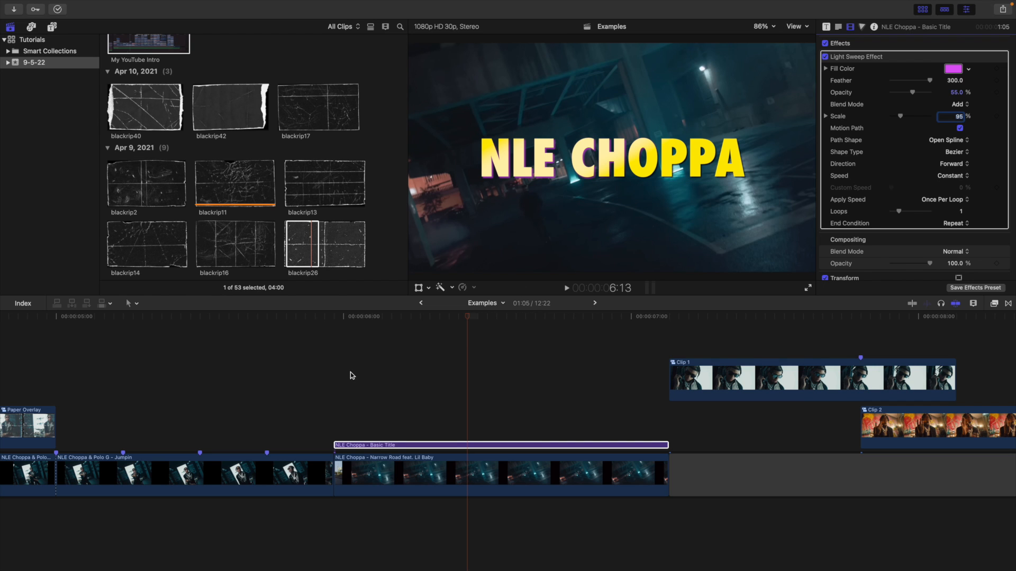
Step: Play back the NLE Choppa title with the recolored light sweep
click(335, 373)
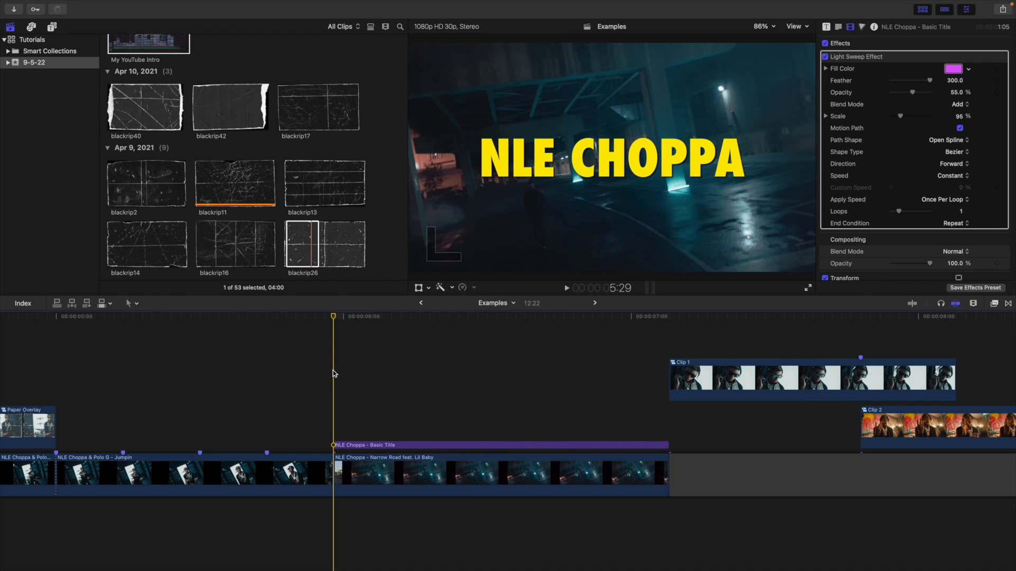
key(space)
click(333, 371)
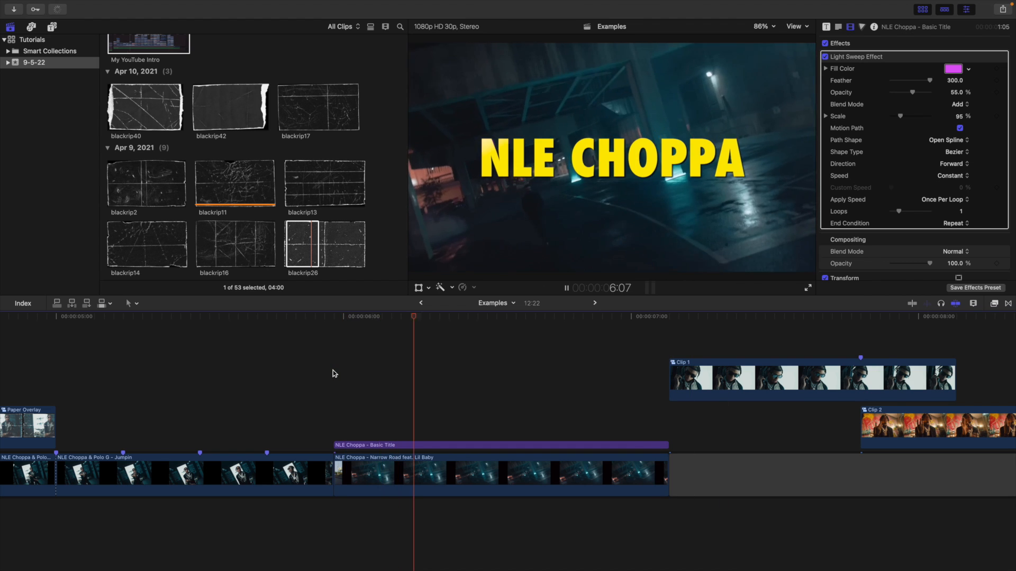
click(332, 371)
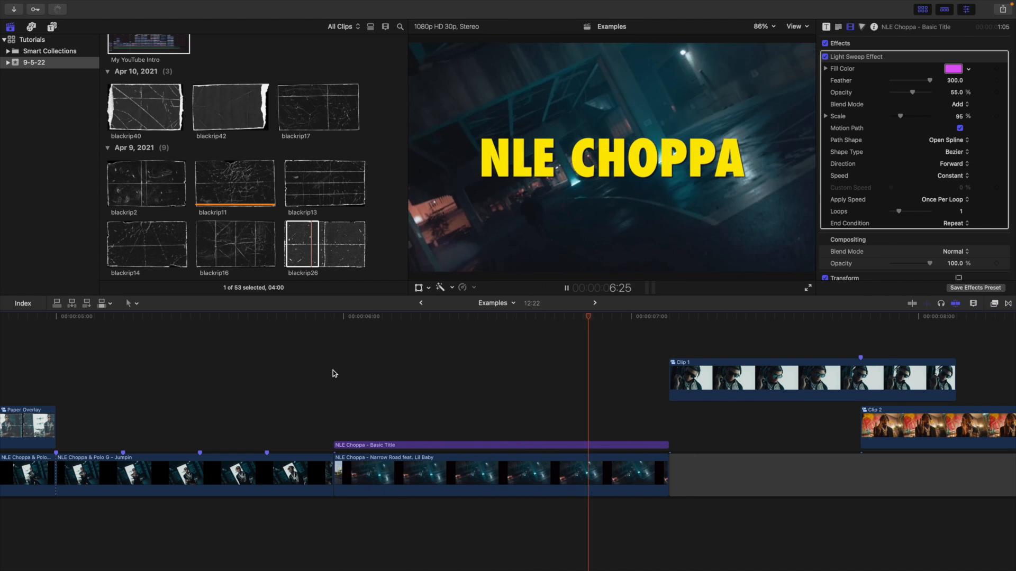
click(332, 371)
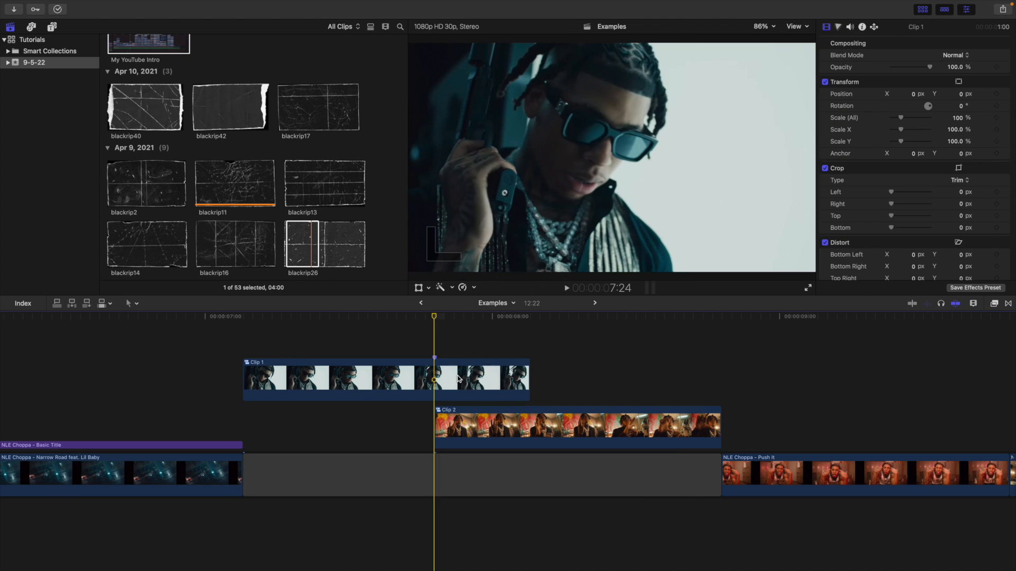
Step: Keyframe Clip 1's opacity from 100% at its 7:24 marker to 0% at 8:04 and preview the fade into Clip 2
click(458, 379)
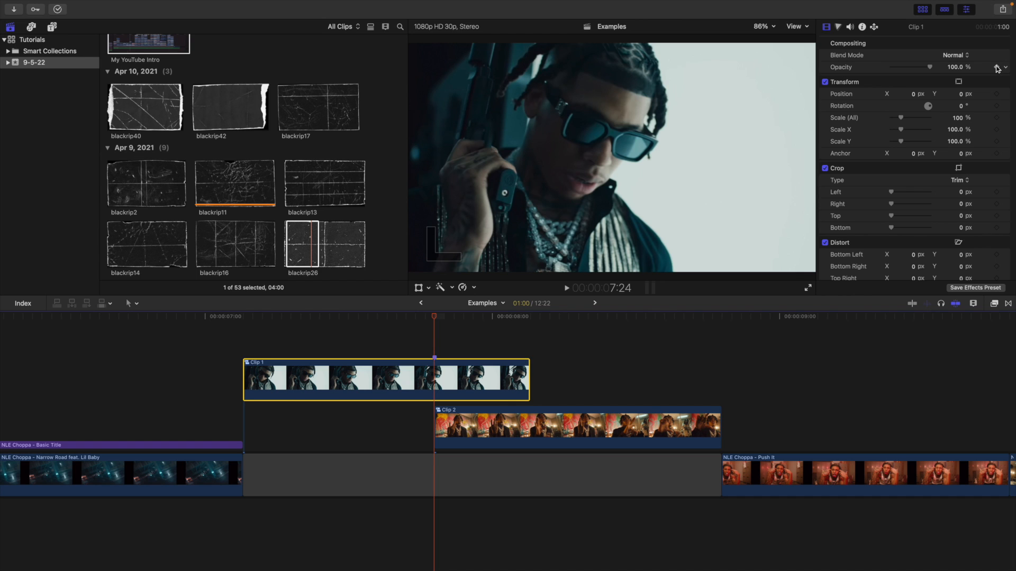
drag(436, 317, 531, 327)
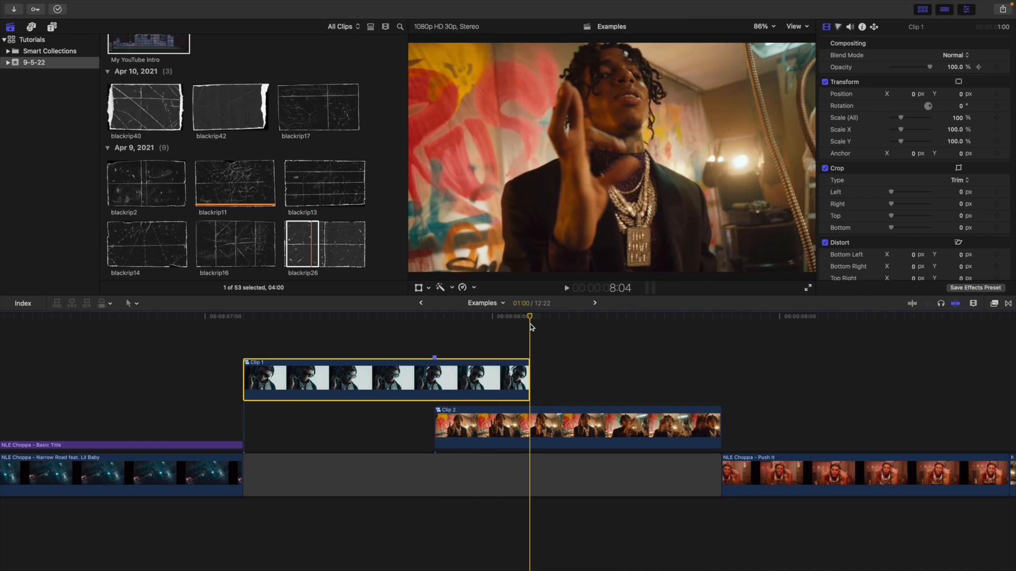
click(955, 67)
text(0)
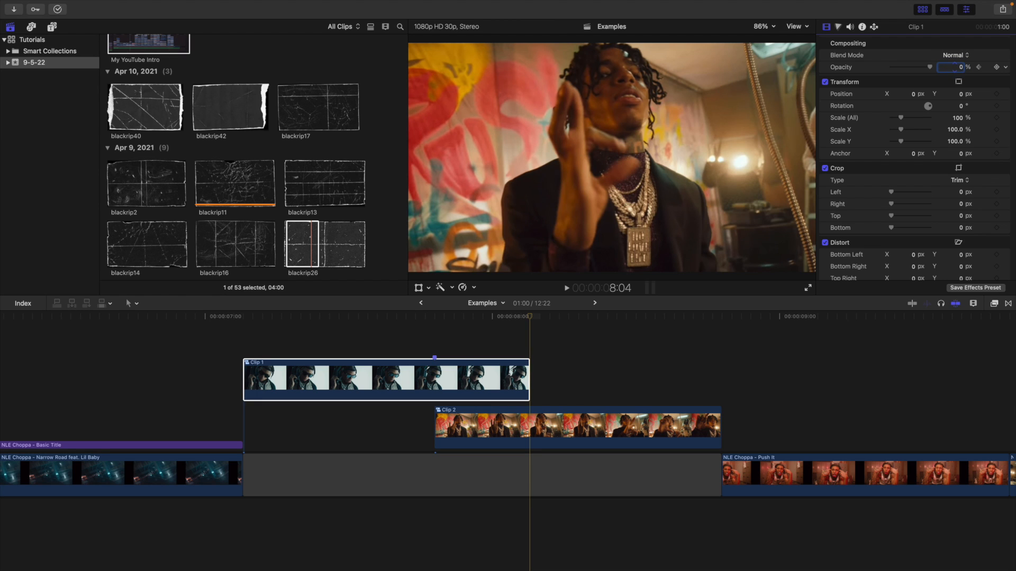
key(Return)
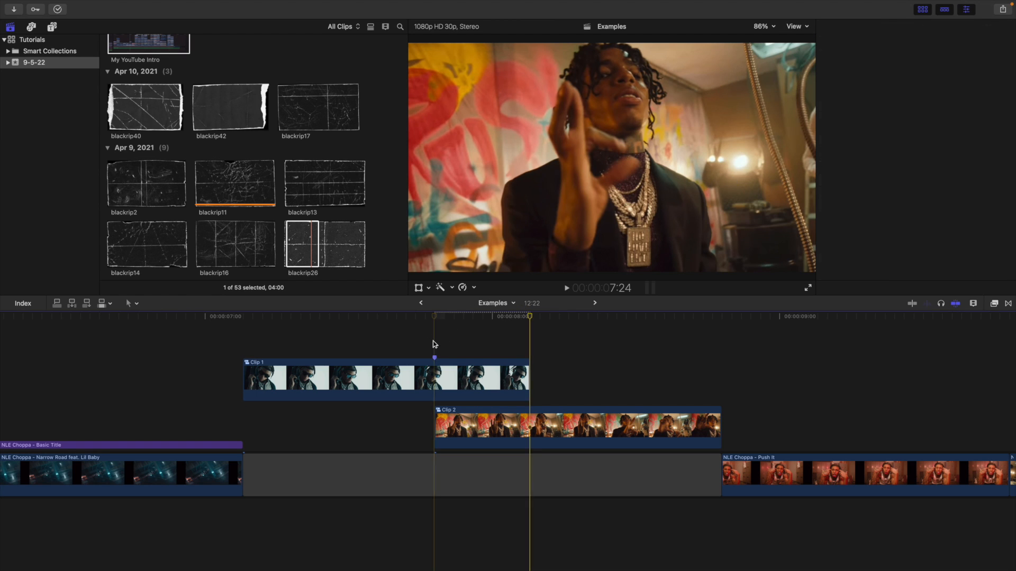
click(434, 371)
key(space)
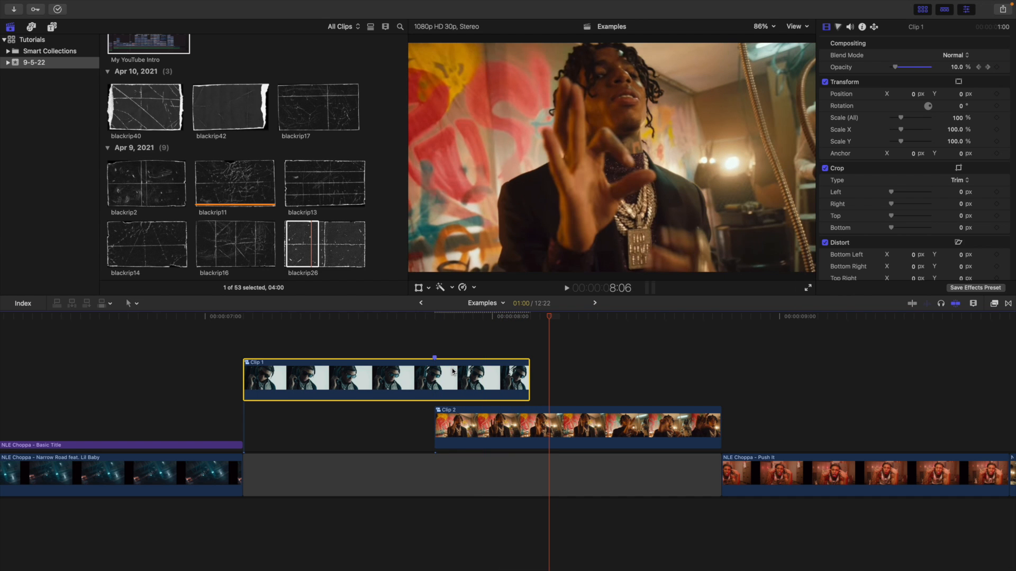
Step: Find the Directional blur effect and apply it to Clip 1 with the playhead at the 7:24 marker
click(435, 347)
click(449, 374)
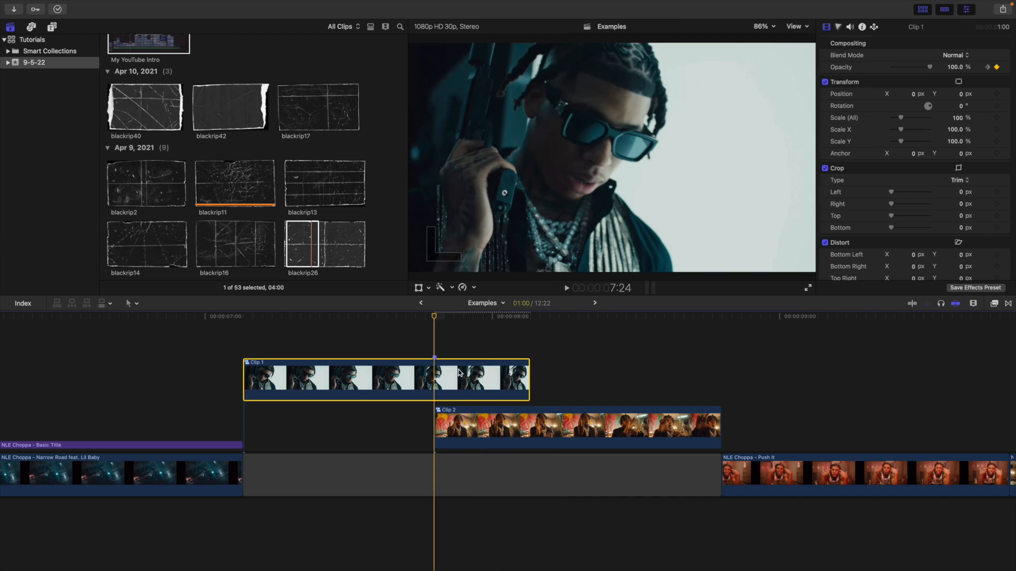
click(994, 303)
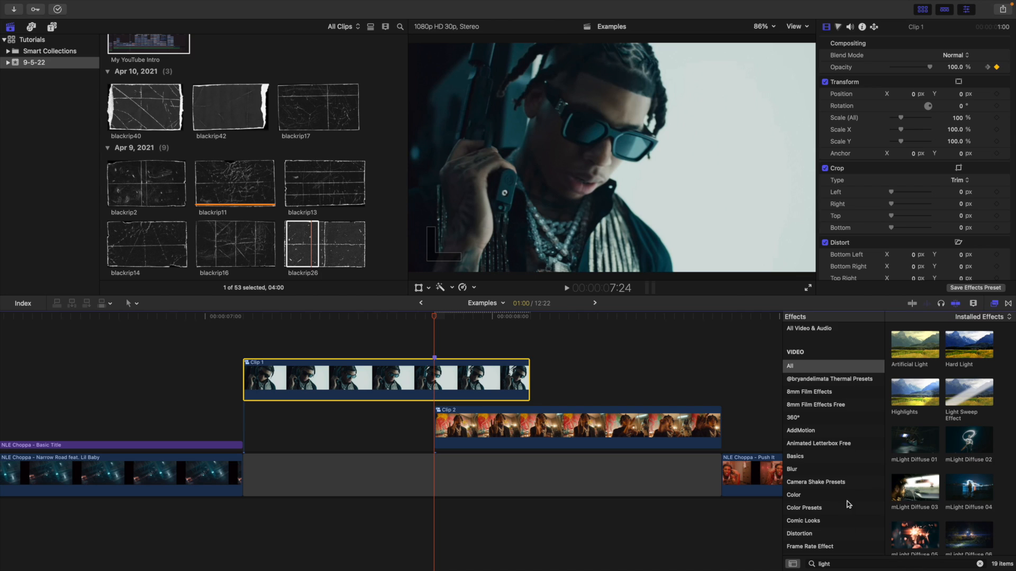
click(851, 562)
text(d)
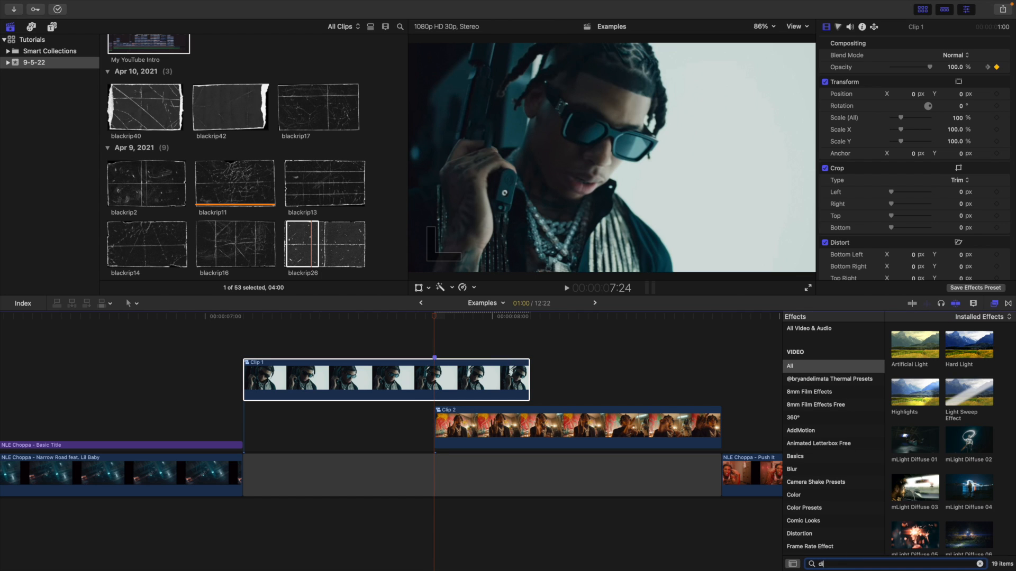
text(ir)
drag(919, 350, 495, 372)
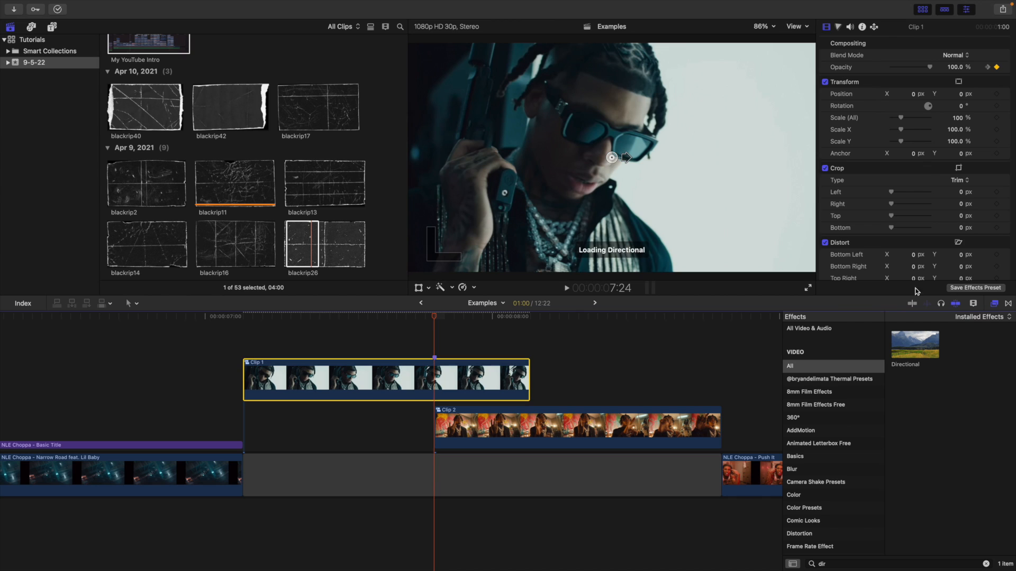
click(994, 303)
Step: Keyframe Clip 1's Directional blur amount from 0 at the 7:24 marker to 300 at 8:04
drag(921, 68, 861, 71)
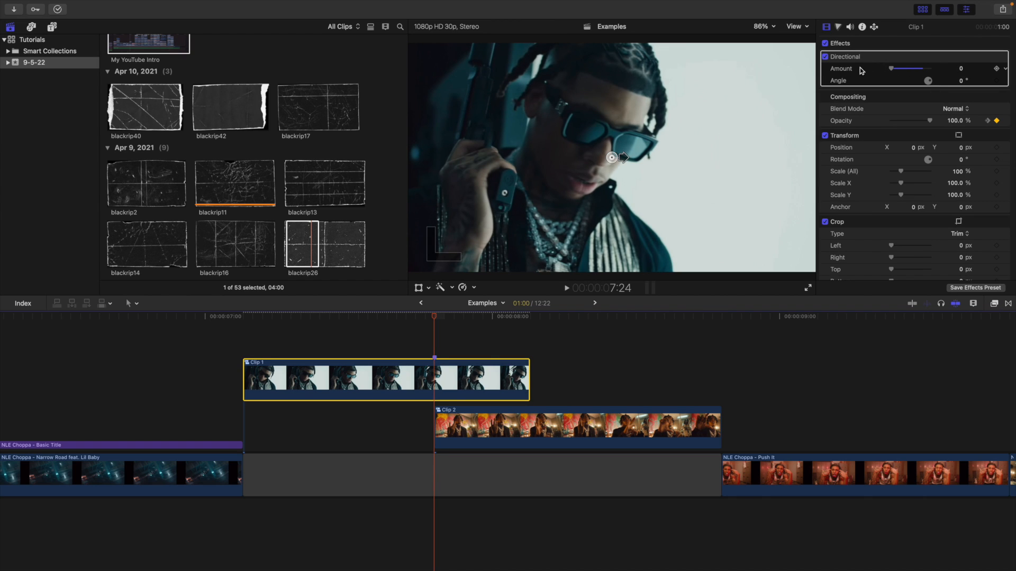
click(996, 69)
drag(435, 324, 529, 335)
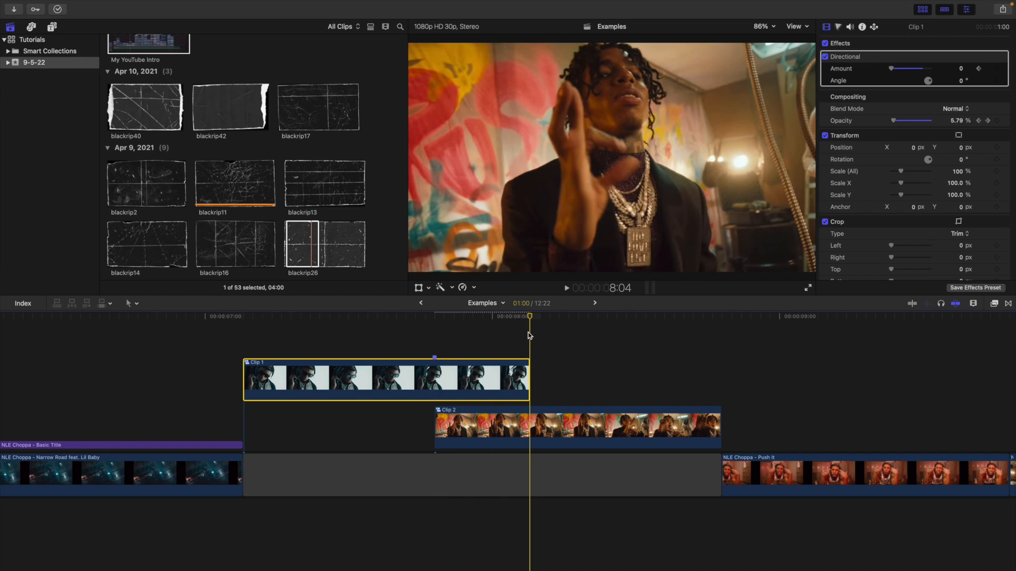
click(960, 69)
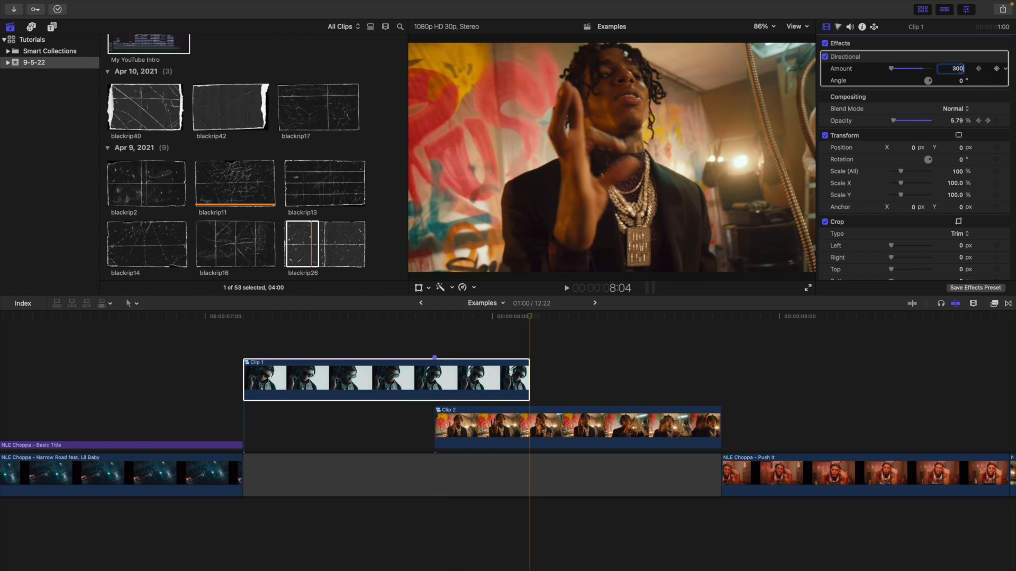
key(Return)
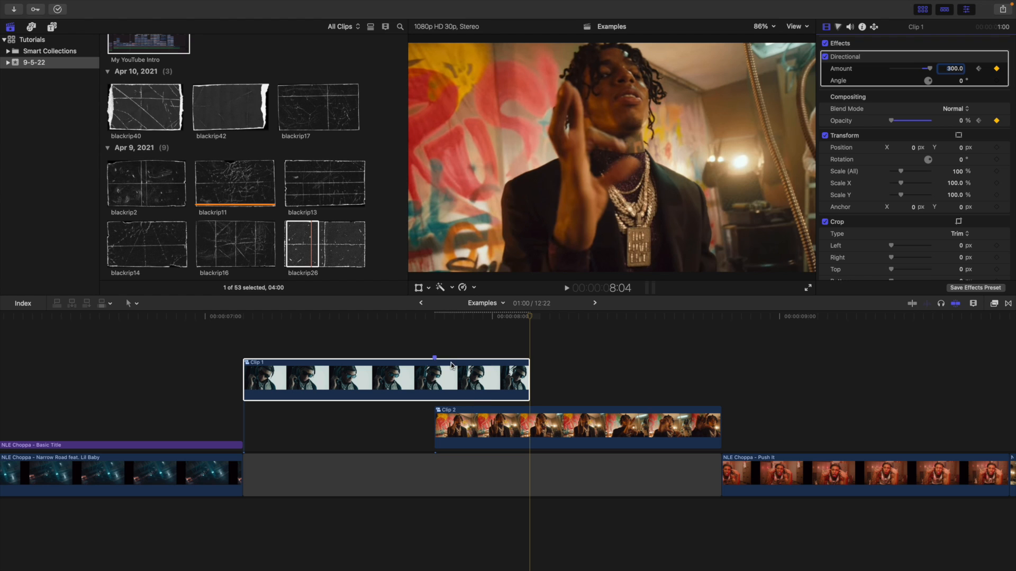
Step: Step frame by frame from Clip 1's marker to 8:05 to check the blurred fade into Clip 2
click(435, 364)
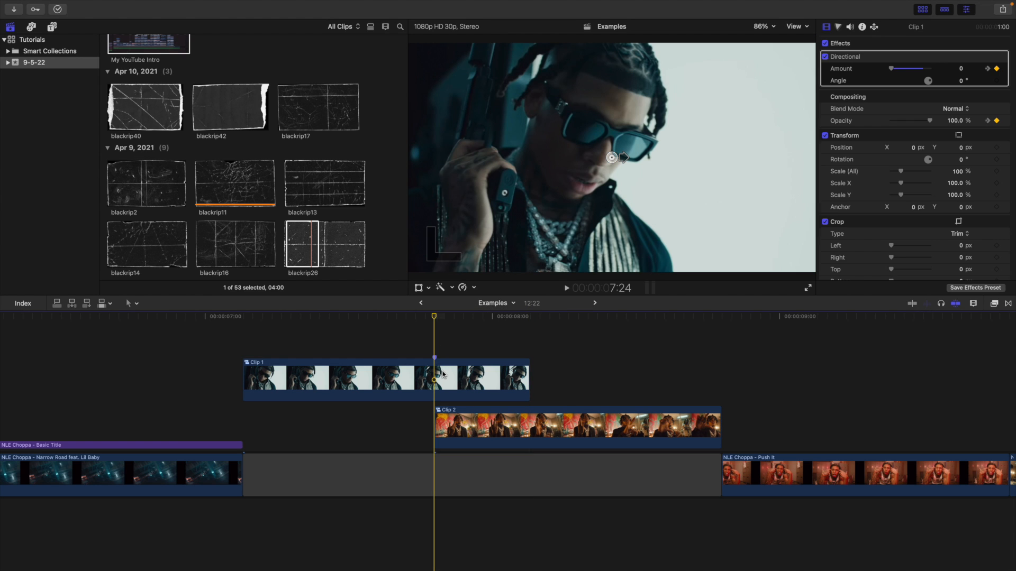
key(Right)
key(Right)
key(Right)
key(Right)
key(Right)
key(Right)
key(Right)
key(Right)
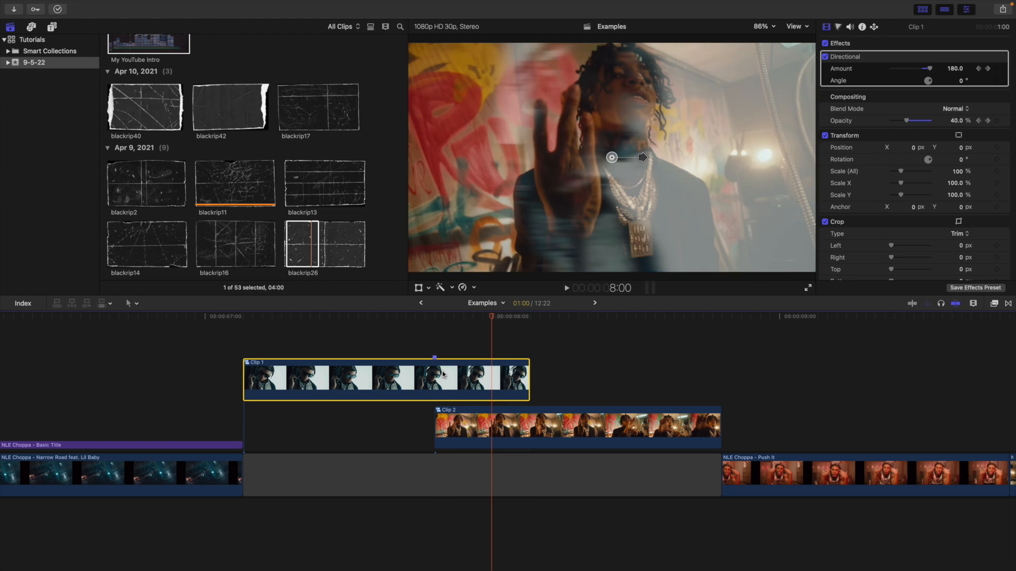
key(Right)
key(Right)
key(Right)
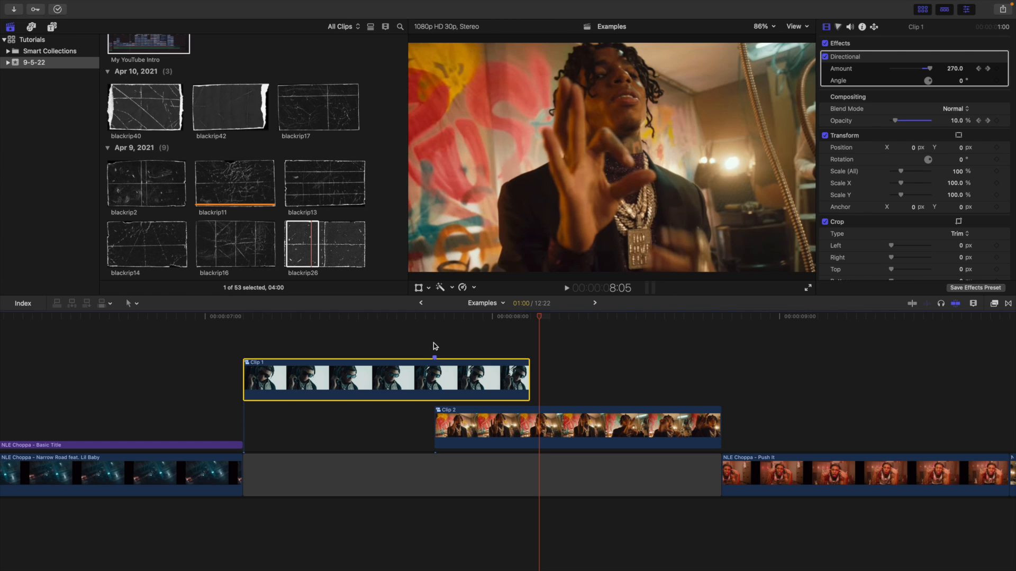
Step: Apply the Directional blur effect to Clip 2 with the playhead at the 7:24 marker
click(435, 347)
click(459, 428)
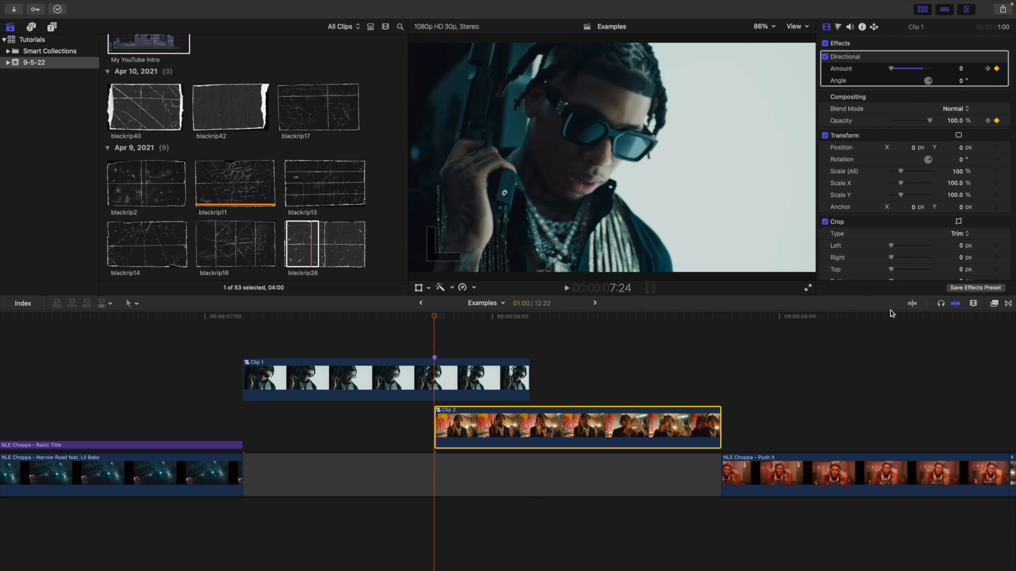
click(994, 304)
drag(916, 344, 592, 423)
click(994, 305)
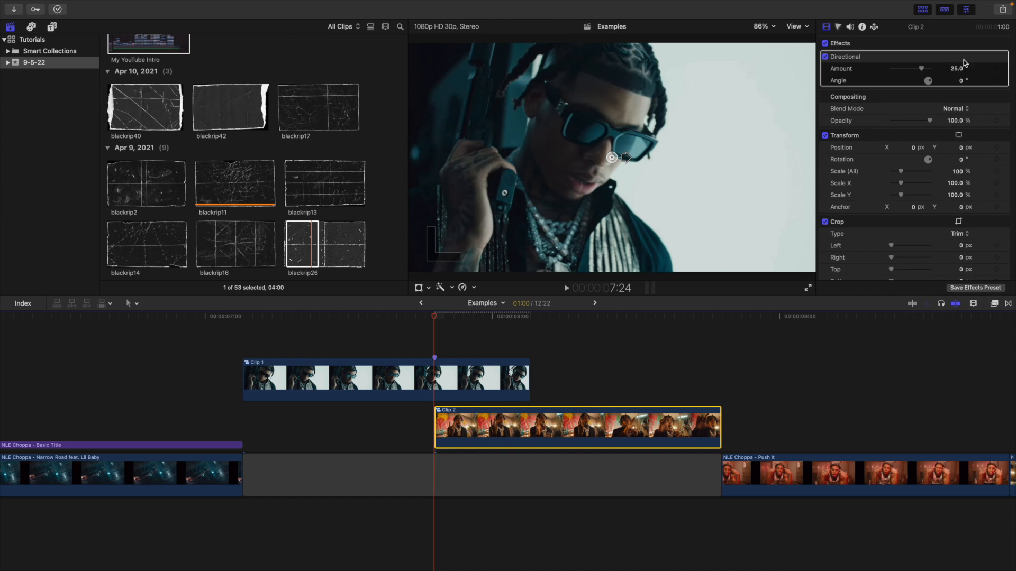
Step: Keyframe Clip 2's Directional blur amount from 300 at the 7:24 marker to 0 at 8:04
click(954, 69)
text(300)
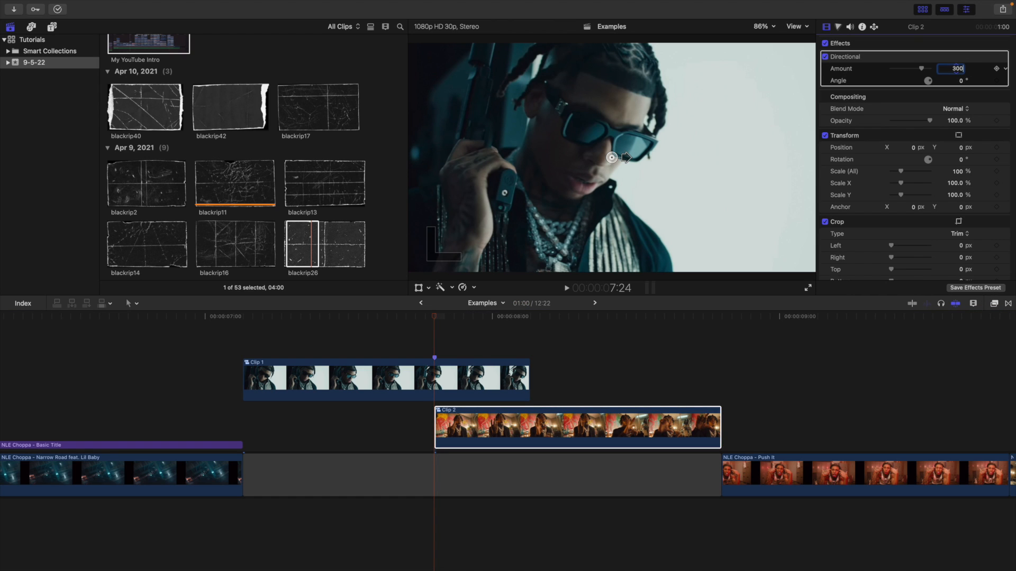
key(Return)
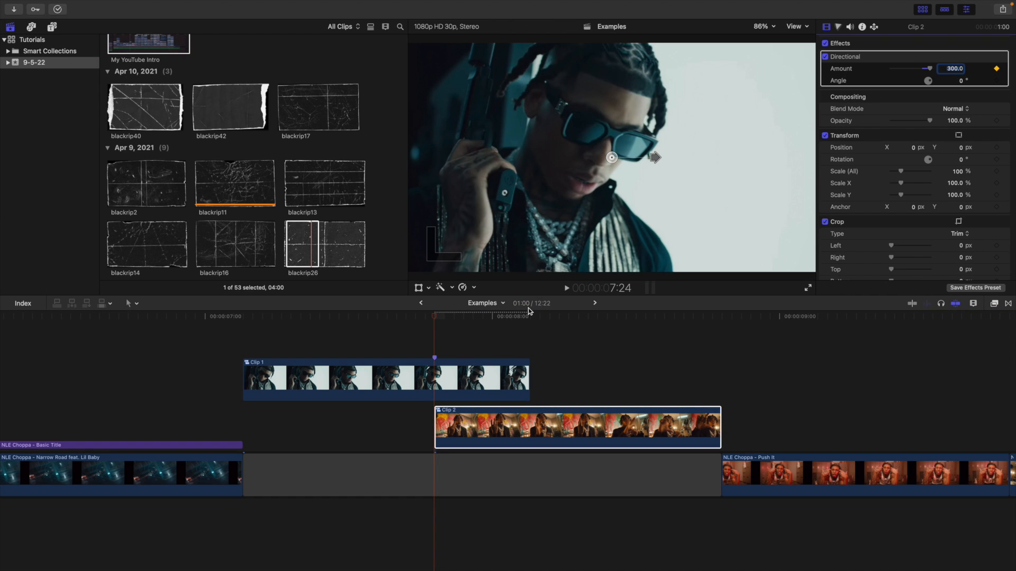
click(528, 344)
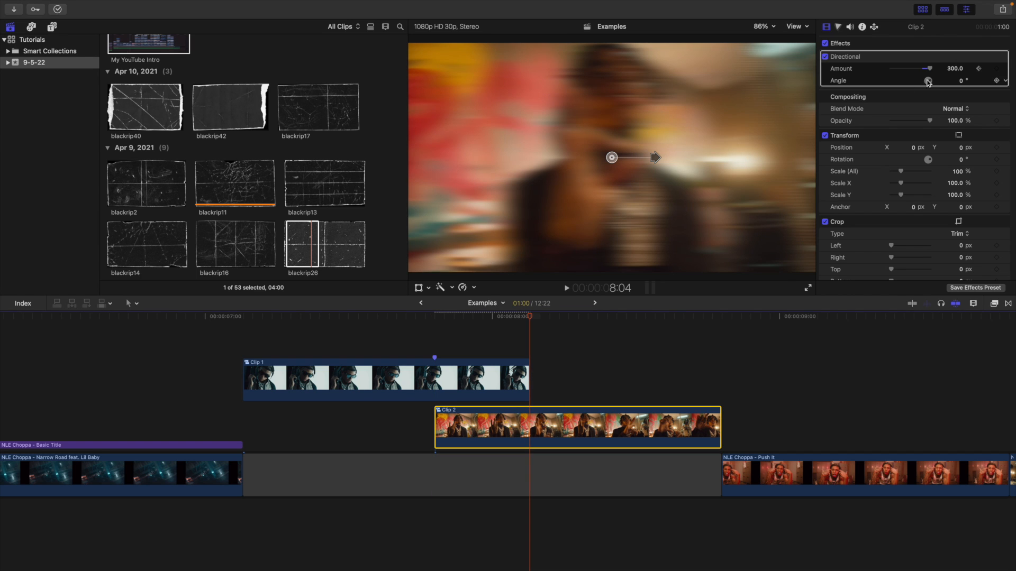
click(953, 69)
text(0)
key(Return)
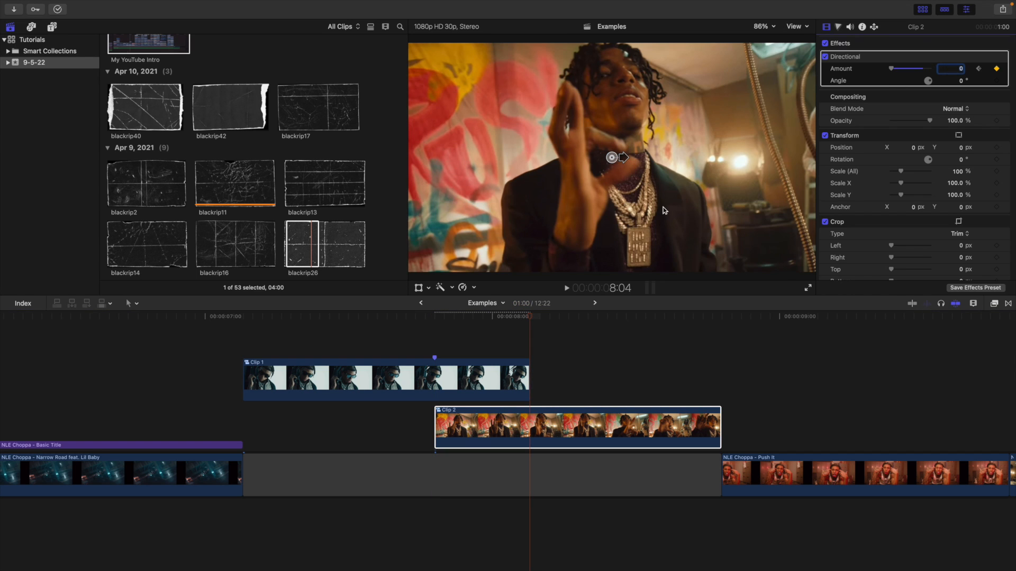
click(436, 359)
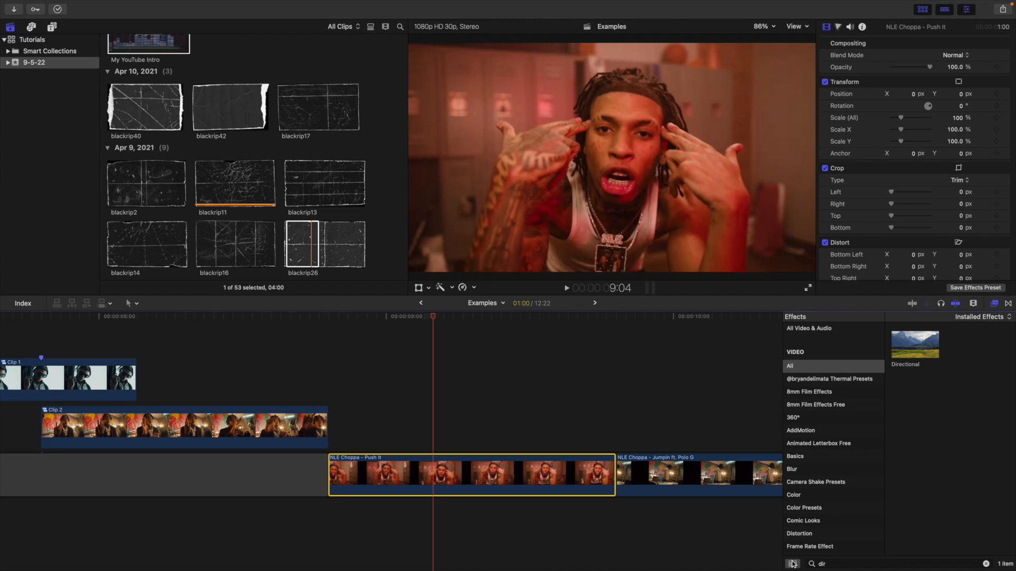
Step: Search the effects for "glow" and apply the Glow effect to the NLE Choppa - Push It clip
click(836, 564)
key(BackSpace)
key(BackSpace)
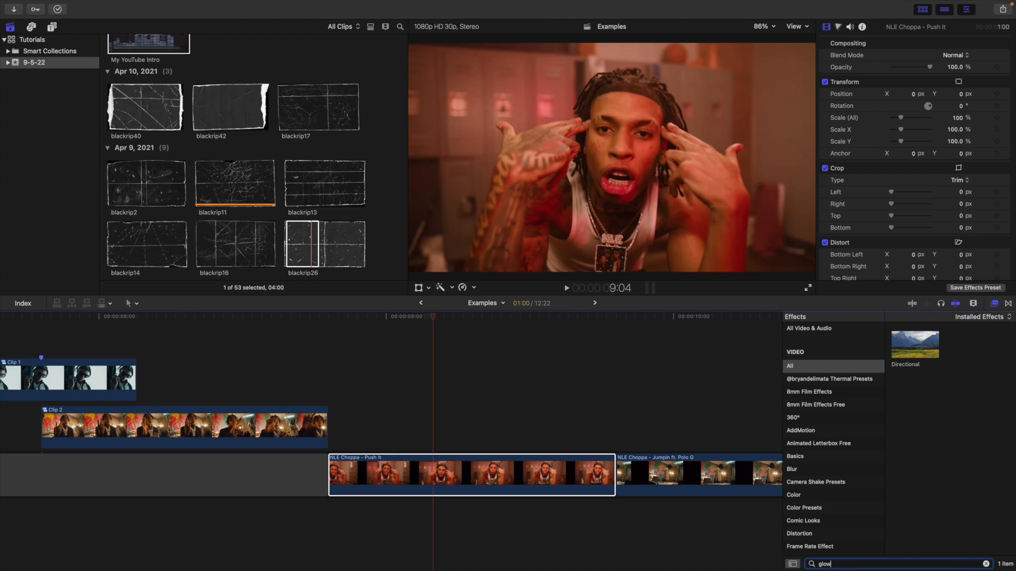
drag(919, 352, 527, 480)
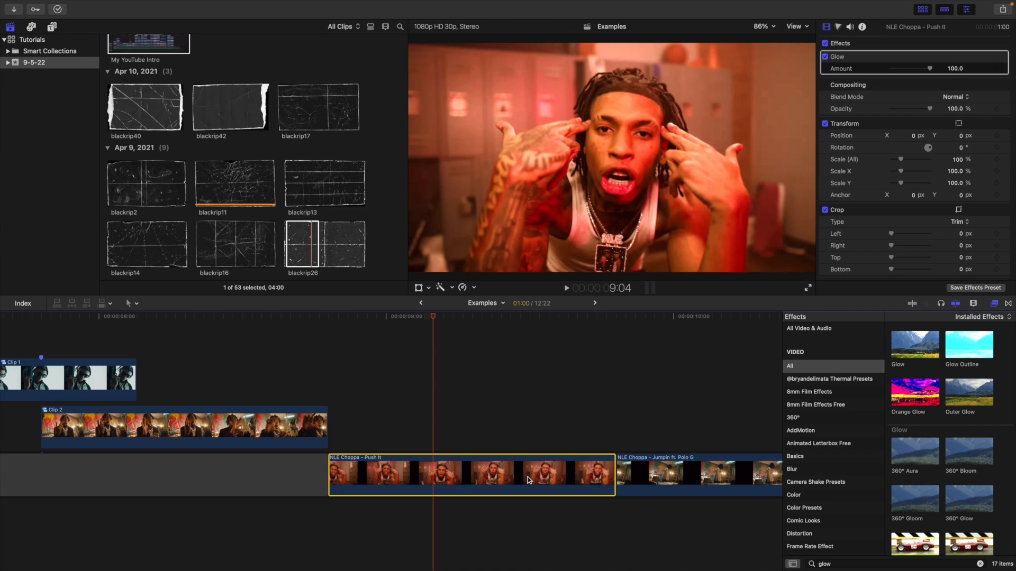
Step: Search the effects for "soft" and add Soft Focus to the NLE Choppa - Push It clip
double_click(854, 563)
text(s)
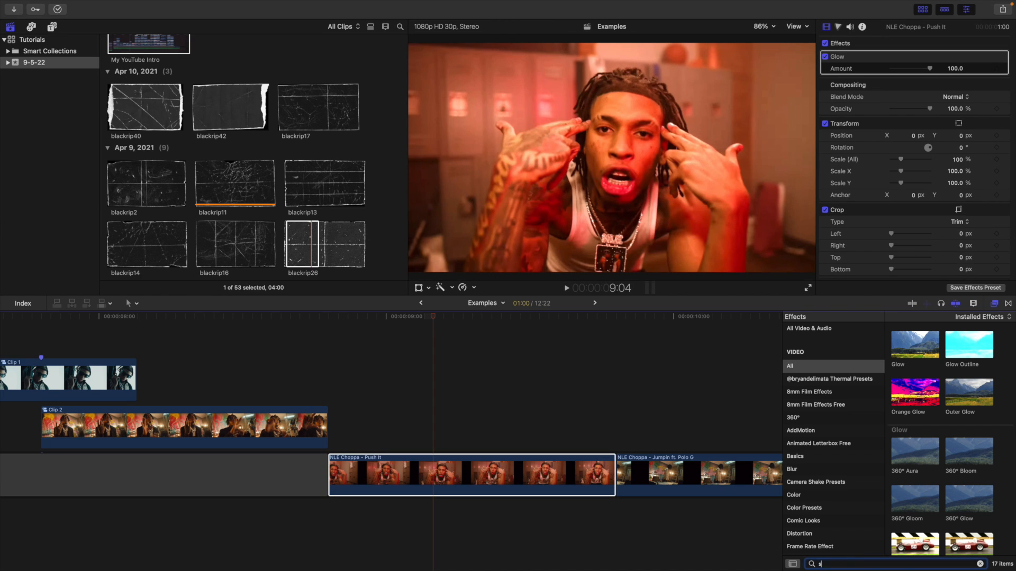
text(oft)
drag(915, 349, 466, 469)
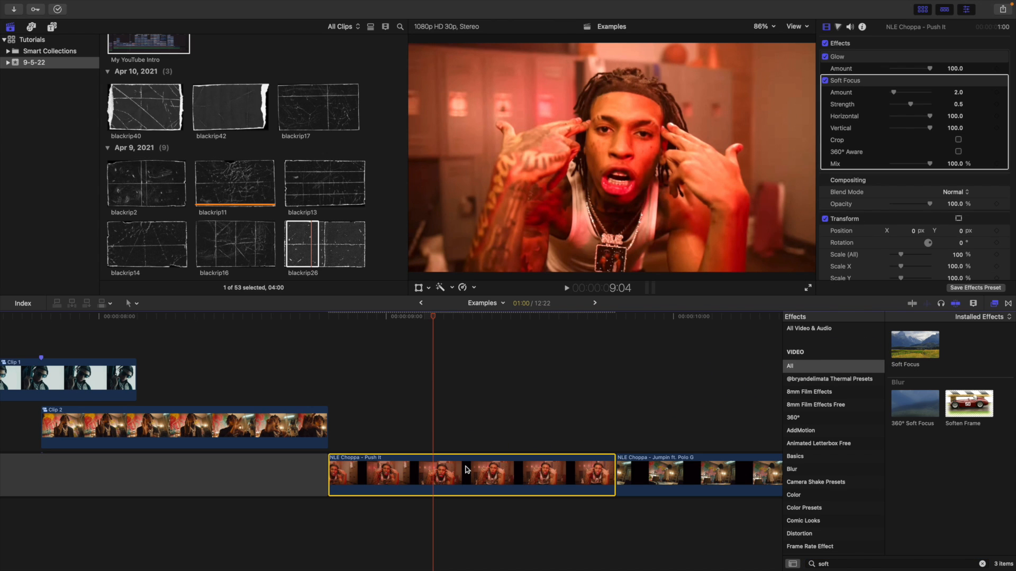
click(994, 305)
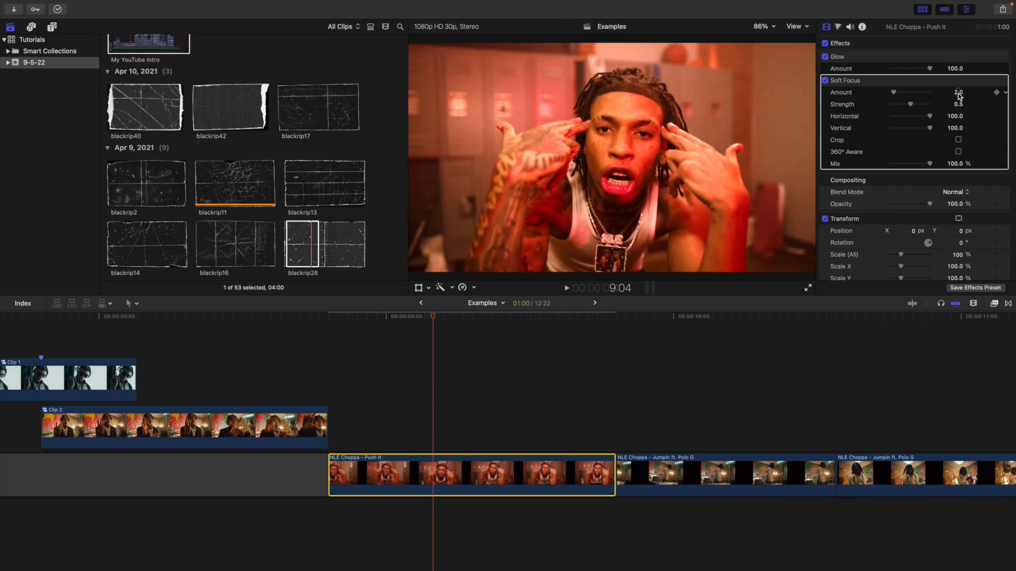
Step: Set the Push It clip's Soft Focus amount to 220 and its strength to 0.4
click(959, 92)
text(200)
key(Return)
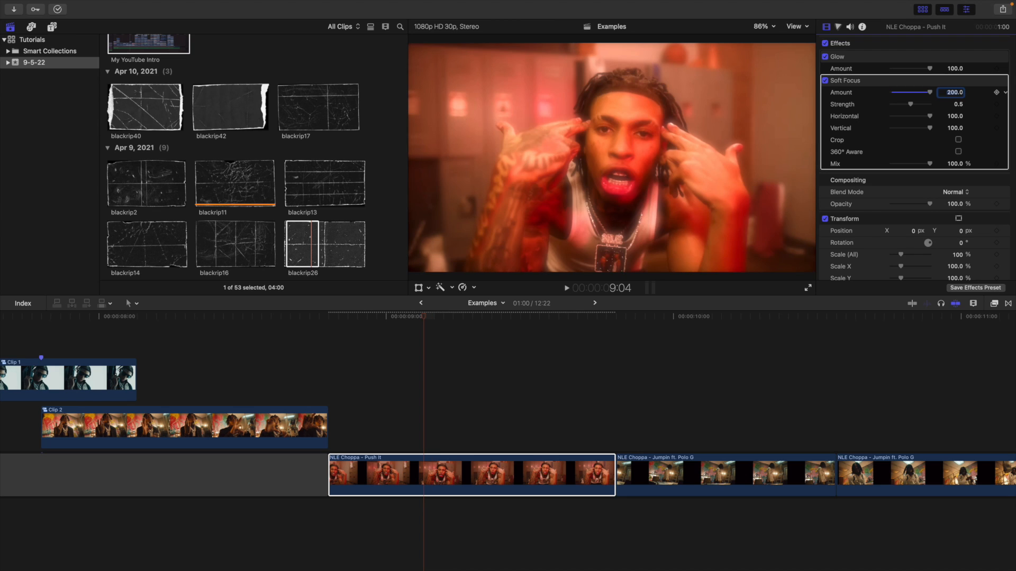
click(959, 104)
text(0.4)
key(Return)
click(952, 92)
text(22)
key(Return)
Step: Compare the Push It clip with Glow and Soft Focus off and on, and play it from 8:24
click(332, 393)
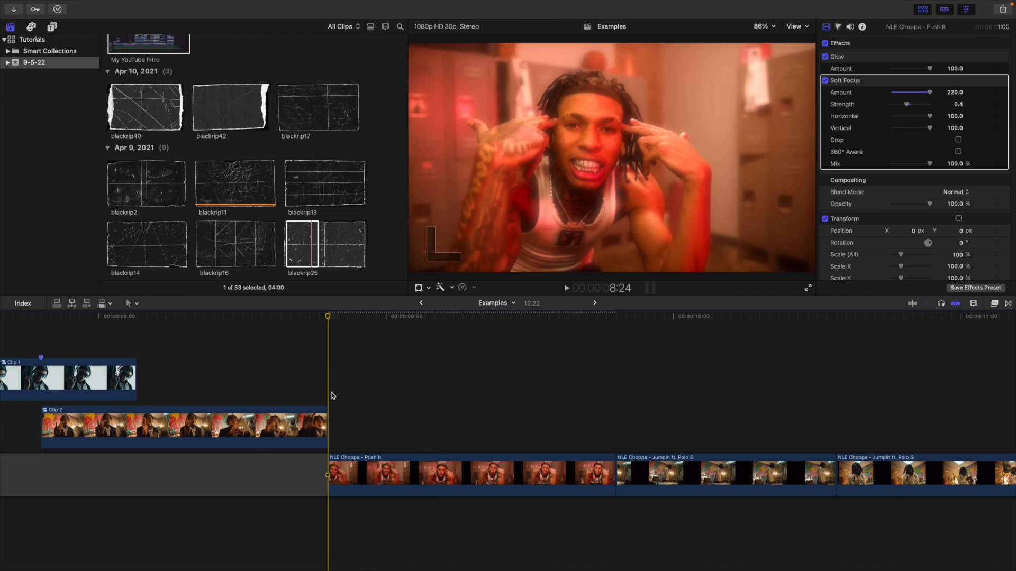
click(824, 56)
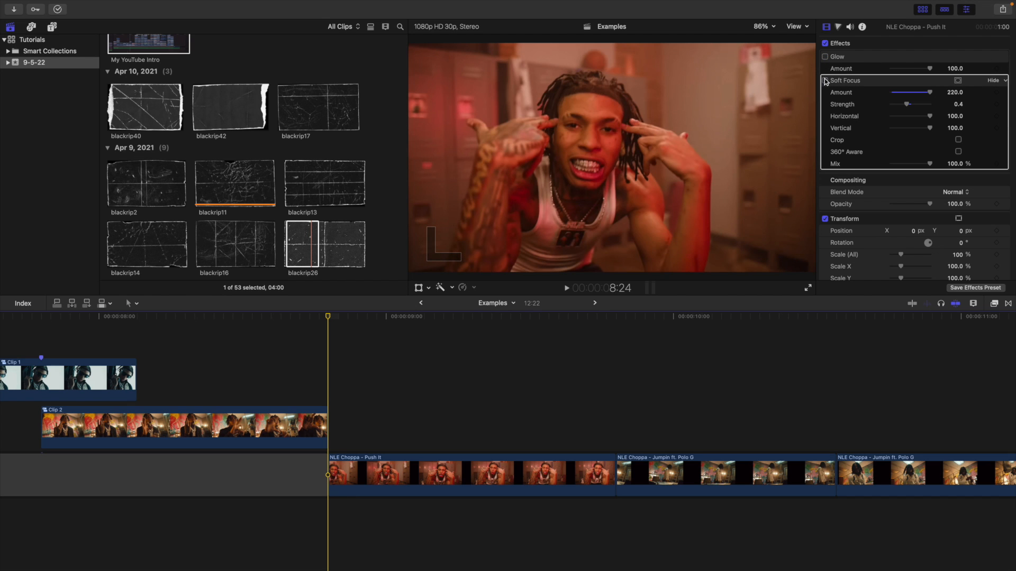
click(825, 57)
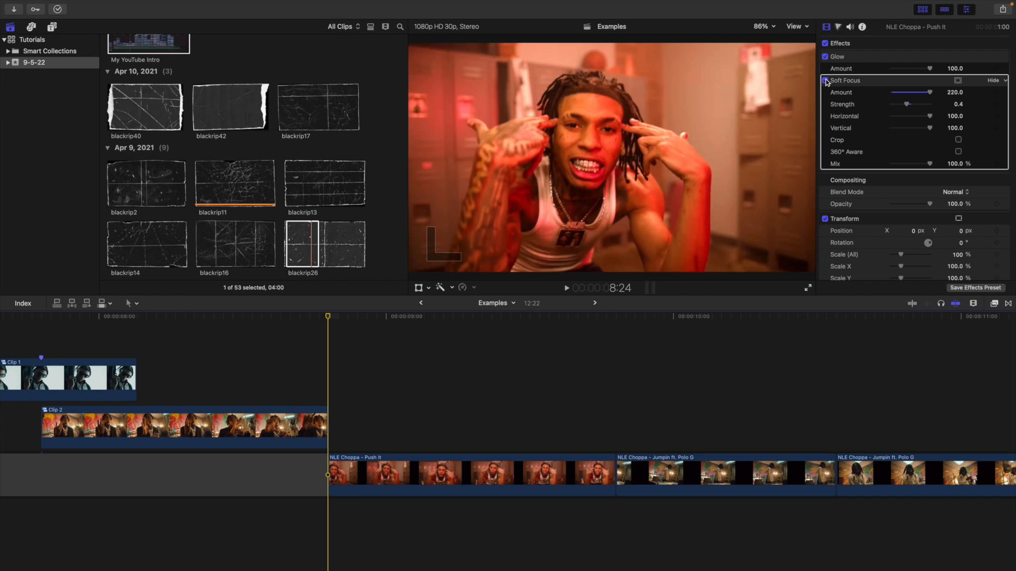
click(825, 80)
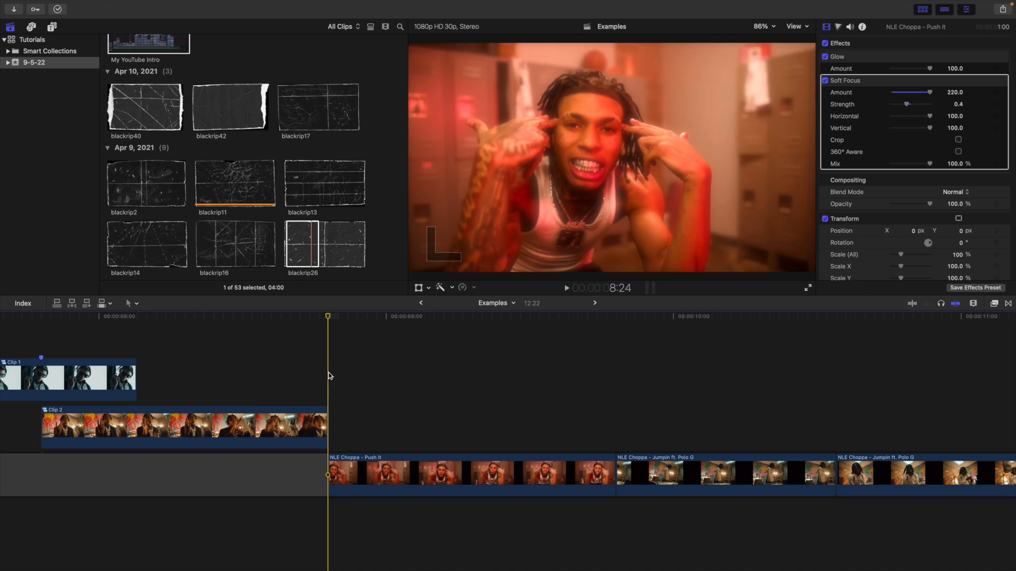
key(space)
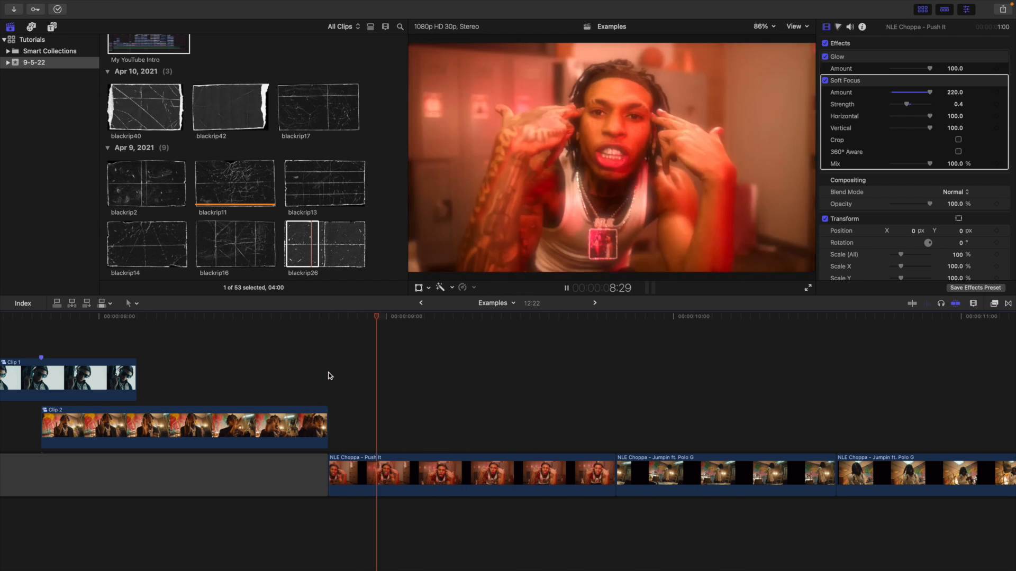
key(space)
Step: Place the Scanlines clip above the two NLE Choppa - Jumpin ft. Polo G clips and trim its end to 11:16
scroll(273, 248, down, 10)
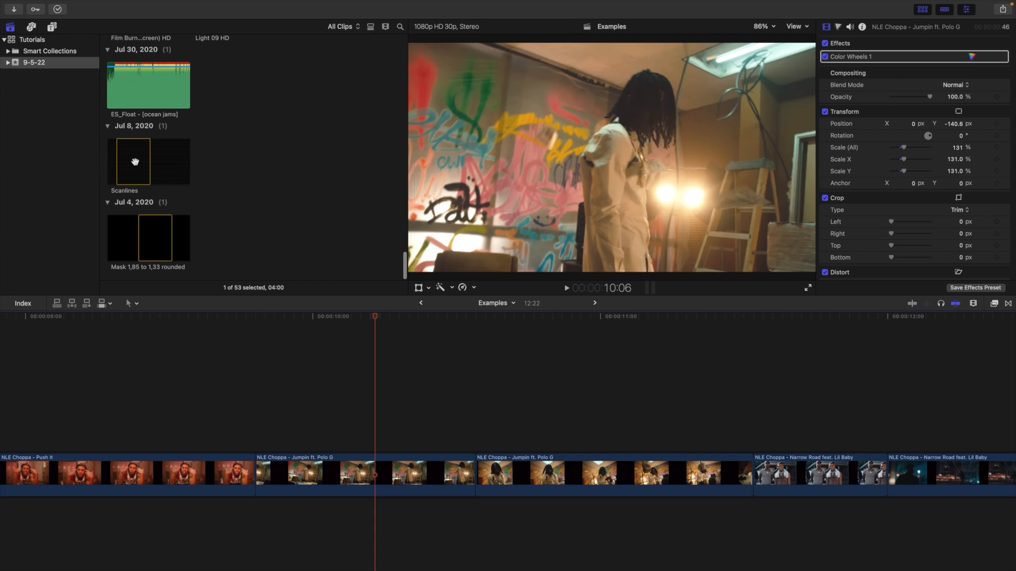
drag(135, 162, 264, 403)
click(755, 399)
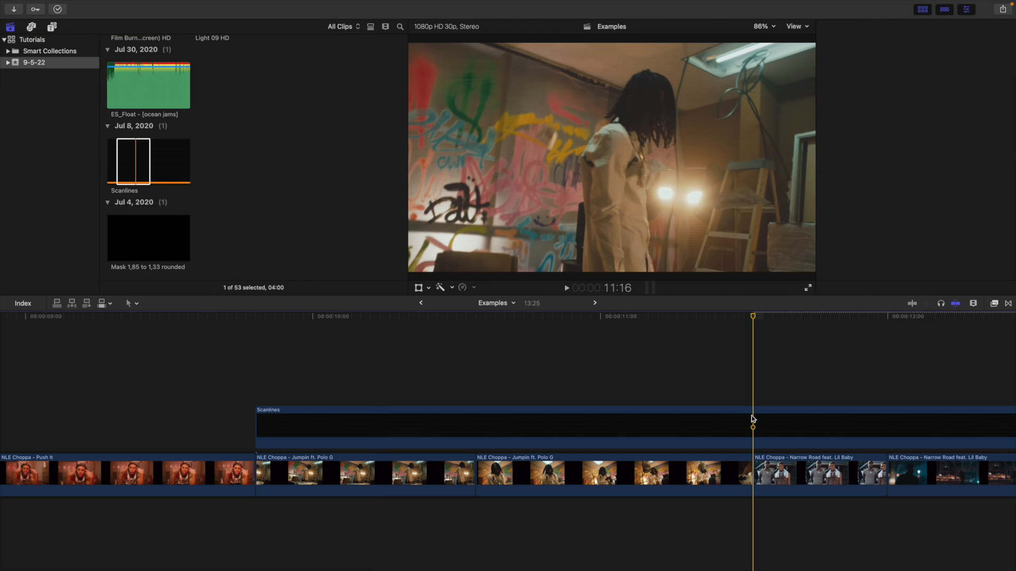
click(753, 426)
key(alt+bracketright)
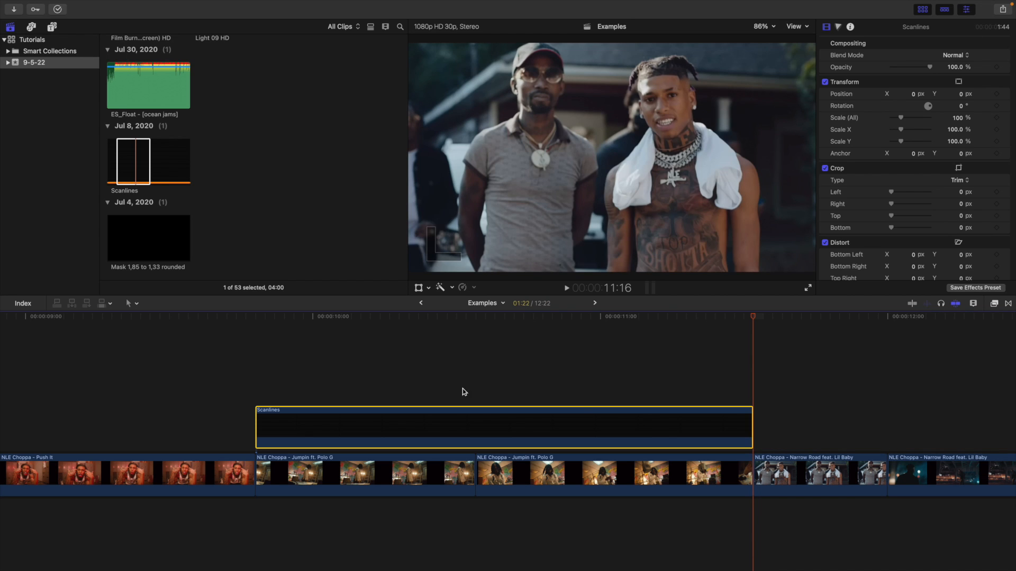
click(399, 387)
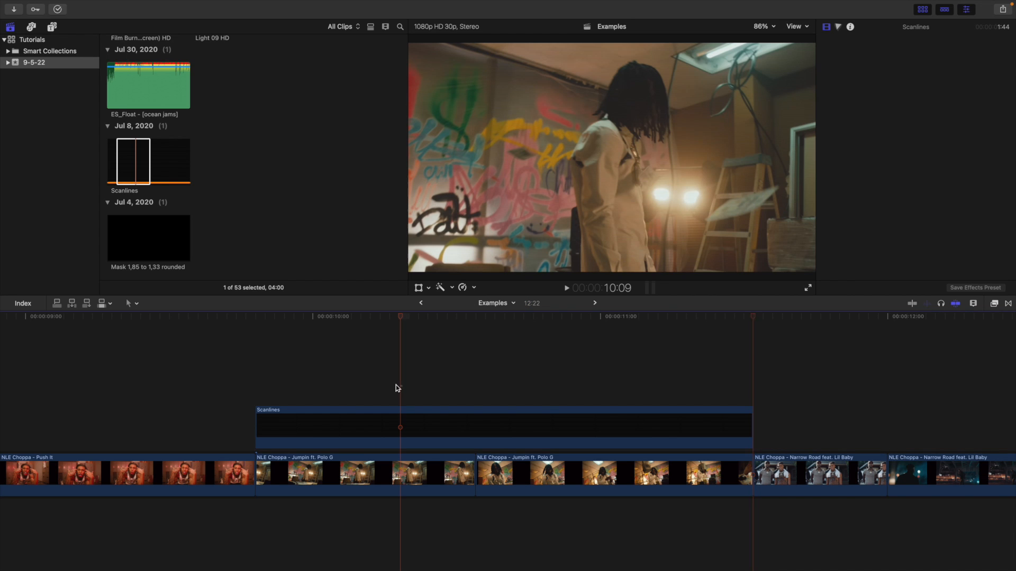
click(416, 424)
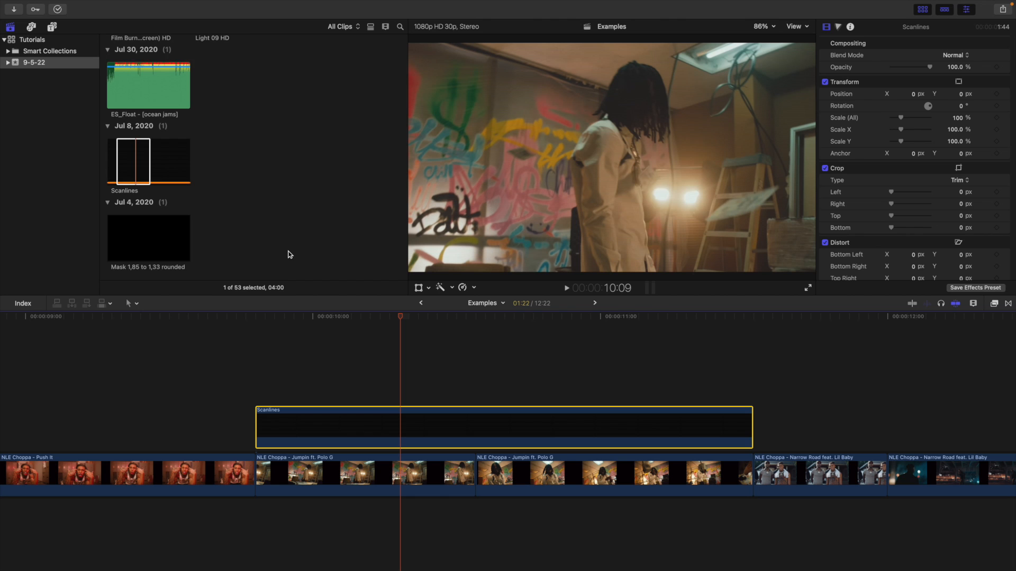
Step: Place the 06_GLITCH_TRANSITION_screen clip above the Scanlines clip and set its blend mode to Color Dodge
scroll(290, 255, up, 10)
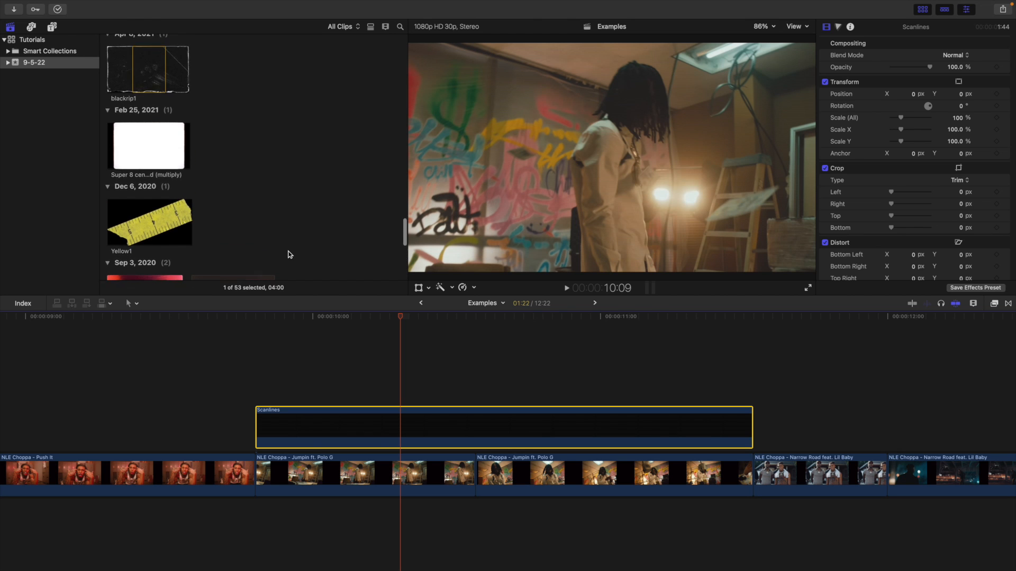
scroll(290, 254, up, 12)
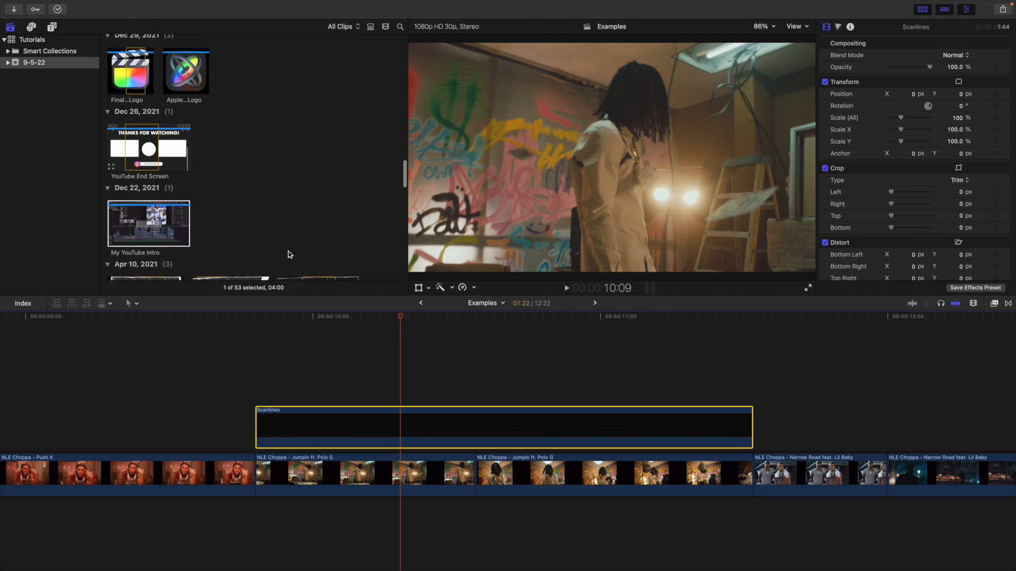
scroll(289, 254, up, 6)
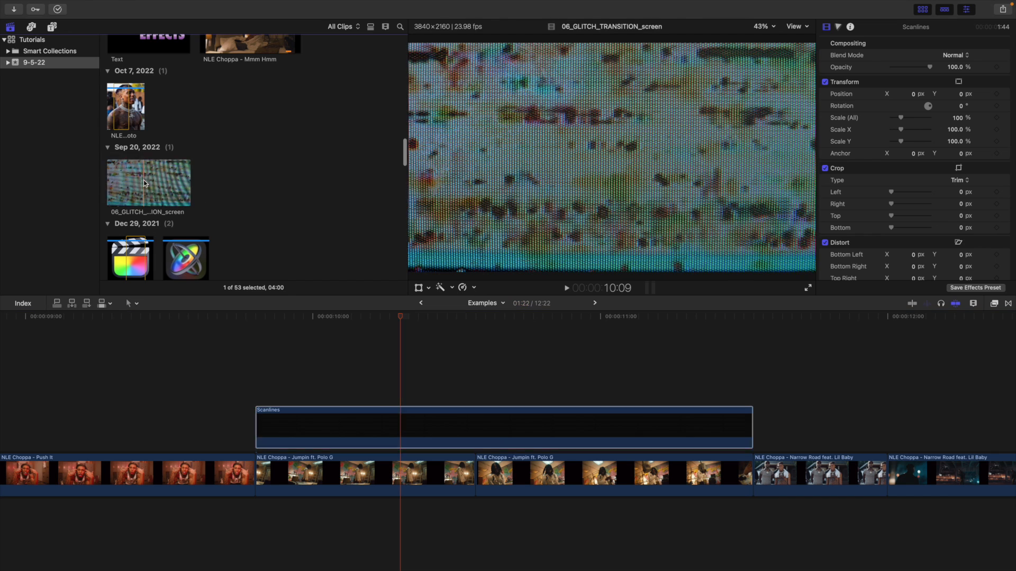
drag(158, 200, 262, 365)
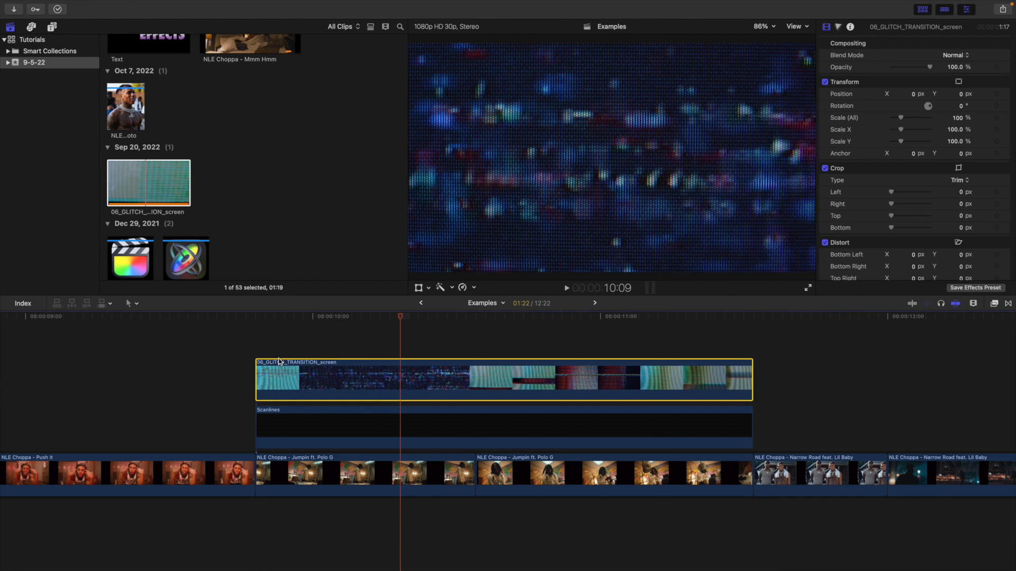
click(959, 55)
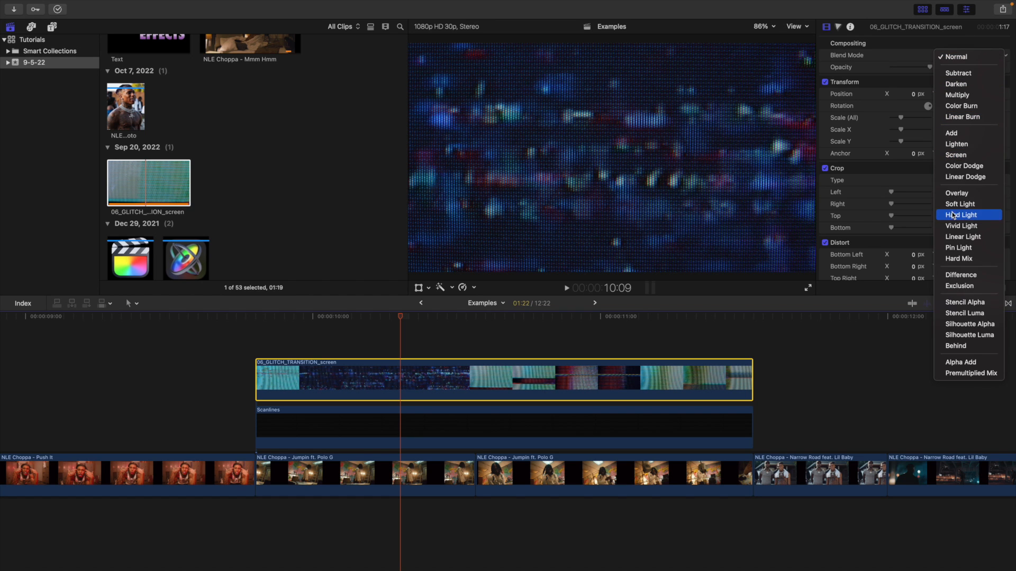
click(955, 166)
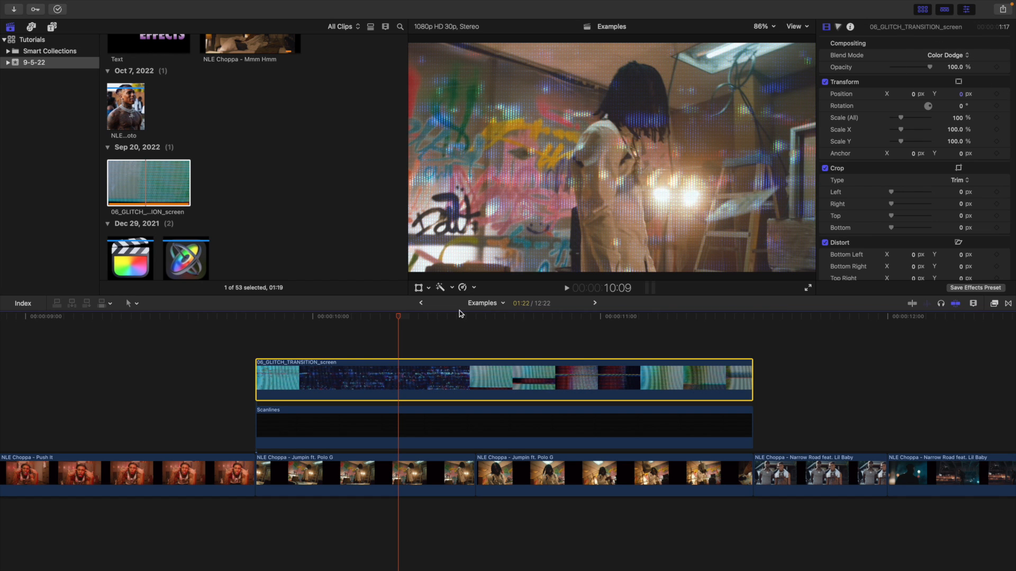
Step: Place the Super 8 centered (multiply) clip above the glitch transition clip and trim its end to 11:16
scroll(215, 178, down, 15)
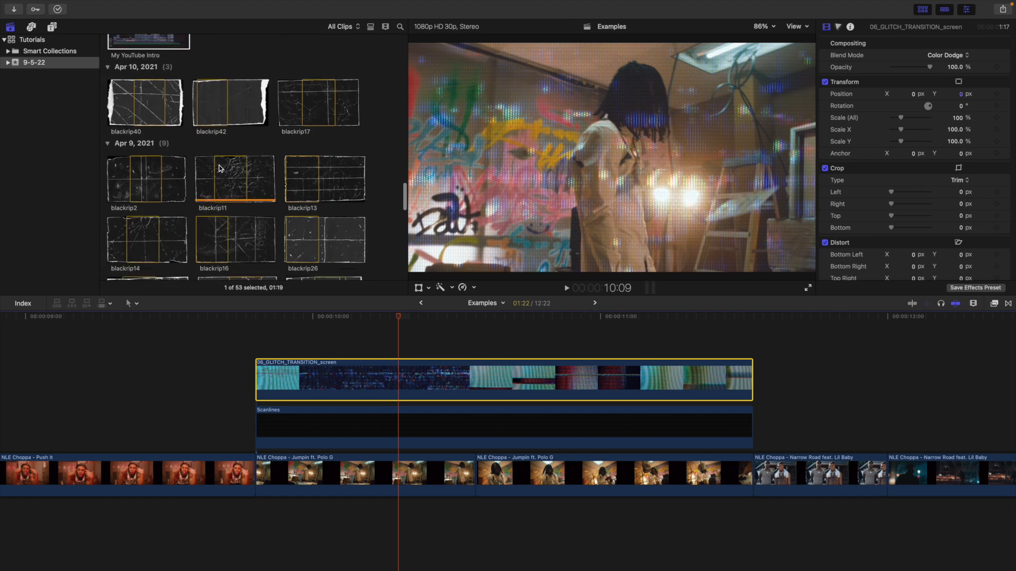
scroll(220, 168, down, 5)
drag(144, 90, 261, 335)
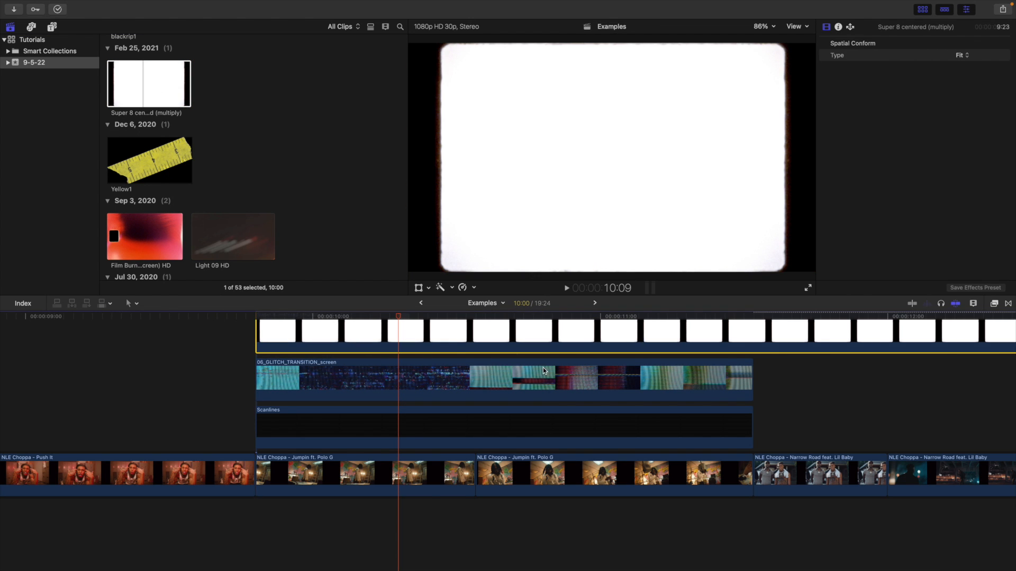
click(753, 333)
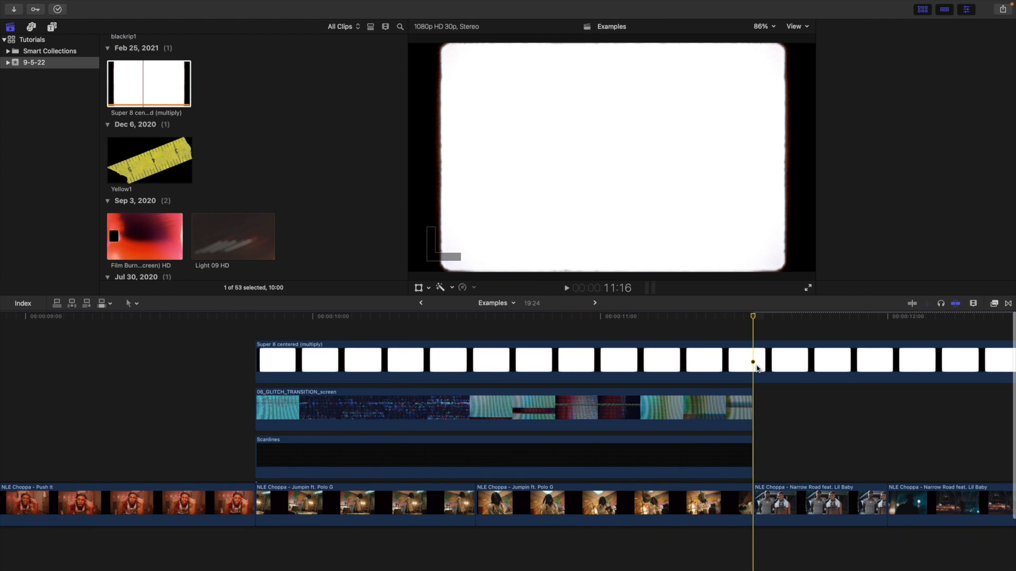
click(757, 365)
key(alt+bracketright)
Step: Set the Super 8 centered clip's blend mode to Multiply and play the stacked overlays from 9:24
click(399, 334)
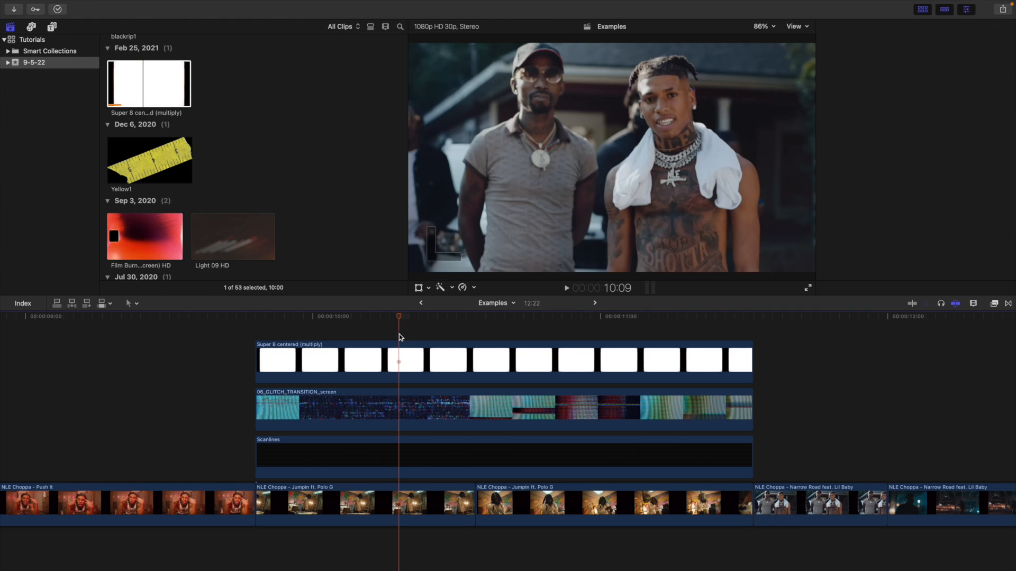
click(400, 356)
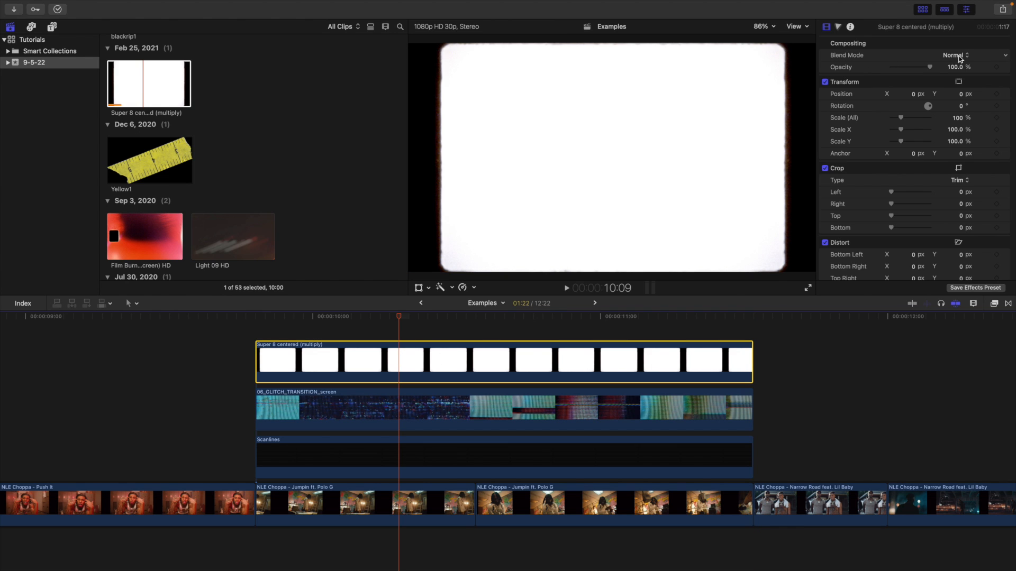
click(959, 56)
click(957, 95)
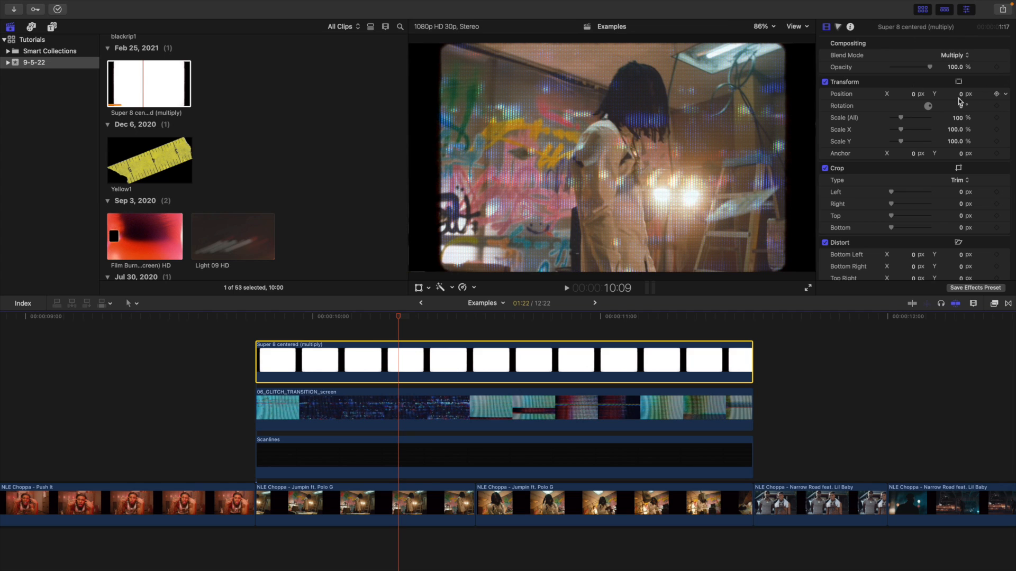
click(255, 328)
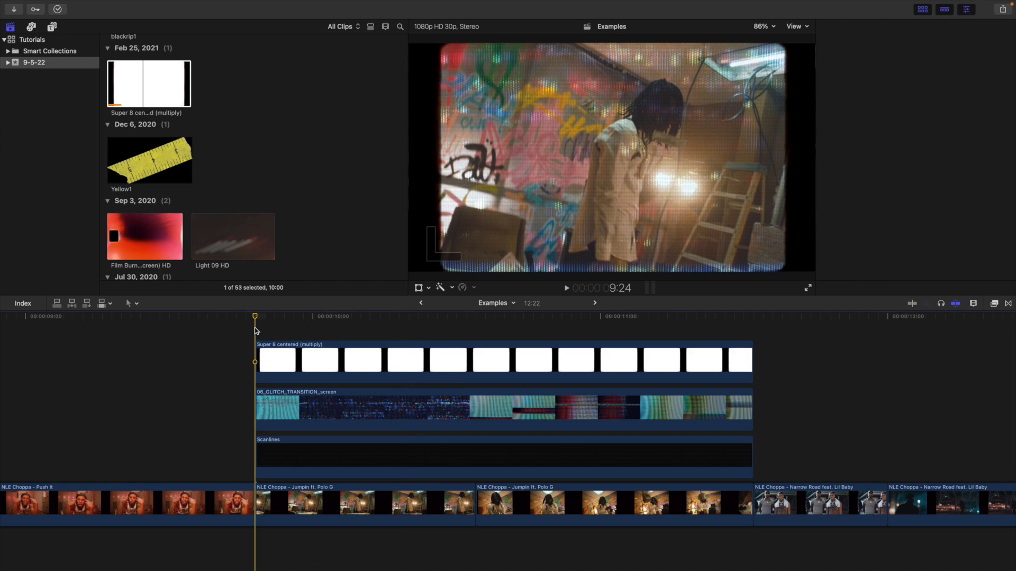
key(space)
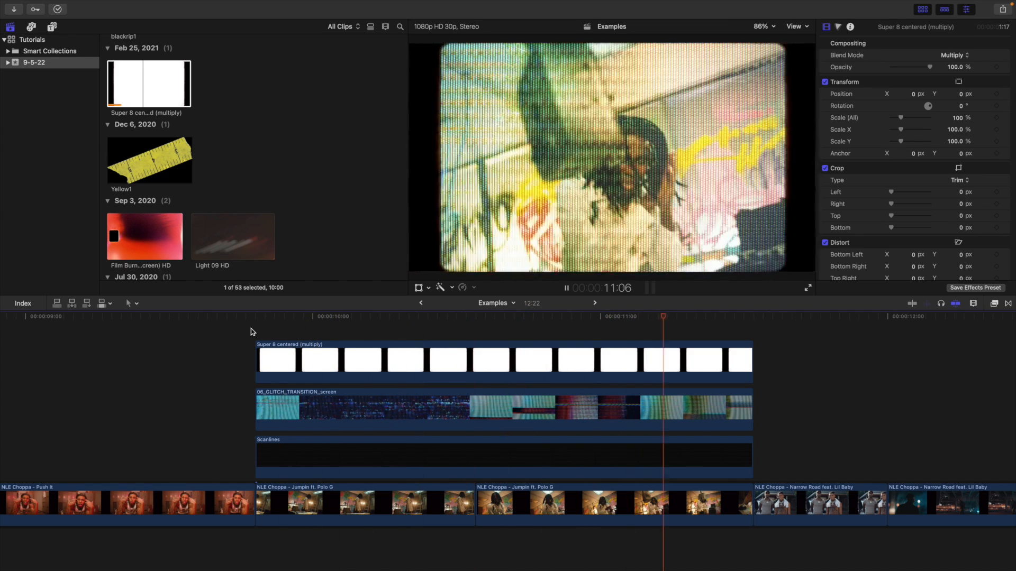
click(227, 342)
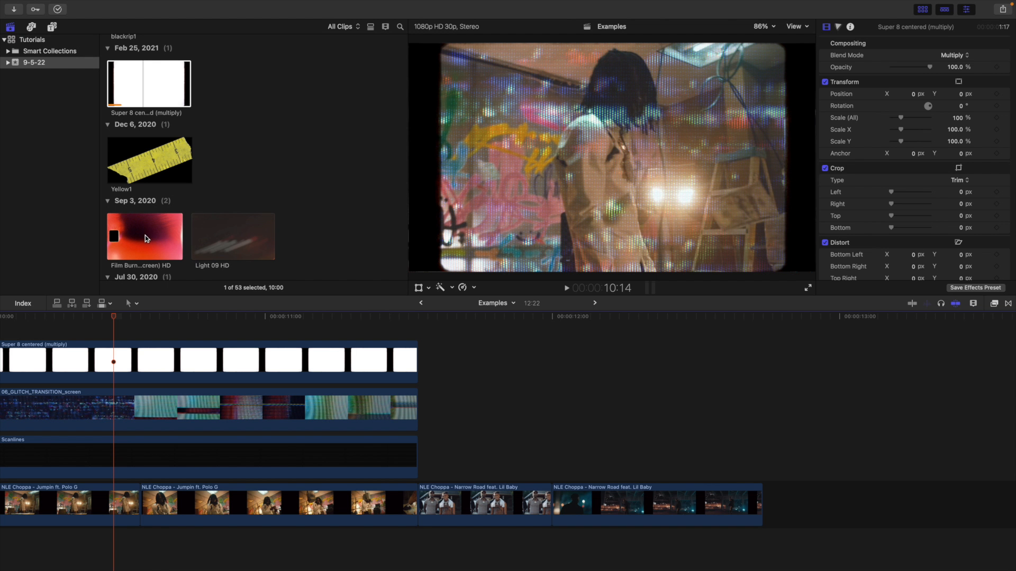
Step: Place the Film Burn 9 (Screen) HD clip above the two Narrow Road clips from 11:16 and set its spatial conform to Fill
click(145, 236)
mouse_move(141, 229)
mouse_down()
mouse_move(260, 339)
mouse_move(462, 437)
mouse_move(422, 437)
mouse_up()
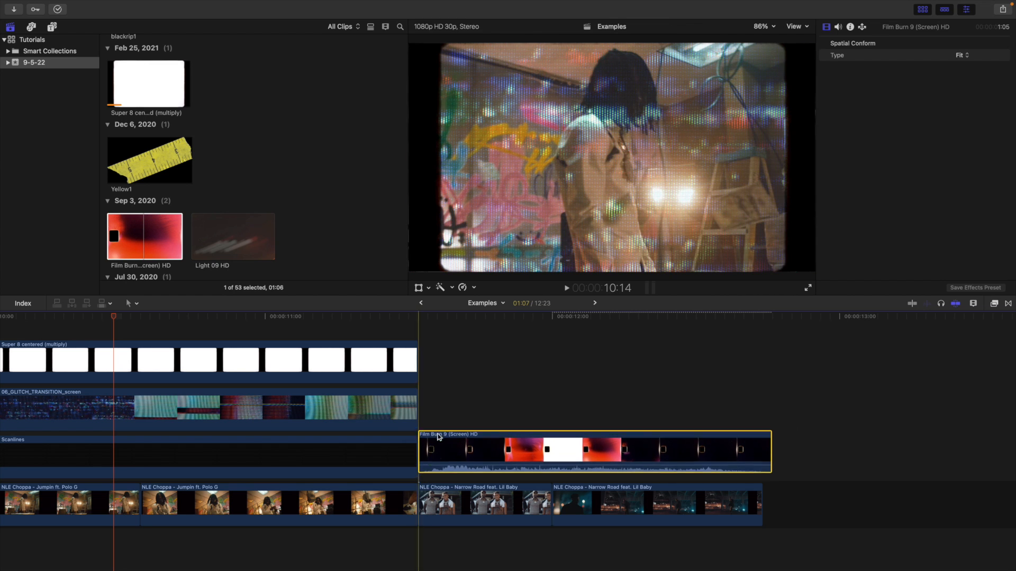
click(553, 422)
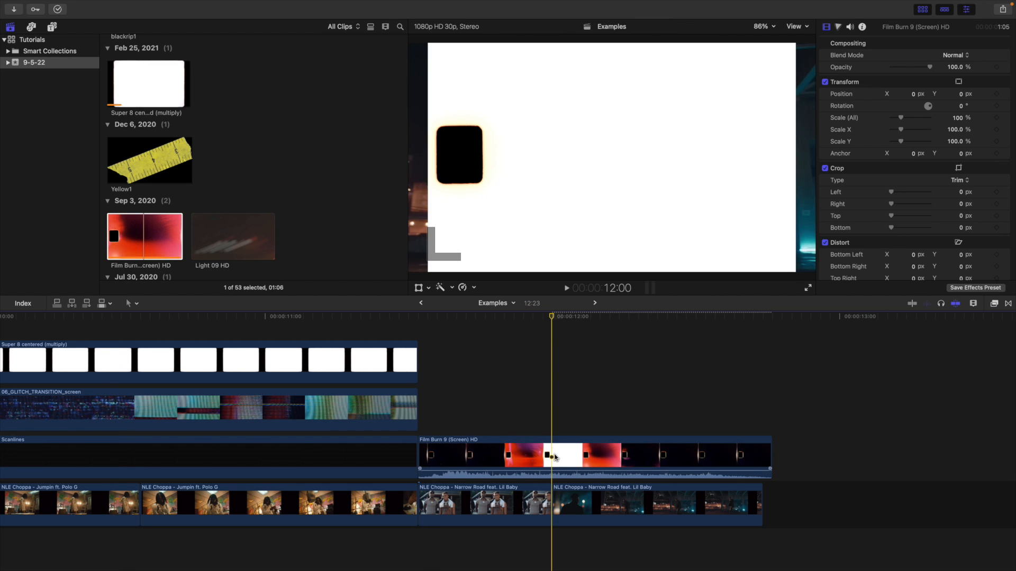
click(554, 456)
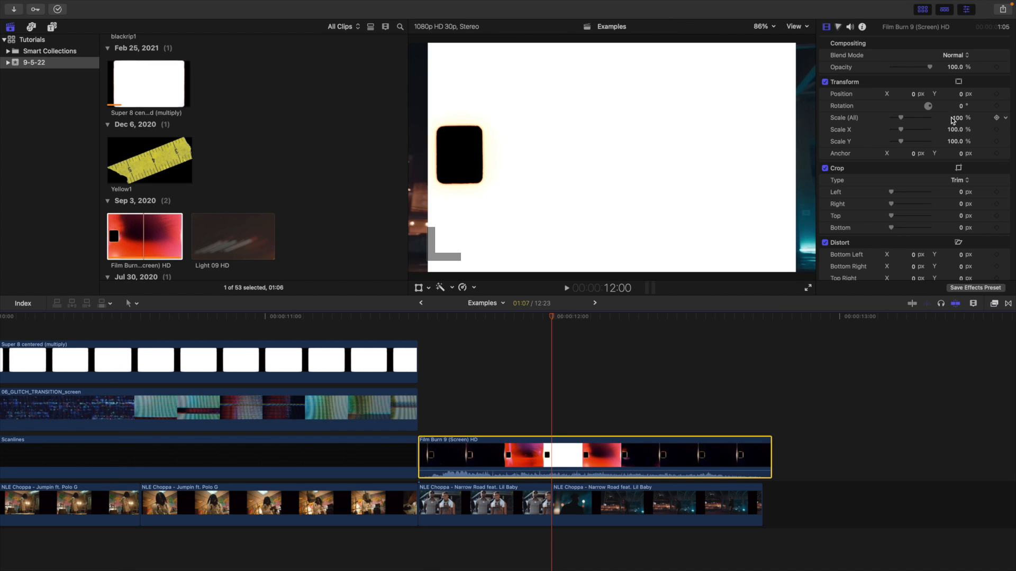
scroll(952, 159, down, 6)
click(961, 229)
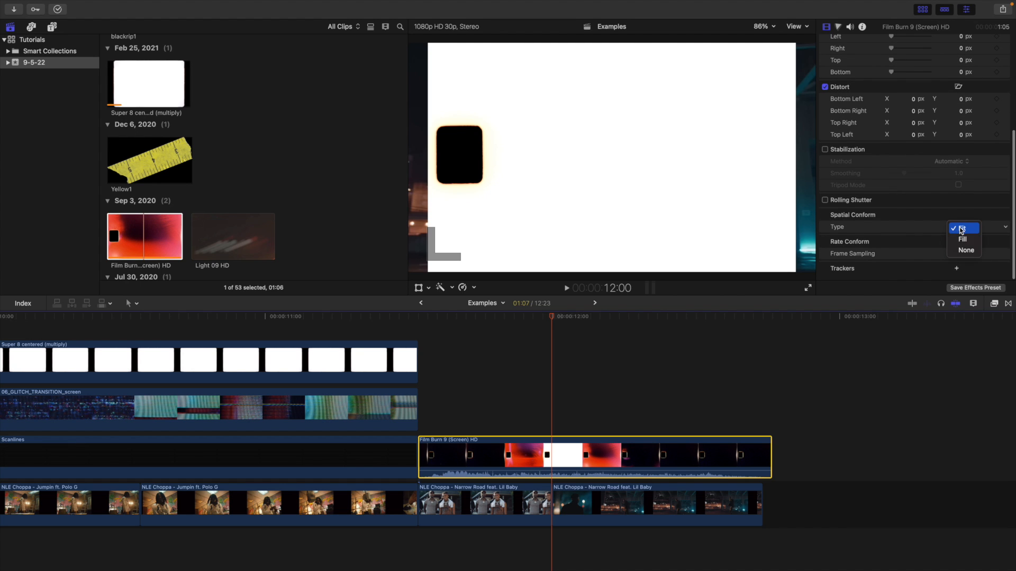
click(962, 240)
scroll(944, 130, up, 2)
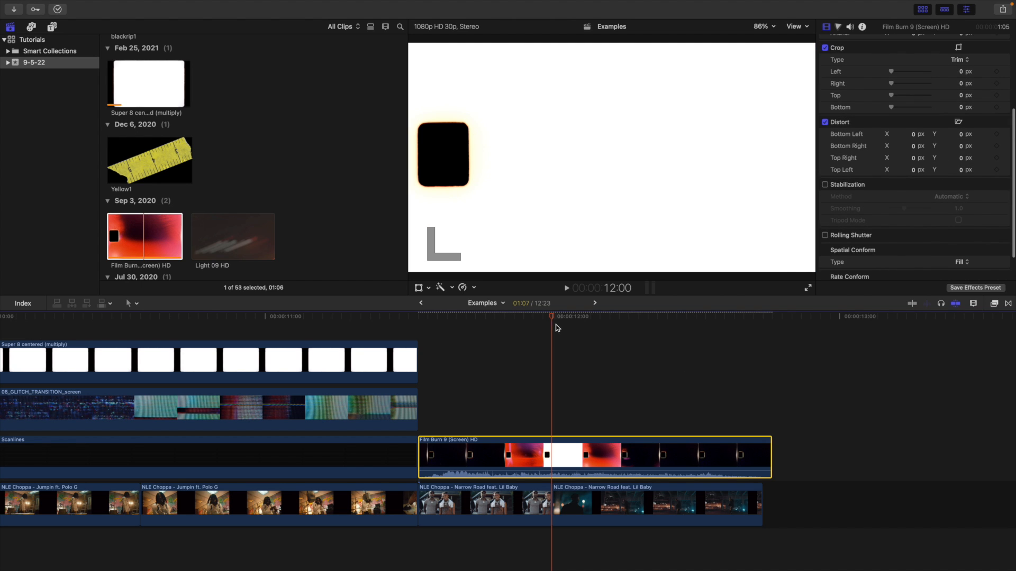
Step: Set the Film Burn 9 clip's blend mode to Screen, with the playhead at 11:24
drag(552, 316, 497, 317)
scroll(955, 81, up, 3)
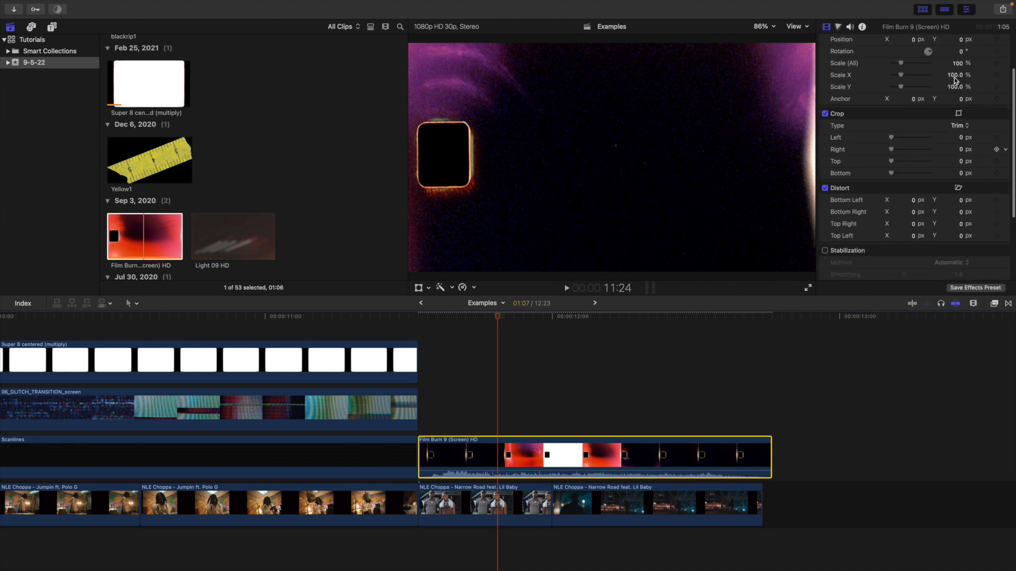
scroll(955, 80, up, 3)
click(957, 55)
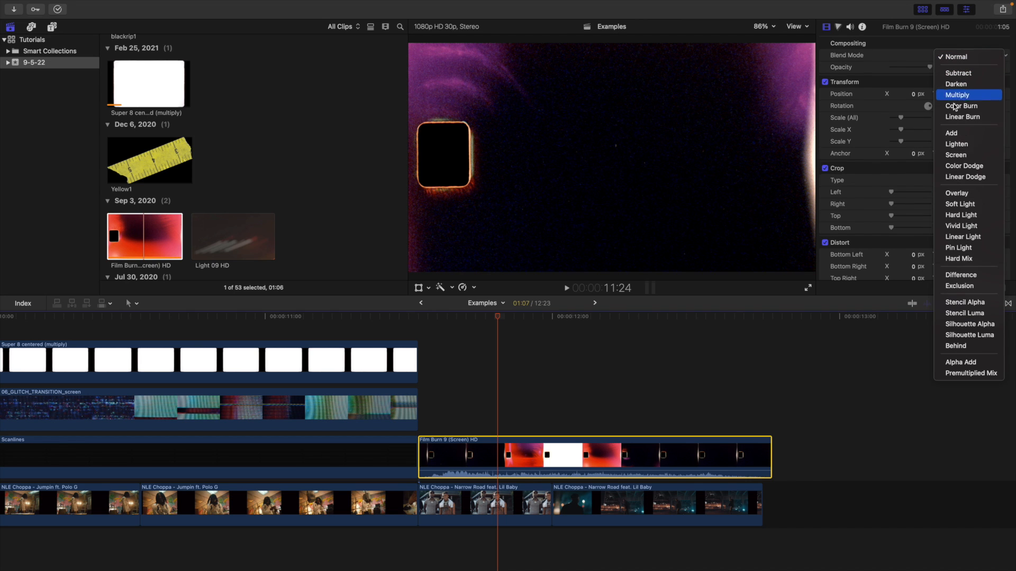
click(959, 155)
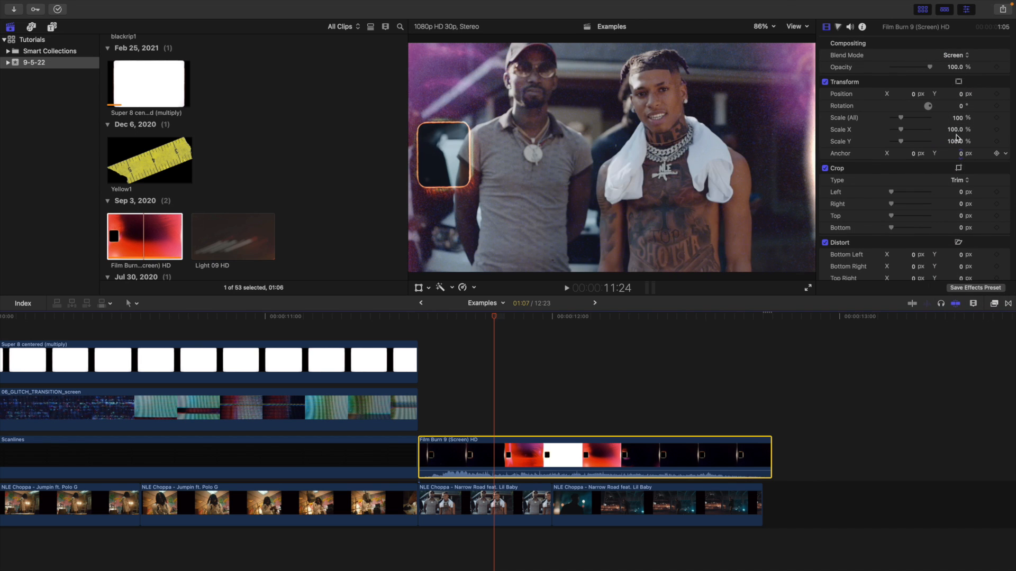
Step: Play the film burn over the Narrow Road clips from 11:16 and check the cut at 12:00 frame by frame
click(420, 334)
key(space)
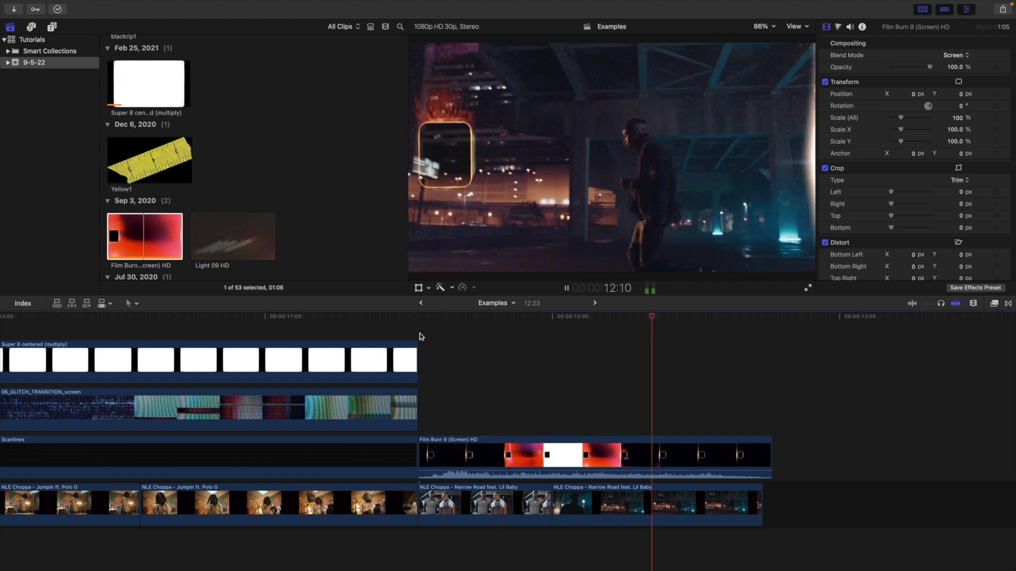
click(552, 387)
key(Left)
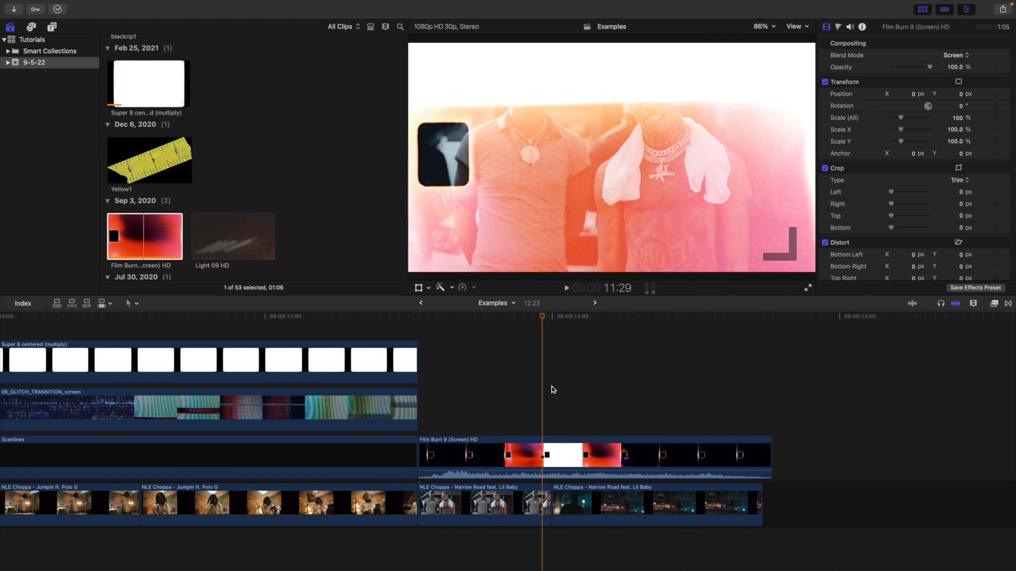
key(Right)
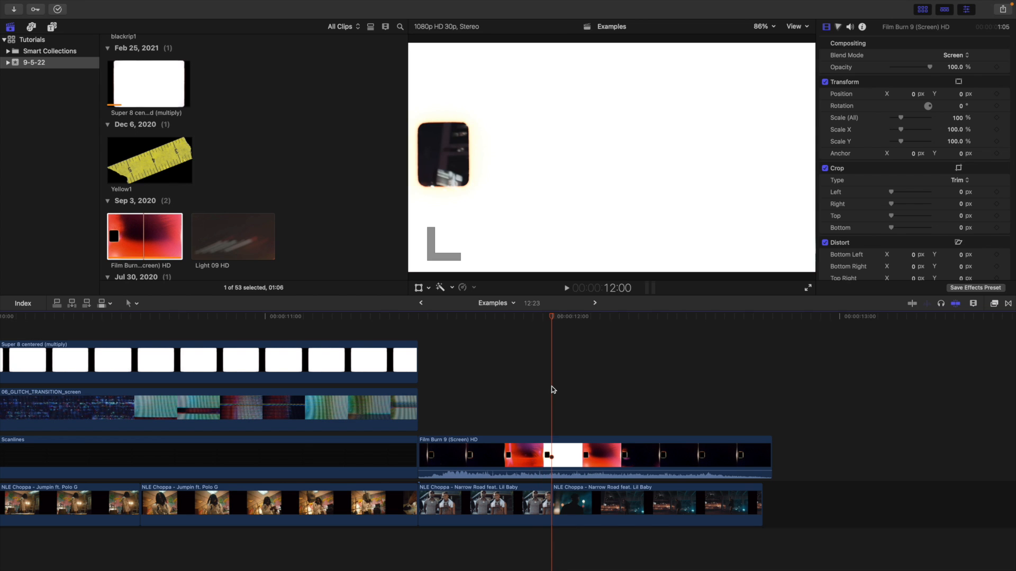
key(Right)
key(Right)
key(Right)
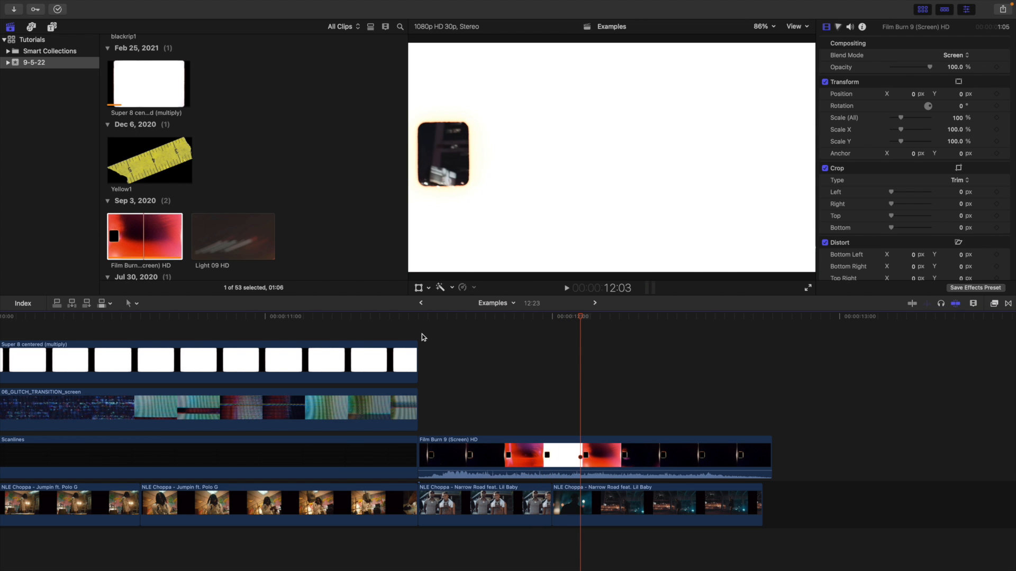
key(Up)
key(space)
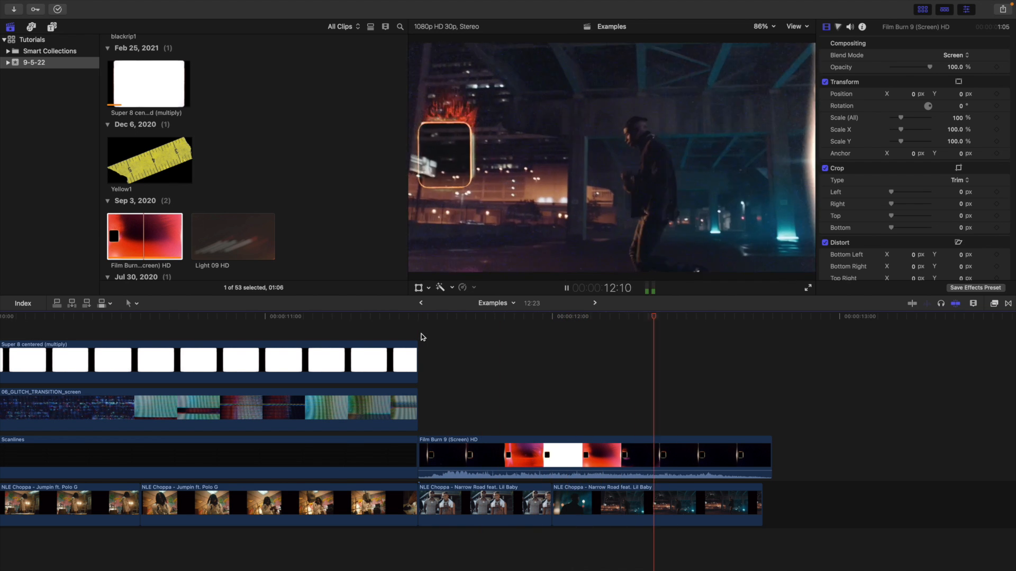
click(421, 333)
key(space)
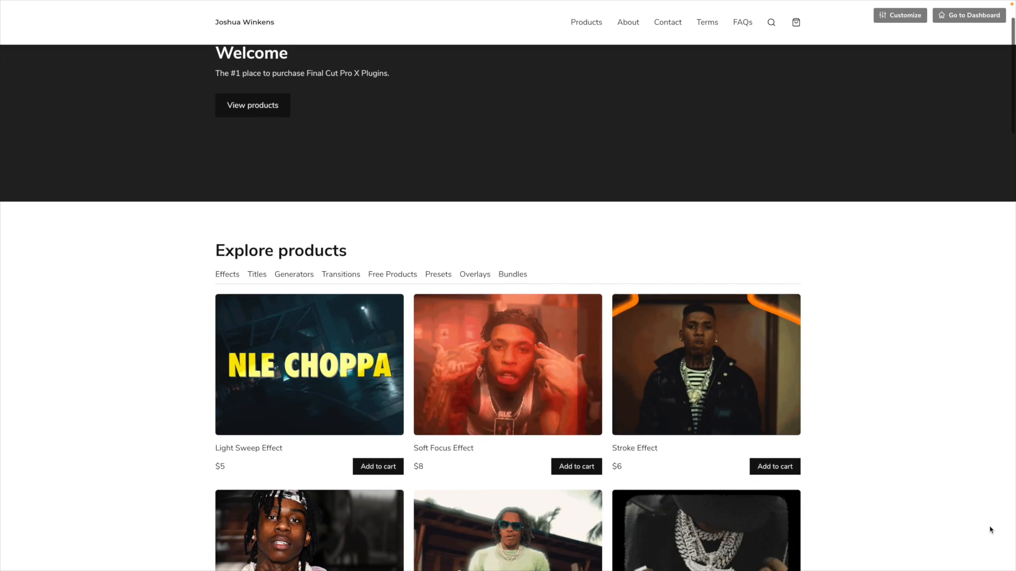
Step: Switch to the web browser and look through the Explore products list in the Final Cut Pro X plugin store
scroll(991, 531, down, 4)
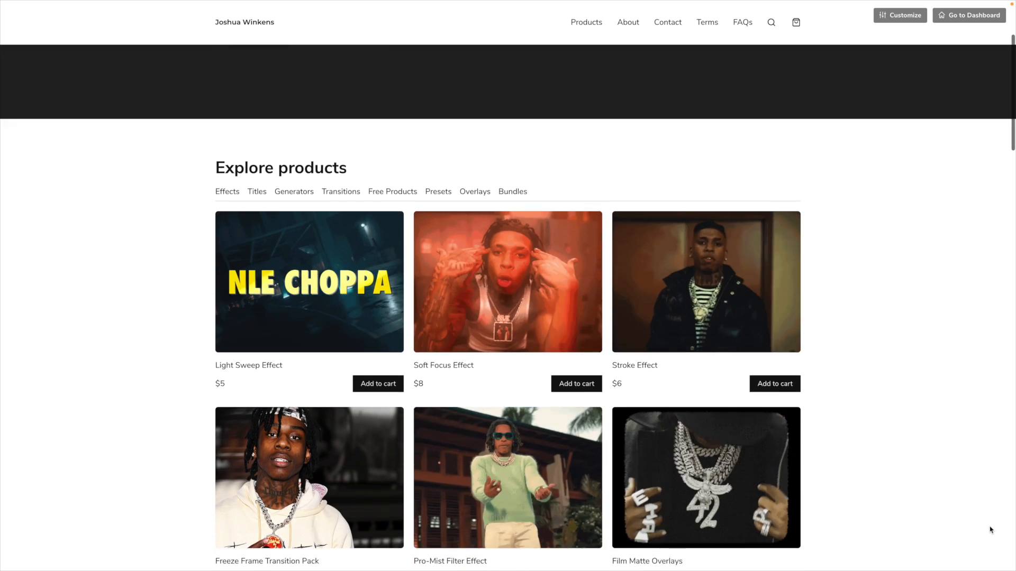
scroll(991, 531, down, 4)
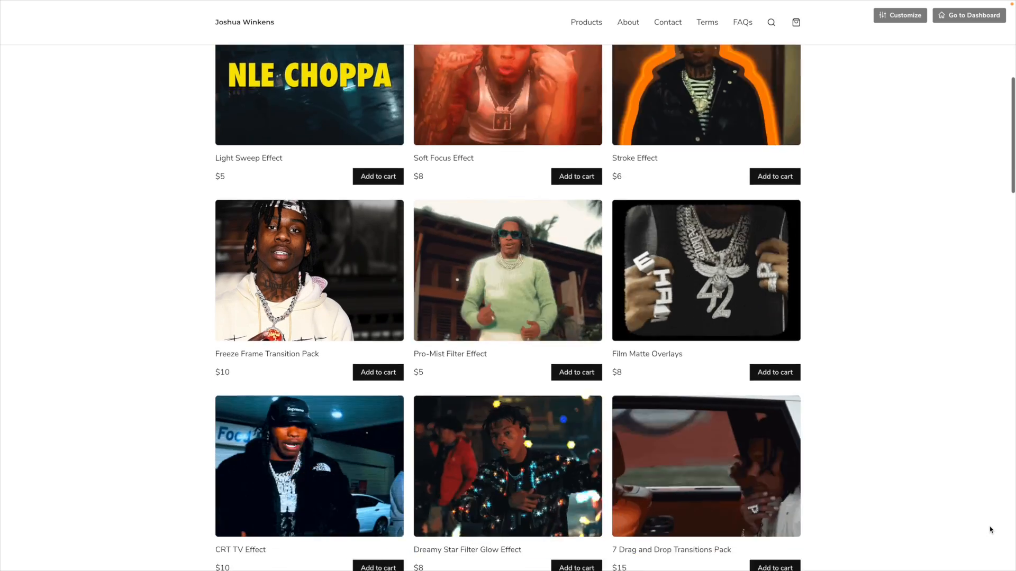
scroll(991, 530, down, 4)
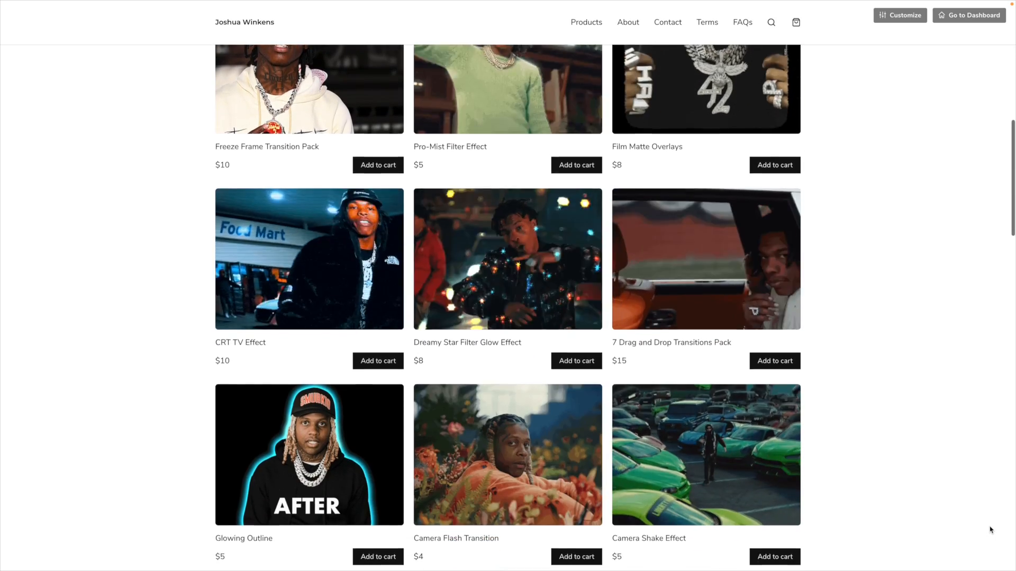
scroll(991, 530, down, 1)
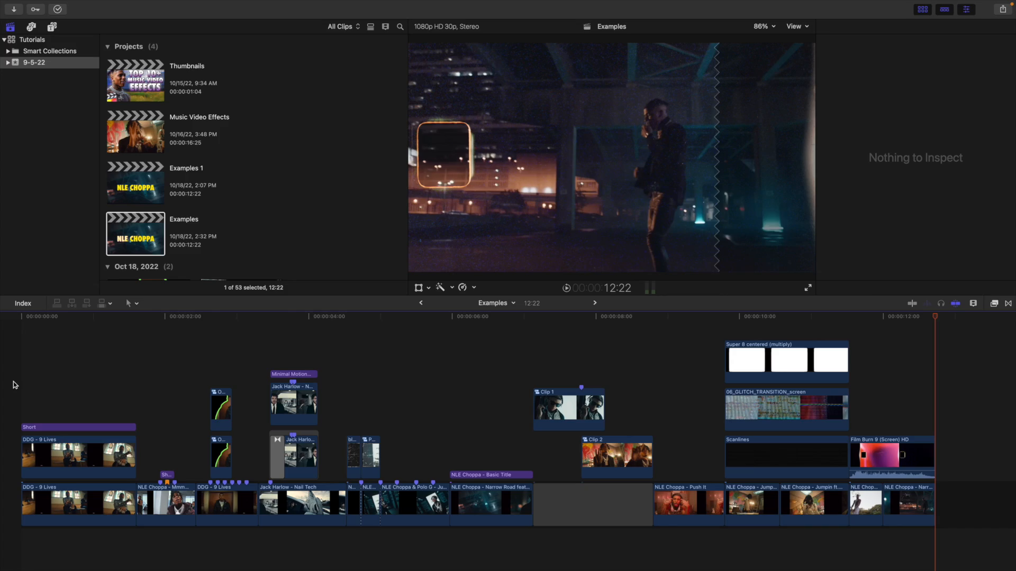
Step: Return to the start of the Examples project timeline in Final Cut Pro
key(Home)
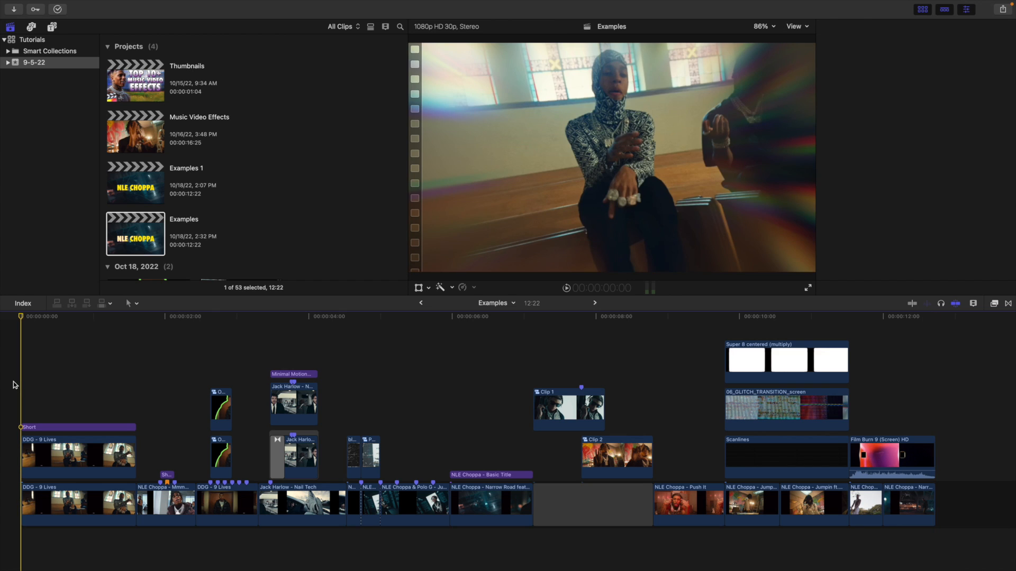